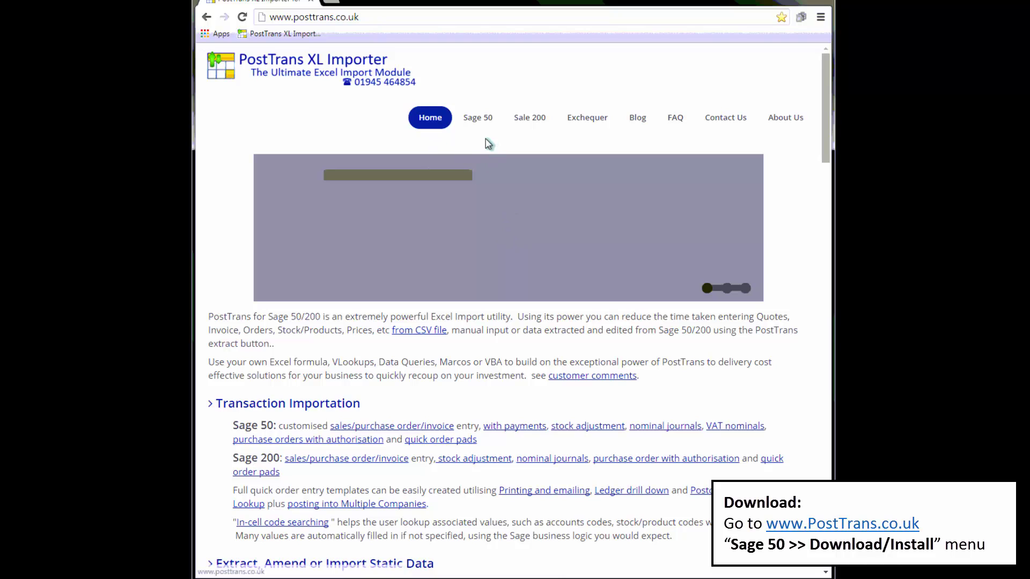
Open the Sage 50 Download/Install page on the PostTrans site and read through the installation steps
mouse_move(537, 127)
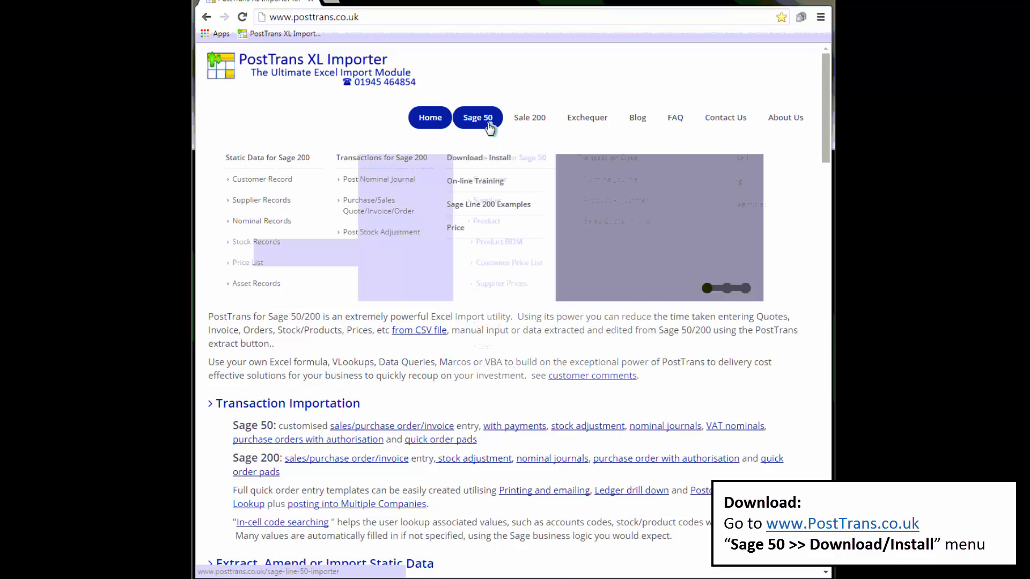
mouse_move(489, 127)
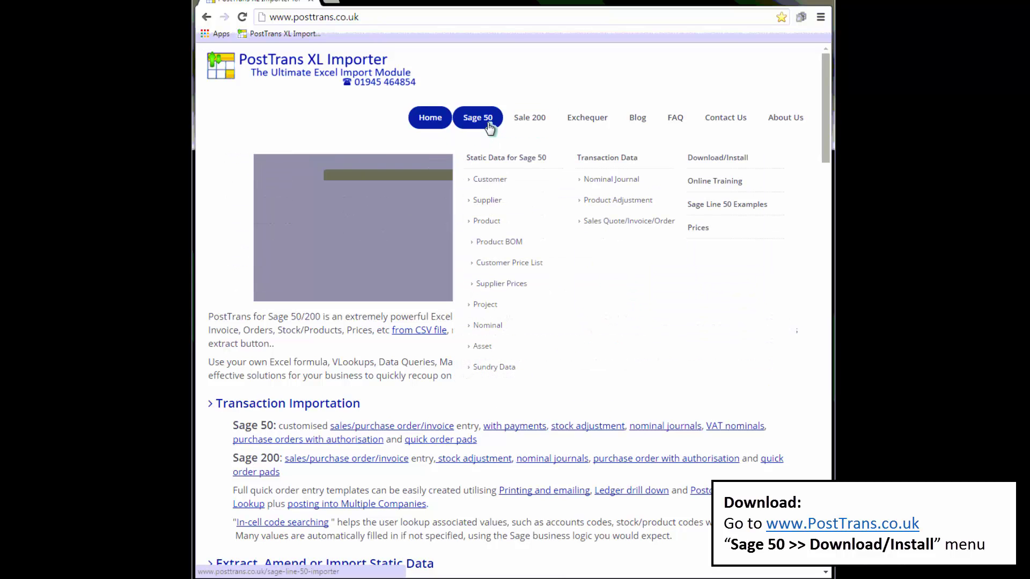
click(705, 163)
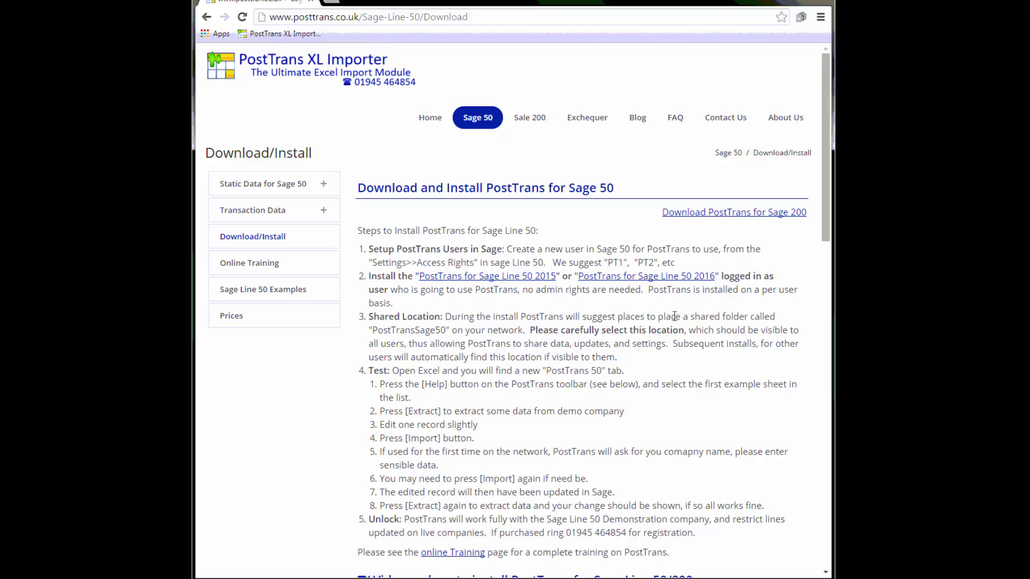
scroll(659, 363, down, 3)
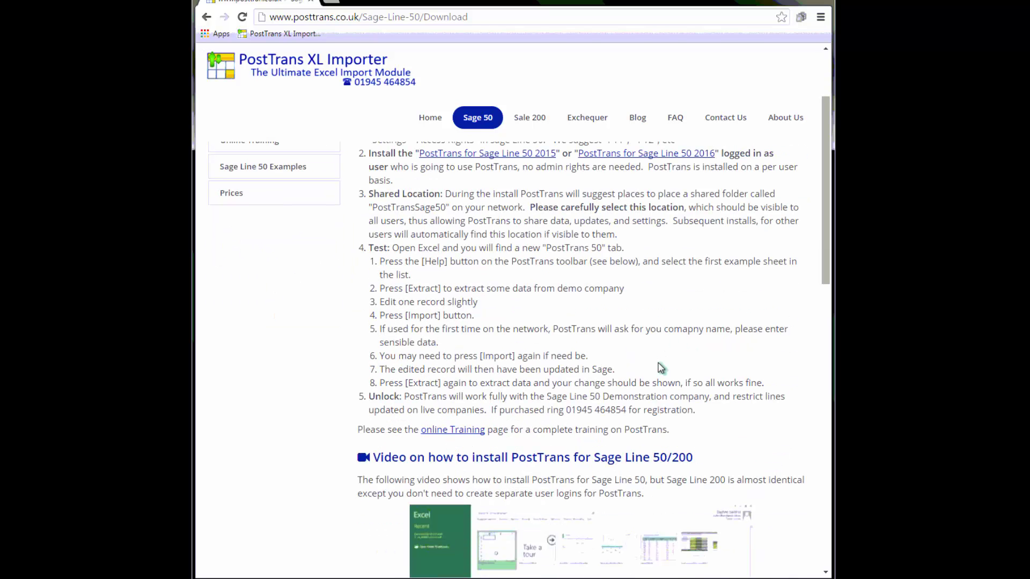
scroll(661, 367, up, 3)
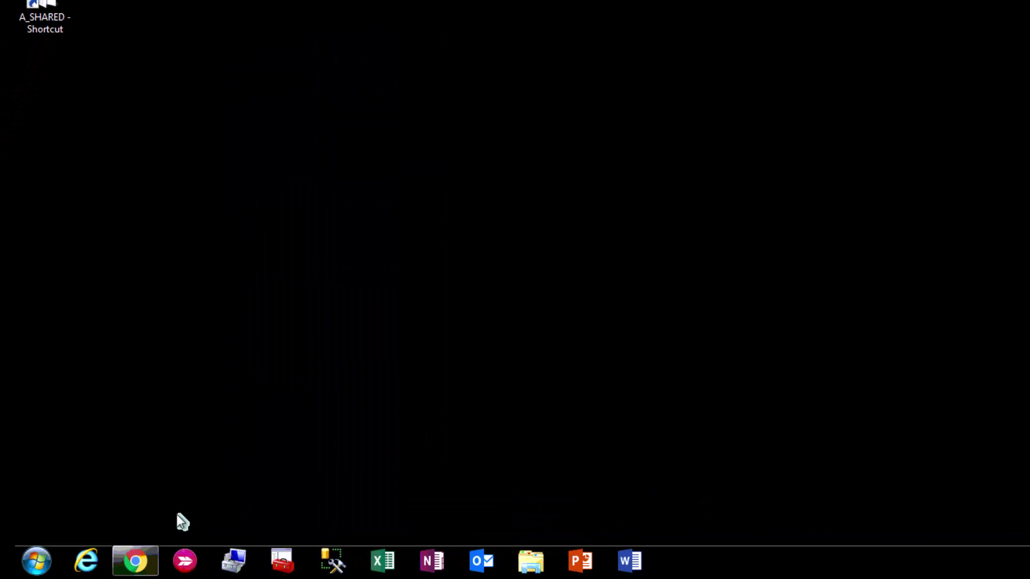
Look through the PostTrans for Sage Line 50 program folder among all installed Windows programs, leaving without launching anything
click(37, 562)
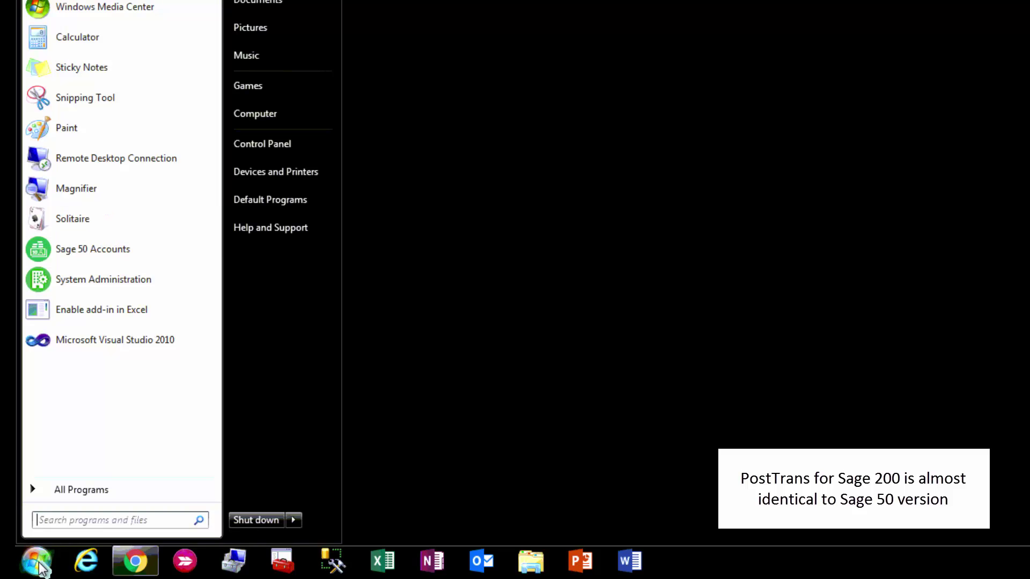
click(79, 490)
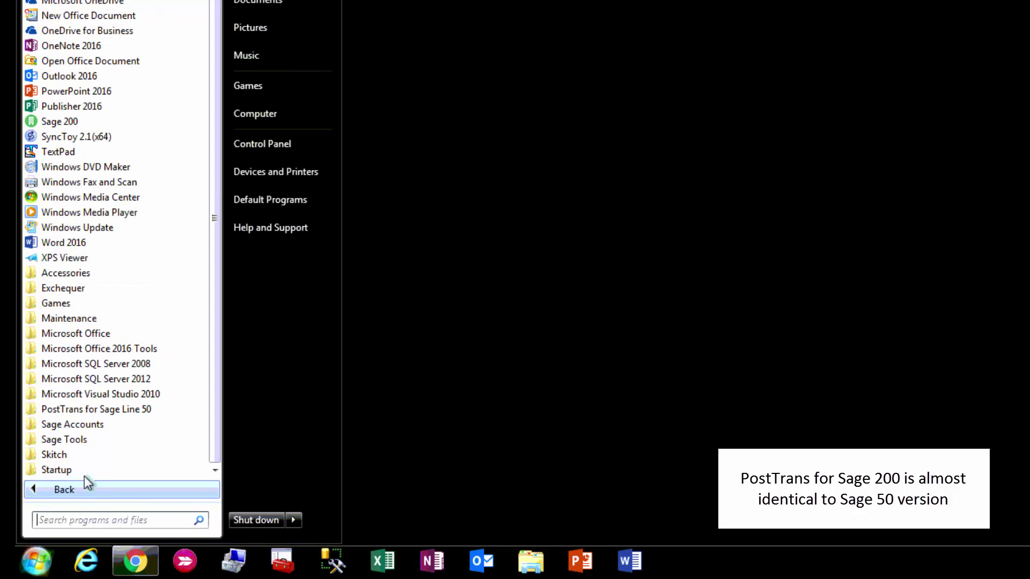
click(100, 410)
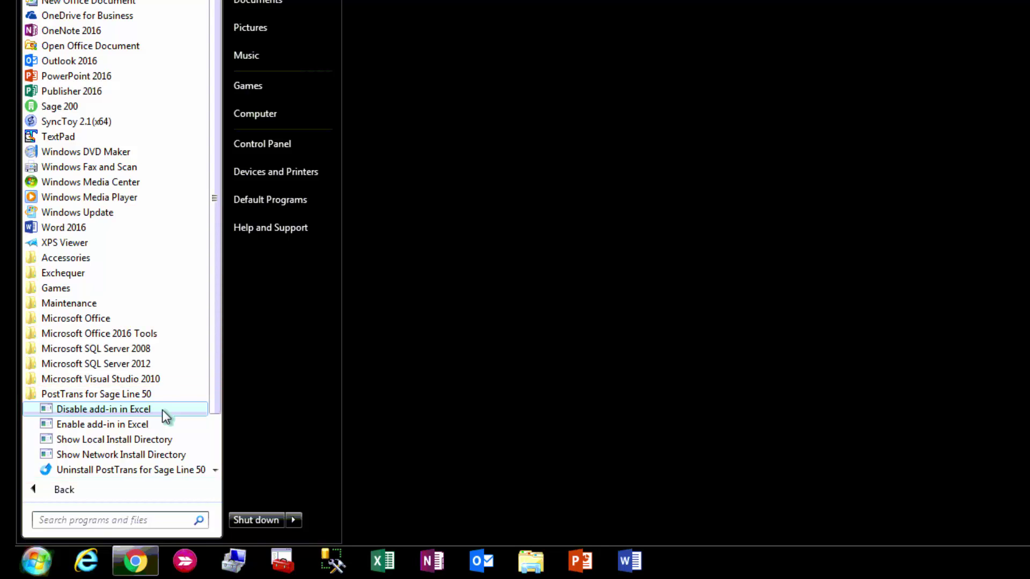
click(406, 462)
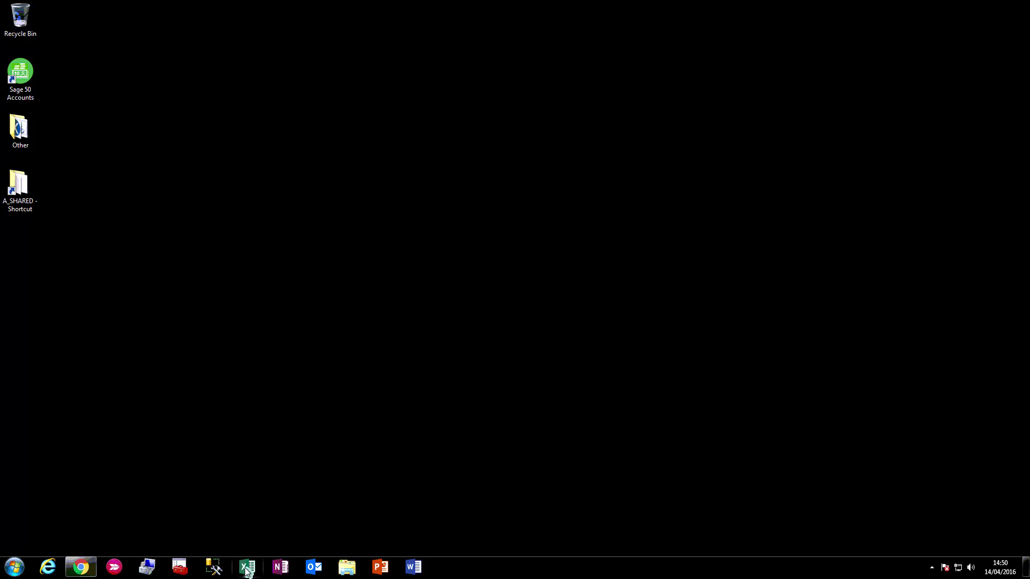
Start Excel with a blank workbook and display the PostTrans 50 add-in commands
click(246, 569)
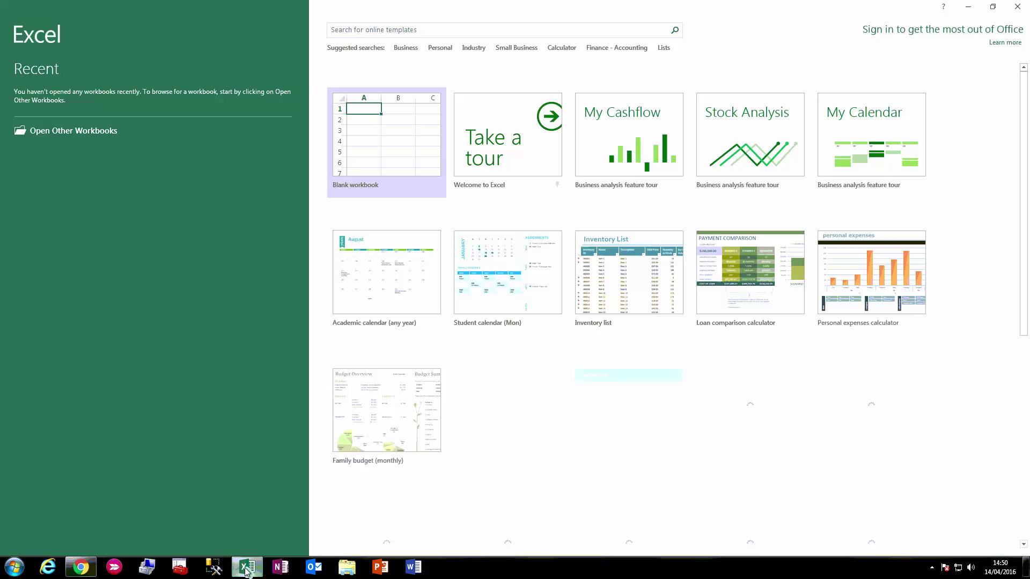
click(363, 155)
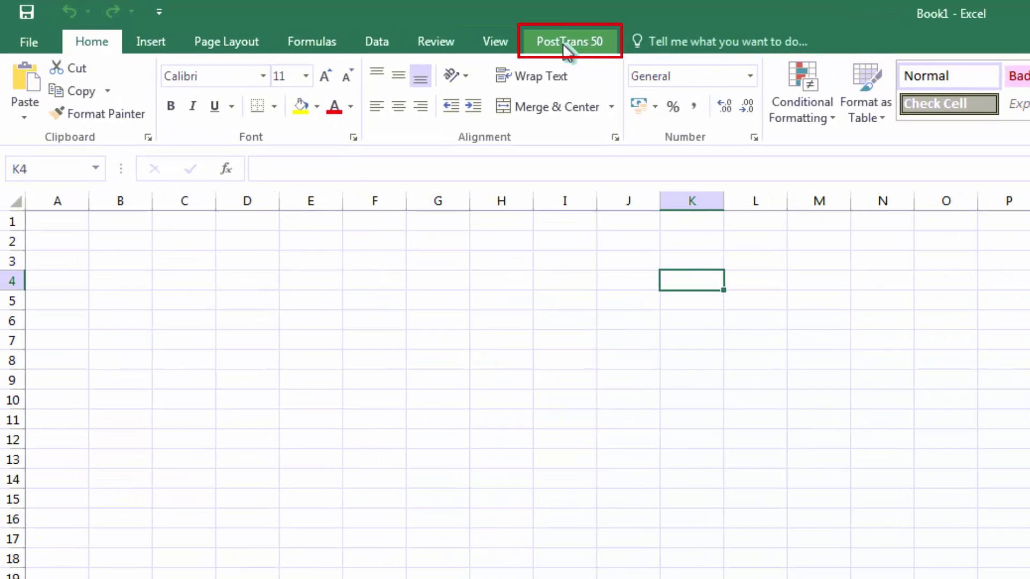
click(566, 51)
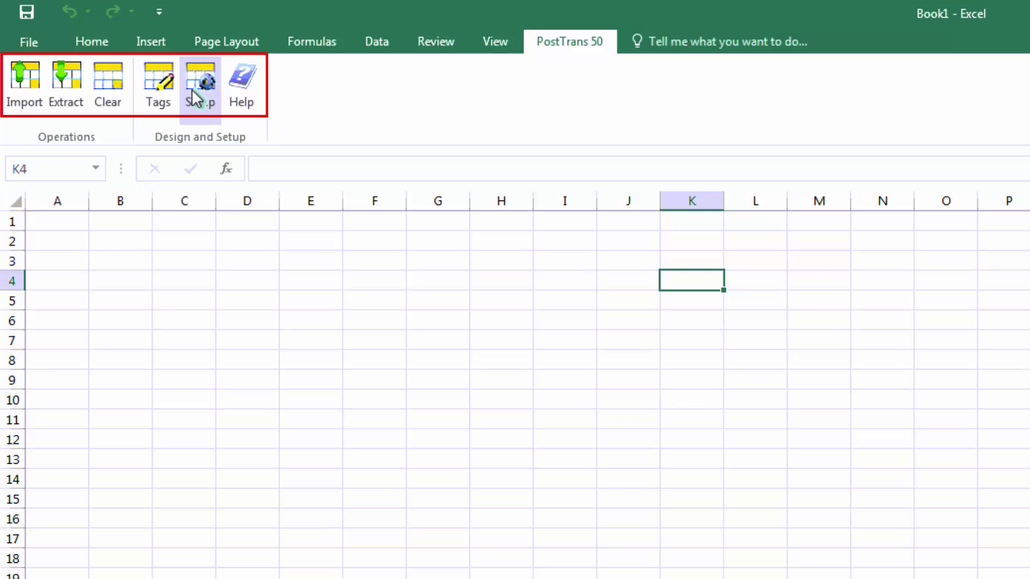
Open the help topic "Training on Designing Transactional templates" and review the static data training video outline on its web page
click(244, 88)
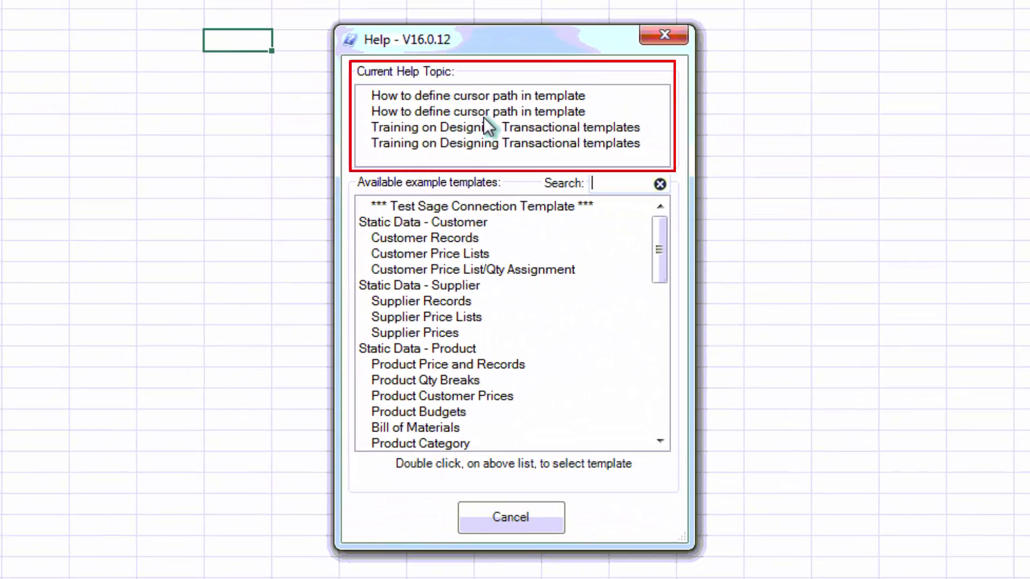
click(483, 118)
click(481, 132)
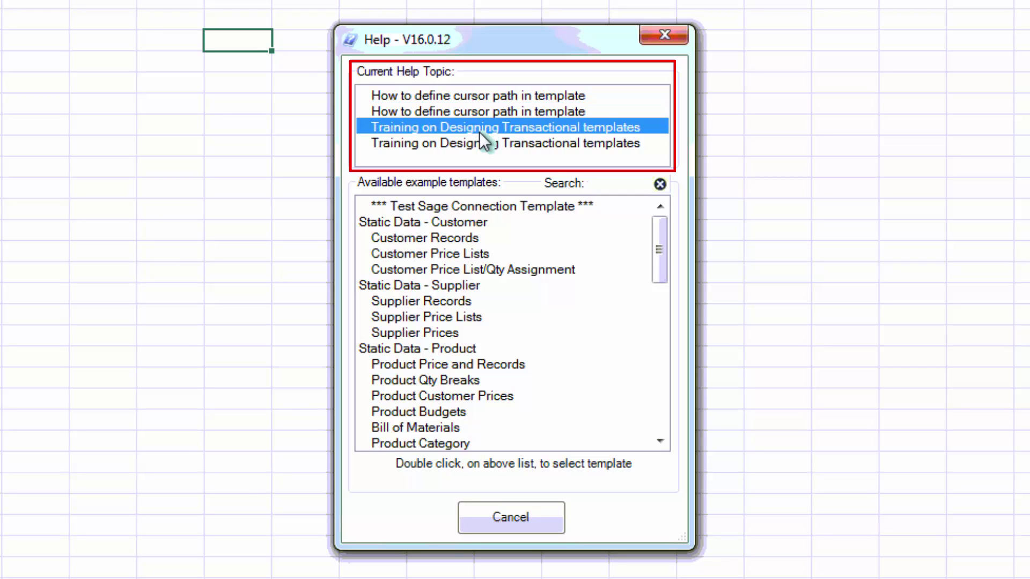
double_click(478, 128)
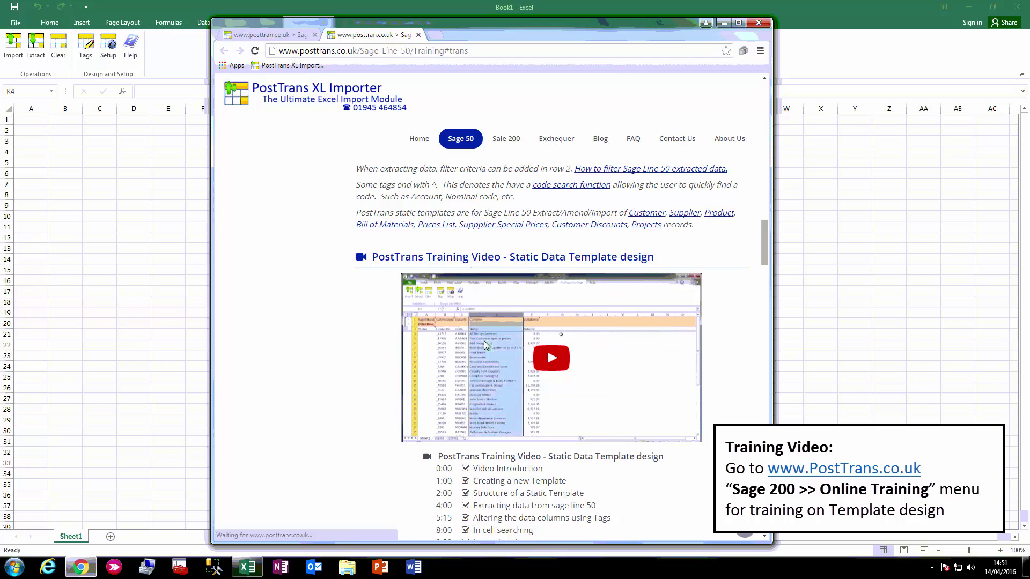
scroll(475, 372, down, 4)
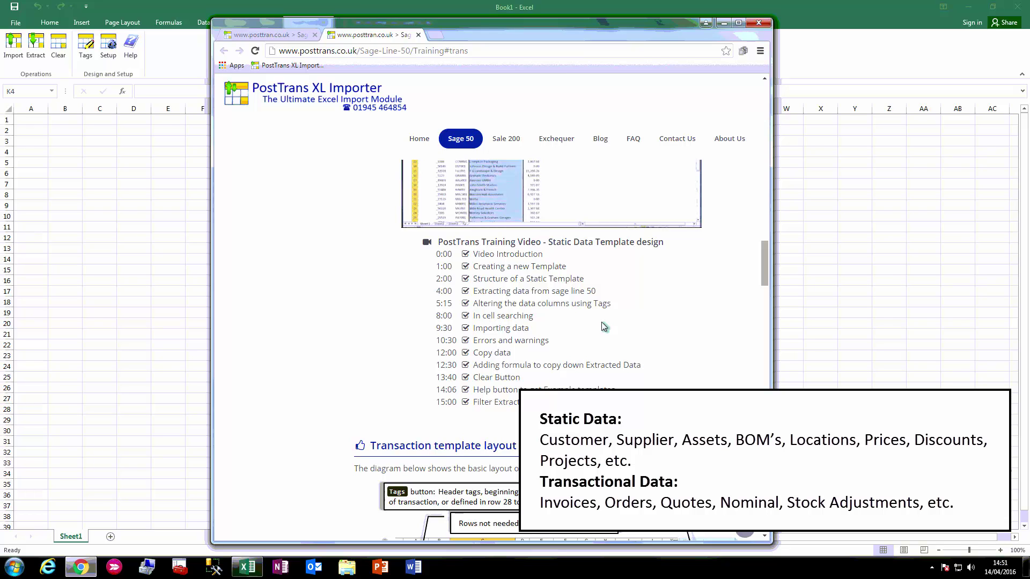
drag(764, 278, 764, 138)
scroll(759, 141, up, 3)
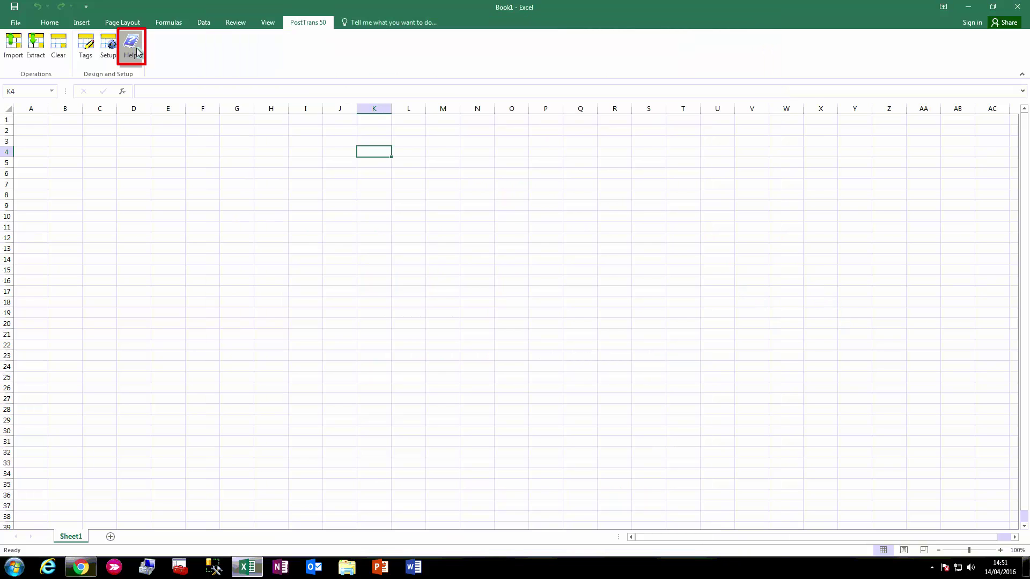
Browse the PostTrans Help list of example templates, search it for "nom", and clear the search
click(138, 52)
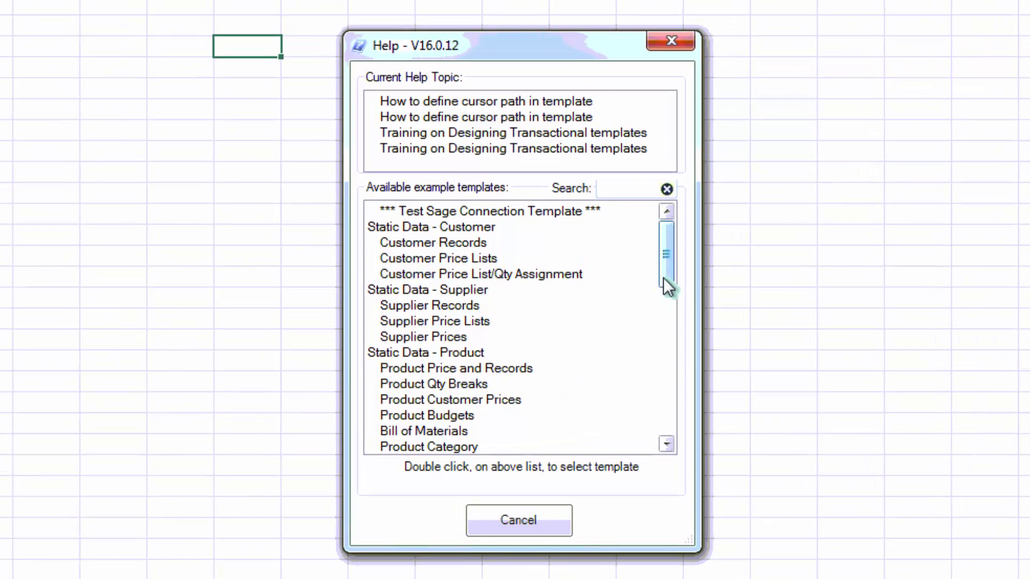
drag(663, 278, 654, 378)
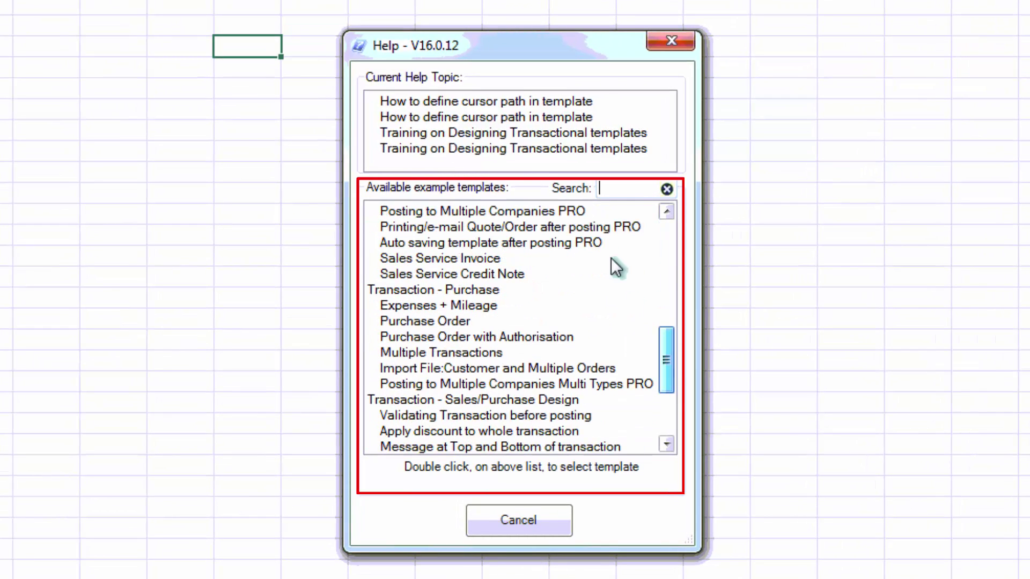
click(610, 191)
text(nom)
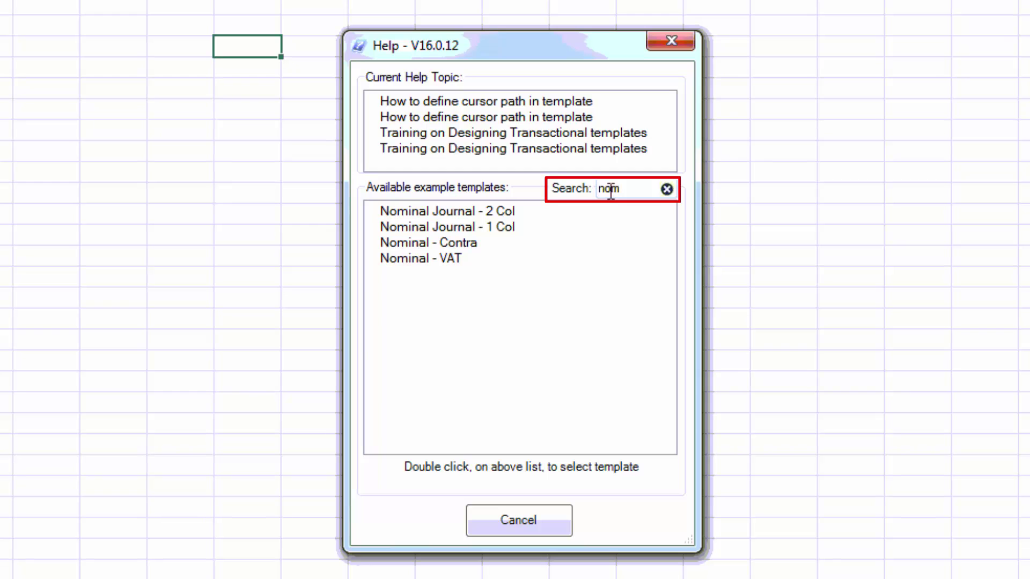
key(BackSpace)
key(BackSpace)
key(BackSpace)
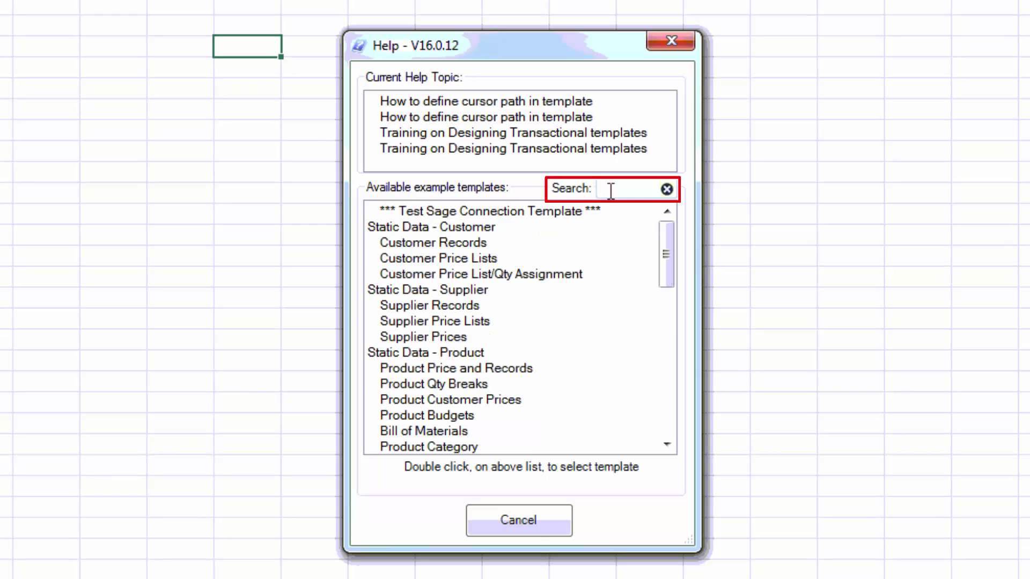
Search the example templates for "demo" and open the Product Price and Records template
text(demo)
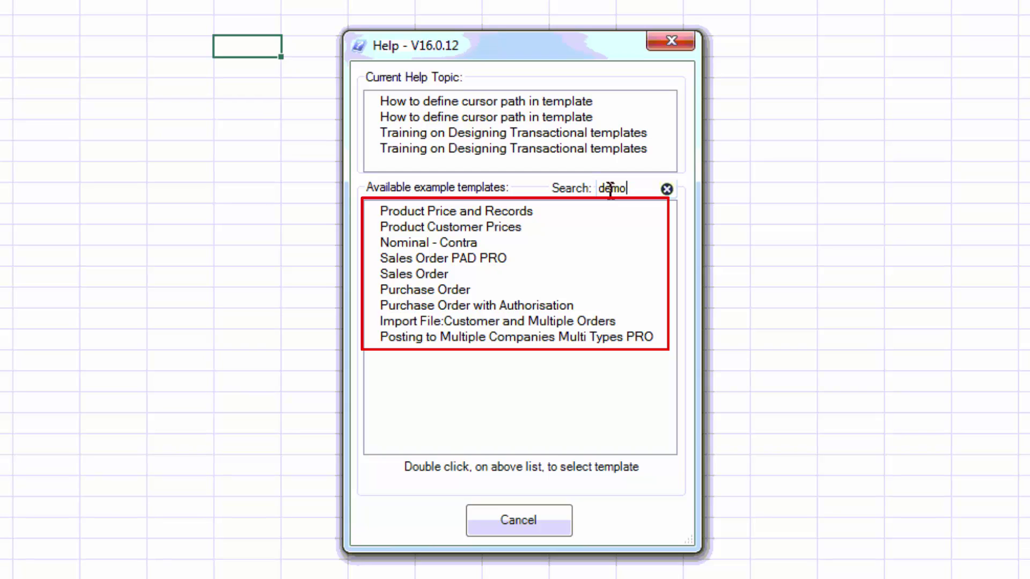
click(461, 217)
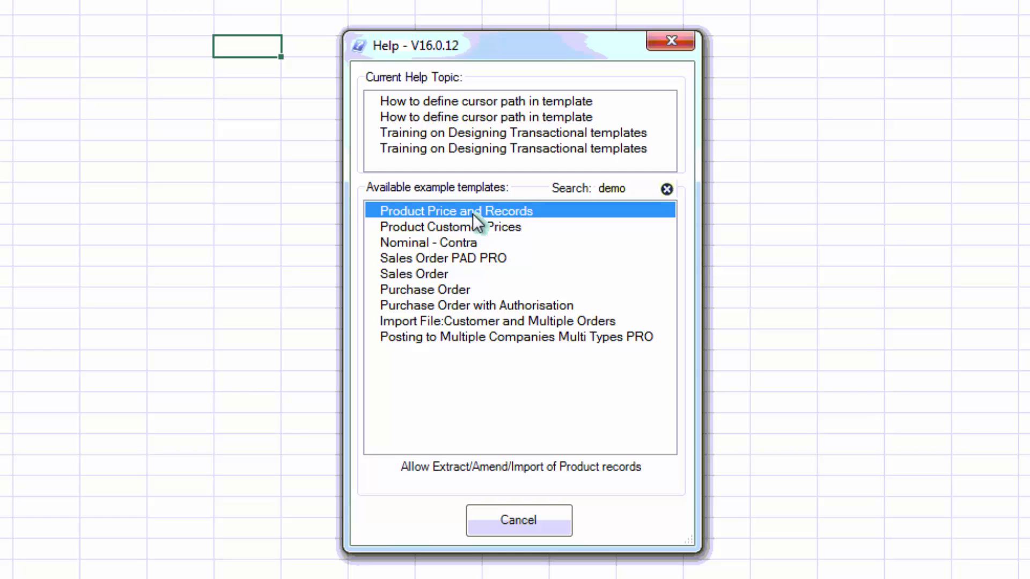
double_click(473, 213)
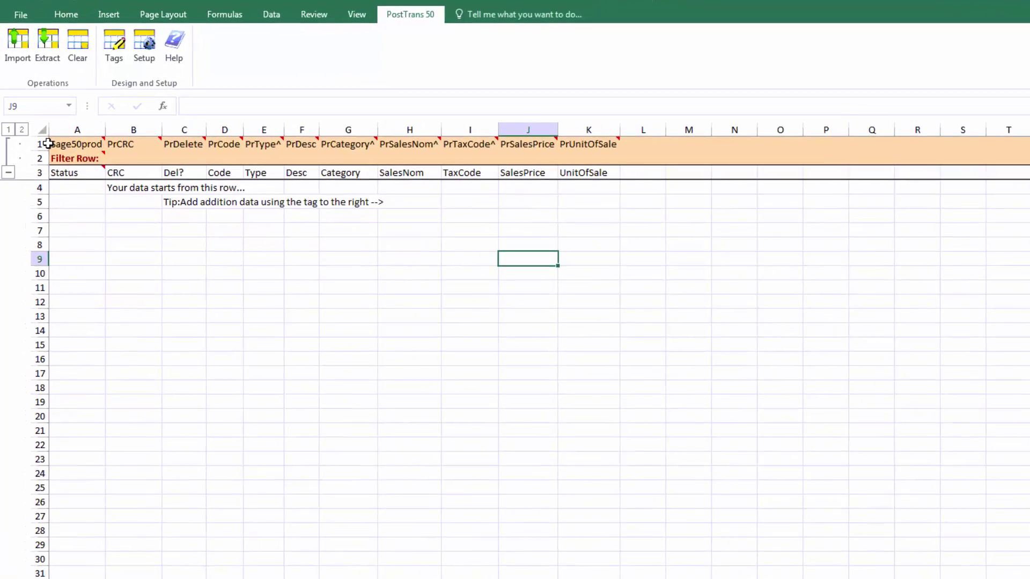
Examine the template's tag row 1, the data columns SalesNom, TaxCode and SalesPrice, data row 4 and description row 3
click(51, 143)
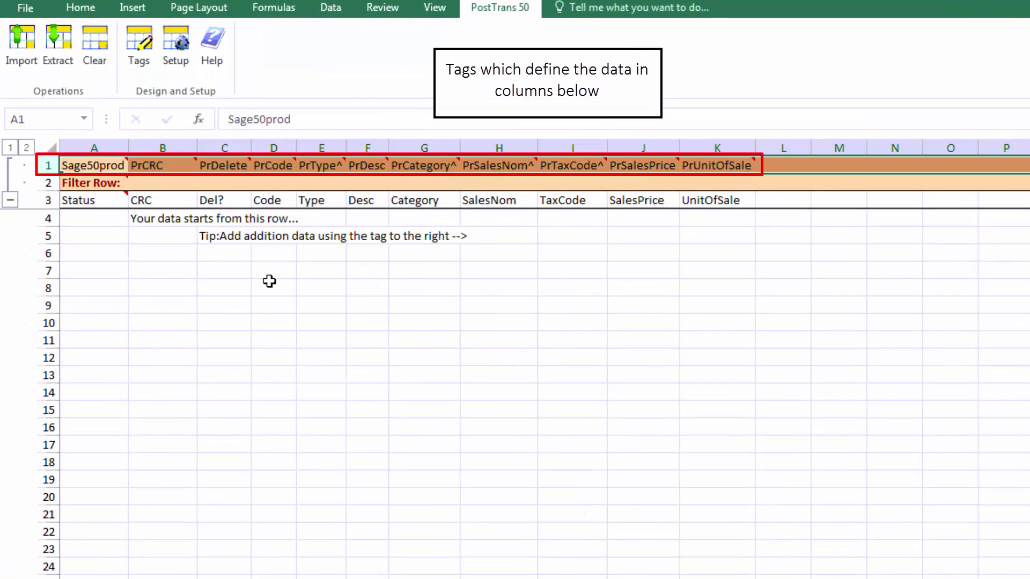
click(503, 216)
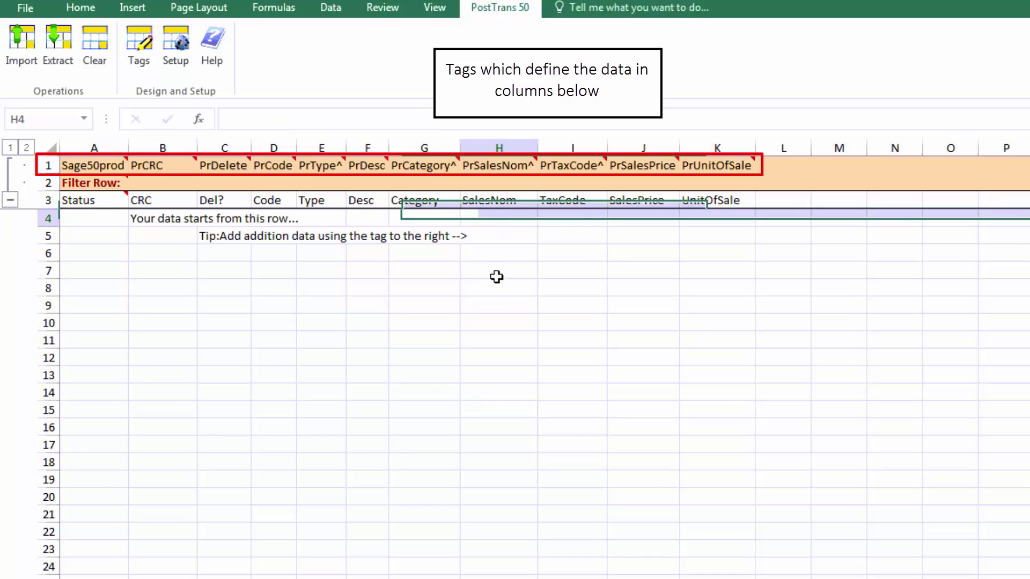
drag(497, 277, 490, 327)
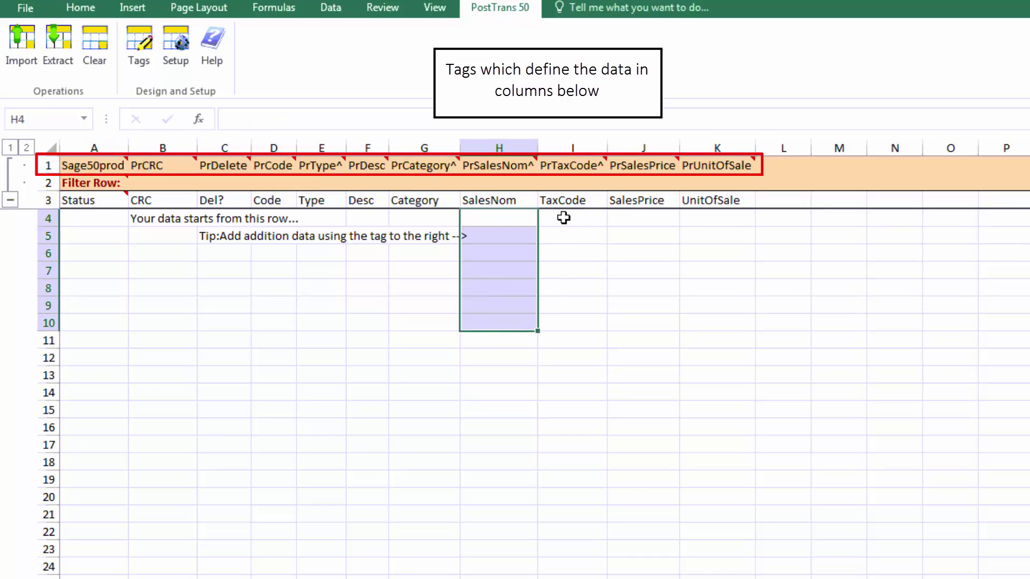
drag(564, 218, 553, 334)
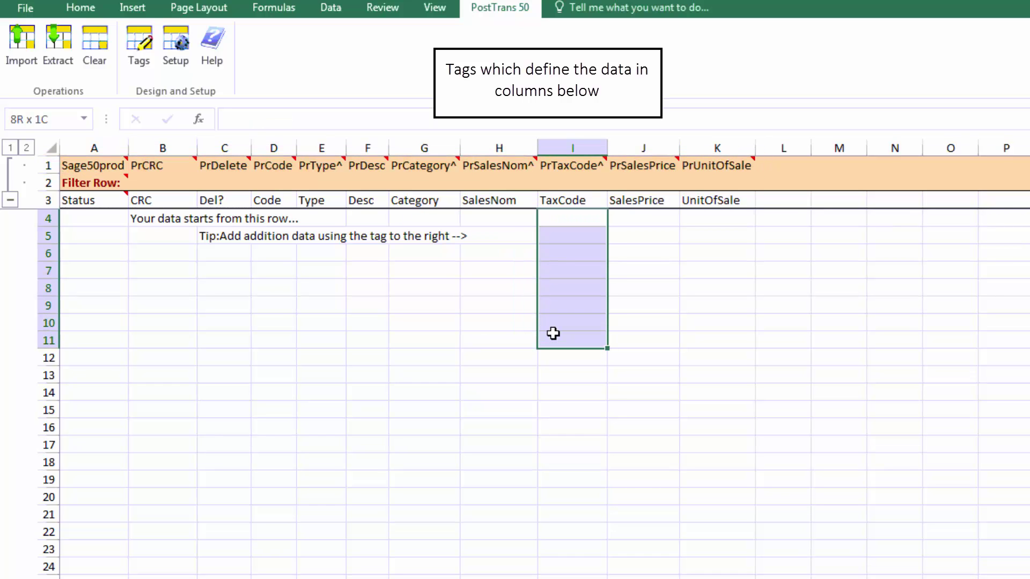
drag(630, 216, 639, 336)
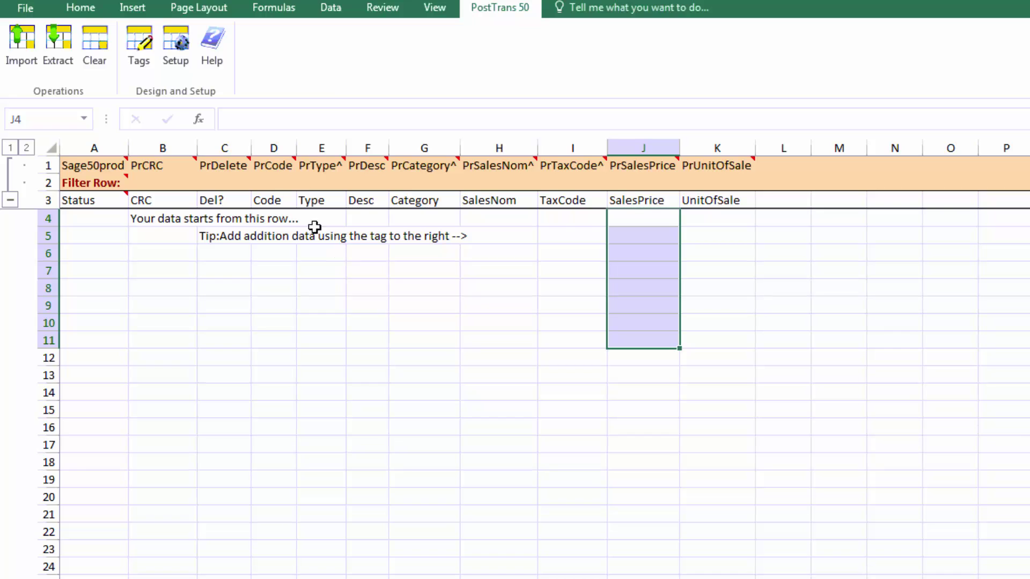
click(277, 173)
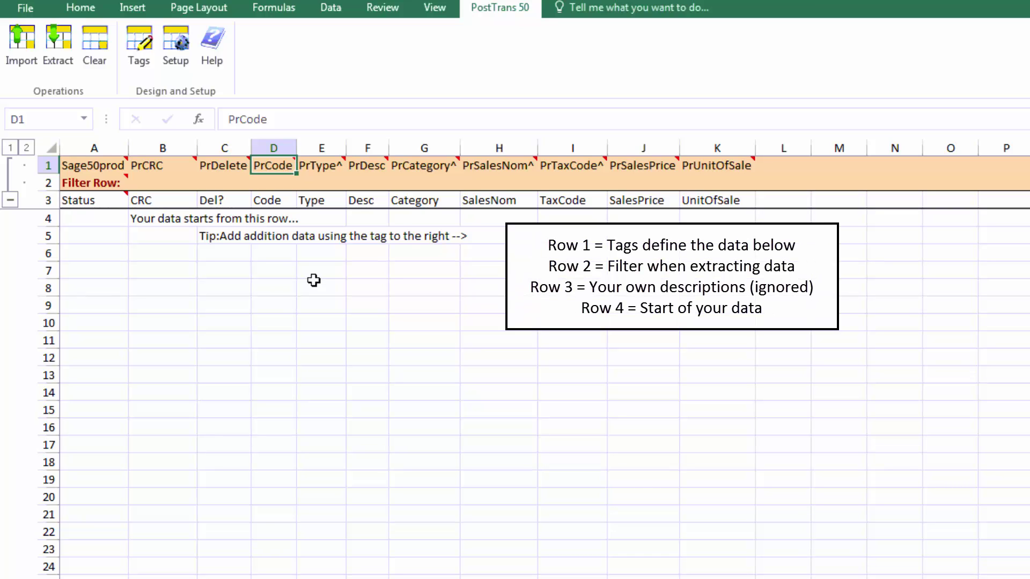
click(48, 218)
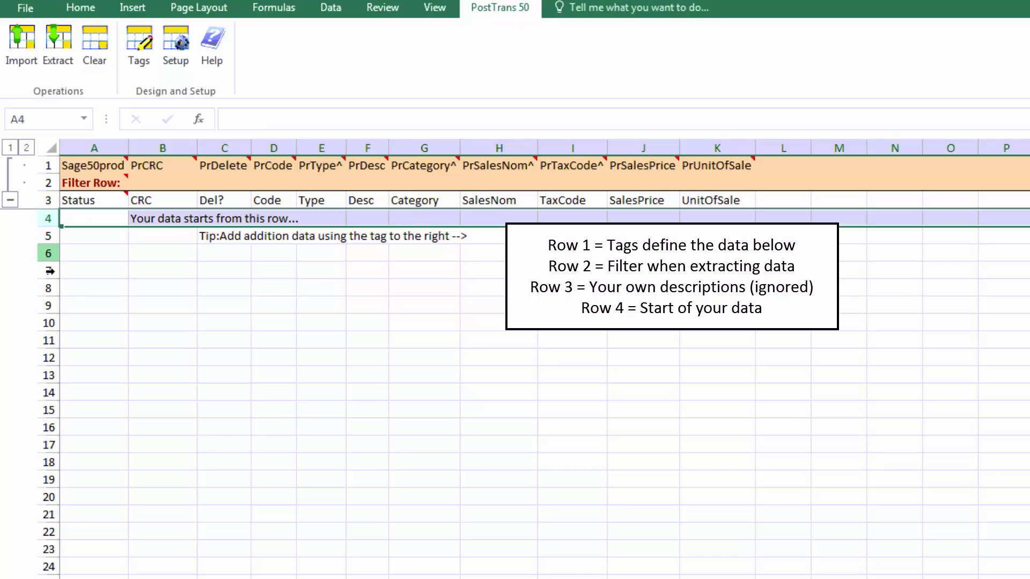
click(47, 200)
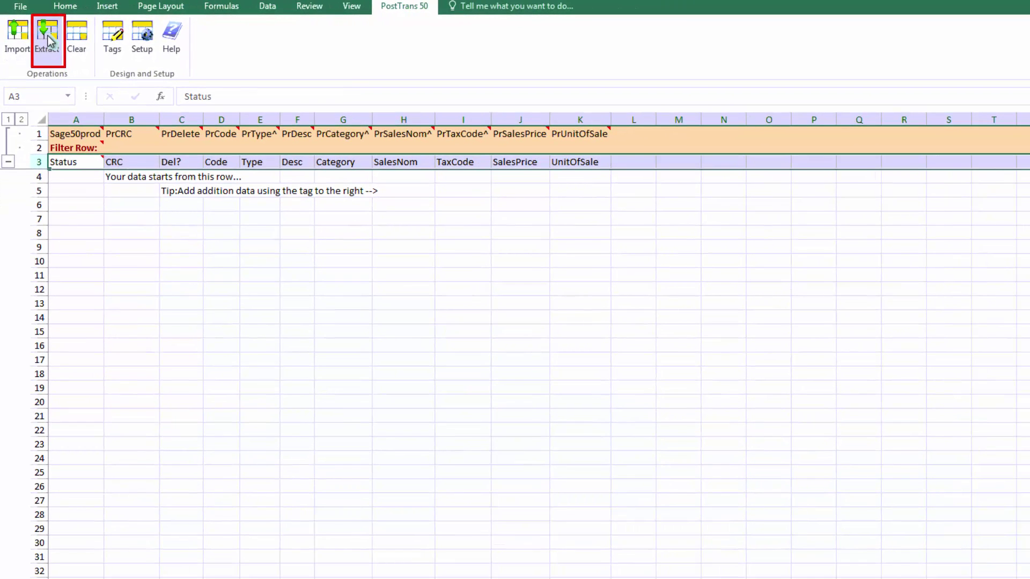
Extract the Sage product records into the template without a filter, overwriting all data and resizing columns after the extract
click(47, 38)
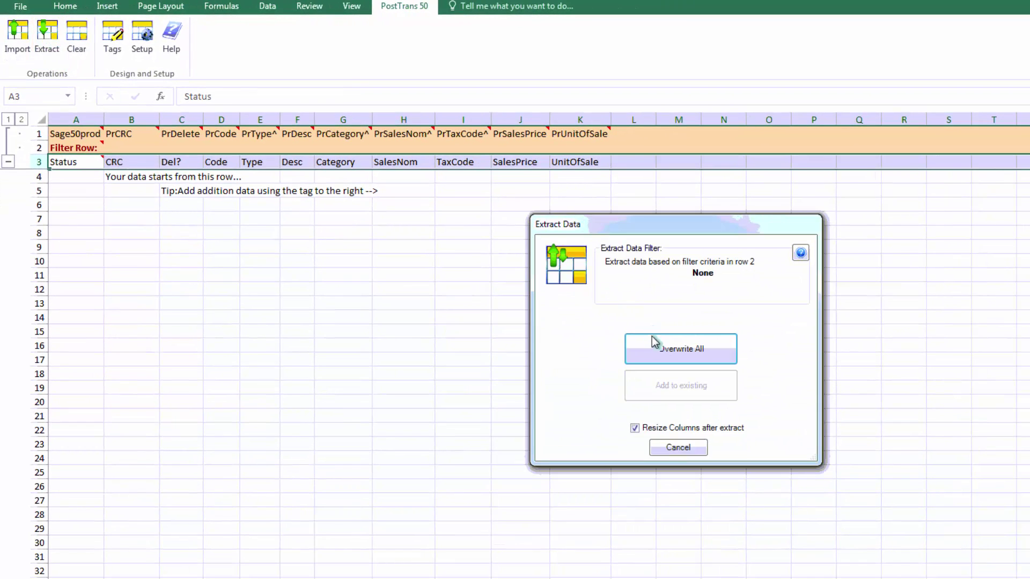
click(681, 353)
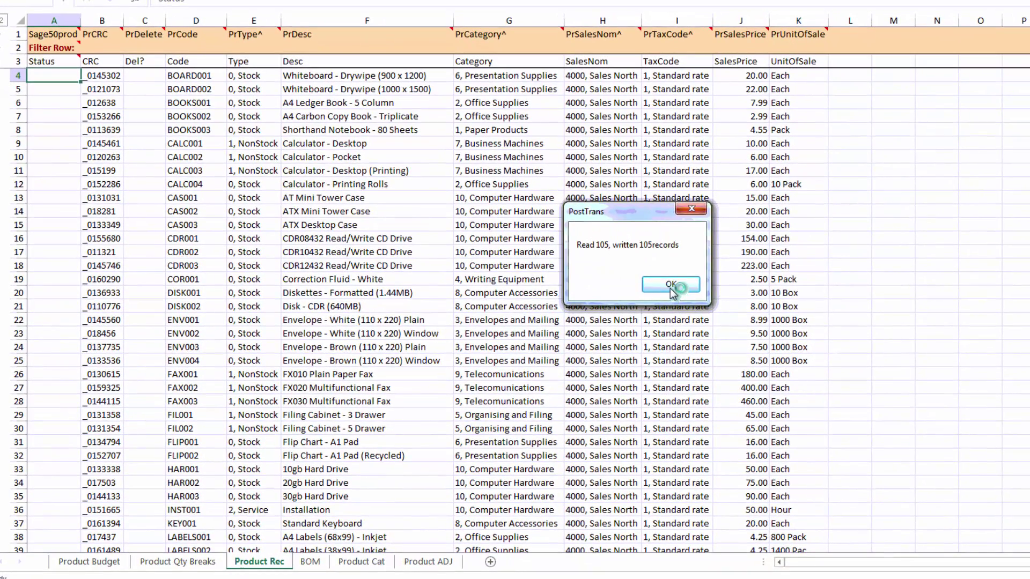
click(686, 318)
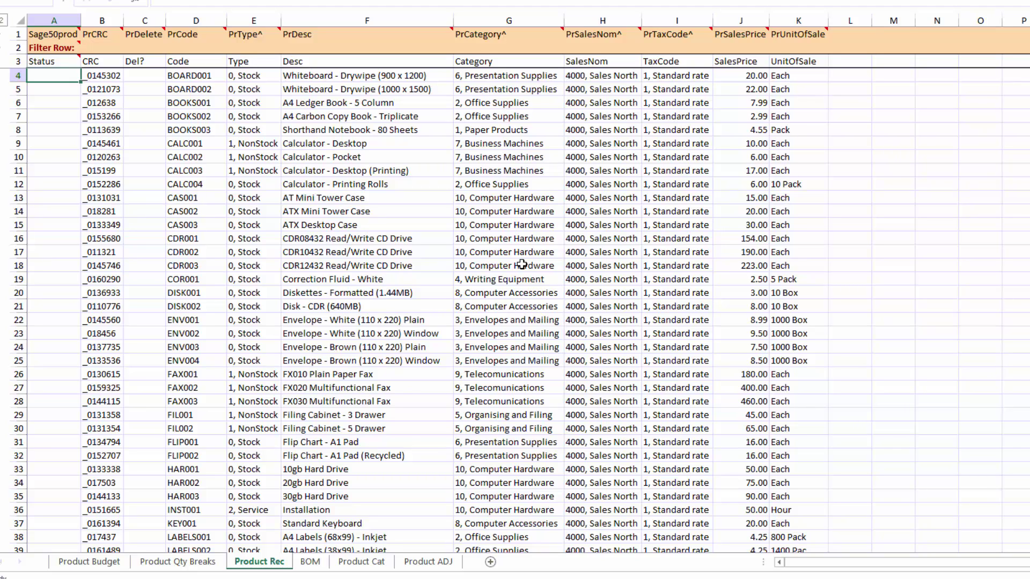
Look up all category values for the PrCategory filter in row 2 and choose 6, Presentation Supplies
click(488, 49)
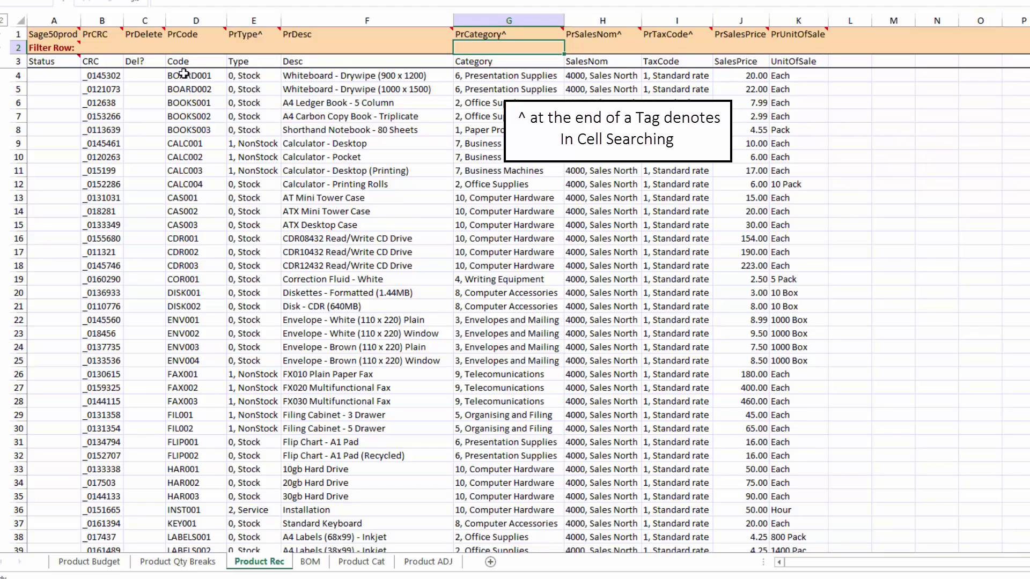
mouse_move(30, 49)
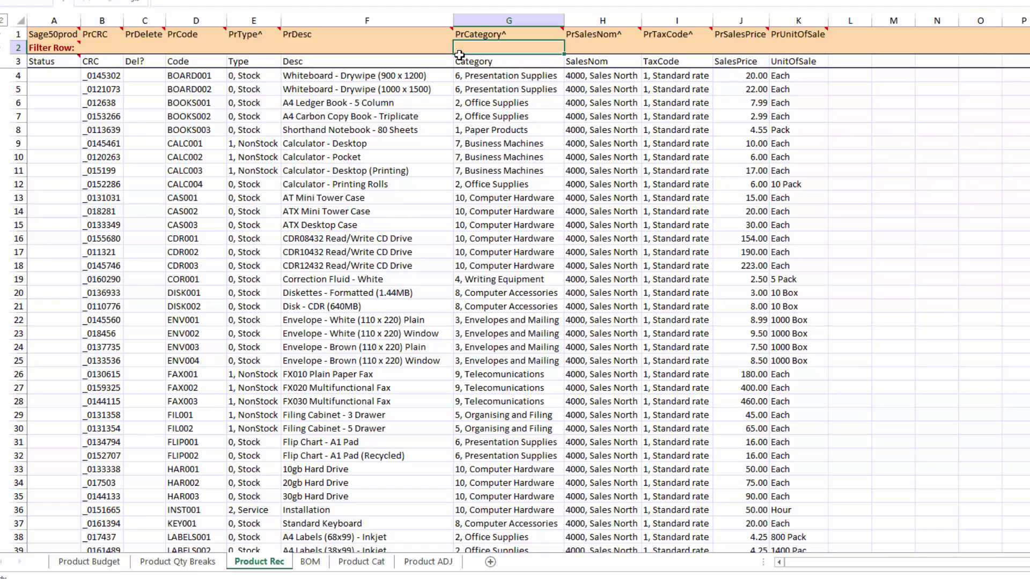
key(space)
key(Tab)
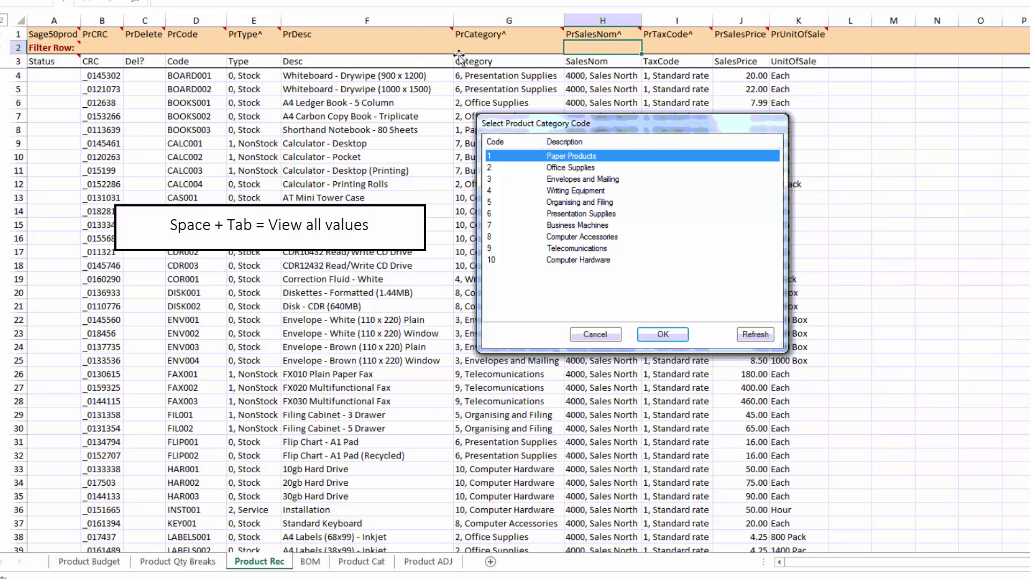
key(Down)
key(Down)
key(Down)
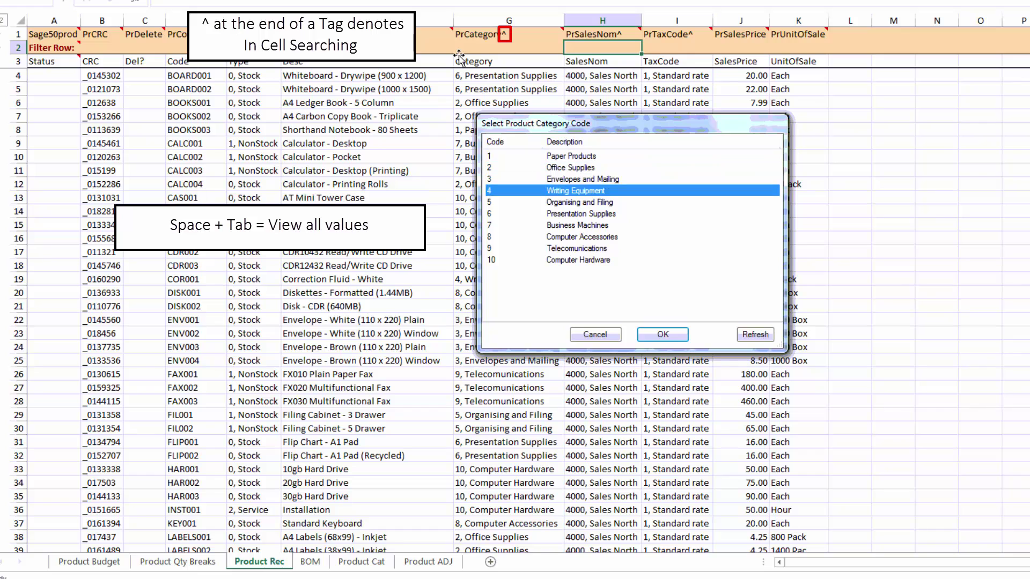
key(Down)
key(Down)
key(Return)
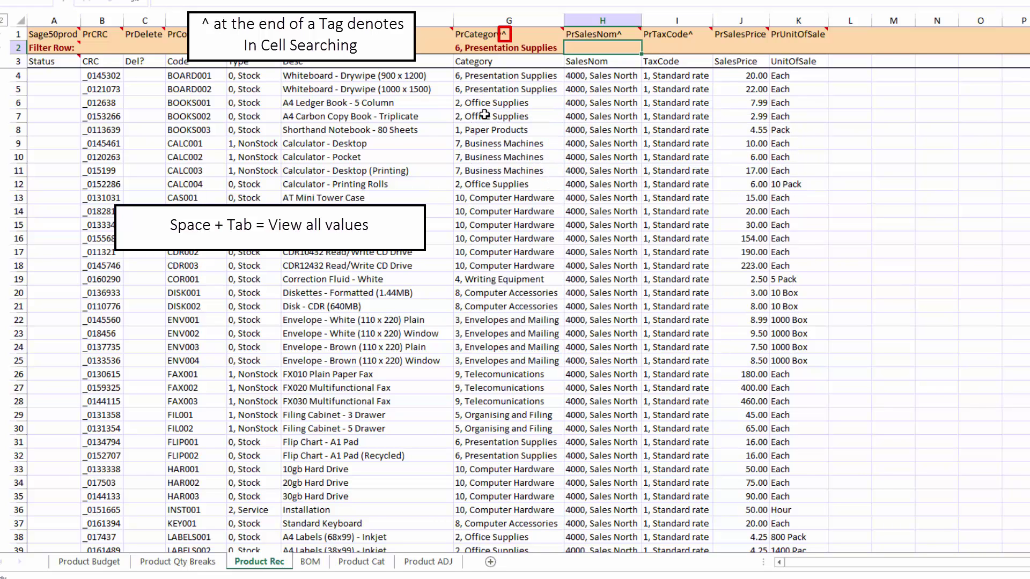
Set the PrCategory filter in row 2 to 2, Office Supplies, and extract the matching product records, overwriting all existing rows
click(480, 49)
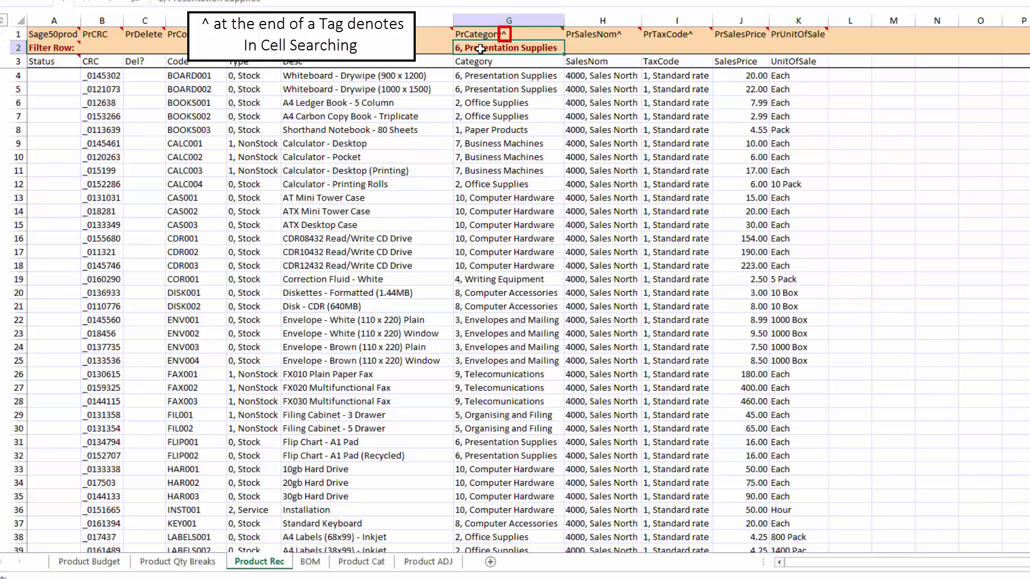
text(2)
key(Return)
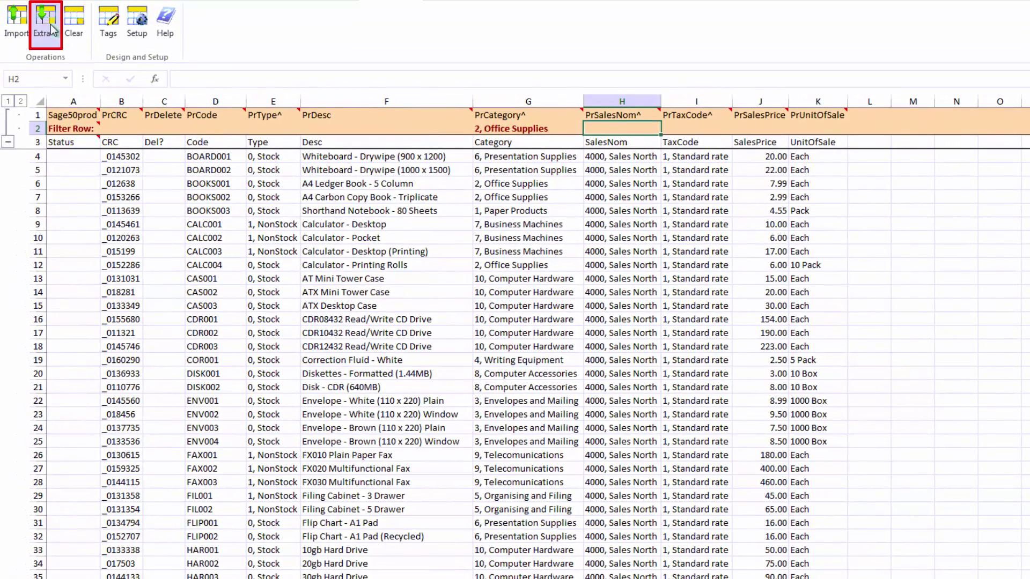
click(52, 29)
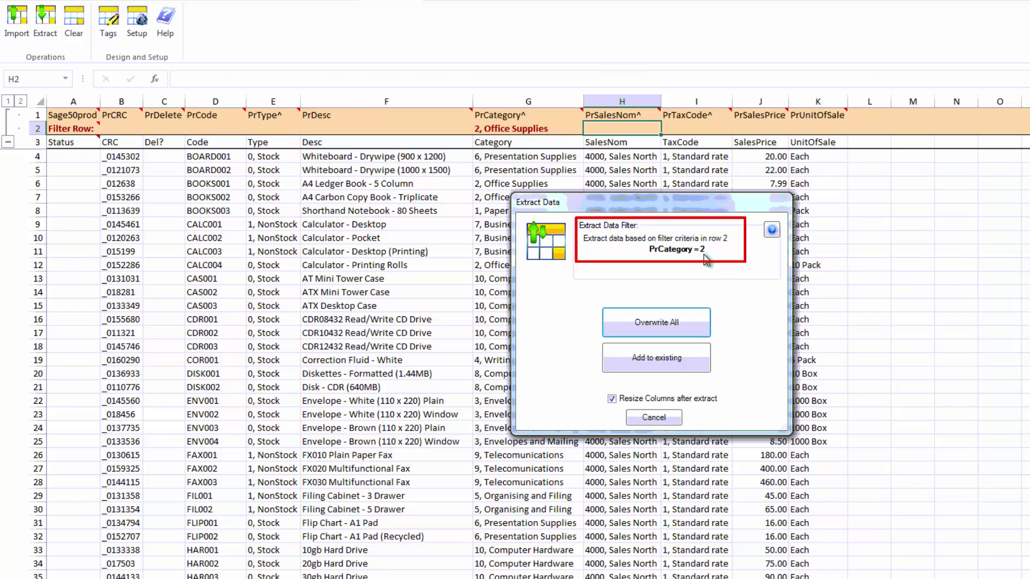
click(669, 324)
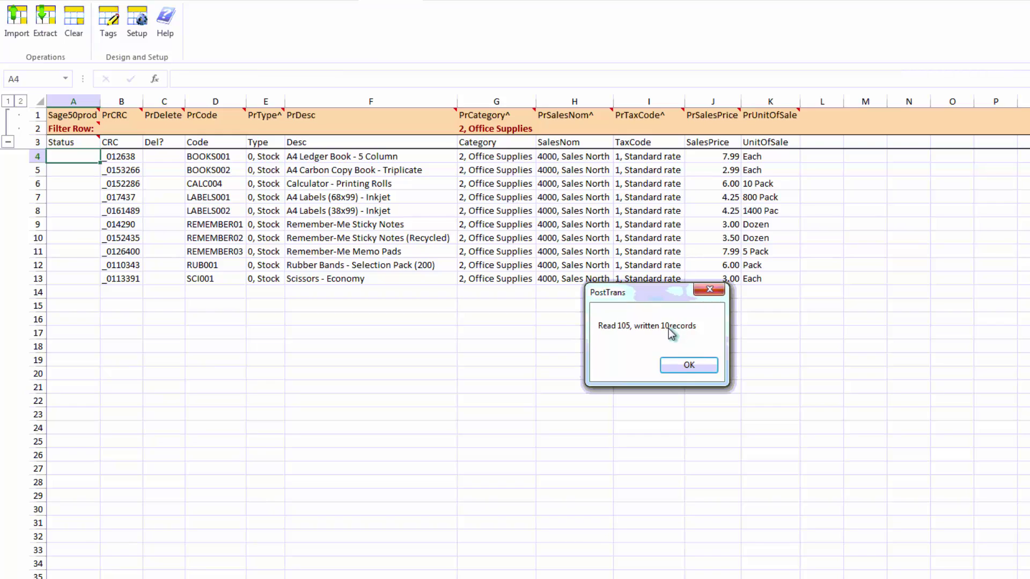
click(683, 368)
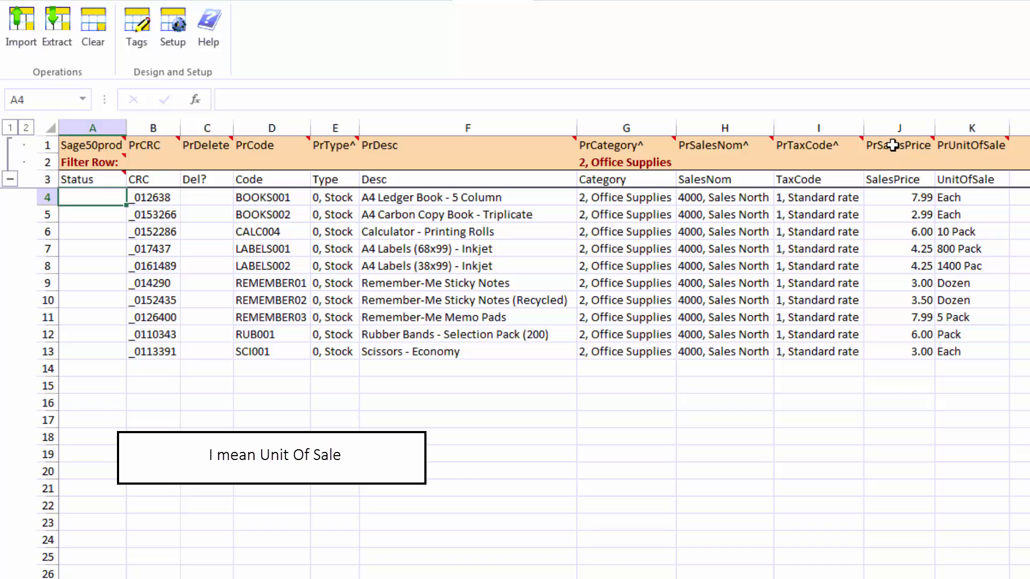
Read the field type and description notes attached to the tags in row 1, including PrDesc and PrCode
mouse_move(893, 145)
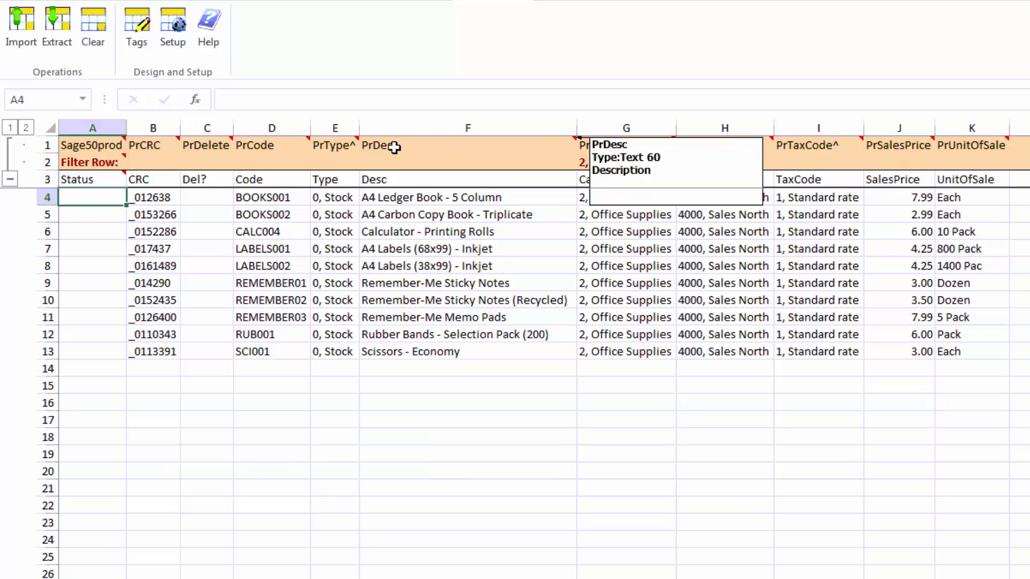
mouse_move(265, 142)
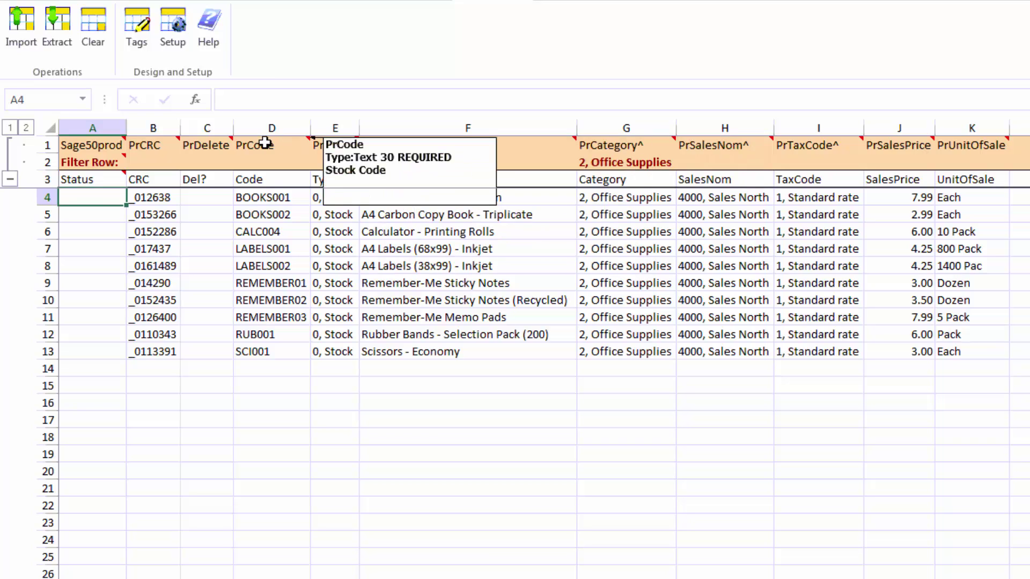
mouse_move(200, 148)
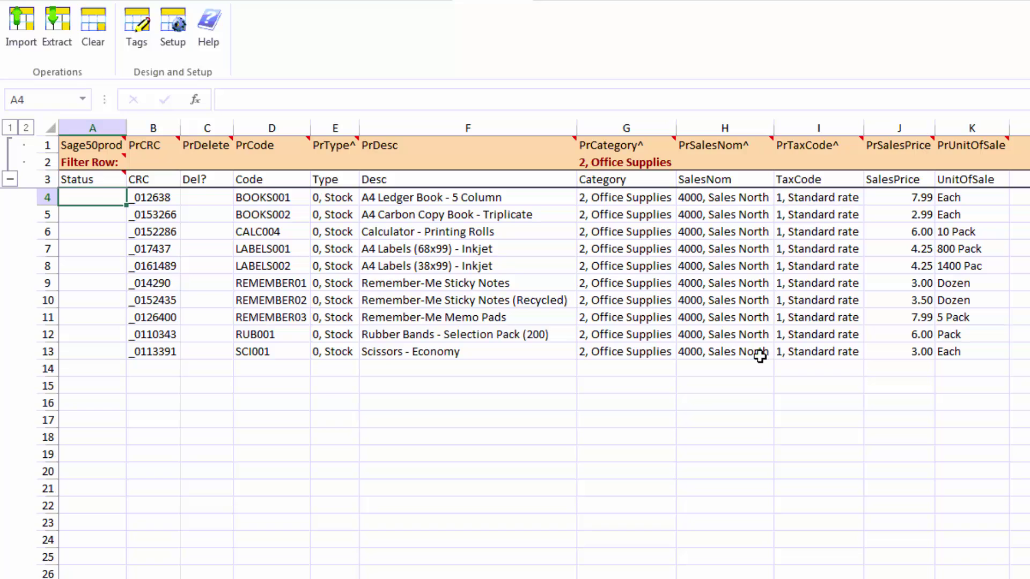
Set the SalesPrice of LABELS002 to 6666 and the SalesPrice of REMEMBER02 to 8888
click(916, 267)
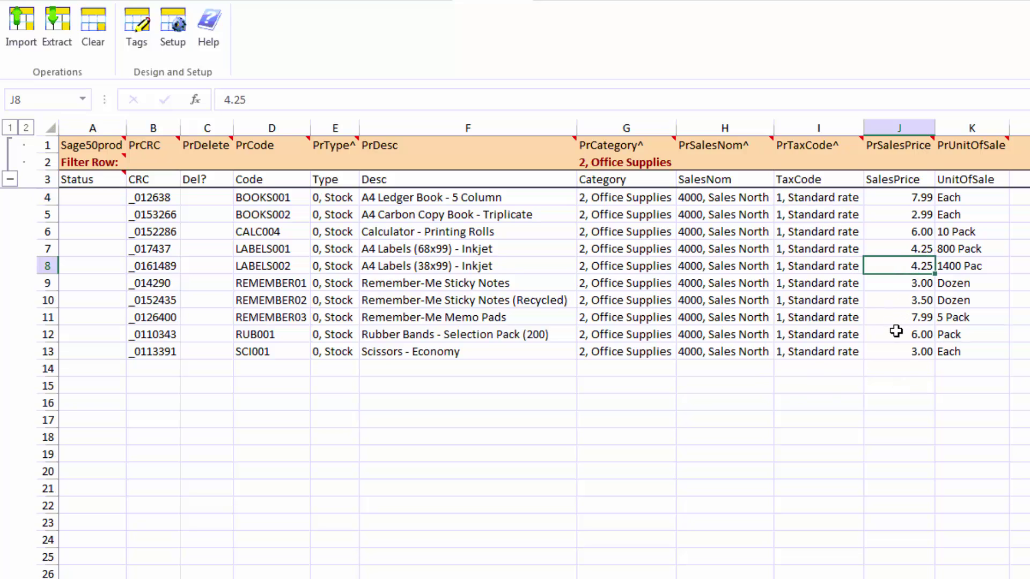
text(6666)
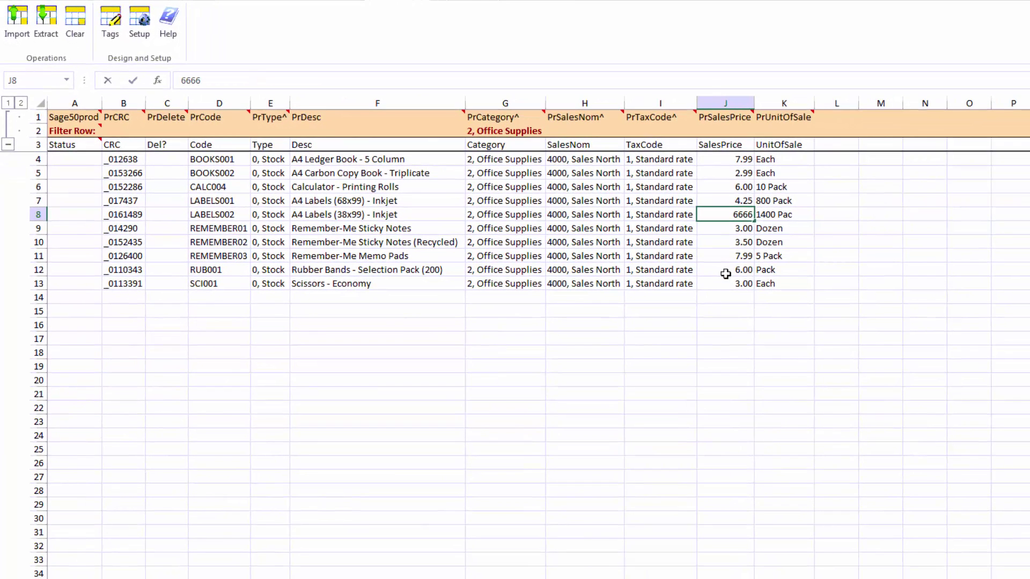
click(870, 324)
click(737, 242)
text(8888)
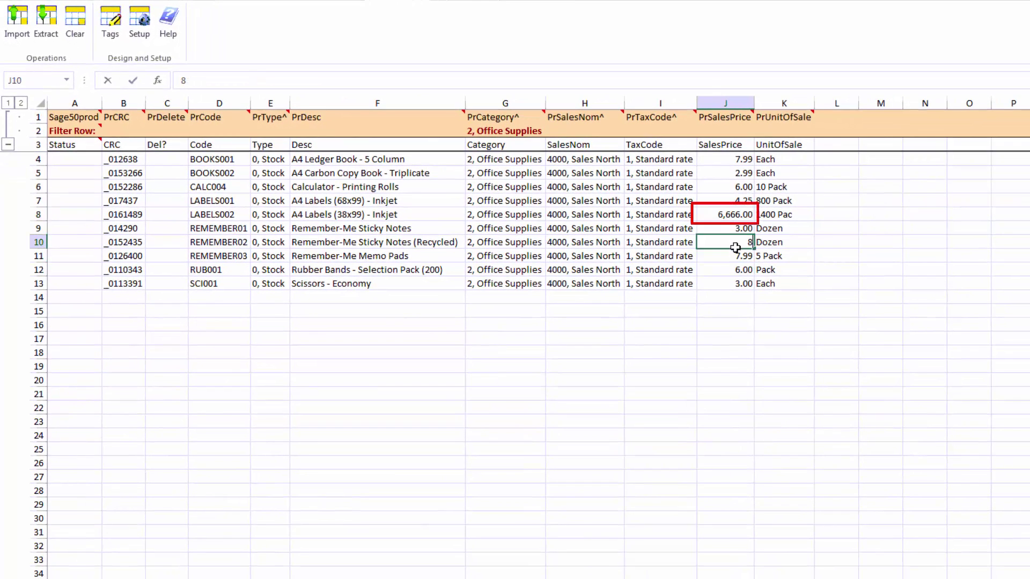
click(723, 269)
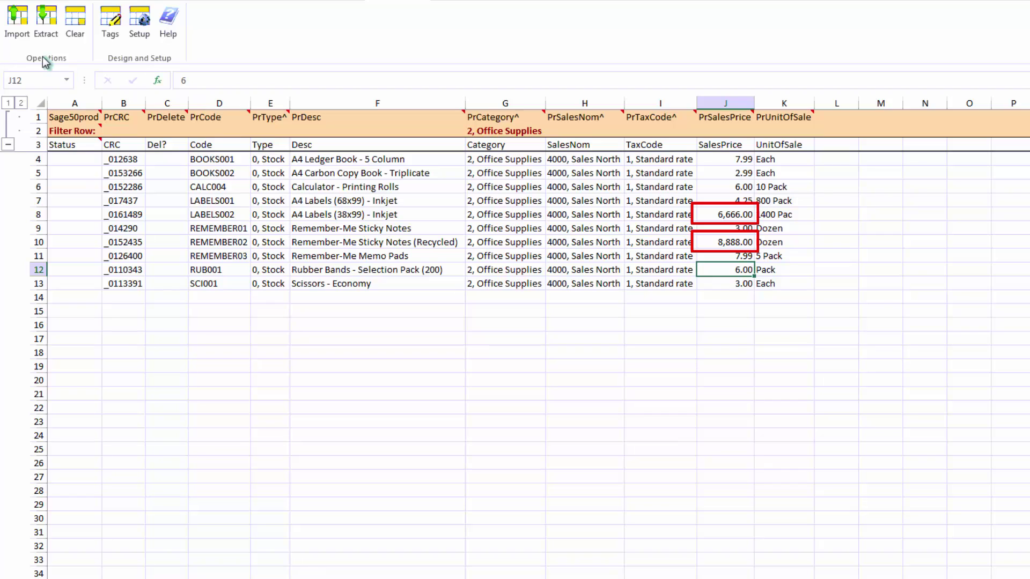
Import the edited product records into Sage with the listed product defaults, and check the rows for LABELS002 and REMEMBER02
click(17, 20)
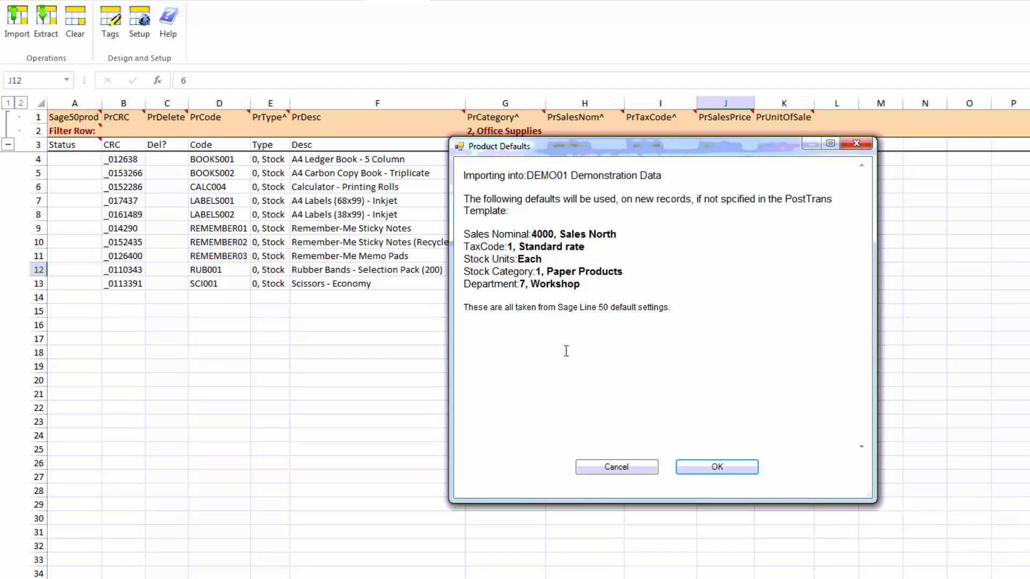
click(703, 472)
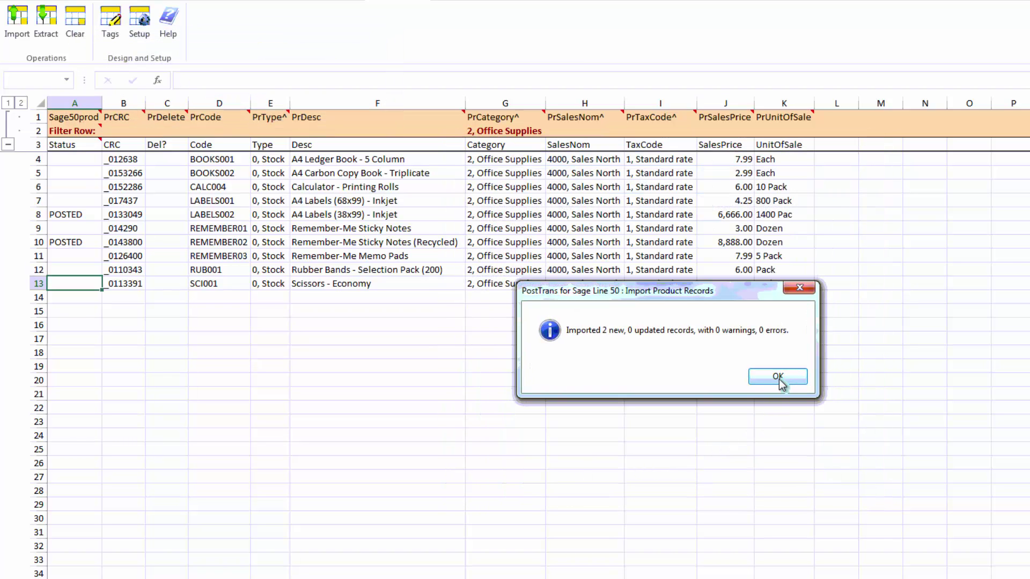
click(782, 382)
click(729, 215)
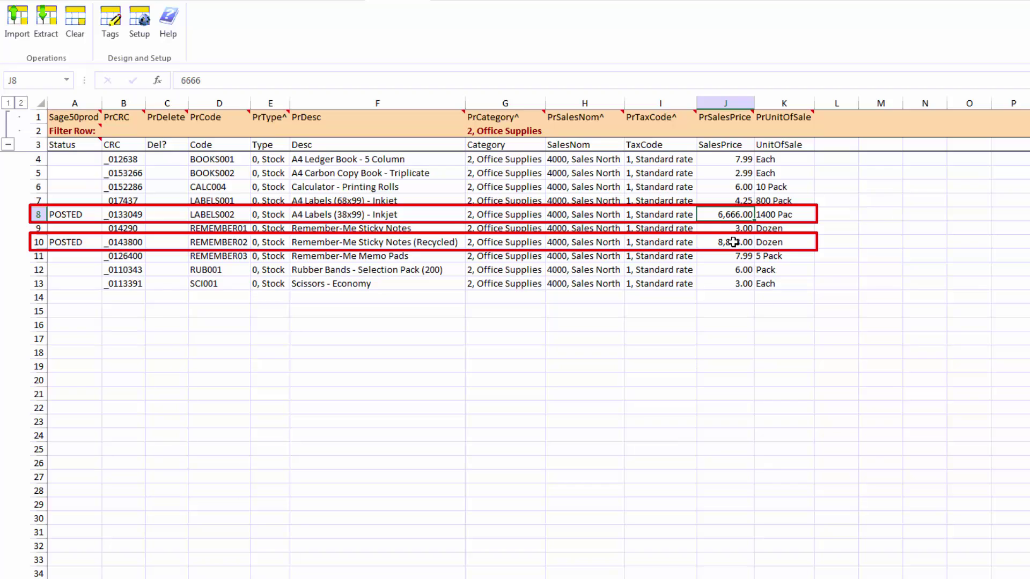
click(734, 242)
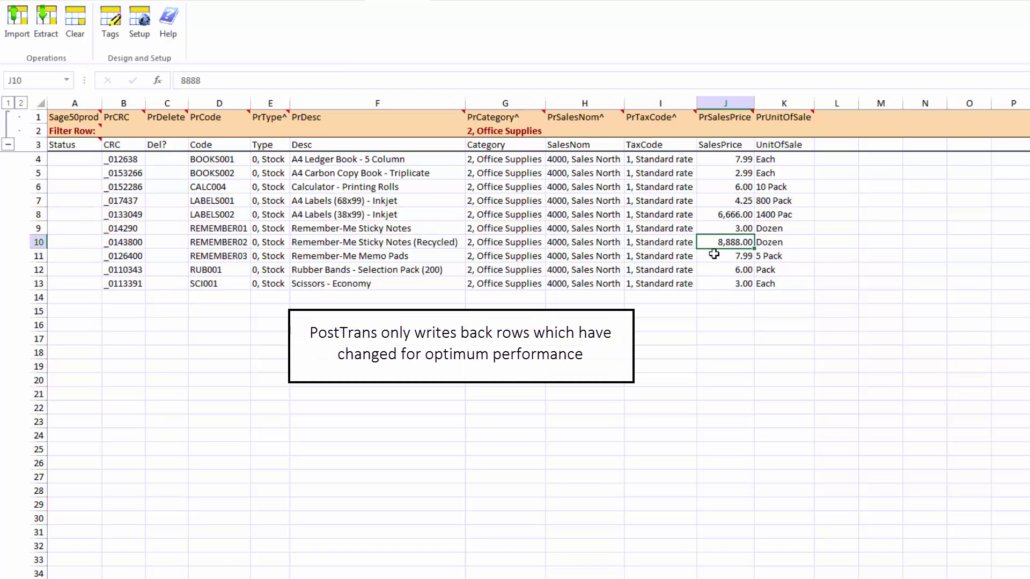
Extract the category 2 products from Sage again, overwriting all rows, and check the sales prices of LABELS002 and REMEMBER02
click(47, 27)
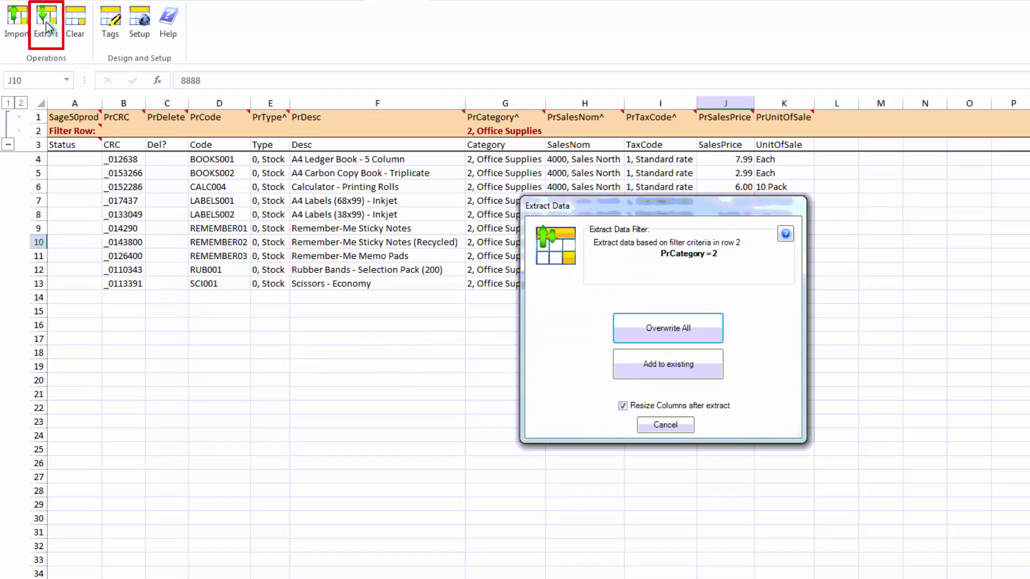
click(675, 336)
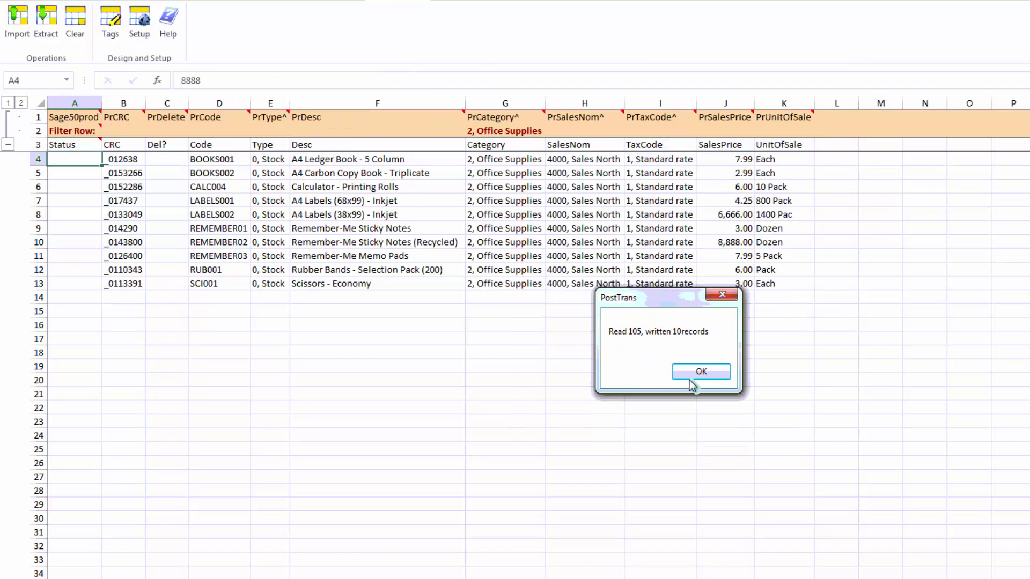
click(723, 294)
click(732, 215)
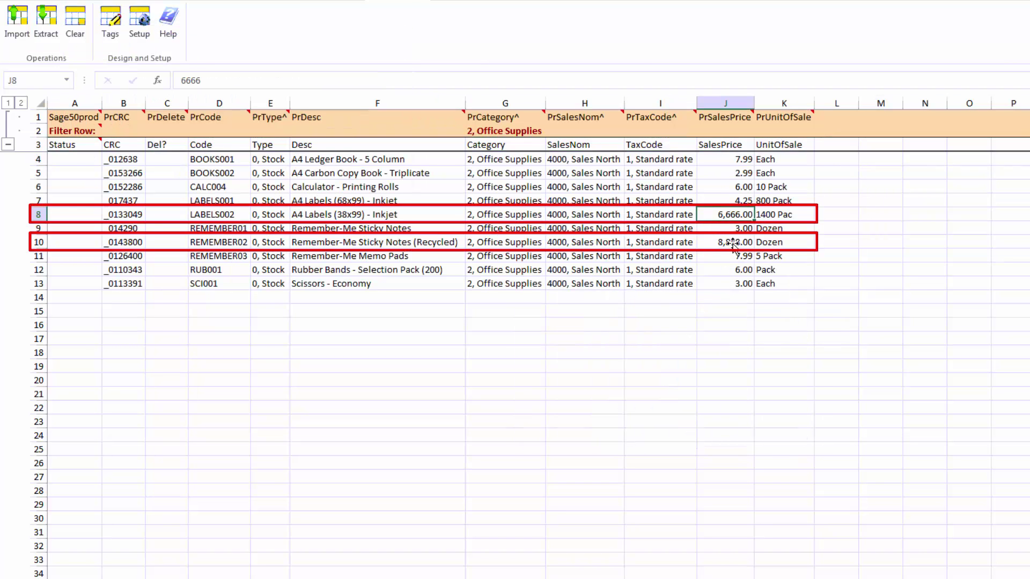
click(731, 243)
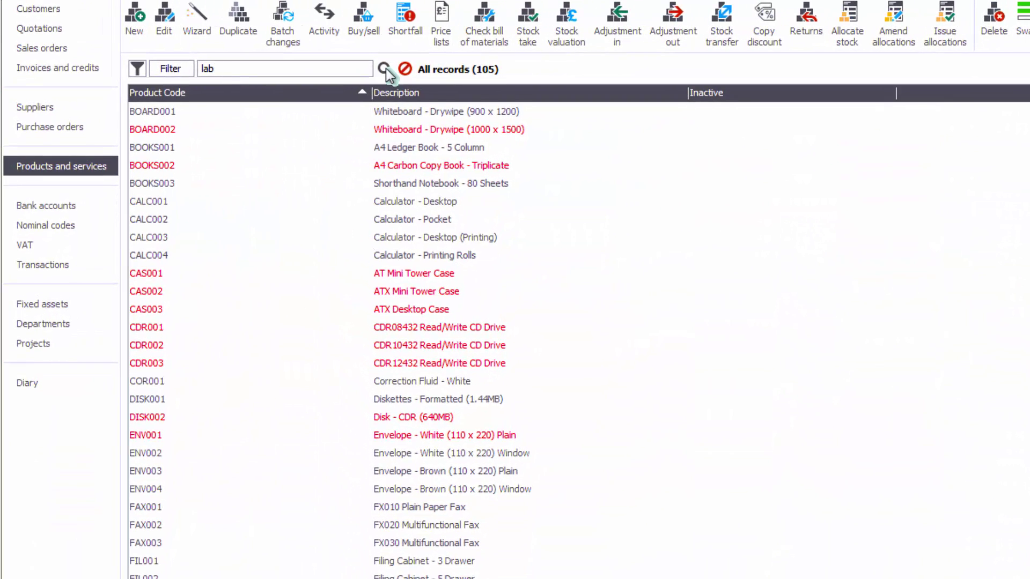
Switch to Sage 50, search the products for "lab", check the sales price in the LABELS002 record, and close the record
click(354, 63)
double_click(171, 129)
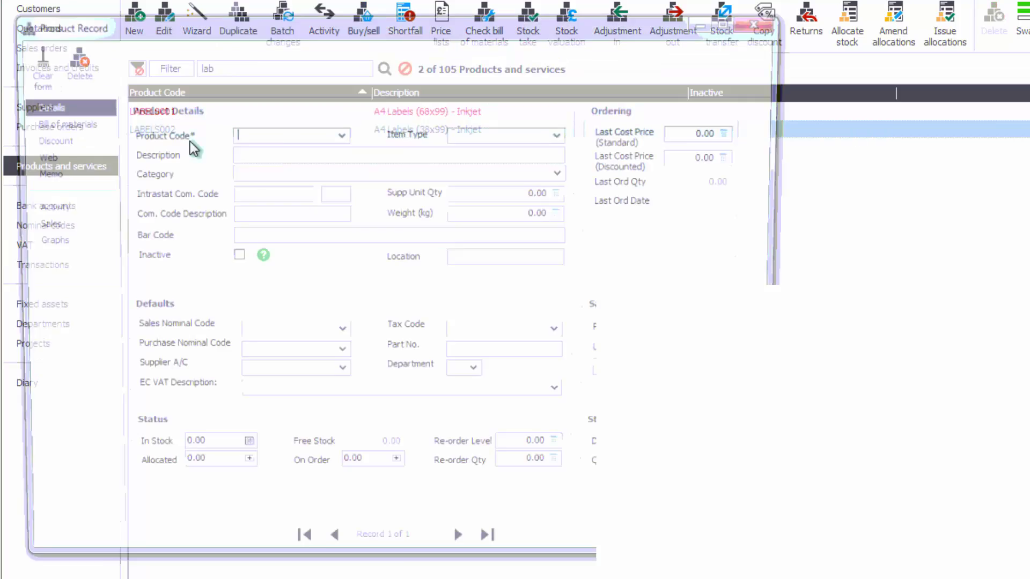
drag(690, 332, 729, 333)
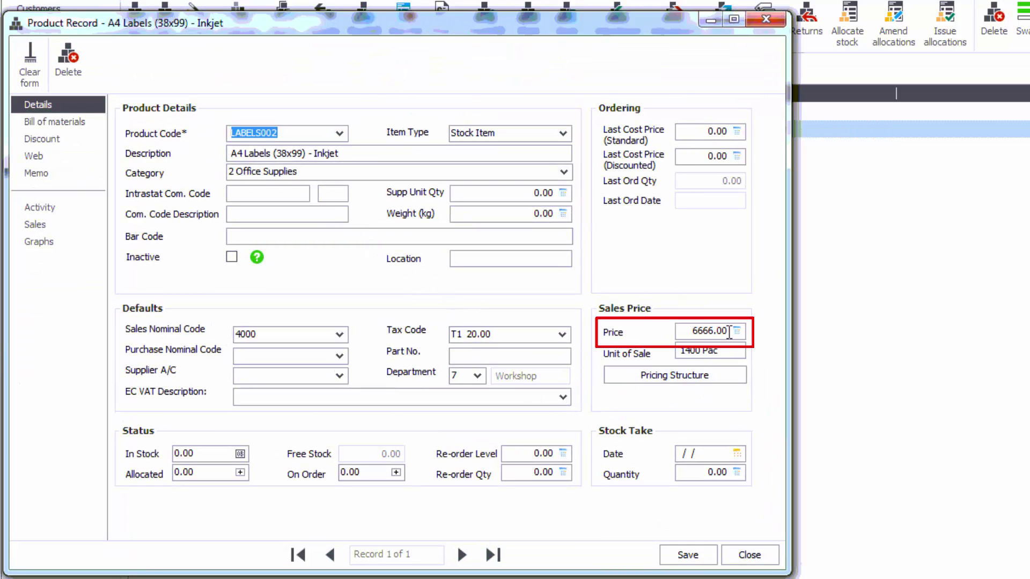
click(725, 335)
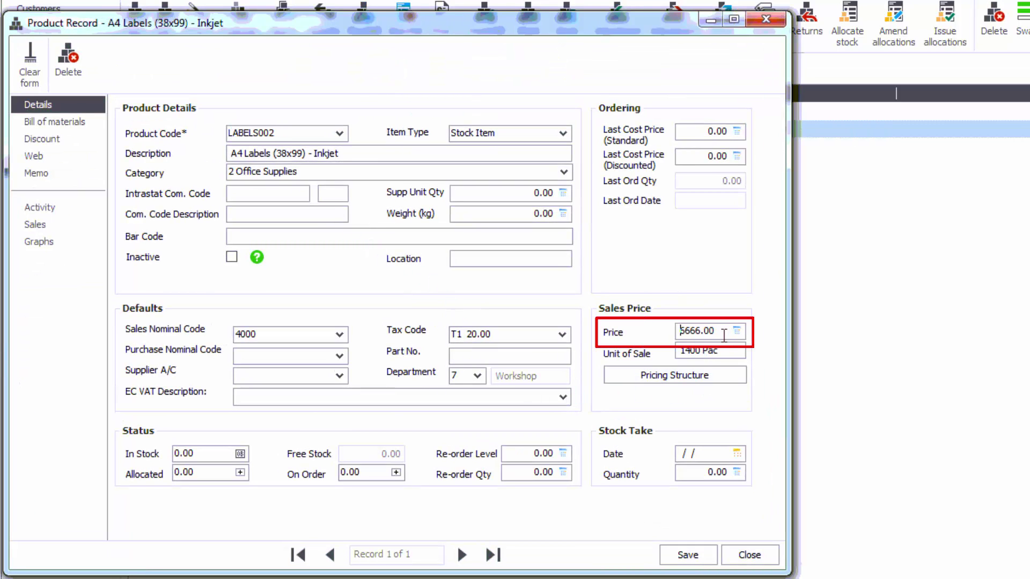
click(750, 555)
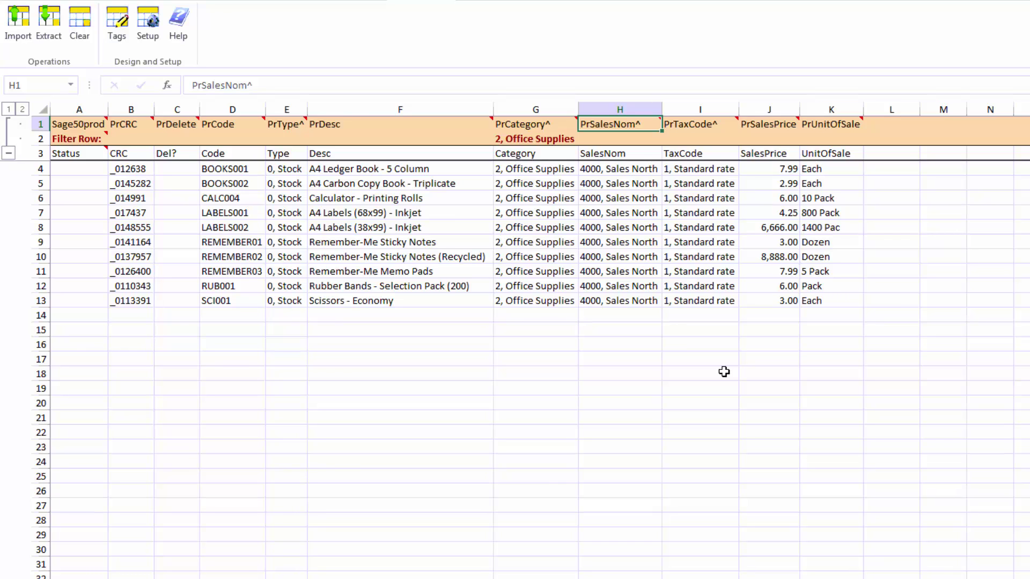
Look through the PostTrans tag list, search it for "bar", and add the PrBarCode tag to column L
click(888, 125)
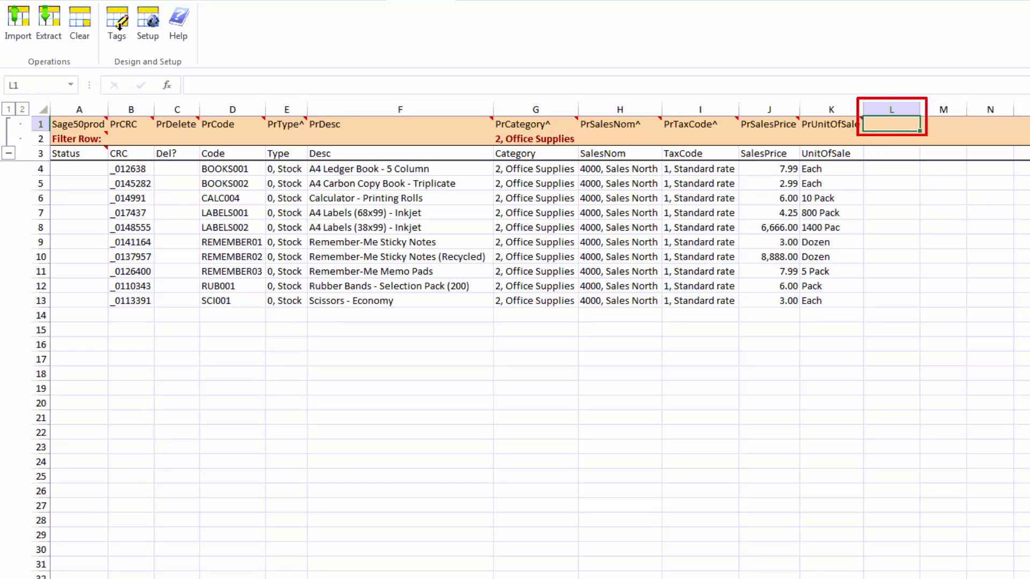
click(119, 24)
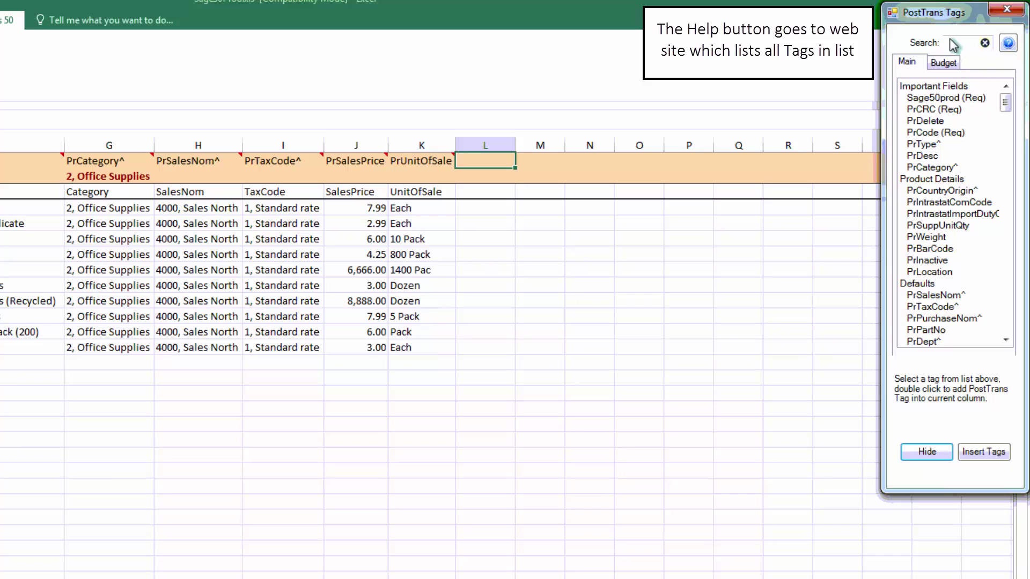
scroll(1005, 191, down, 2)
scroll(1005, 209, down, 15)
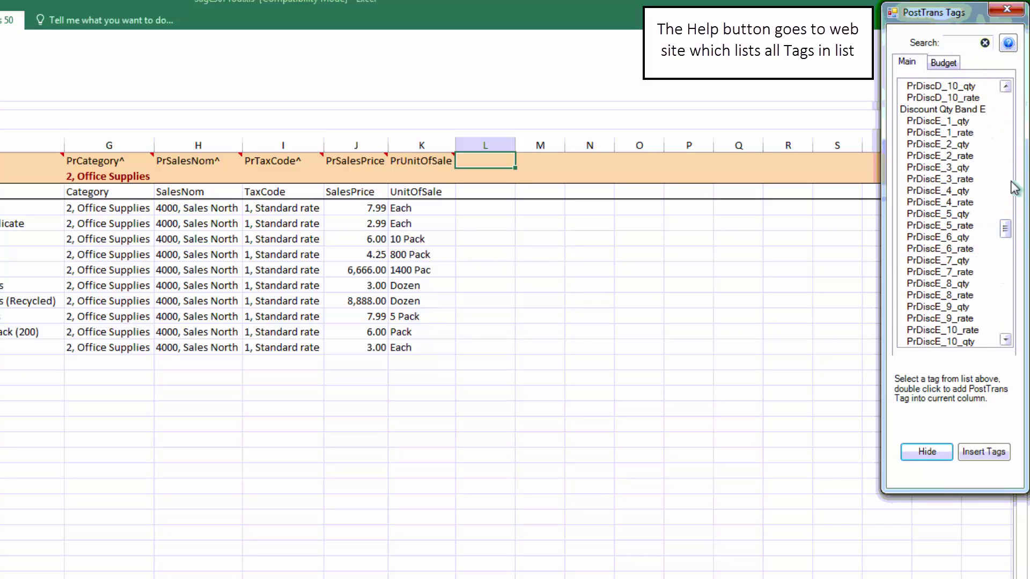
scroll(1009, 161, up, 17)
click(955, 42)
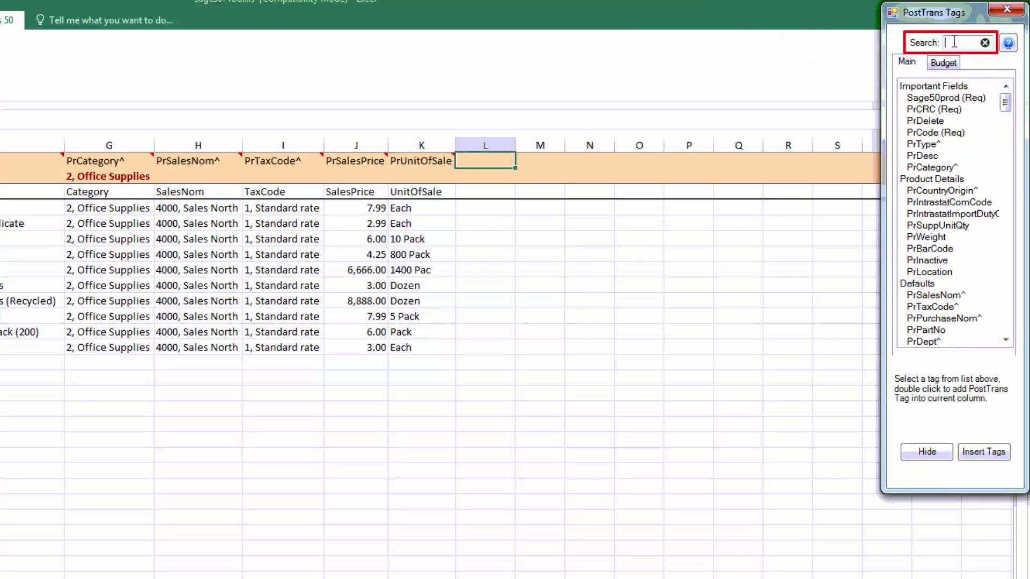
text(bar)
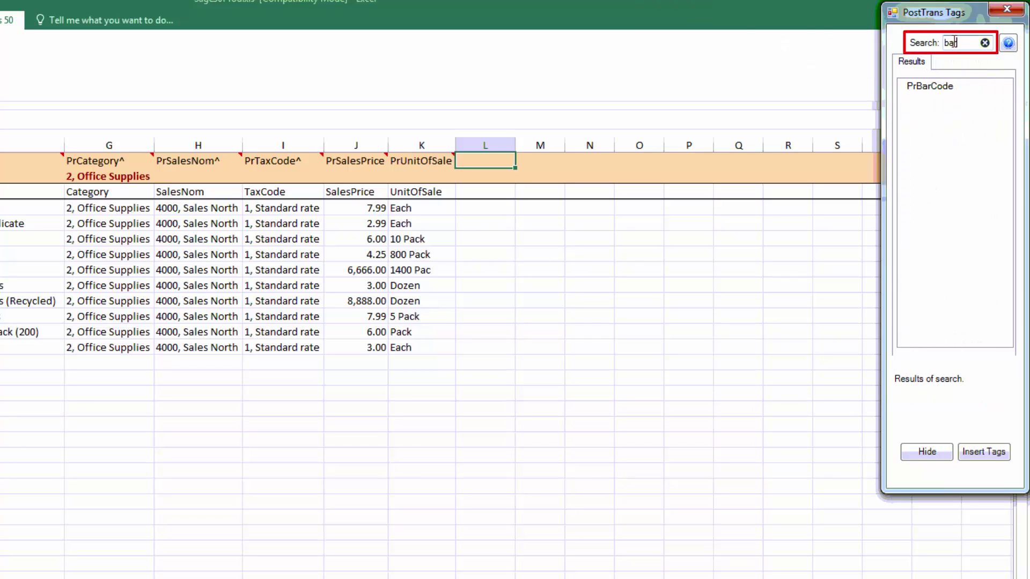
click(928, 87)
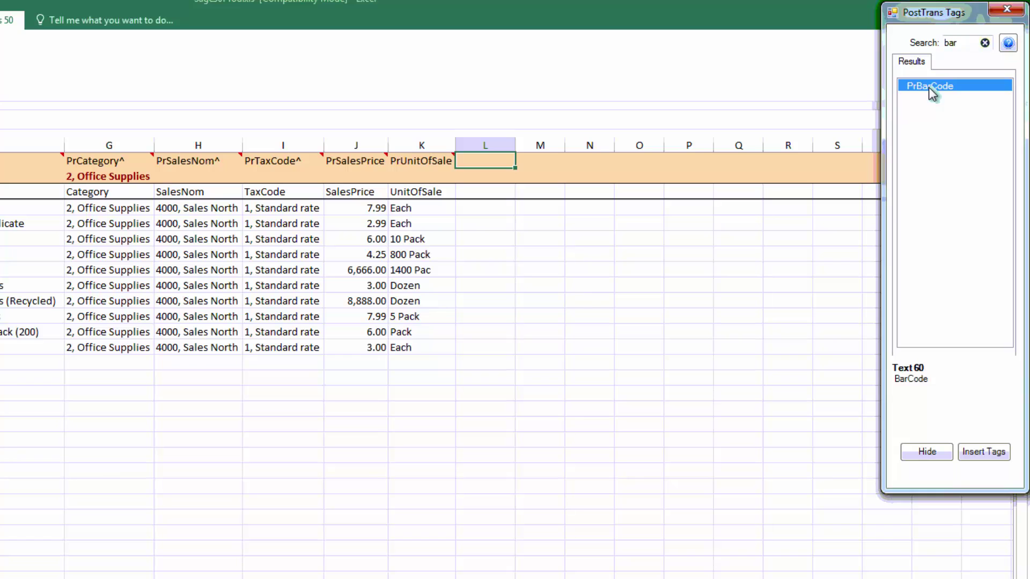
double_click(928, 87)
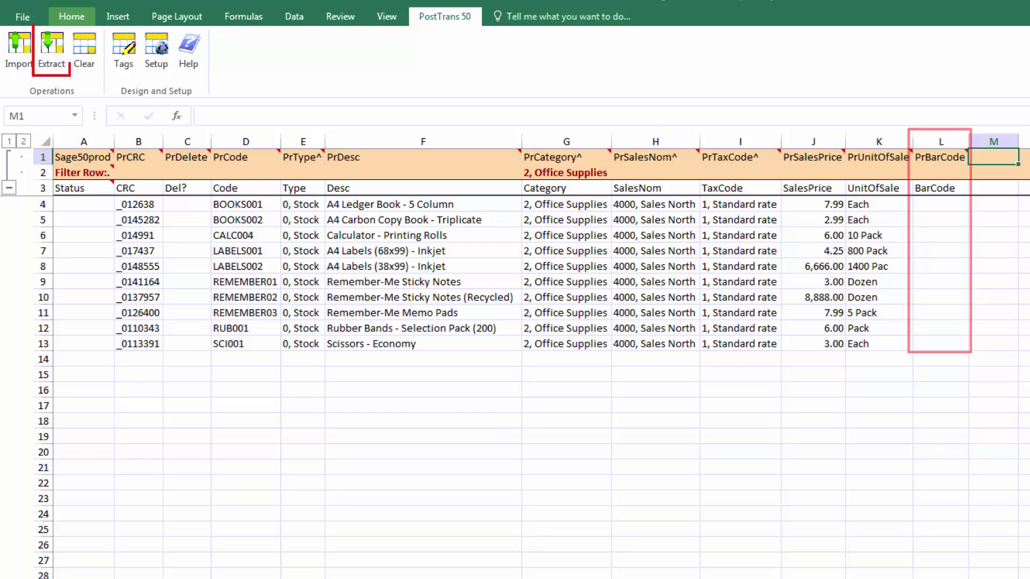
Extract the category 2 products from Sage again, overwriting all rows, to fill the BarCode column
click(50, 49)
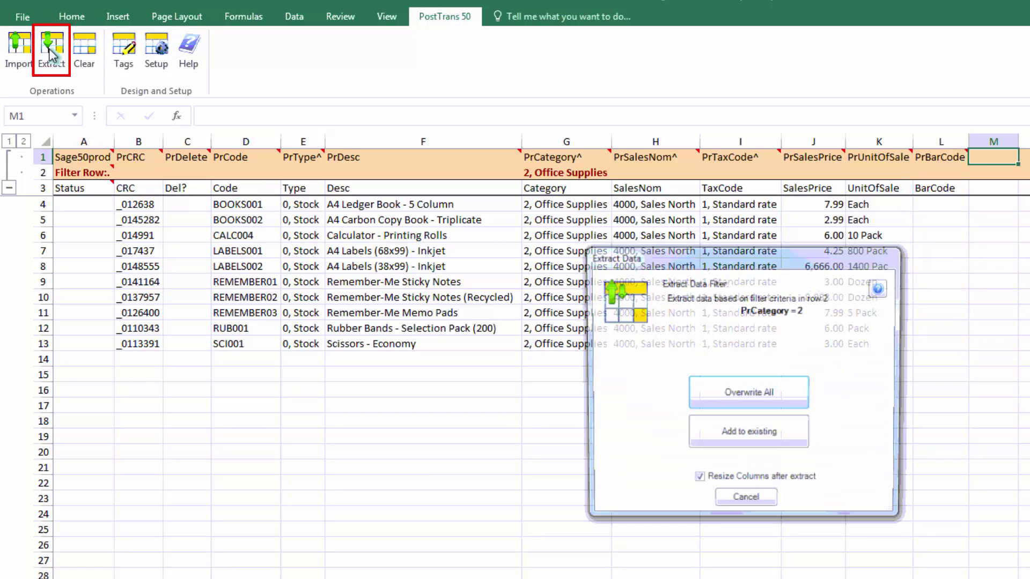
click(738, 402)
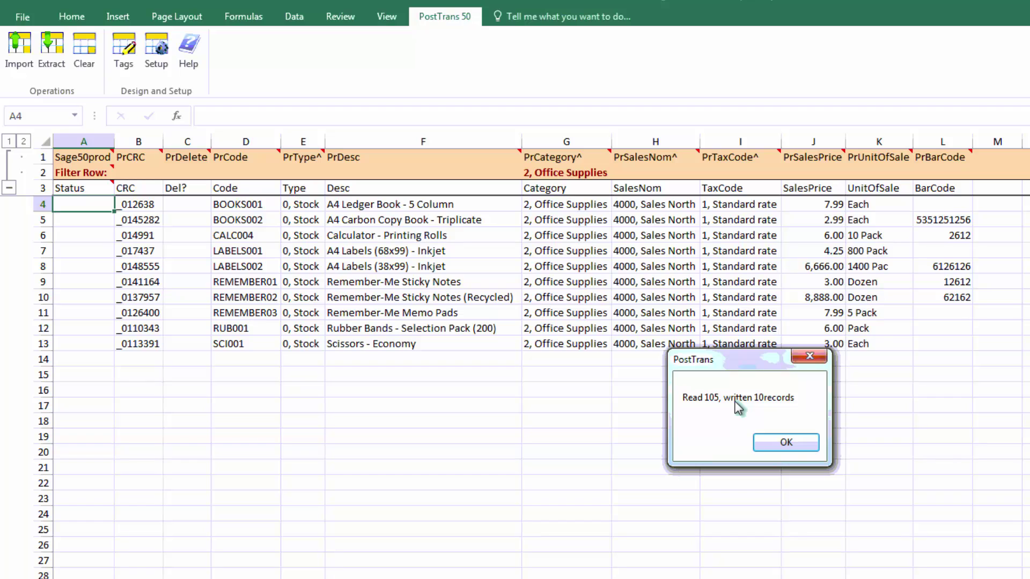
click(787, 448)
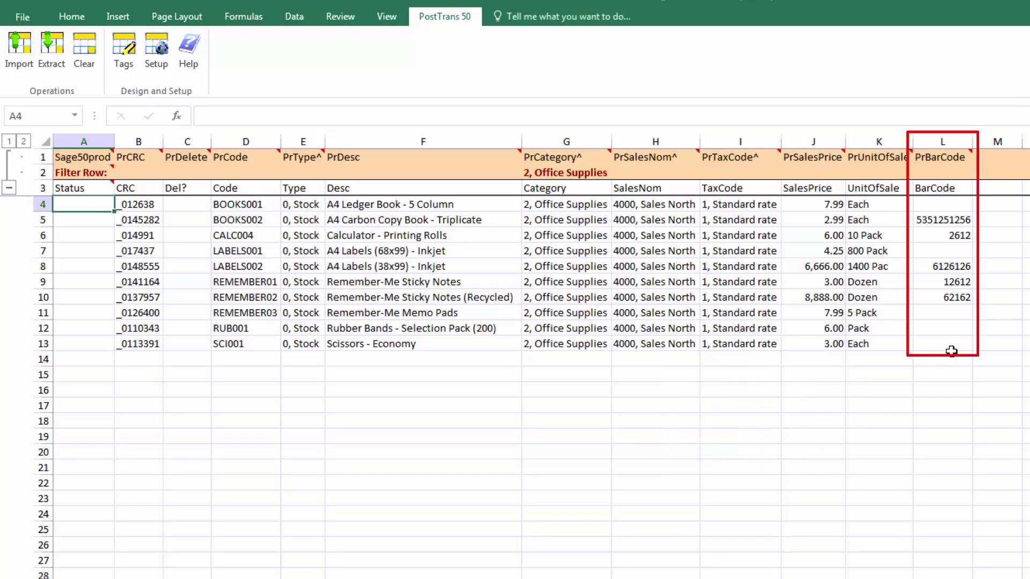
Enter an overlong filler text beginning "fasfsf asf asf asfasf" as the BarCode of REMEMBER03
click(941, 319)
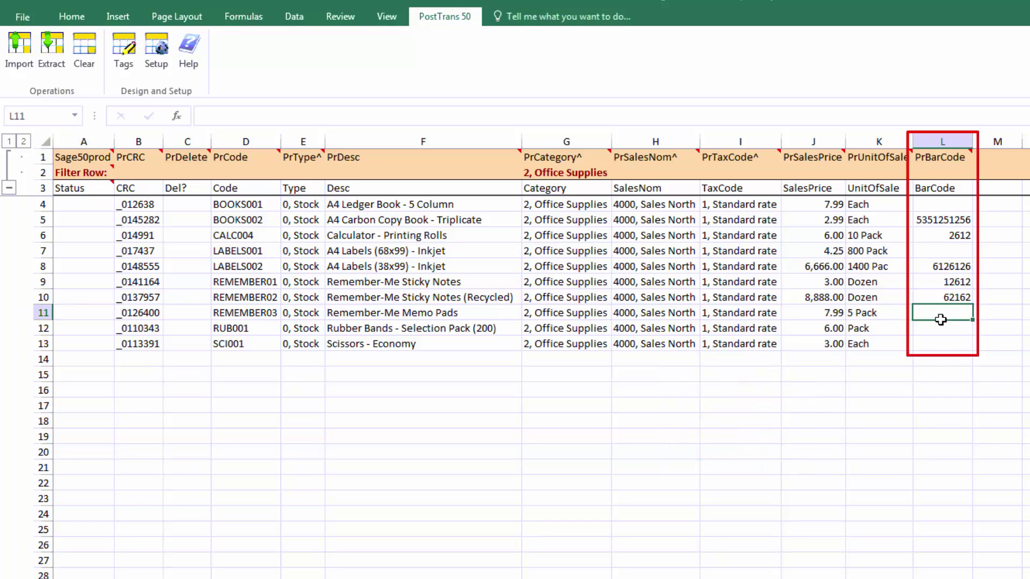
text(fasfsf)
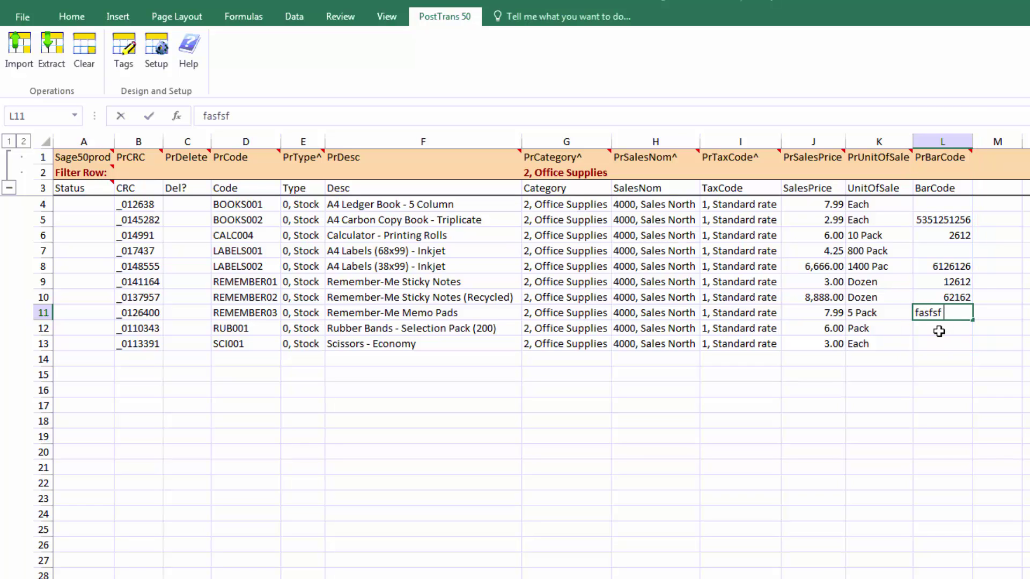
text( asf asf asfasf as as)
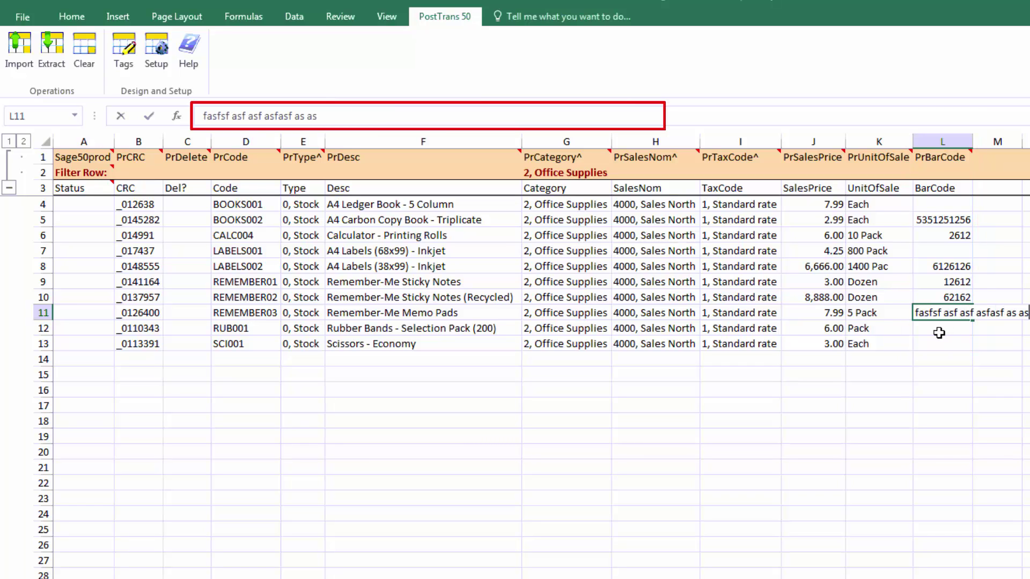
text(f as as fasfasf as fasfa sfasf as)
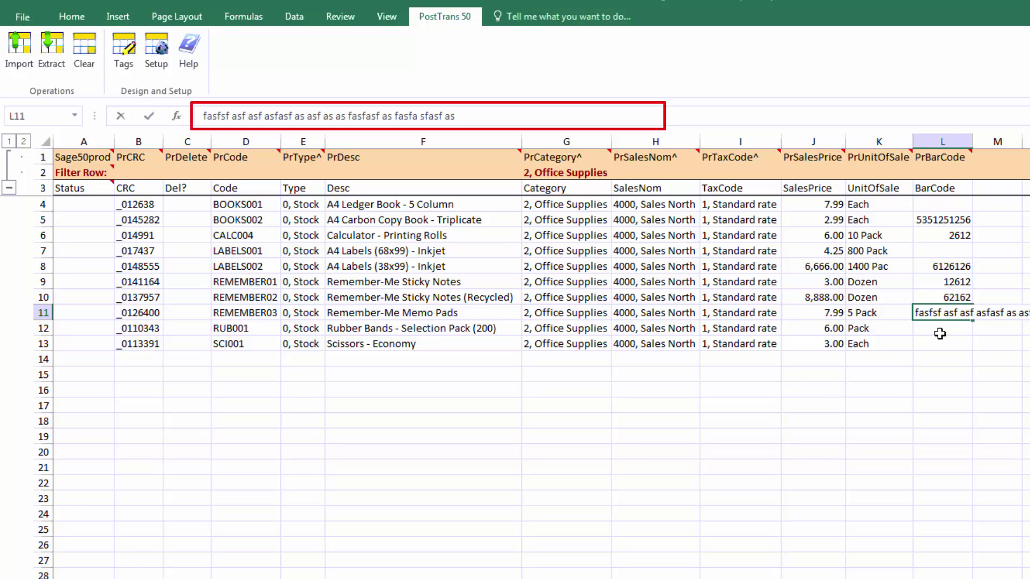
text(fasf)
key(Return)
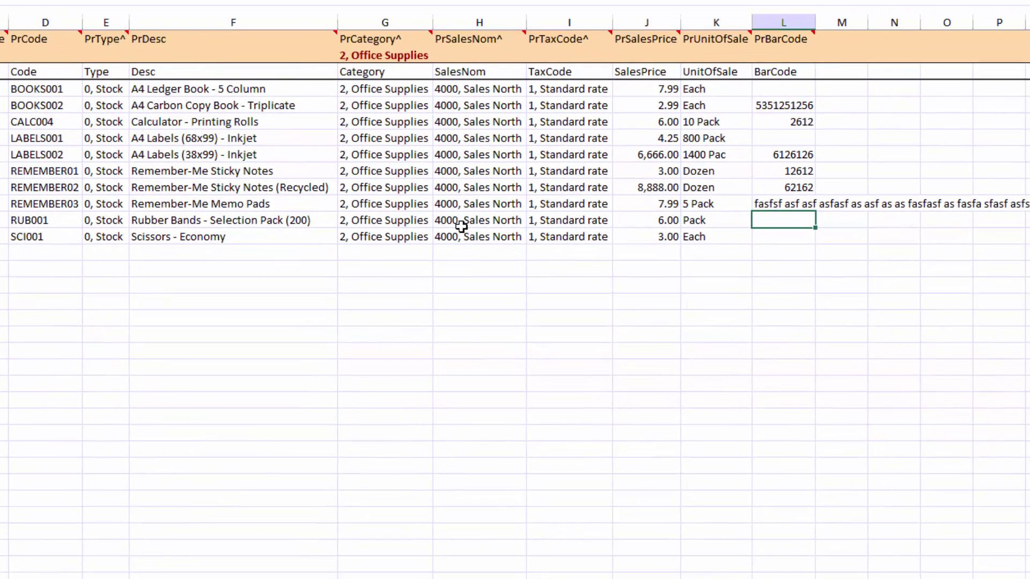
List all nominal codes for the SalesNom of RUB001 and choose 0050, Motor Vehicles
click(461, 226)
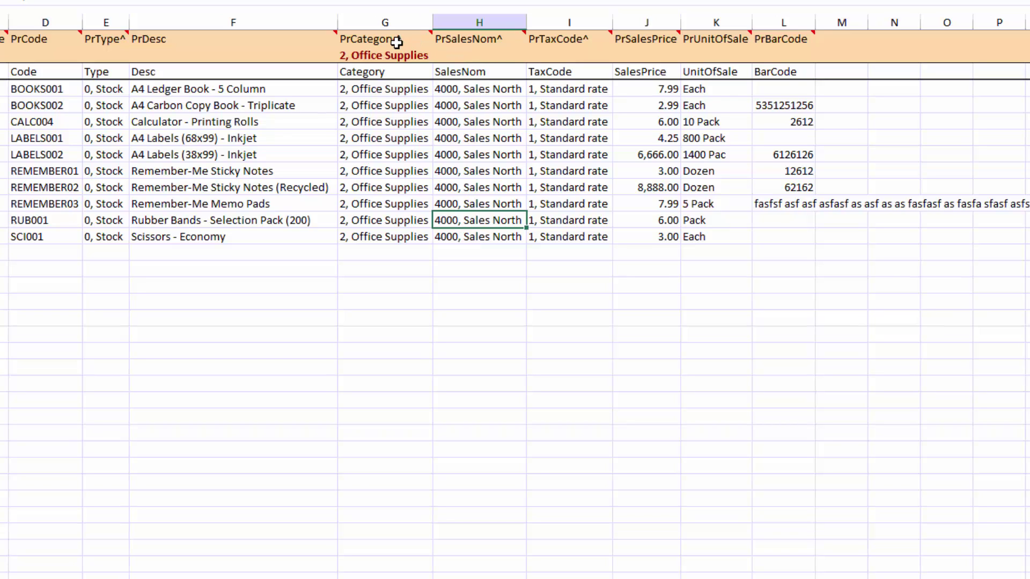
mouse_move(400, 43)
mouse_move(482, 44)
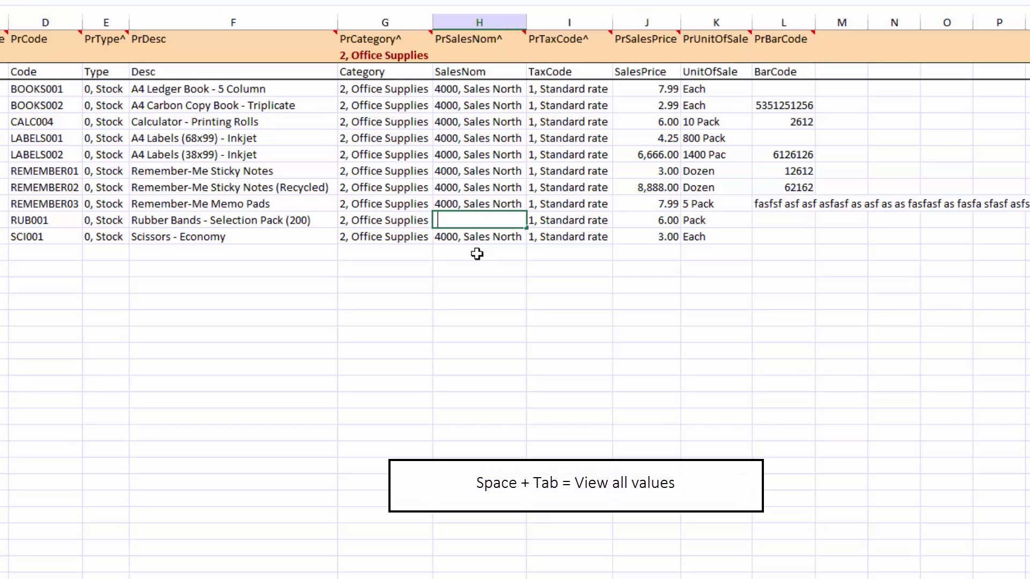
key(Tab)
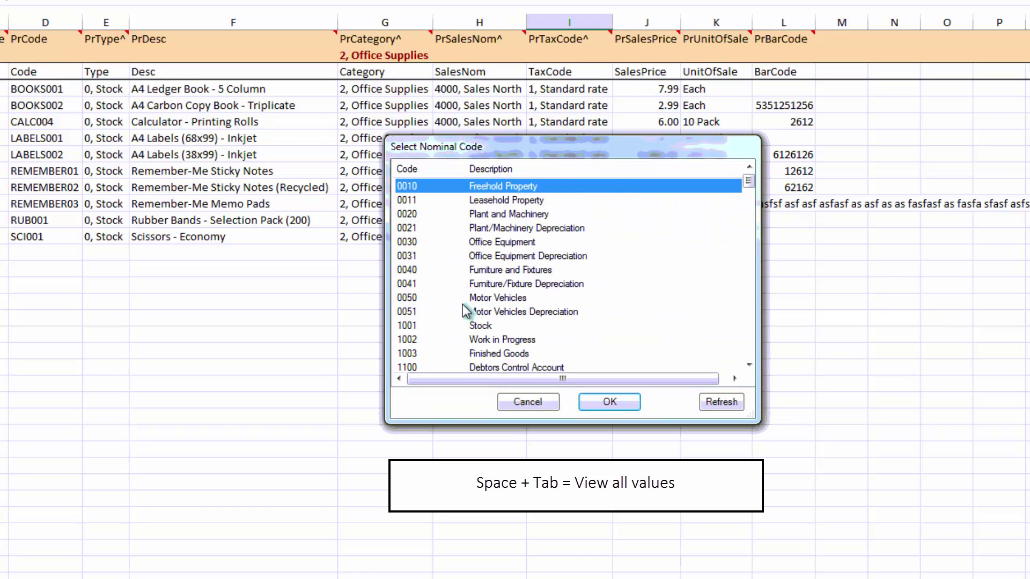
click(494, 298)
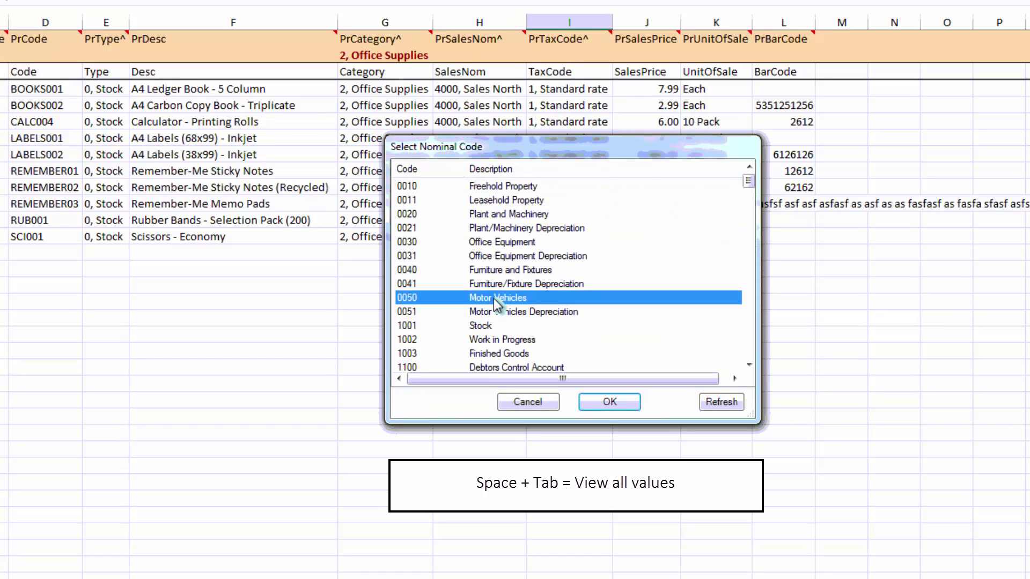
double_click(494, 299)
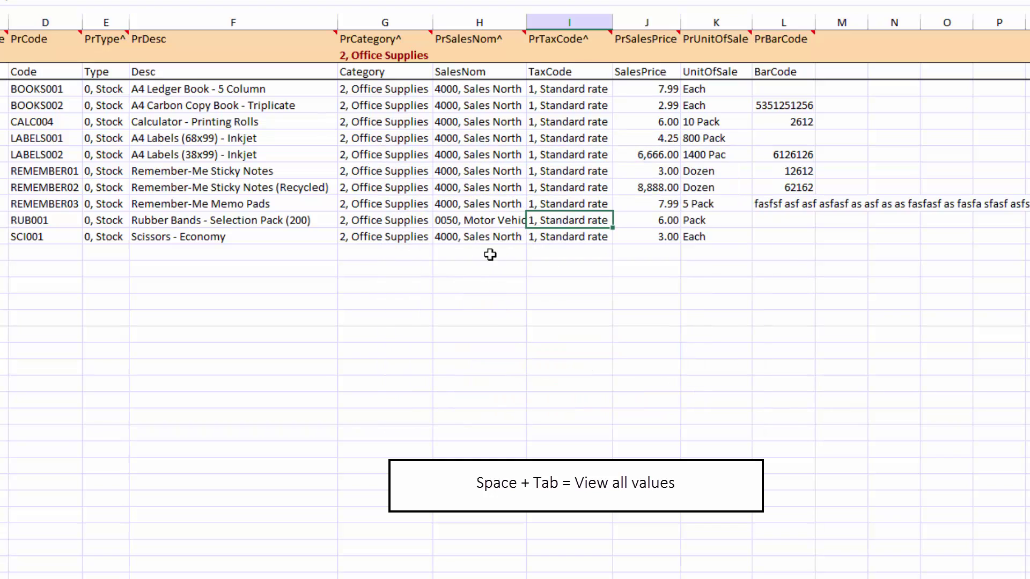
Look up nominal codes matching "40" for the SalesNom of RUB001 and choose 4009, Discounts Allowed
click(474, 226)
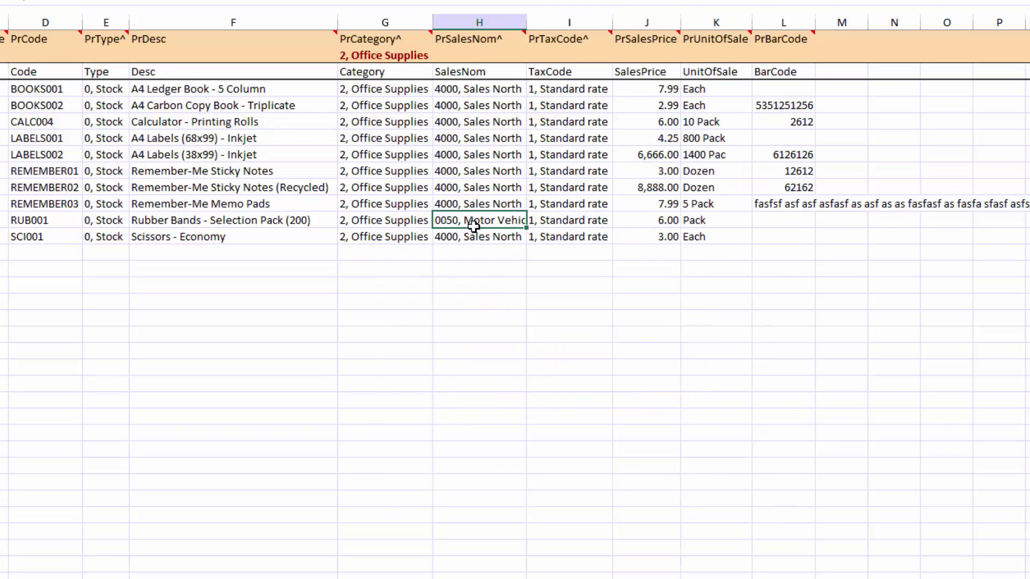
text(40)
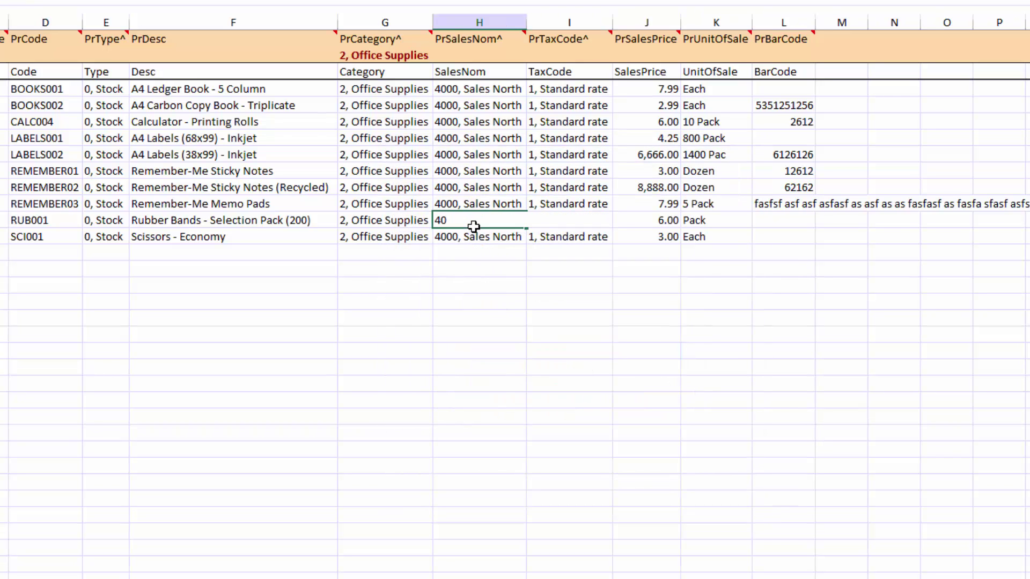
key(Tab)
key(Down)
key(Down)
key(Down)
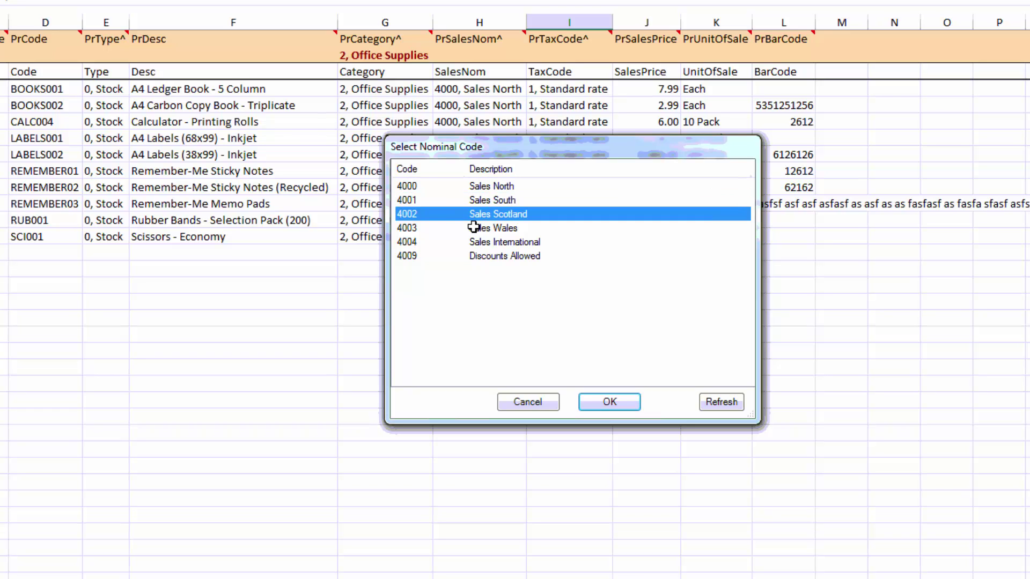
key(Down)
key(Down)
key(Return)
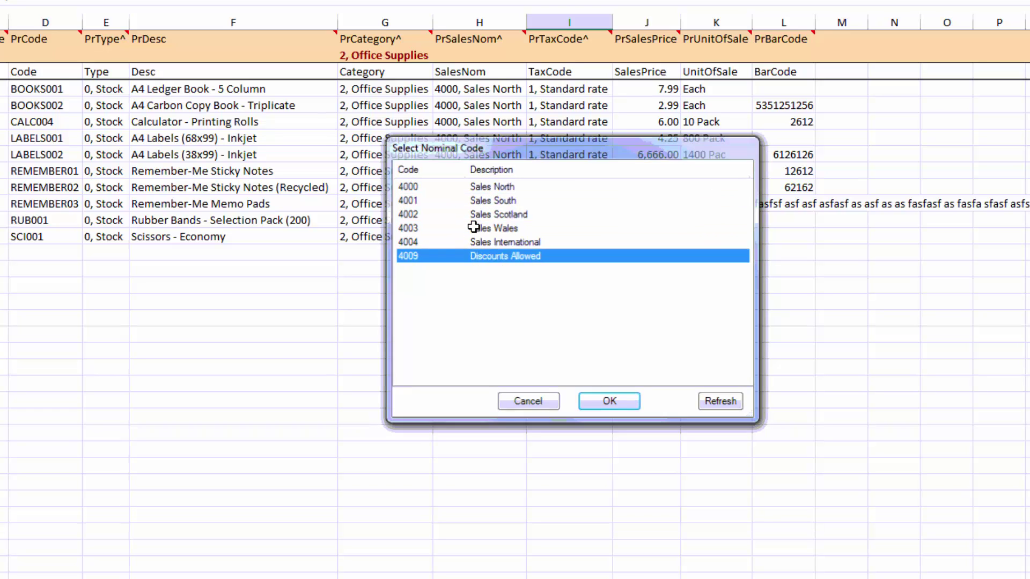
Look up nominal codes matching "sal" for the SalesNom of RUB001 and choose 4001, Sales South
key(Left)
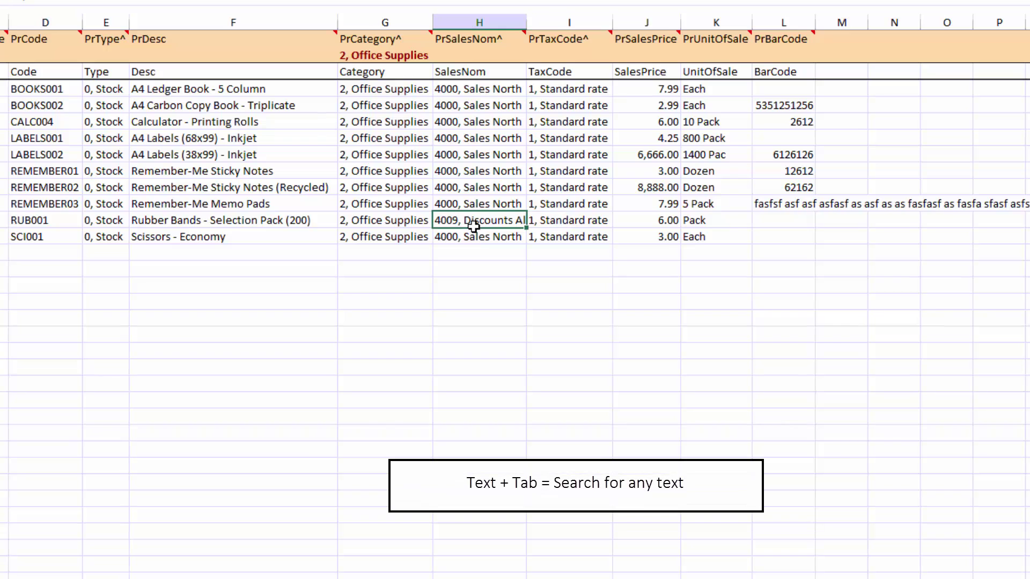
text(sal)
key(Tab)
key(Down)
key(Down)
key(Down)
key(Down)
key(Down)
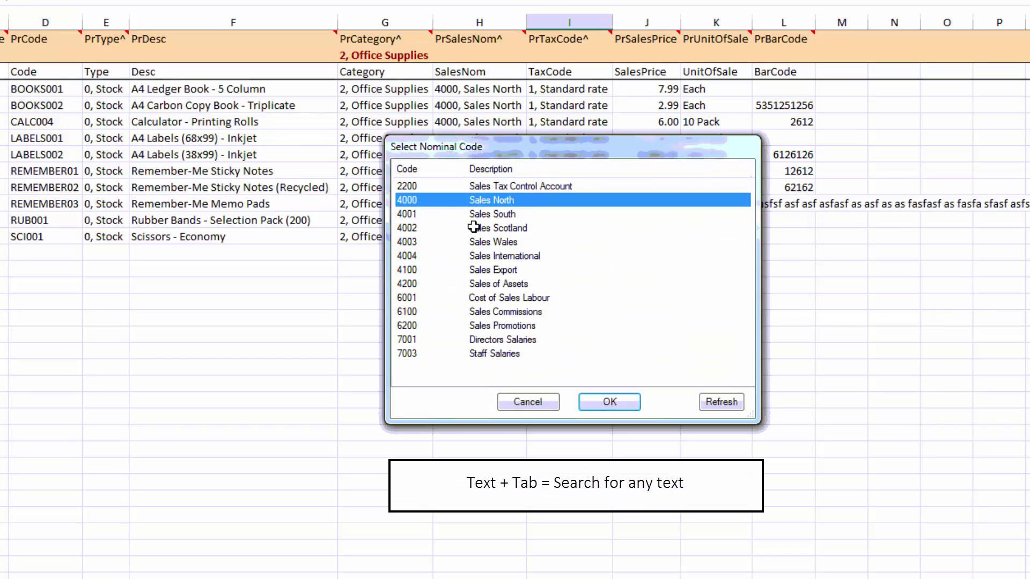
key(Down)
key(Down)
key(Down)
key(Up)
key(Up)
key(Up)
key(Up)
key(Up)
key(Up)
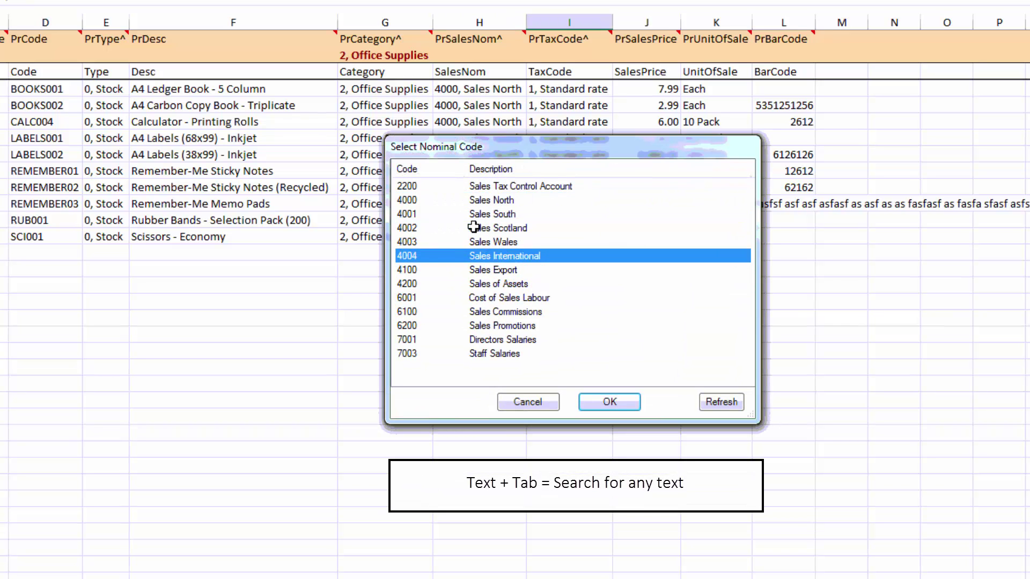
key(Return)
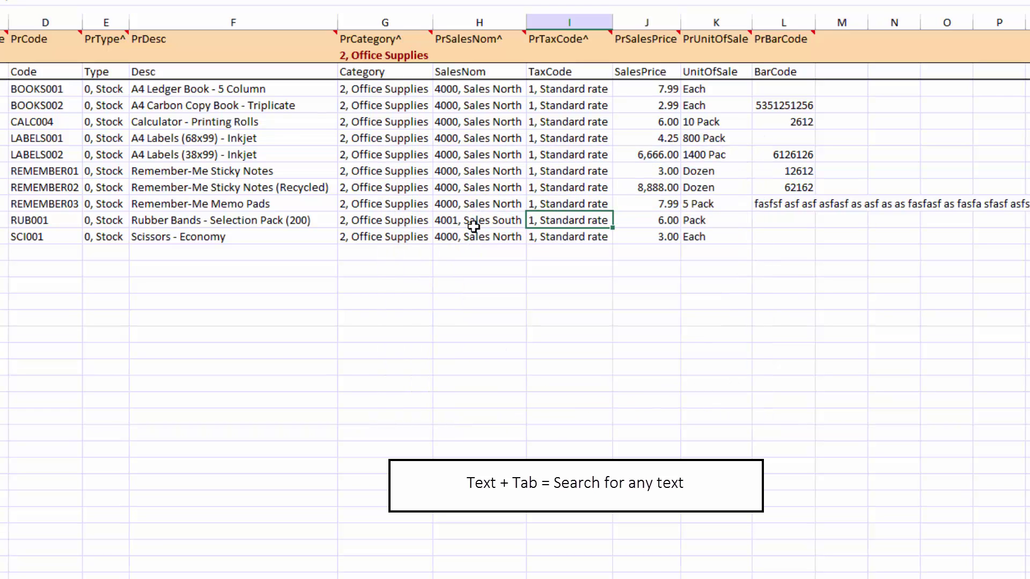
Set the SalesNom of LABELS002 to nominal code 4004, Sales International
click(464, 159)
text(404)
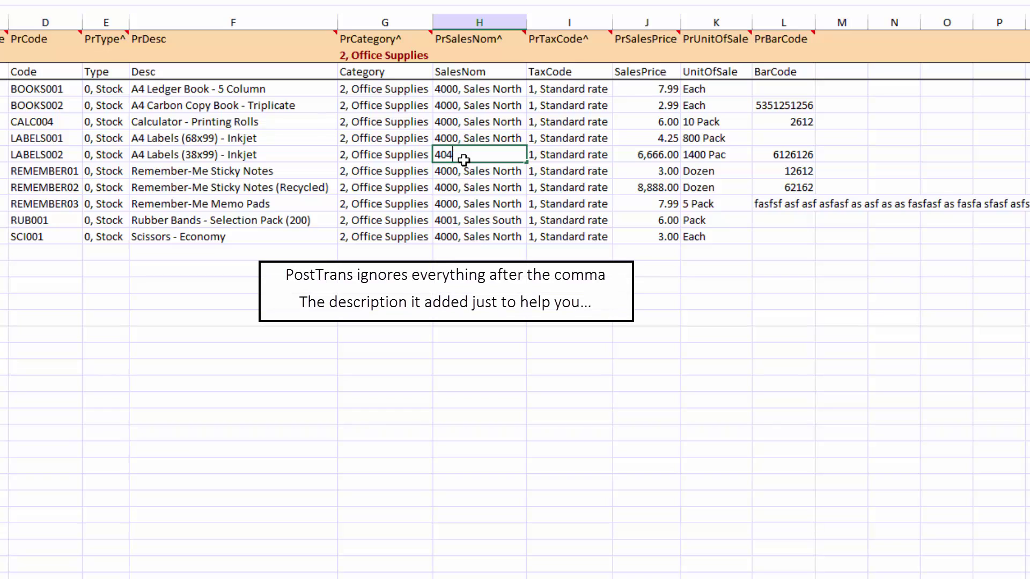
key(BackSpace)
text(04)
key(Return)
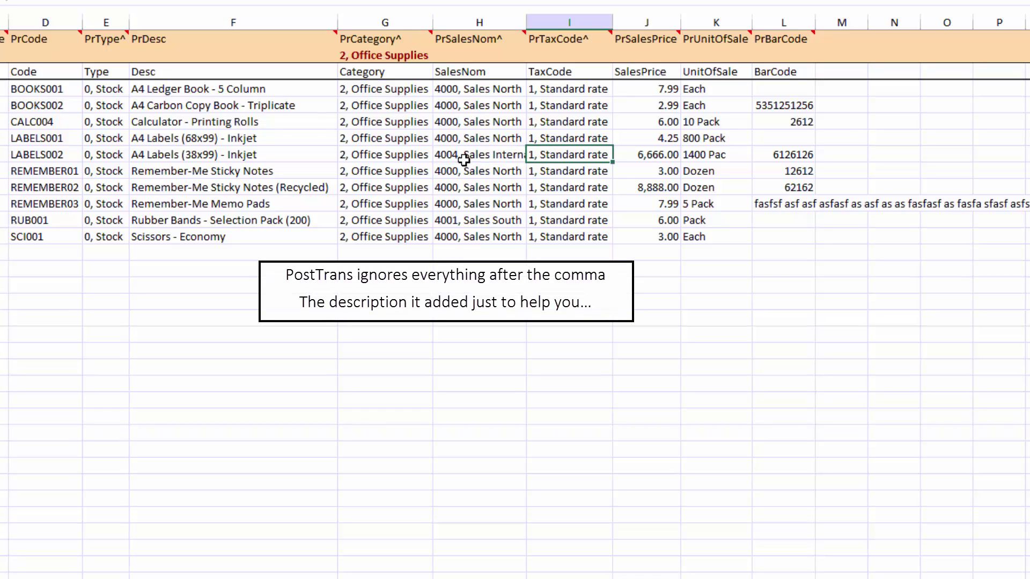
key(Down)
key(Down)
key(Down)
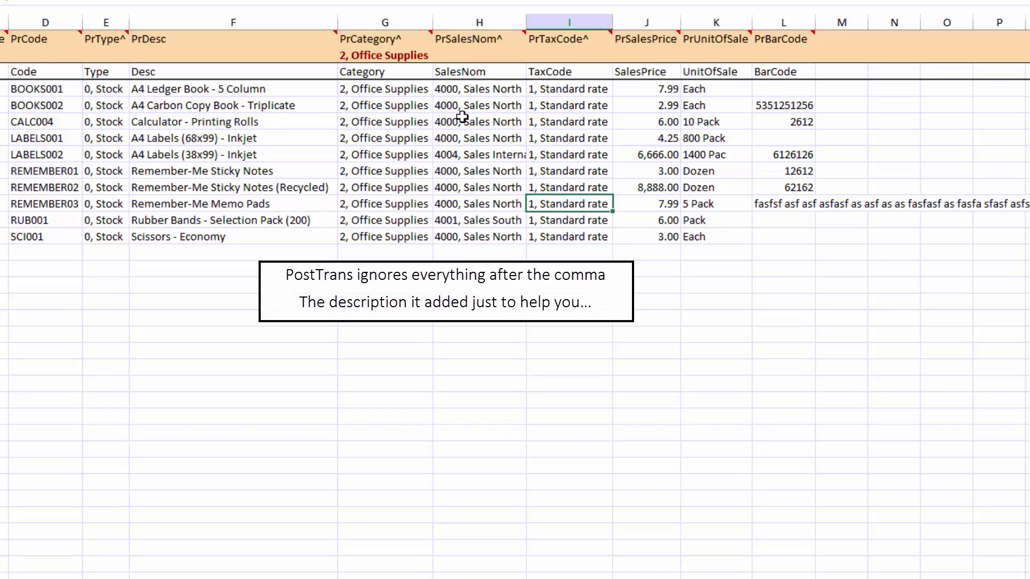
Enter the bare code 40012 as the SalesNom of BOOKS002
click(465, 98)
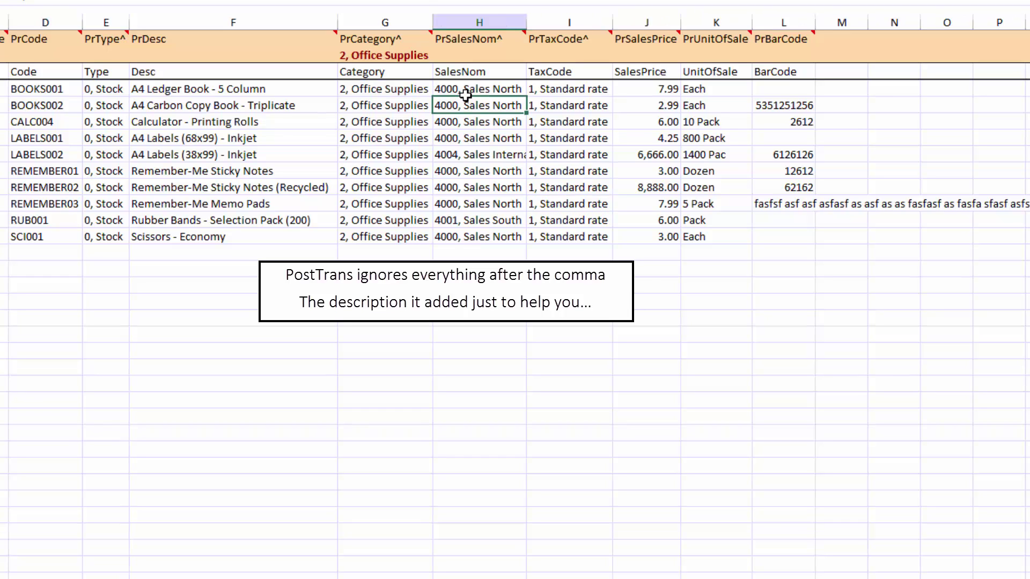
text(40012)
key(Tab)
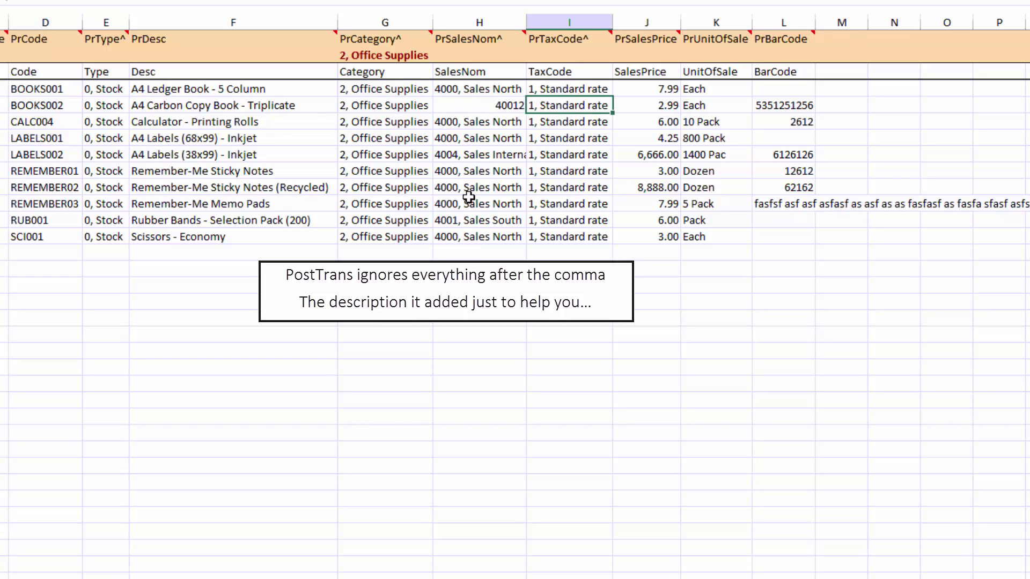
drag(468, 195, 469, 199)
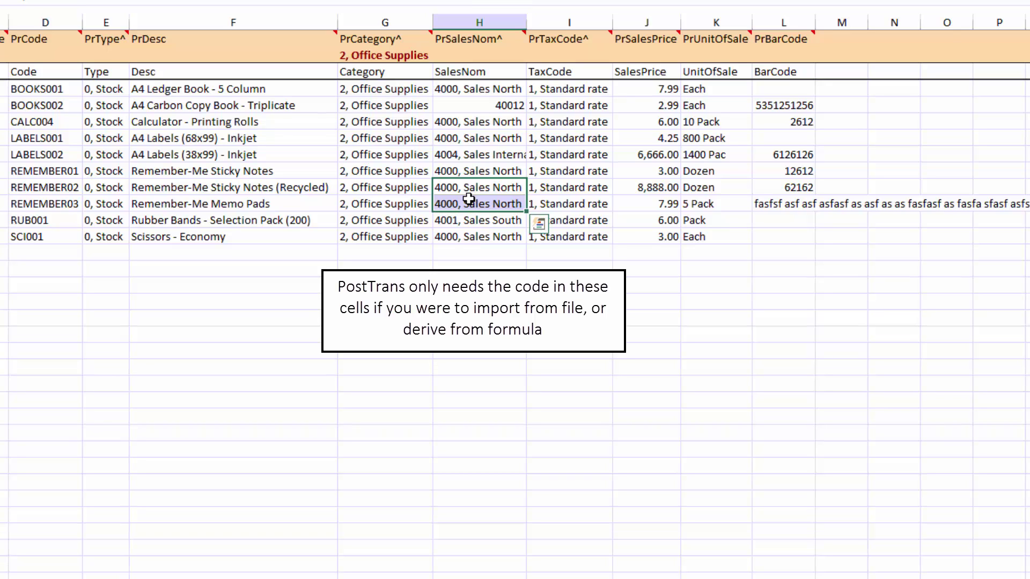
click(475, 236)
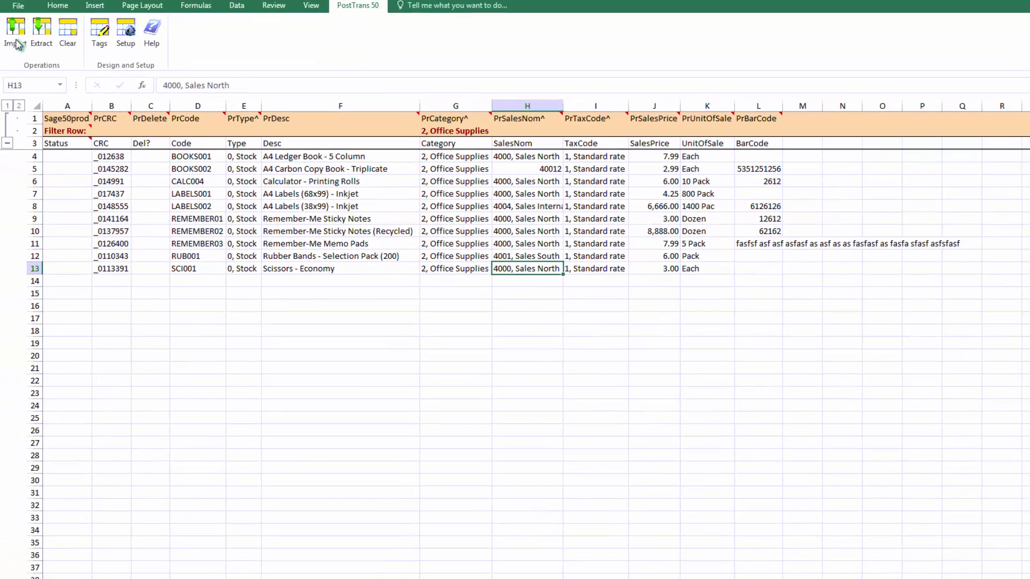
Try to import the edited product records into DEMO01 Demonstration Data, accepting the product defaults
click(17, 37)
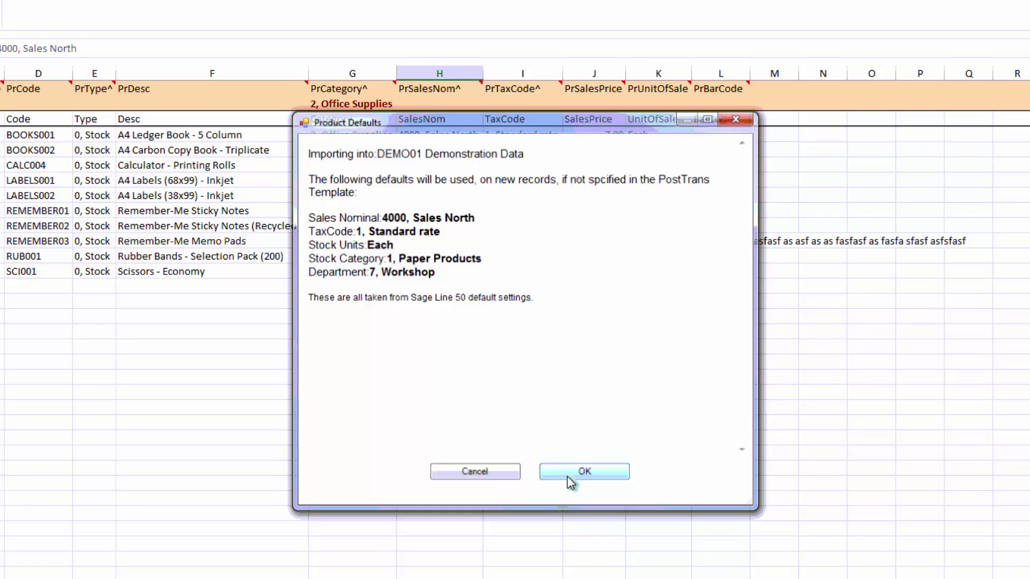
click(644, 436)
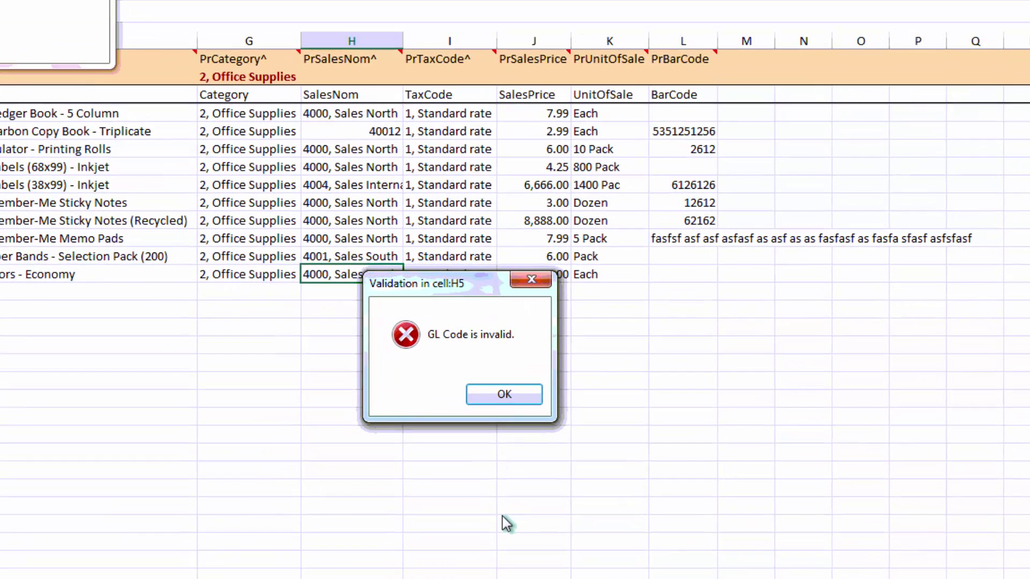
click(507, 398)
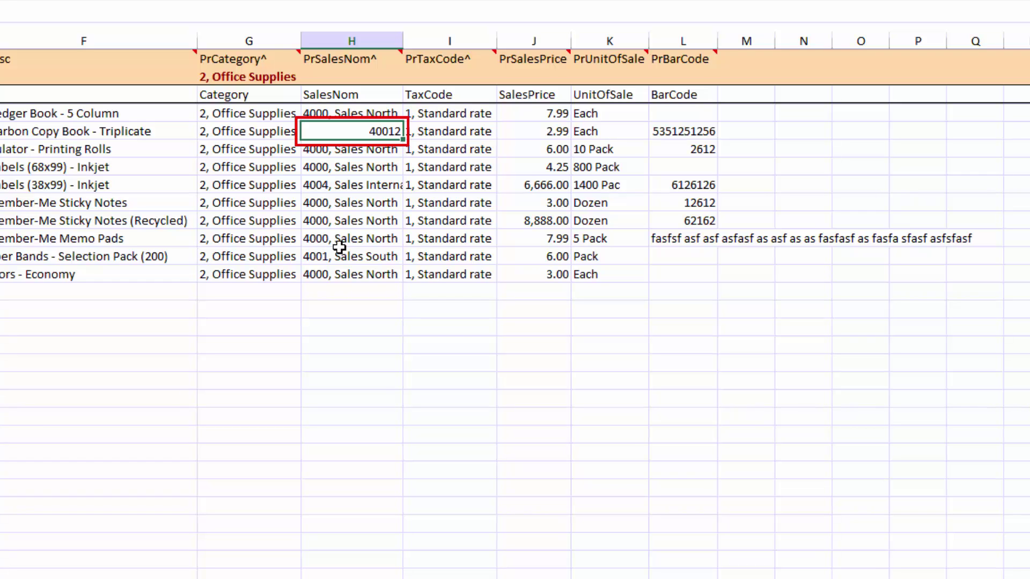
Look up nominal codes matching "40" for the SalesNom of BOOKS002 and choose 4003, Sales Wales
text(20)
key(Tab)
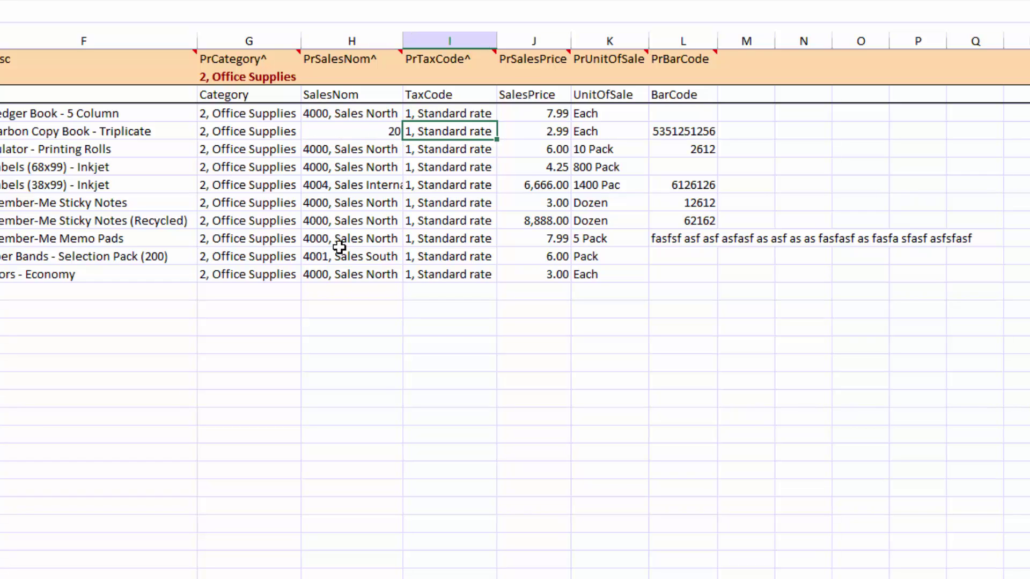
key(Left)
text(40)
key(Tab)
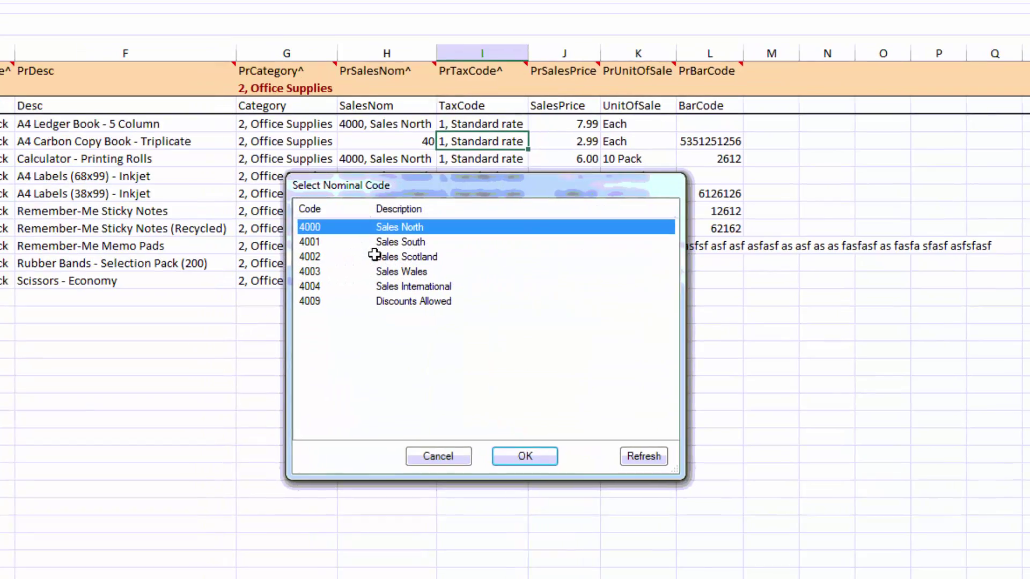
key(Down)
key(Down)
key(Down)
key(Return)
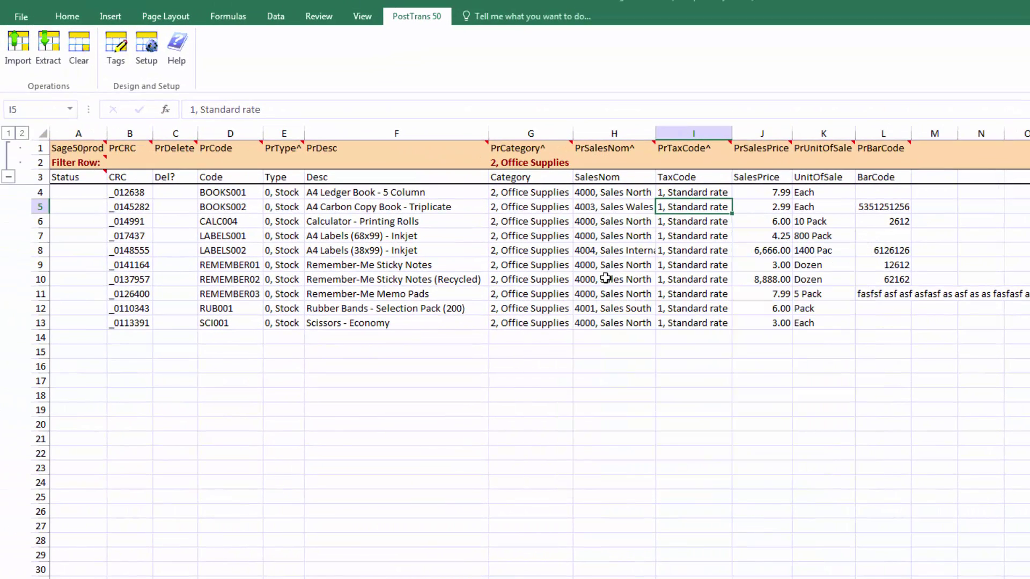
Import the corrected product records into DEMO01 Demonstration Data with the listed product defaults and dismiss the import summary
click(605, 278)
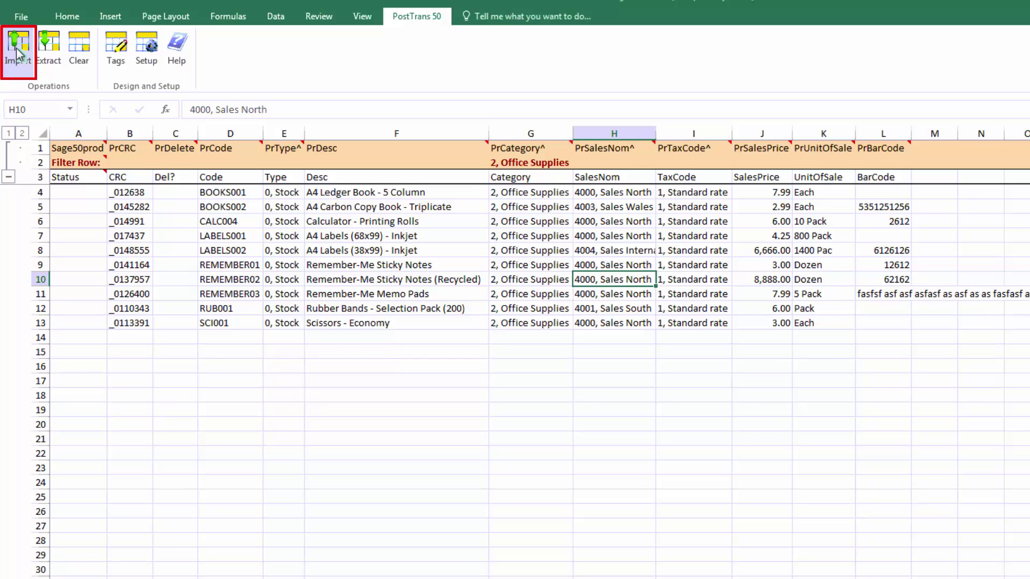
click(18, 51)
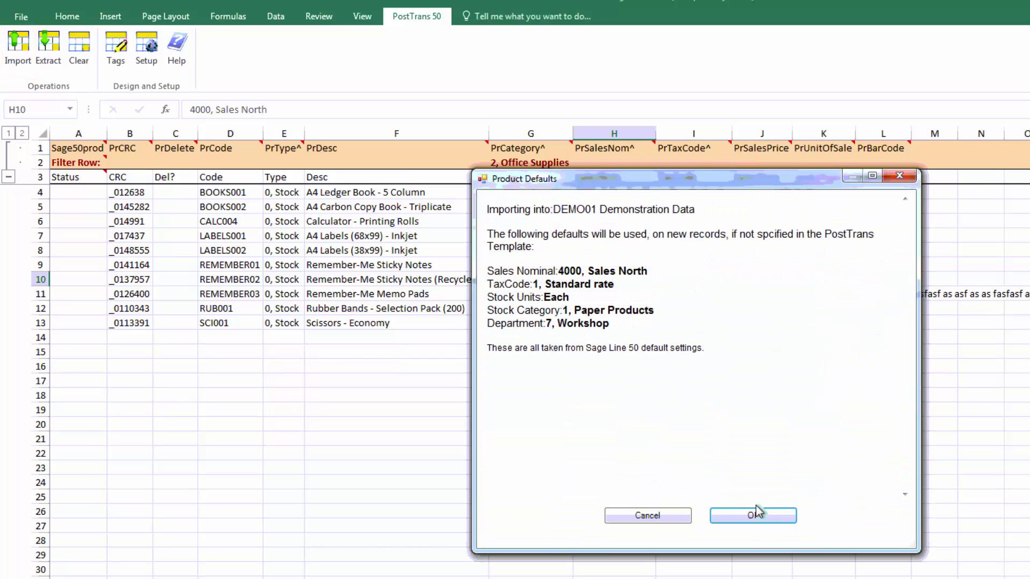
click(763, 518)
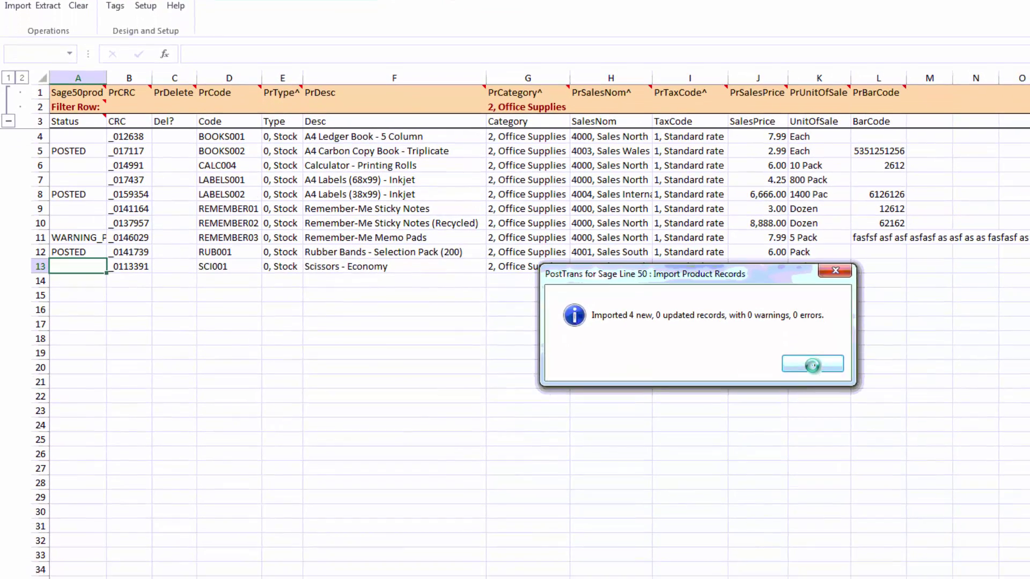
click(813, 366)
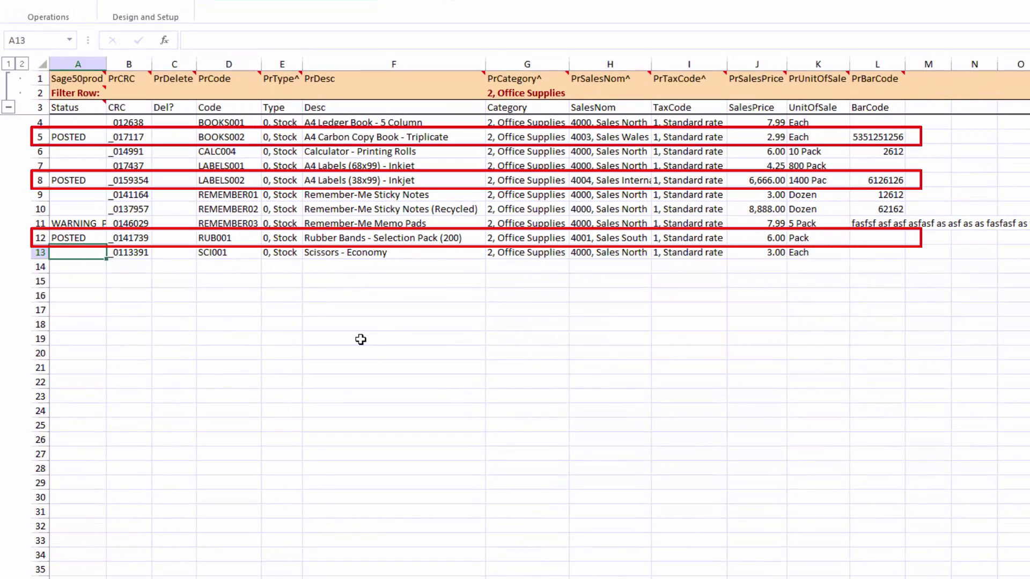
Examine the full Status message of REMEMBER03 and the BarCode entry it refers to
click(87, 223)
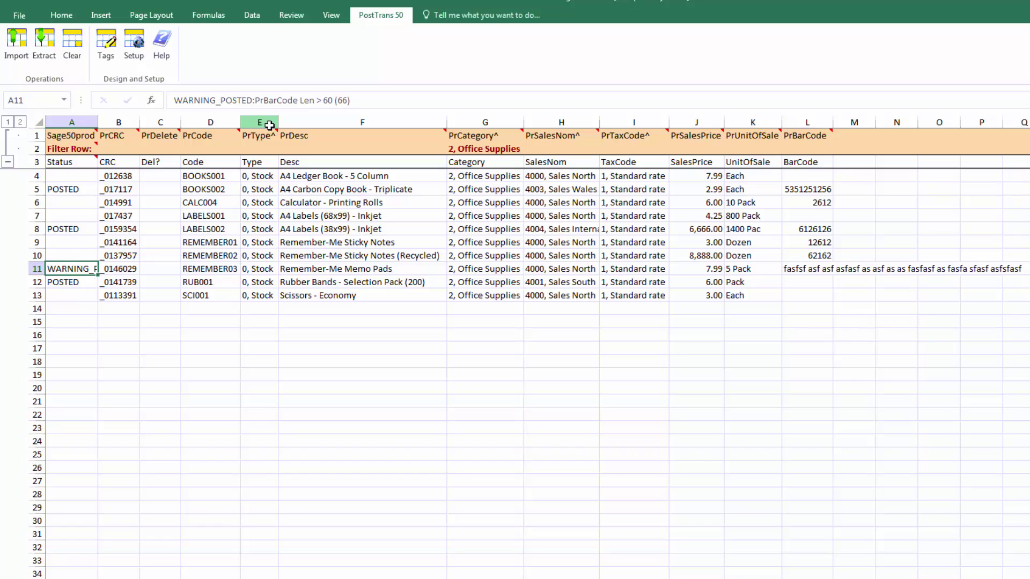
click(808, 270)
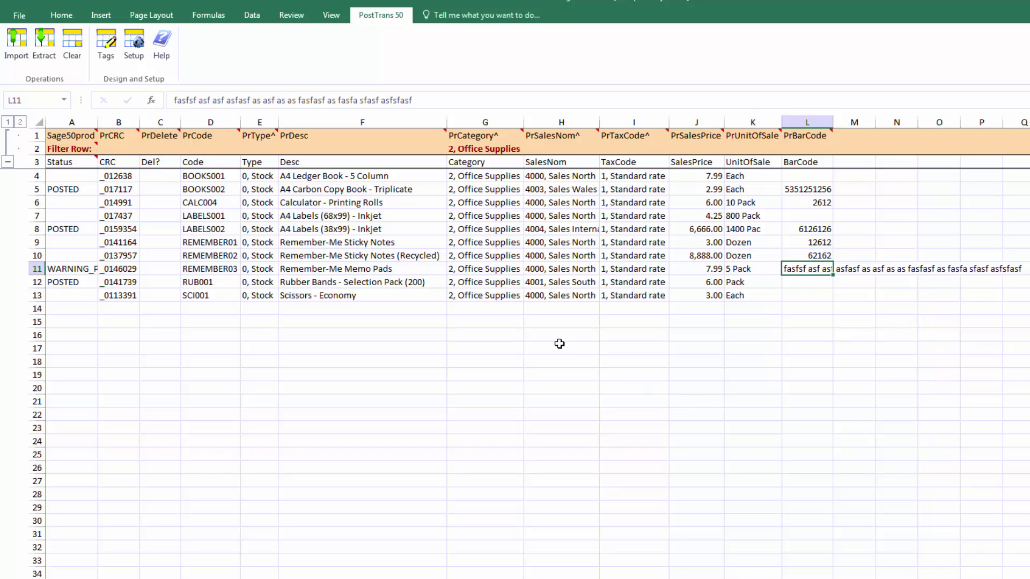
click(131, 311)
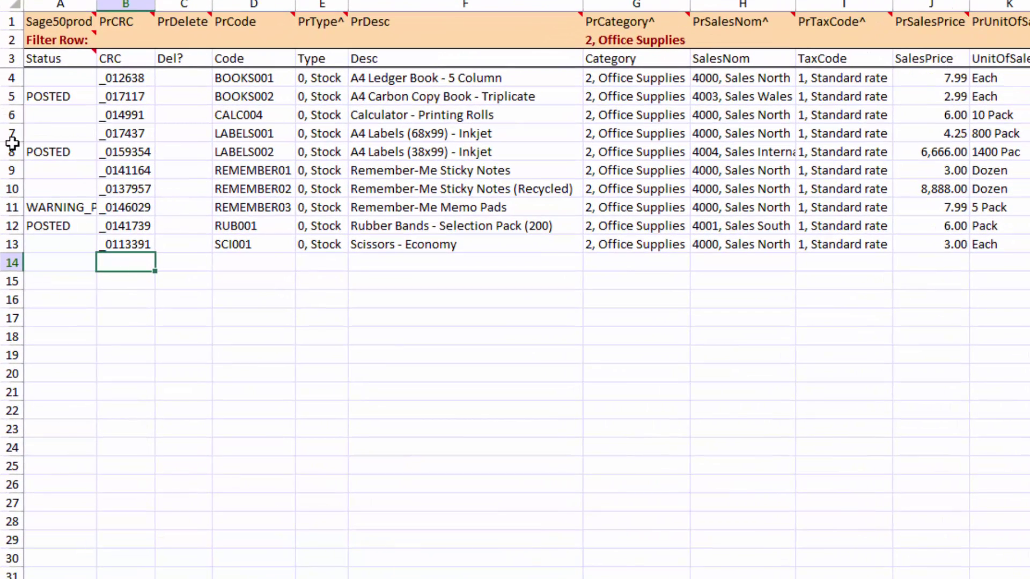
Copy the LABELS001 and LABELS002 rows into the empty rows 14 and 15 below the last product
drag(11, 131, 14, 145)
key(ctrl+c)
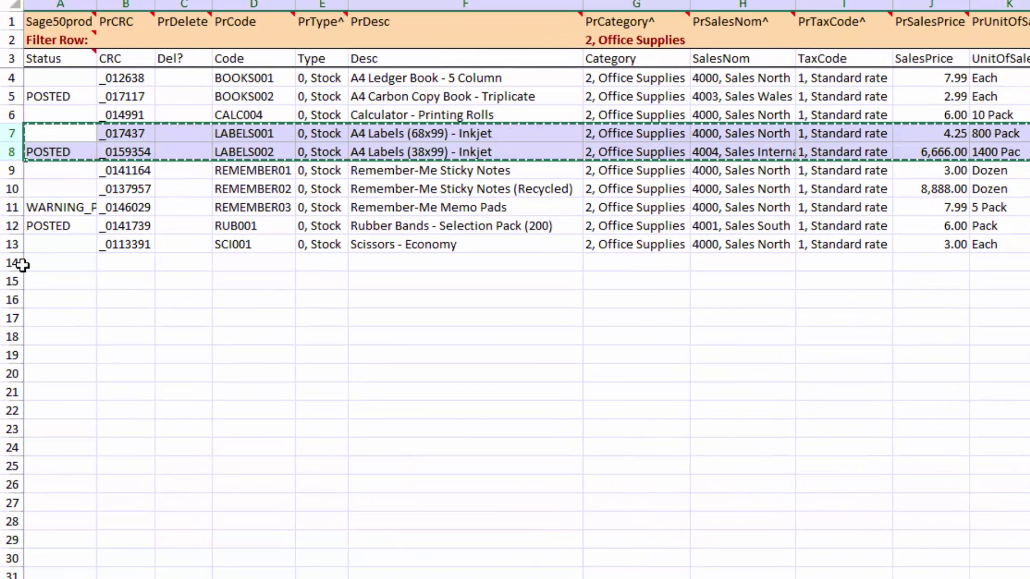
click(13, 263)
key(ctrl+v)
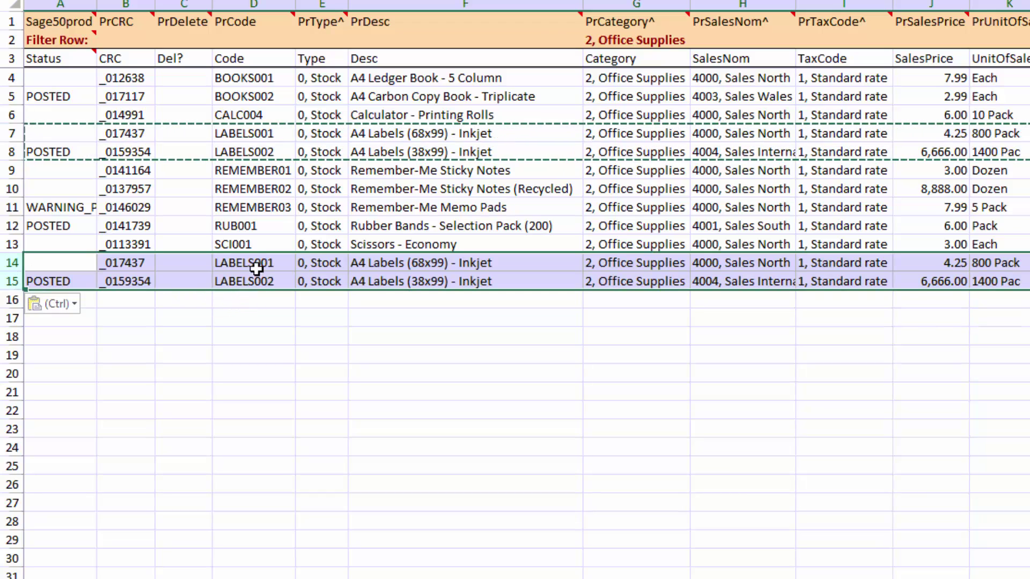
Change the product codes of the copied label rows 14 and 15 to LABELS003 and LABELS004
click(260, 265)
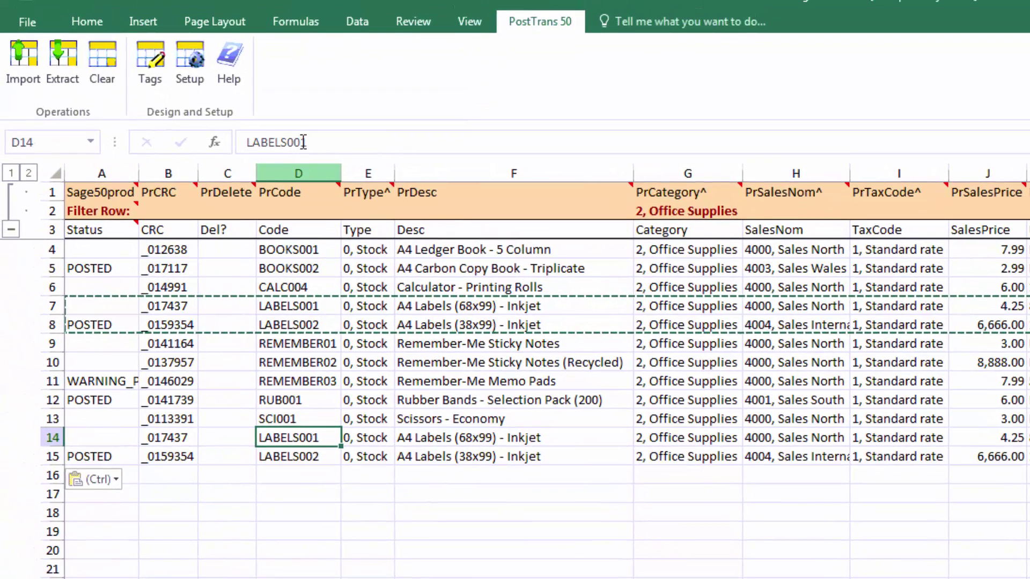
click(279, 27)
text(3)
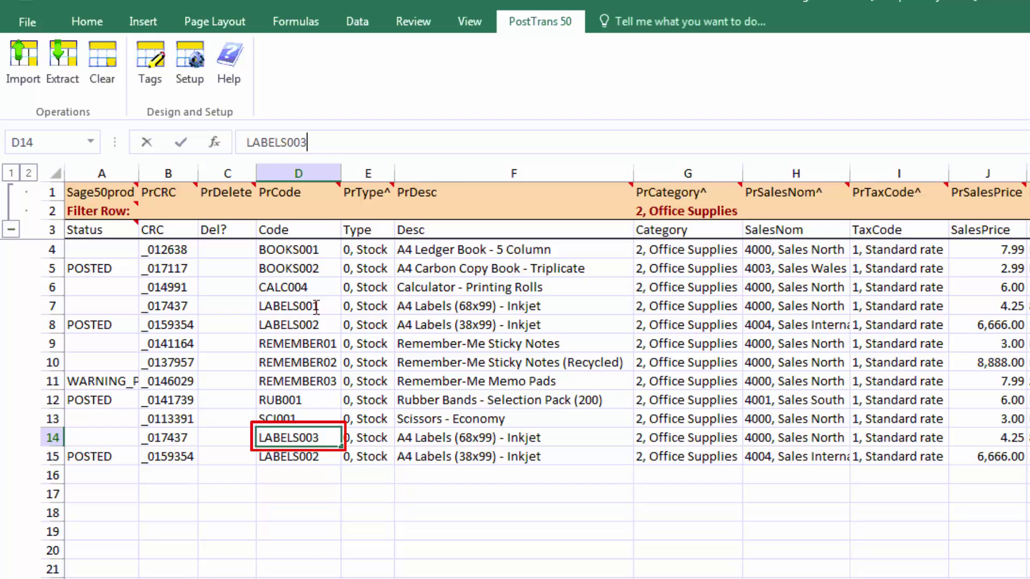
click(306, 456)
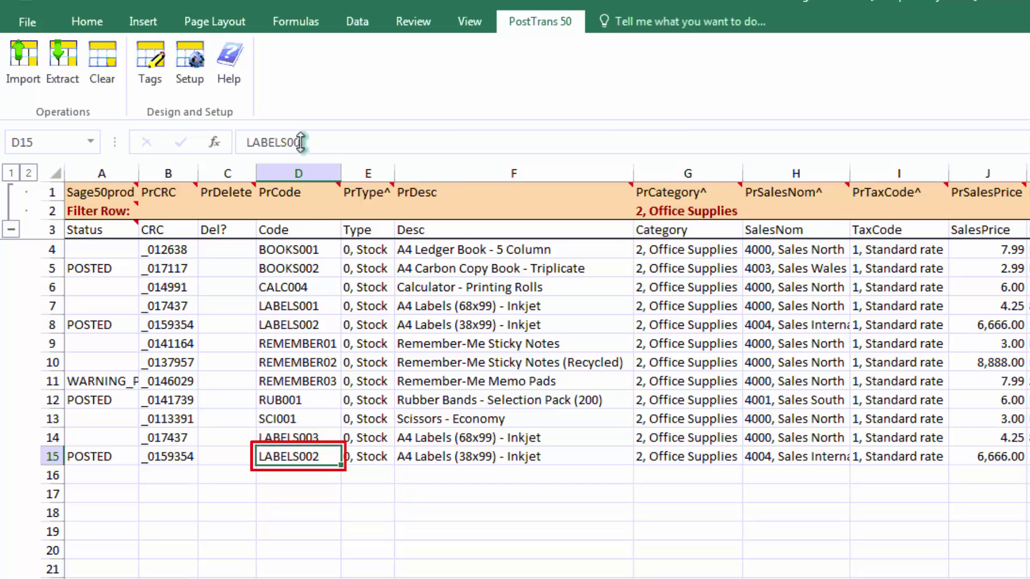
drag(308, 142, 301, 142)
text(4)
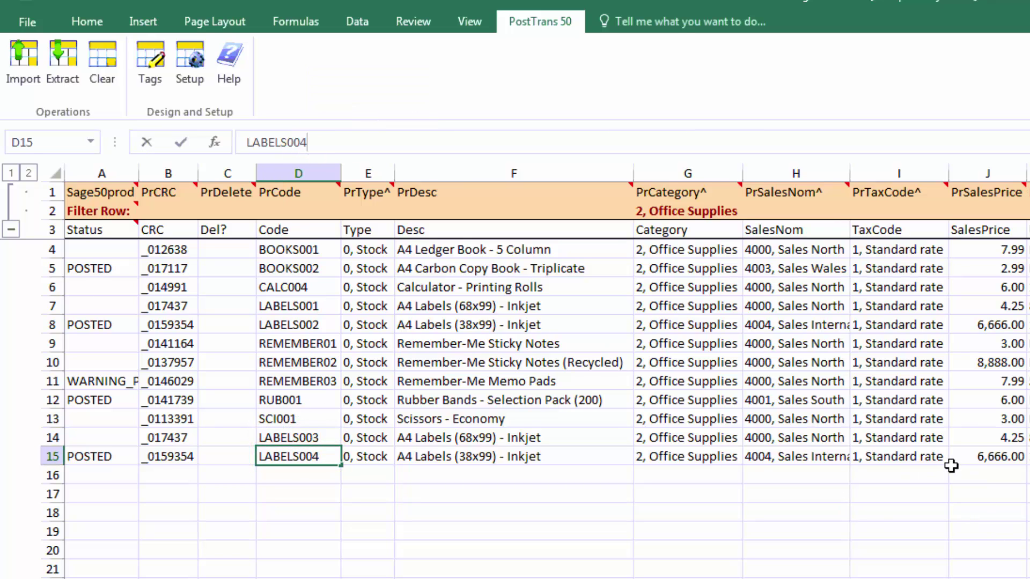
Set the SalesPrice of LABELS003 to 567,473 and of LABELS004 to 47348348
click(997, 443)
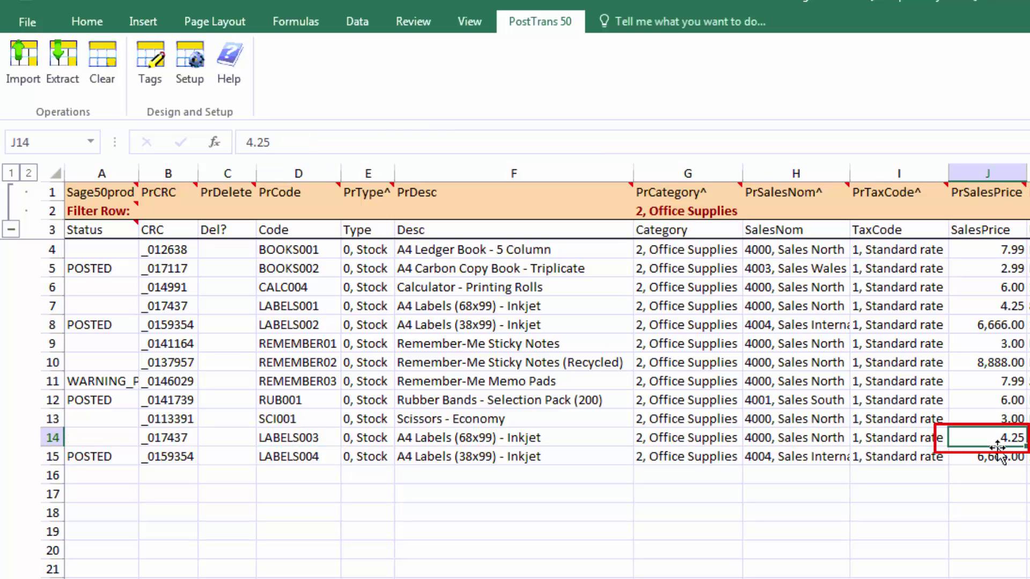
text(567)
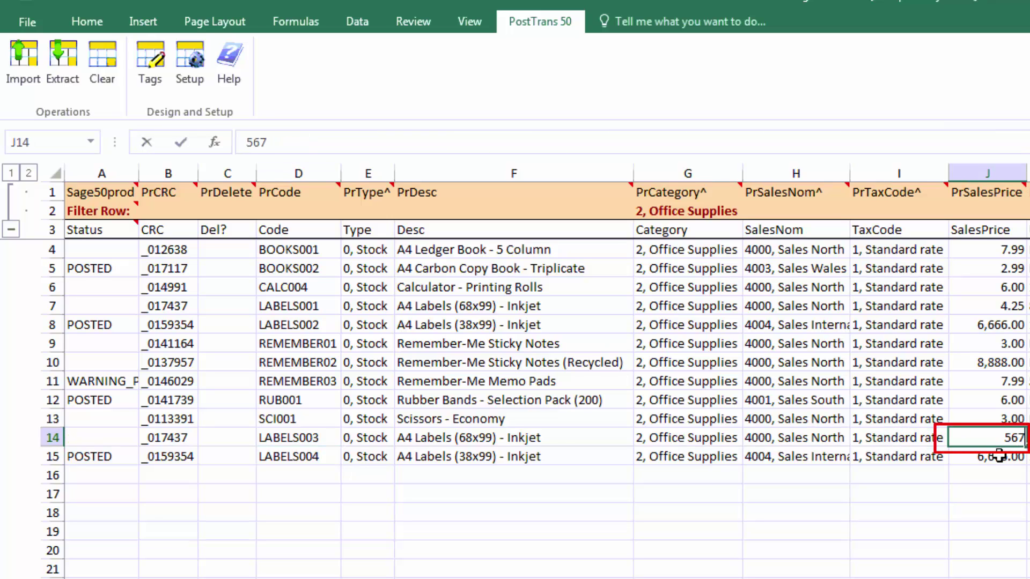
text(,473)
key(Return)
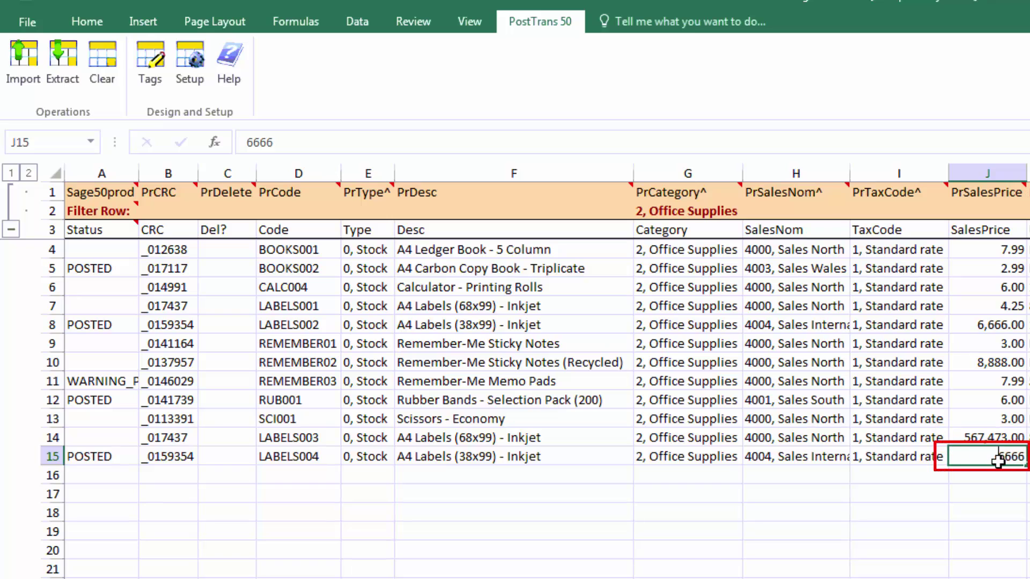
text(47348348)
key(Return)
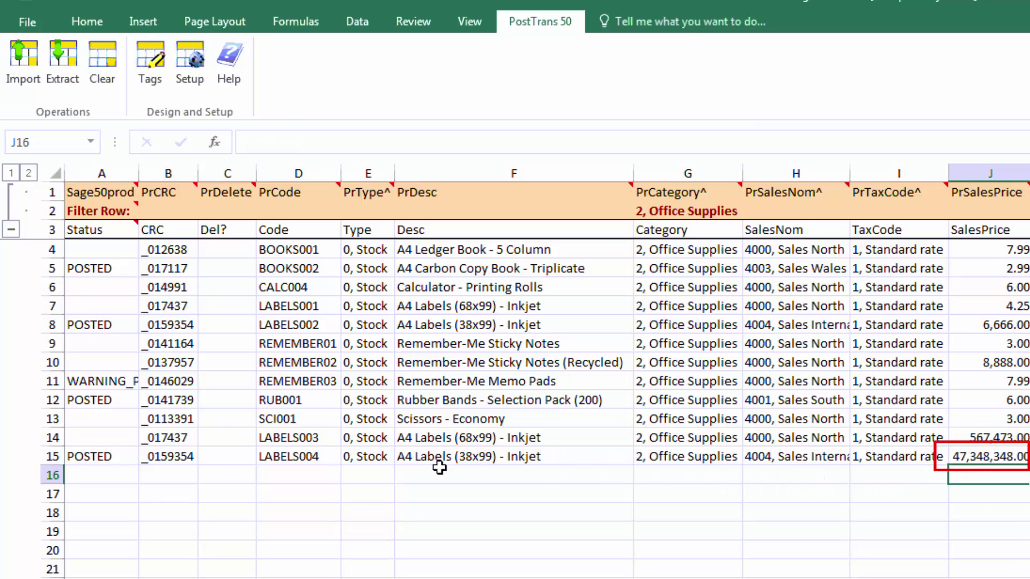
Change the descriptions of LABELS003 to "A4 Labels (68x199) - Inkjet" and LABELS004 to "A4 Labels (38x199) - Inkjet"
click(433, 439)
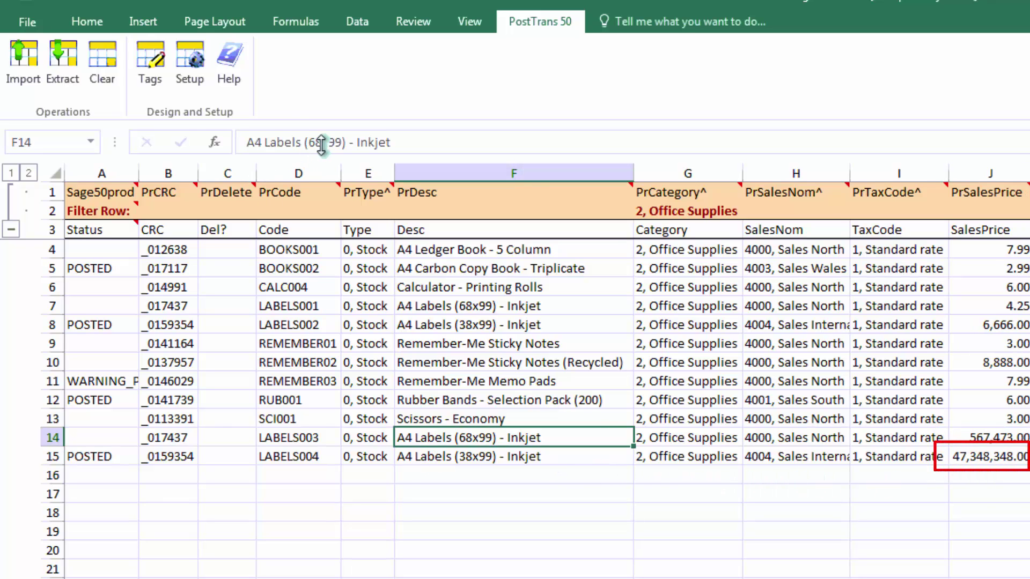
click(326, 144)
text(1)
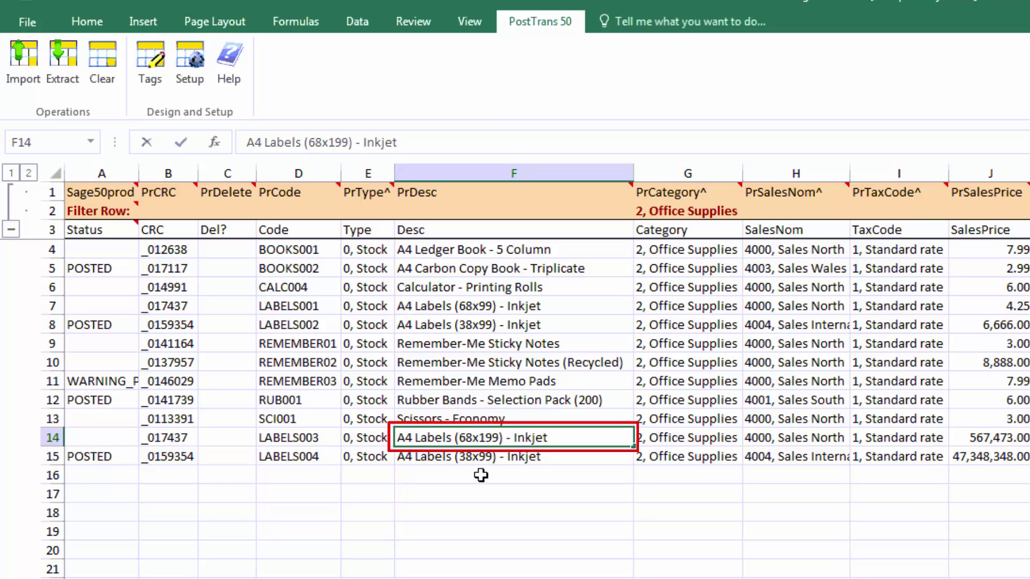
click(483, 457)
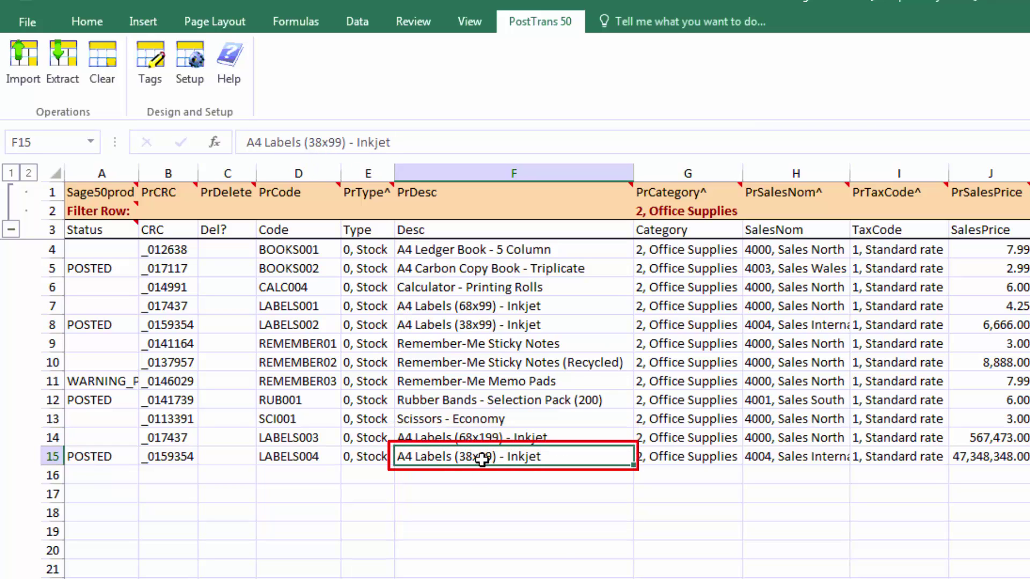
click(331, 142)
text(1)
click(474, 326)
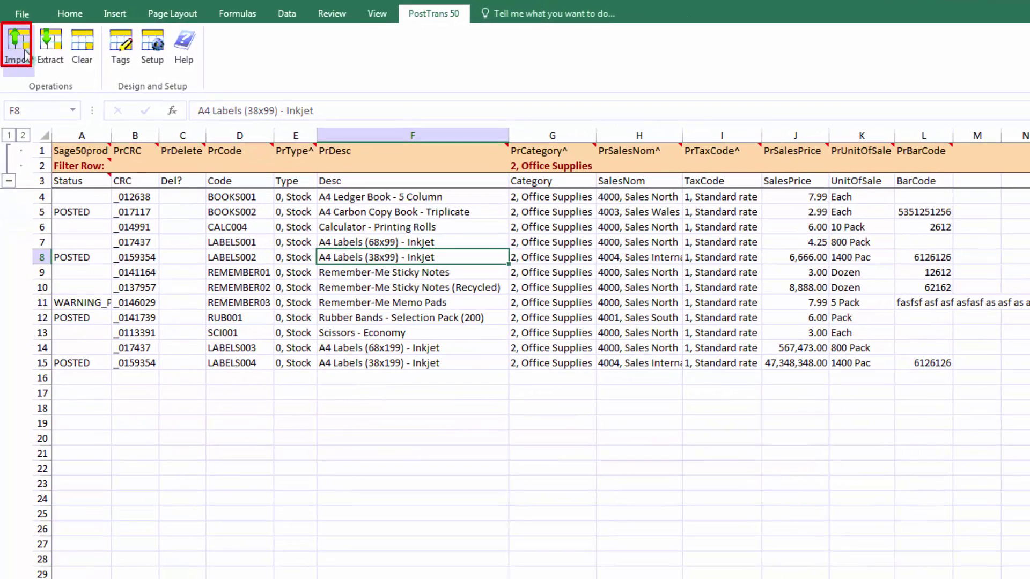
Import the new LABELS003 and LABELS004 records into DEMO01 Demonstration Data with the listed product defaults
click(24, 55)
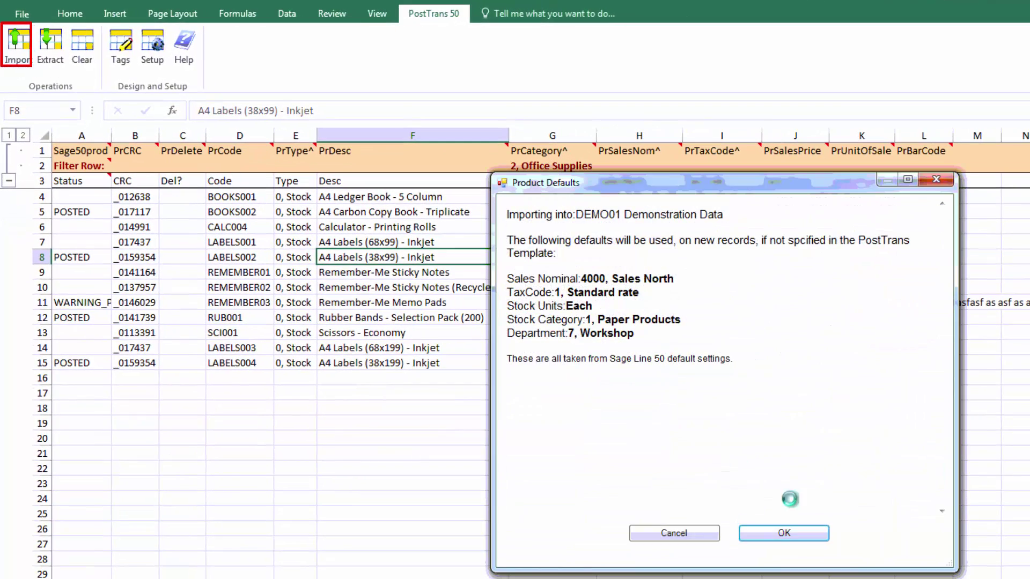
click(780, 535)
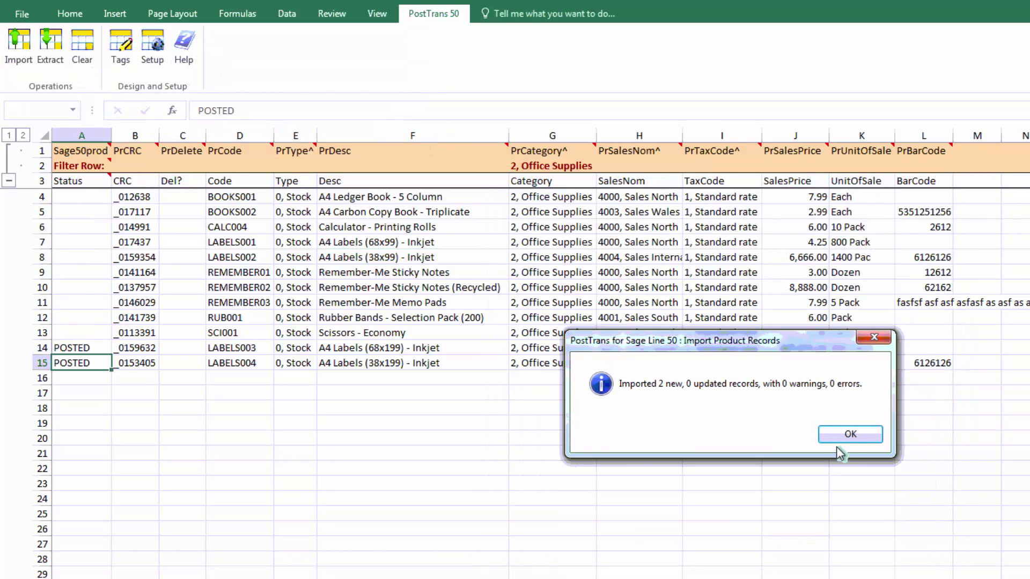
click(858, 435)
Extract the Office Supplies products from Sage again, overwriting all existing rows in the sheet
click(62, 48)
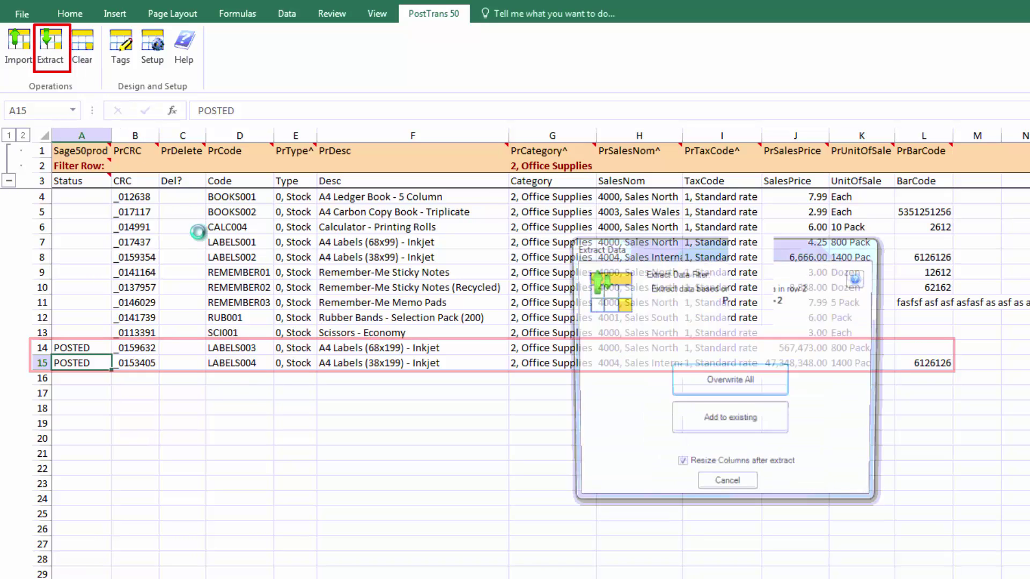
click(751, 389)
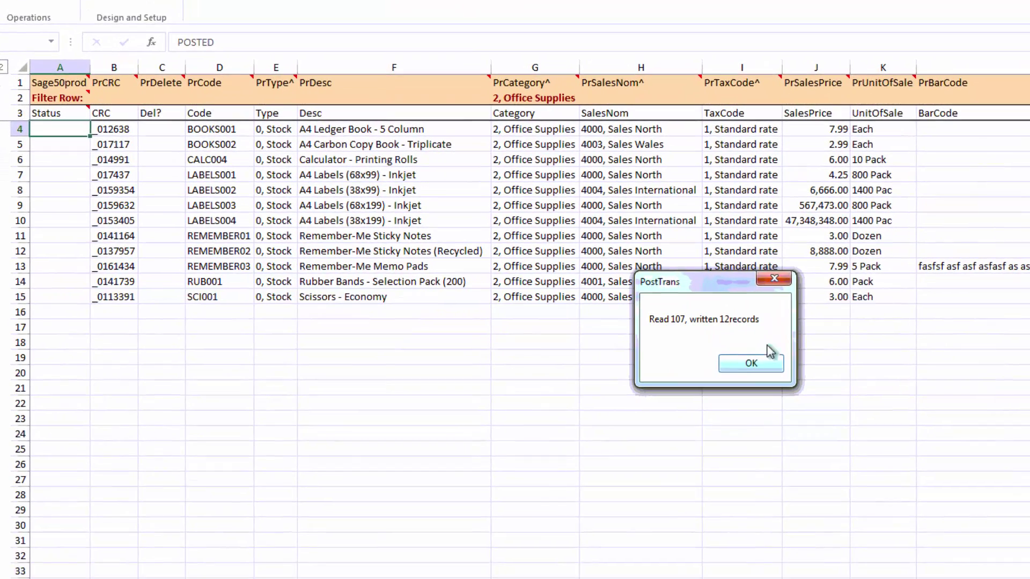
click(767, 429)
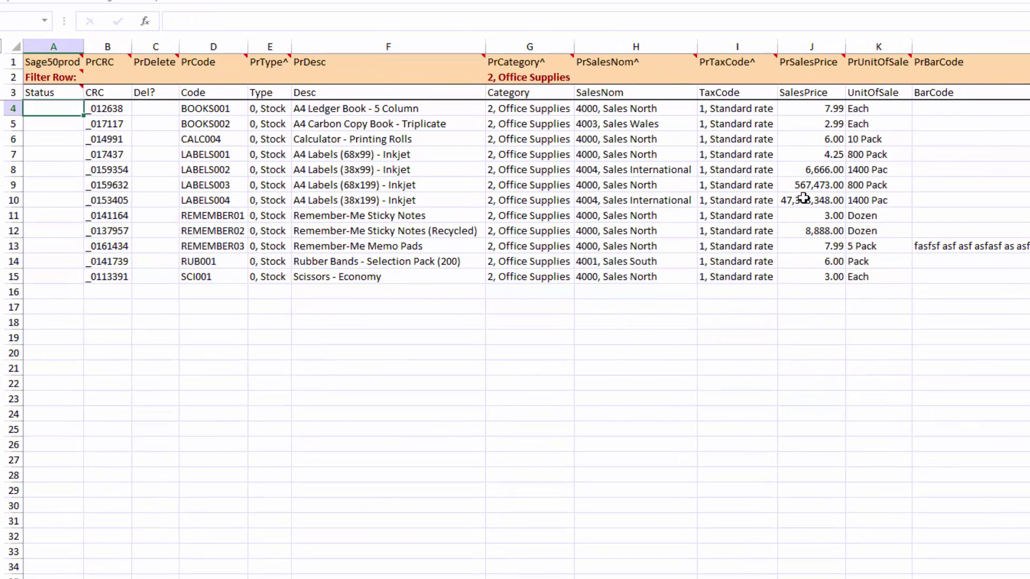
Mark the LABELS003 and LABELS004 records for deletion by entering x in their Del? cells
drag(808, 187, 808, 202)
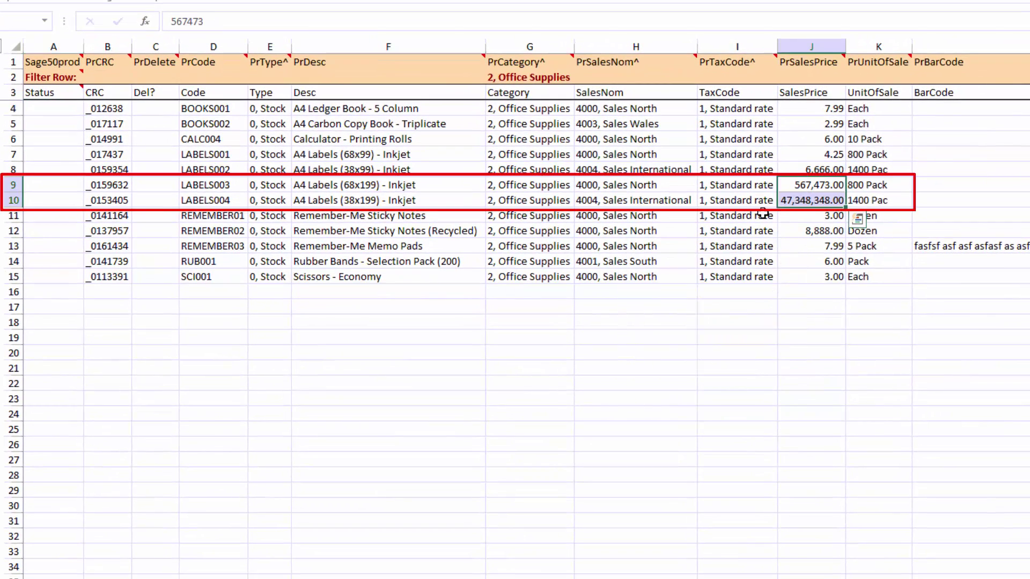
click(646, 291)
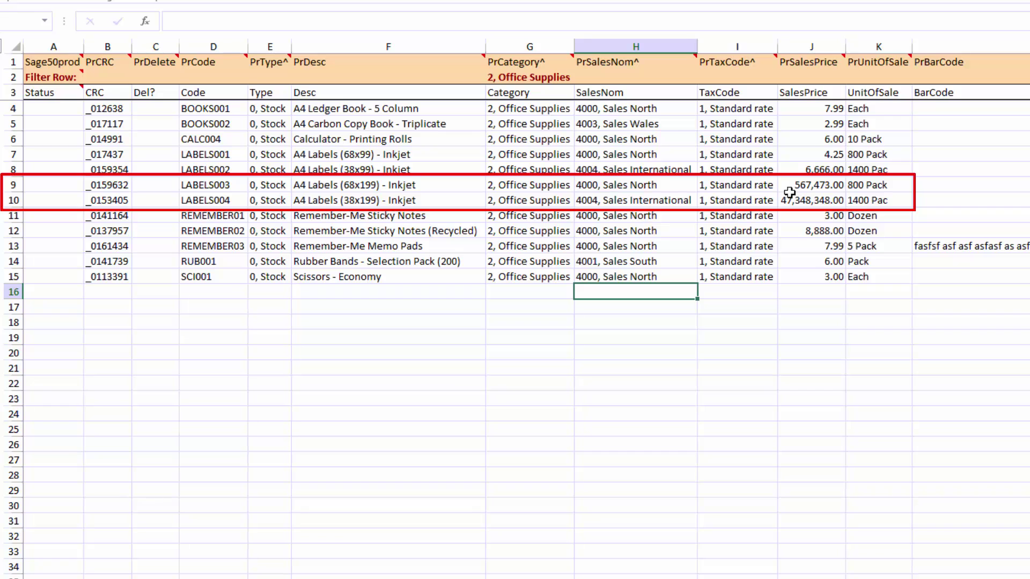
click(156, 186)
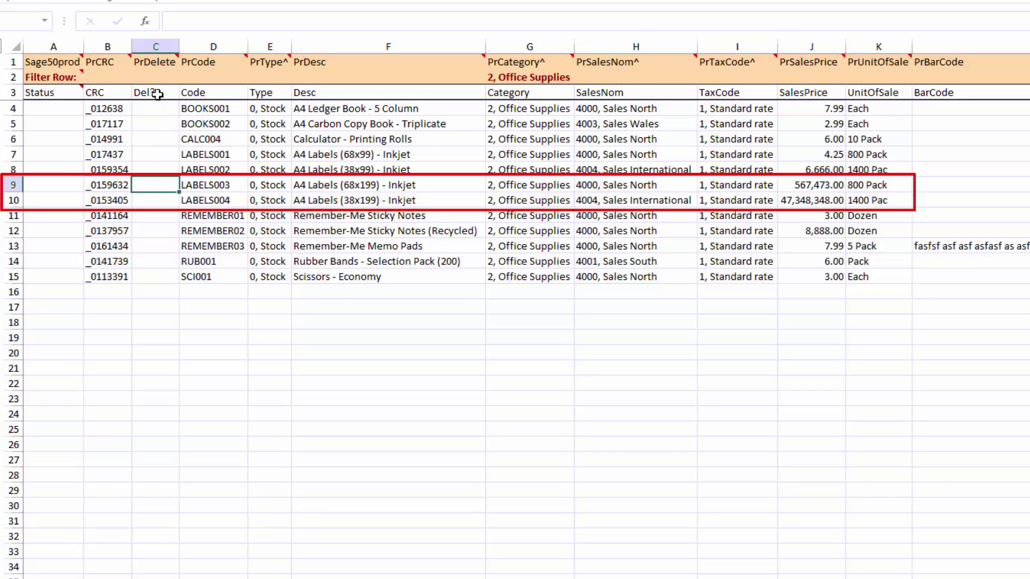
text(x)
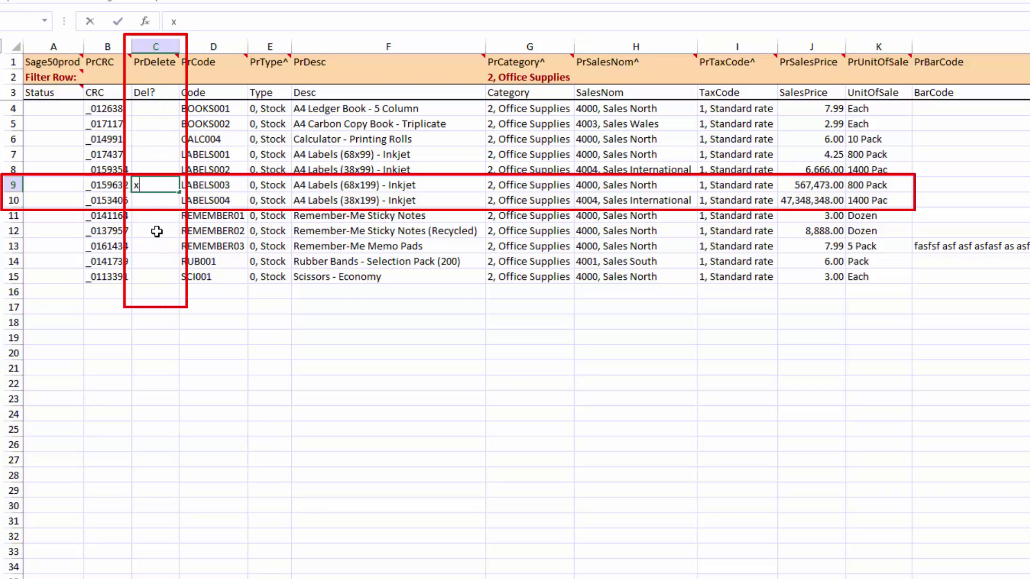
click(156, 203)
text(x)
click(154, 224)
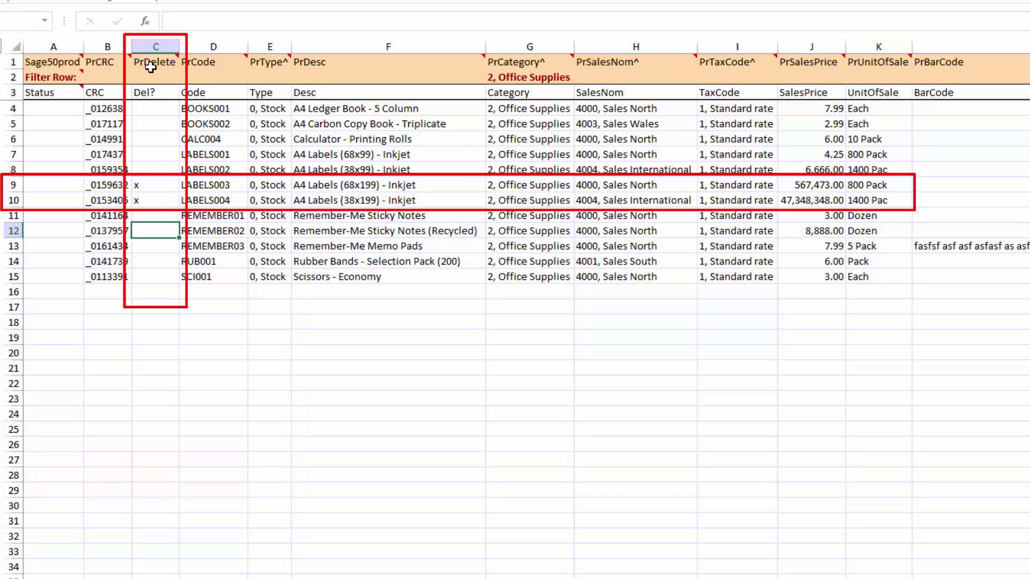
mouse_move(151, 66)
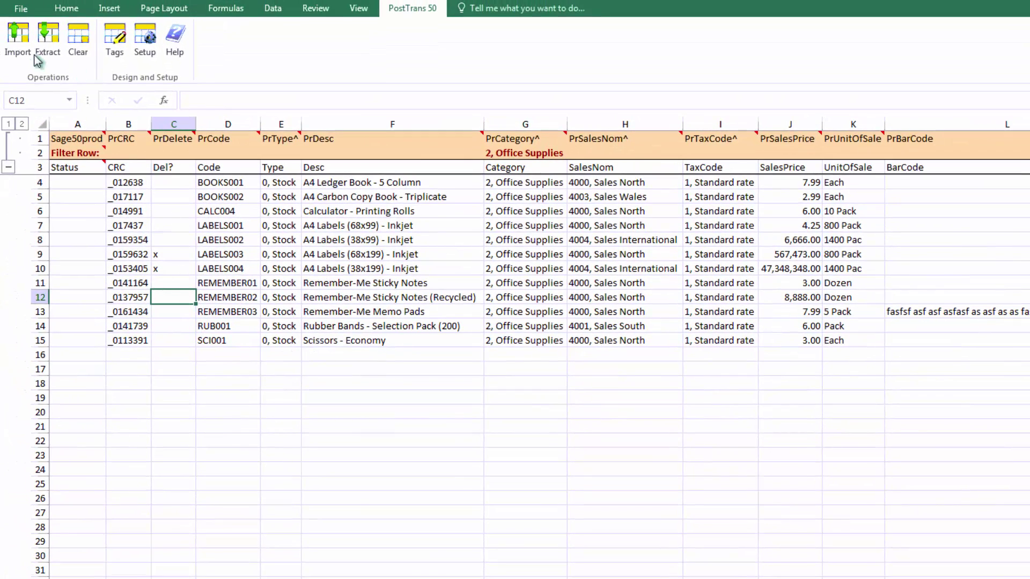
Import the sheet into DEMO01 Demonstration Data with the product defaults, confirming deletion of the marked records
click(22, 51)
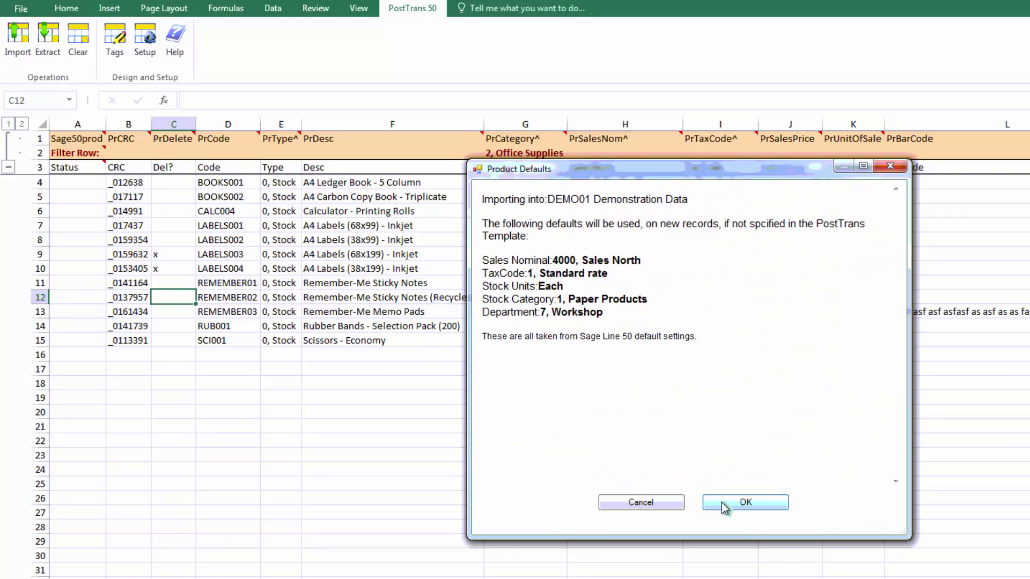
click(725, 505)
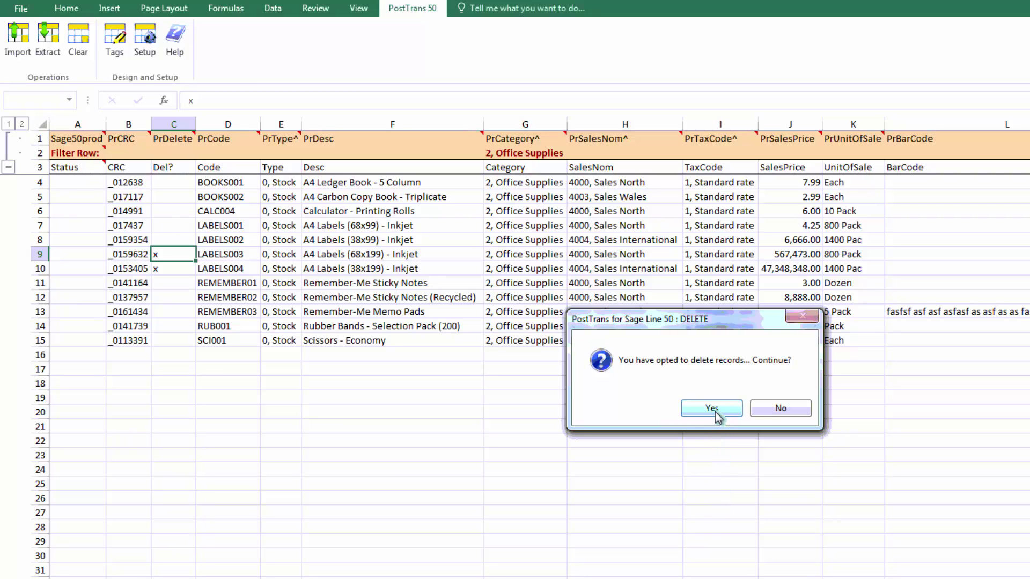
click(712, 409)
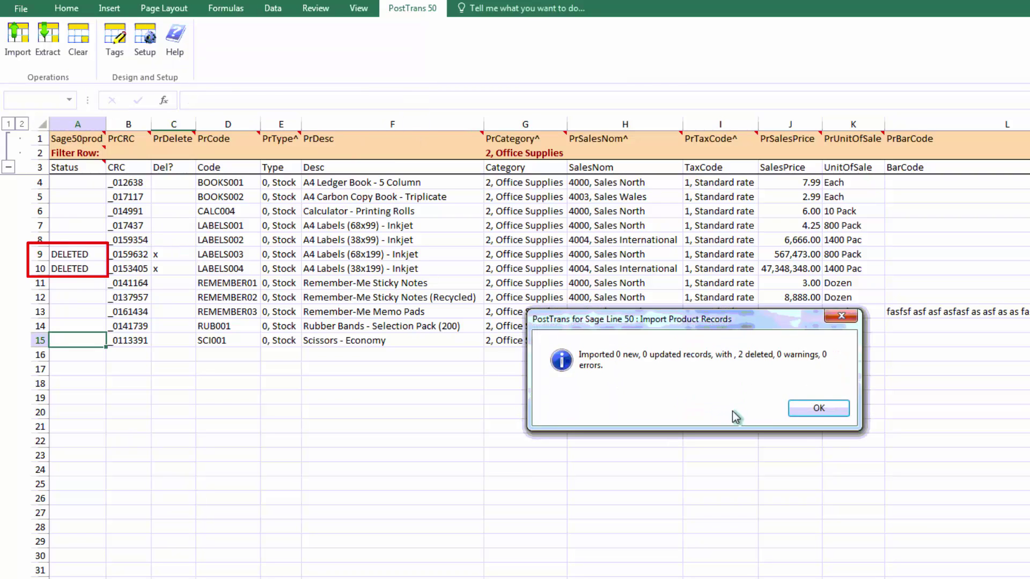
click(811, 411)
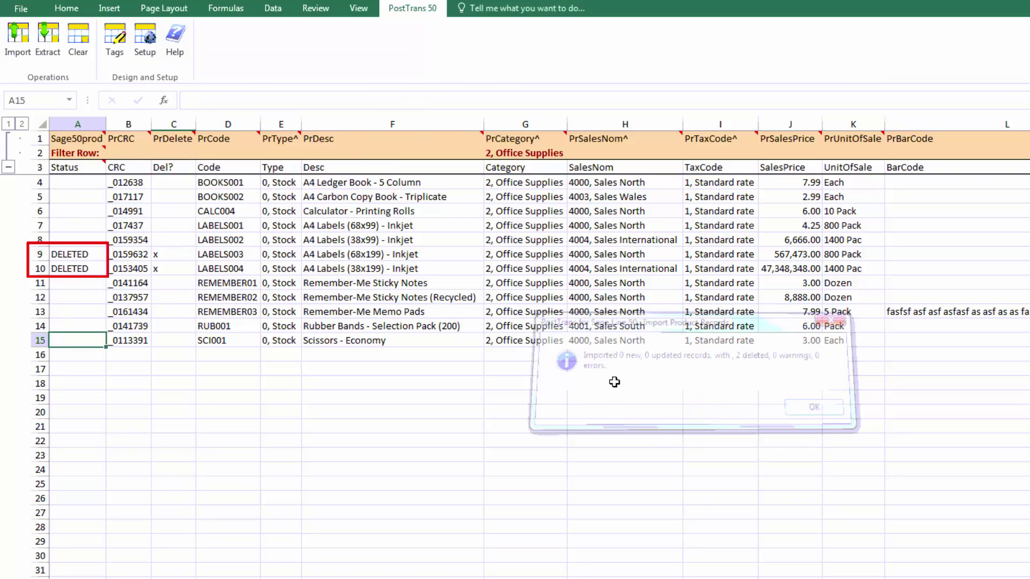
Extract the Office Supplies products again with the PrCategory = 2 filter, overwriting all existing rows
click(54, 48)
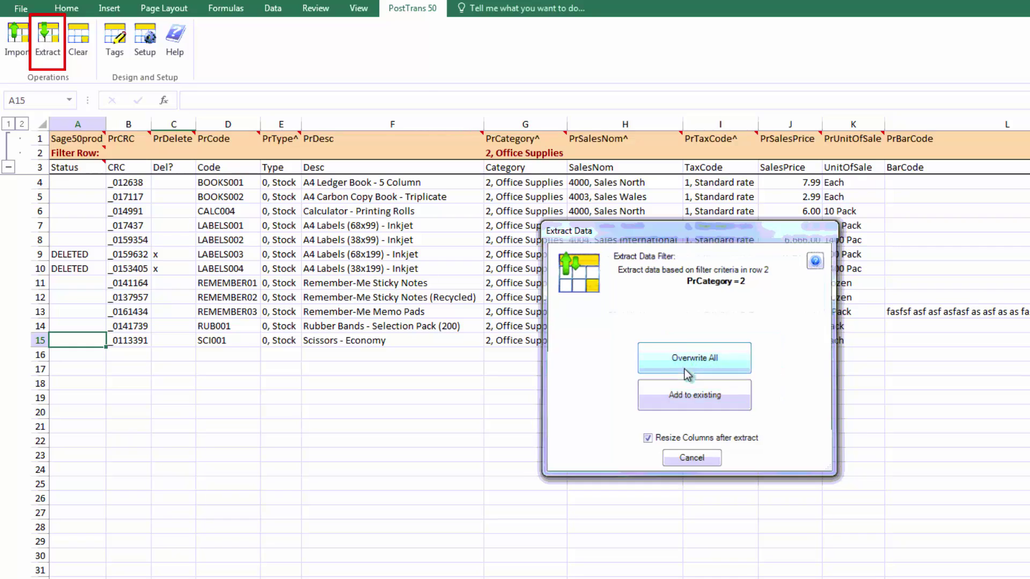
click(685, 373)
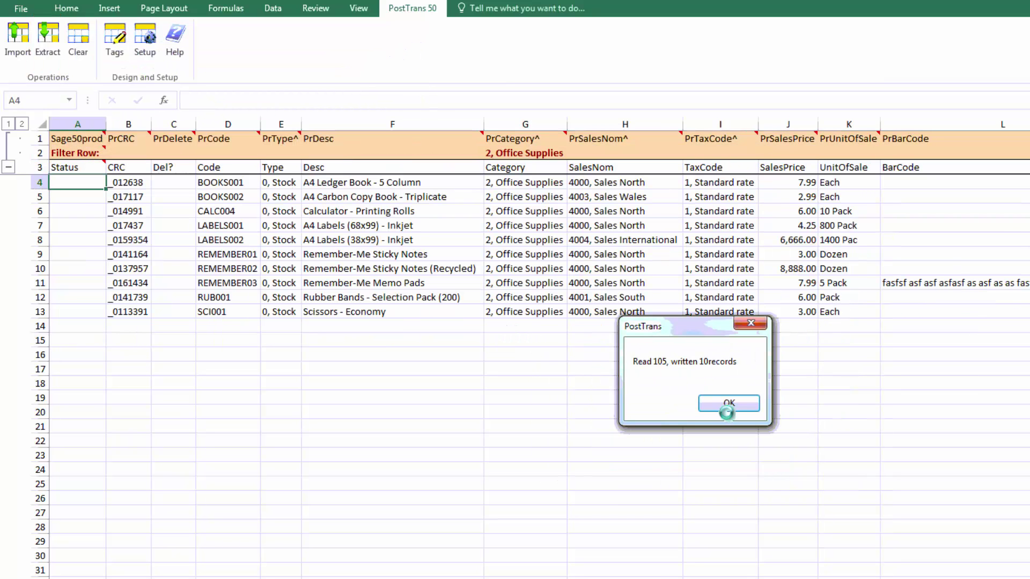
click(728, 411)
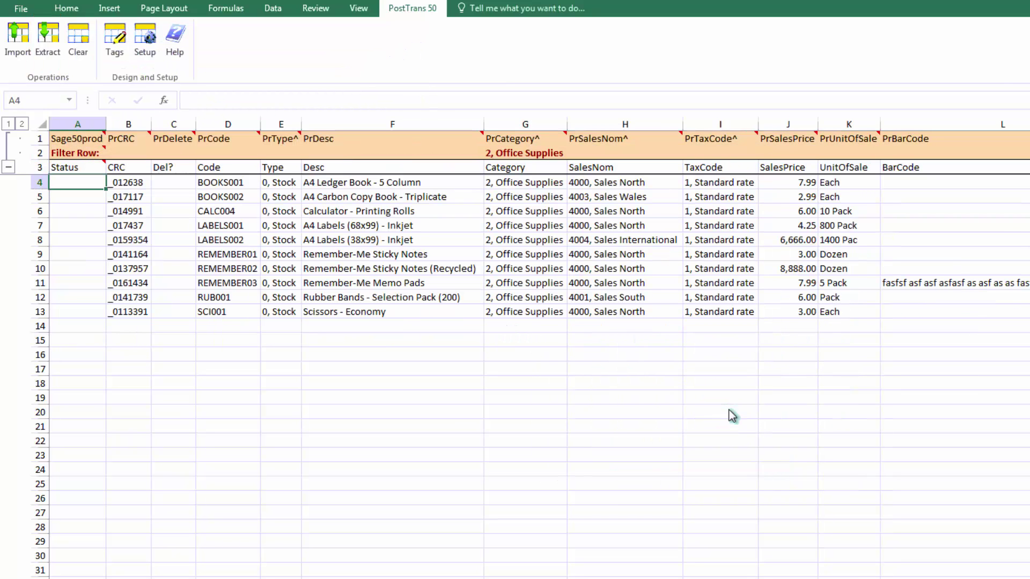
click(370, 314)
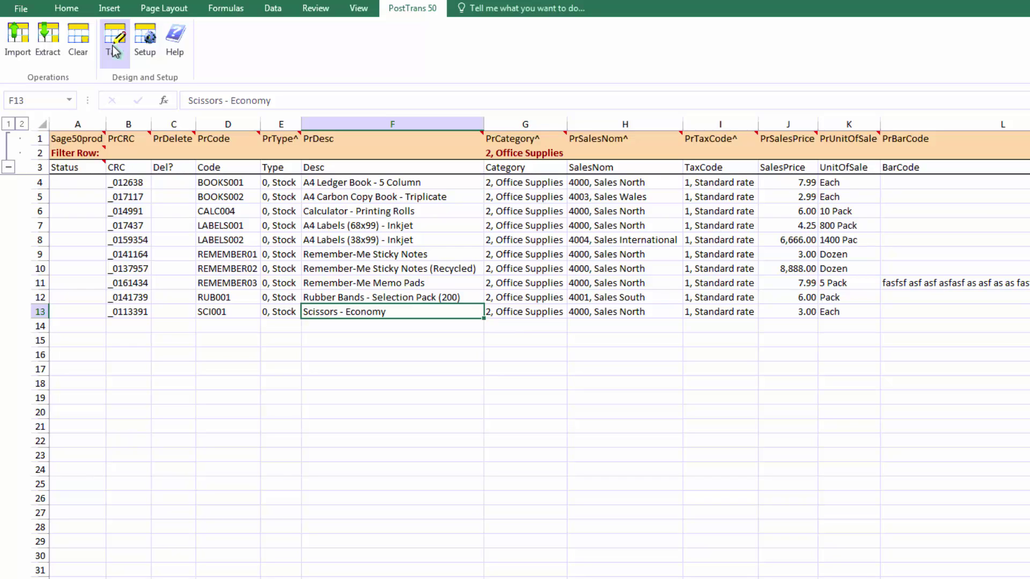
Try choosing DEMO01 Demonstration Data from the 2016 accounts as the Sage 50 company, and cancel the system setup
click(153, 47)
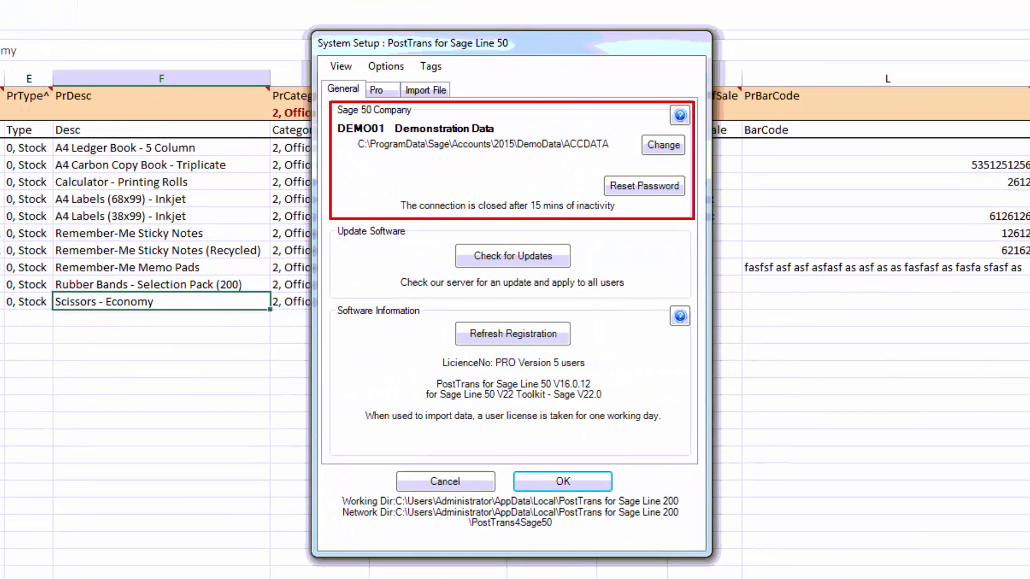
click(664, 147)
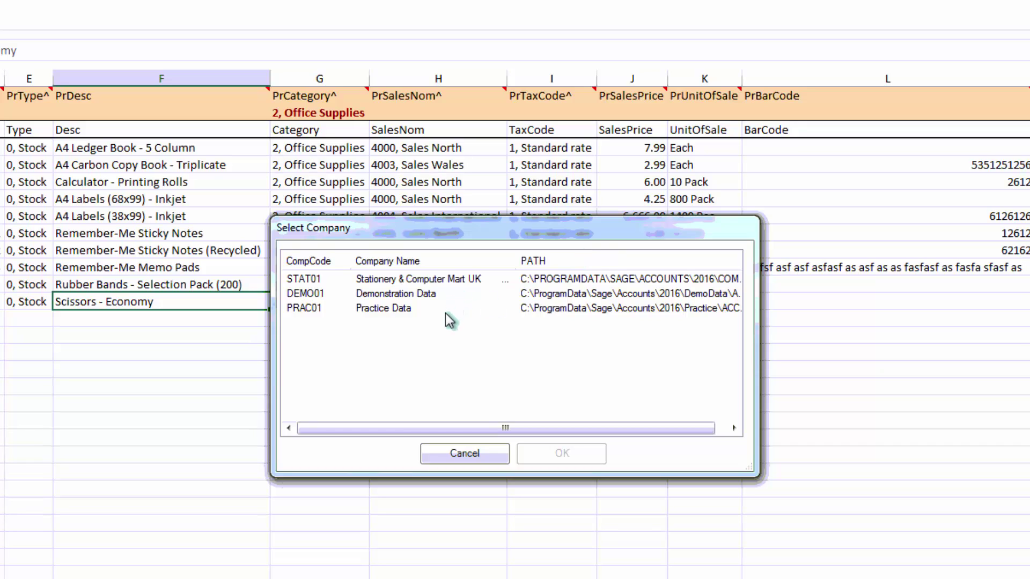
double_click(404, 294)
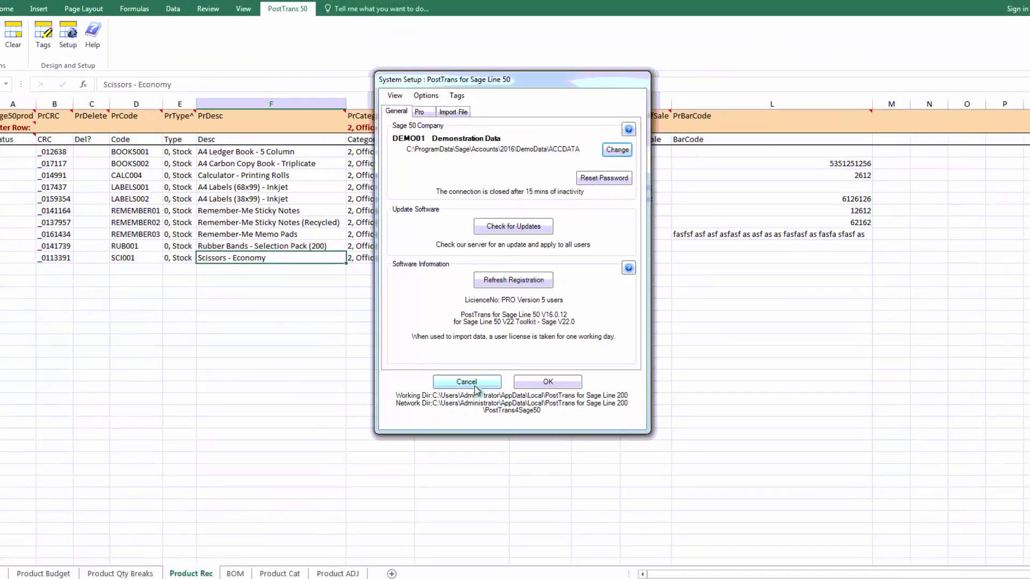
click(455, 484)
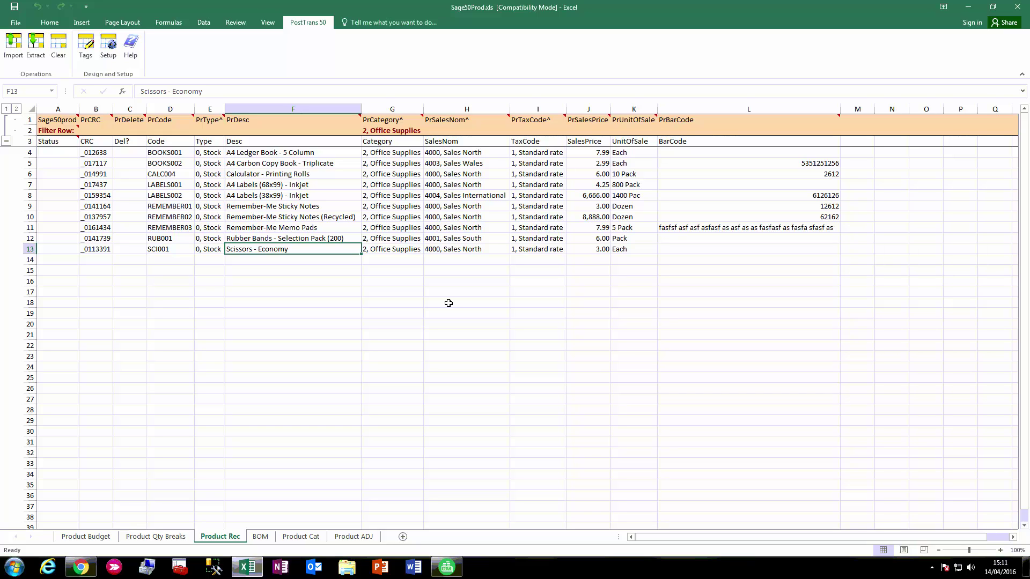
Search the PostTrans example templates for "demo" and open the Product Customer Prices template
click(131, 46)
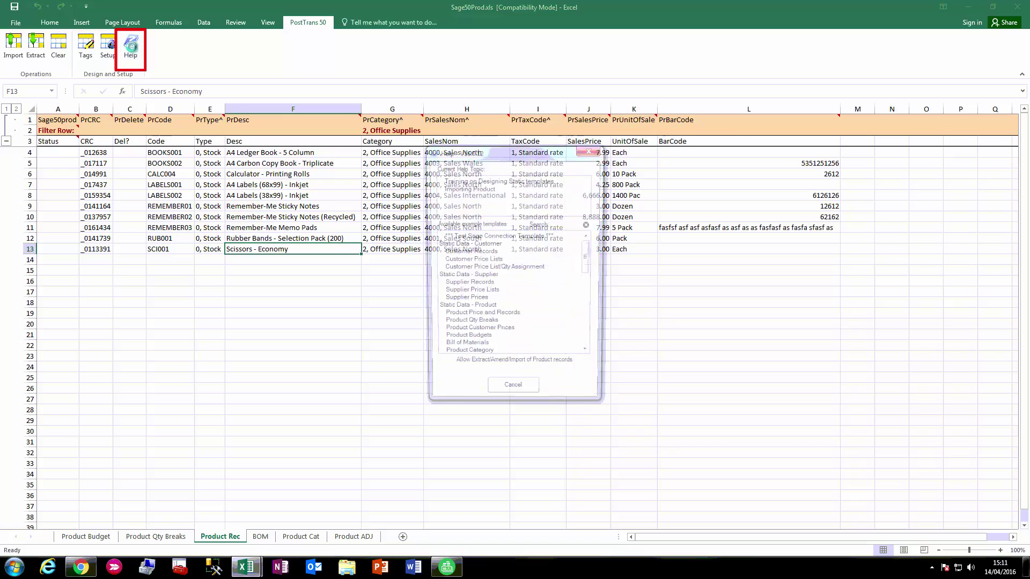
text(demo)
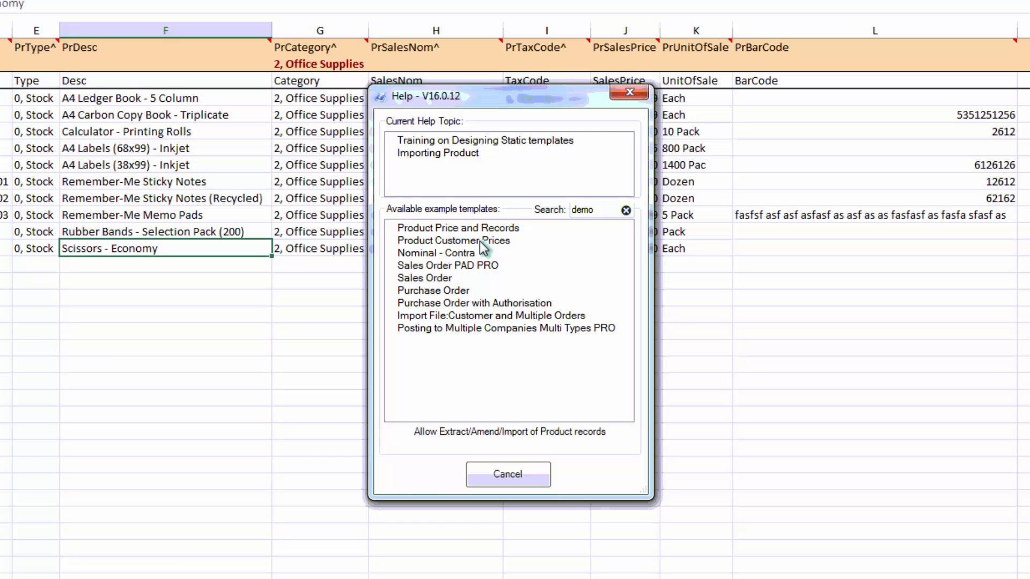
double_click(481, 241)
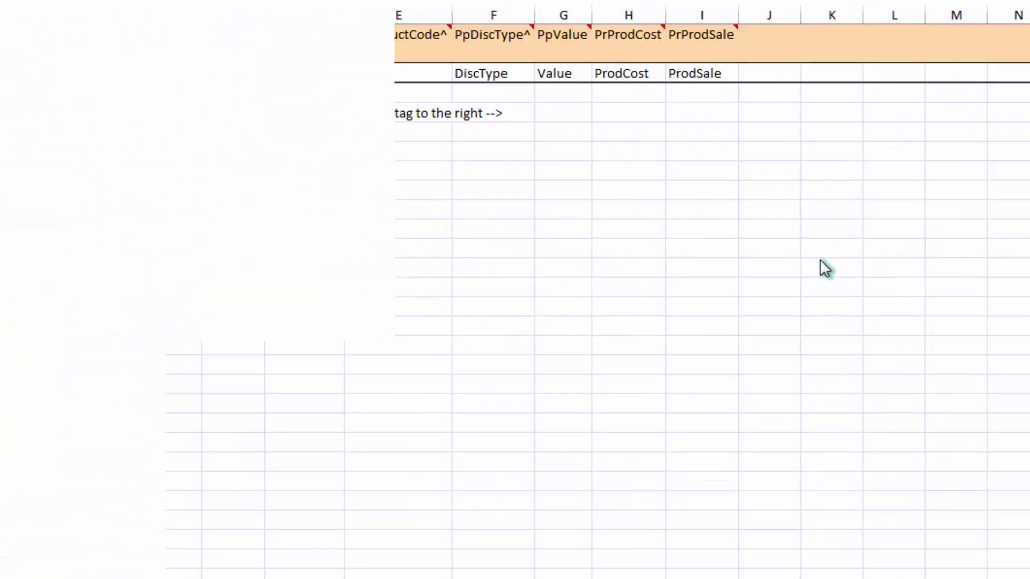
Compare the cell A1 tags and their notes in the price list template and the product records template
click(106, 36)
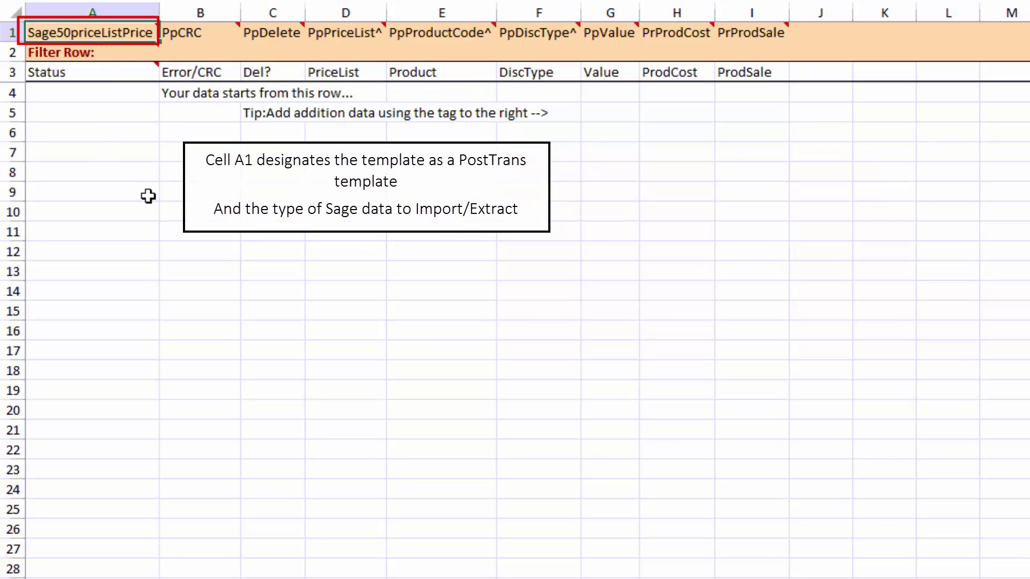
key(alt+Tab)
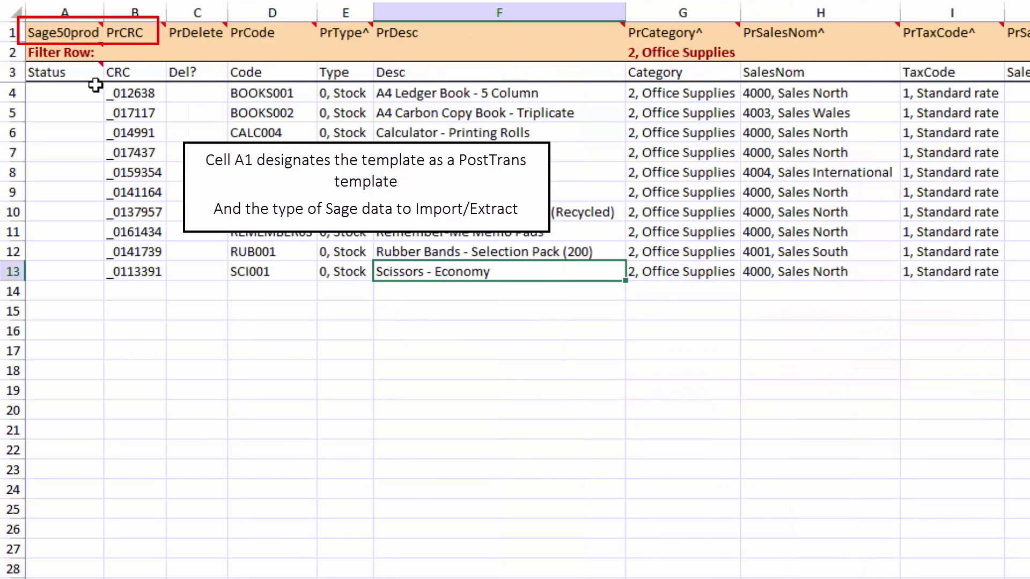
click(72, 52)
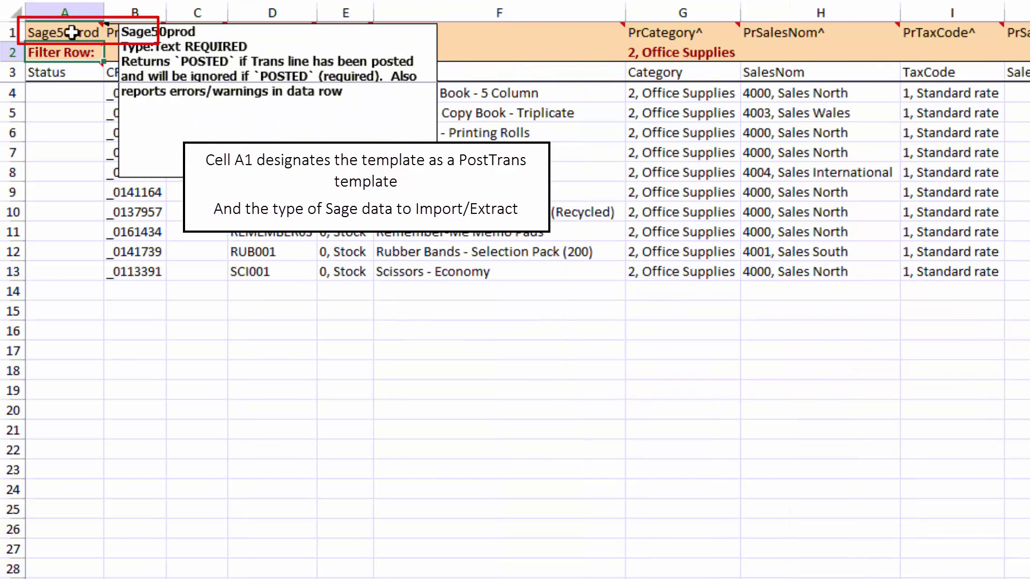
key(alt+Tab)
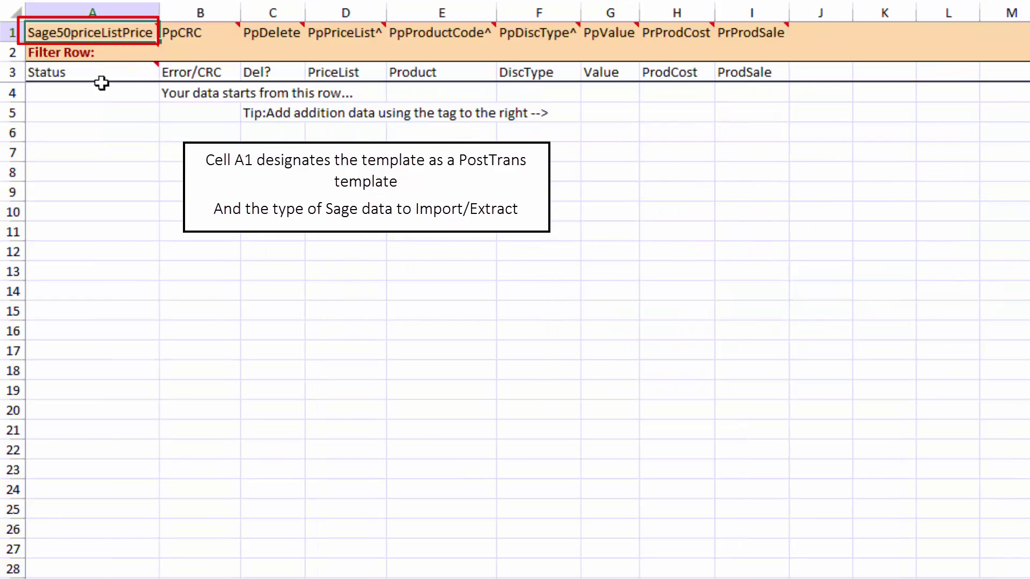
mouse_move(101, 47)
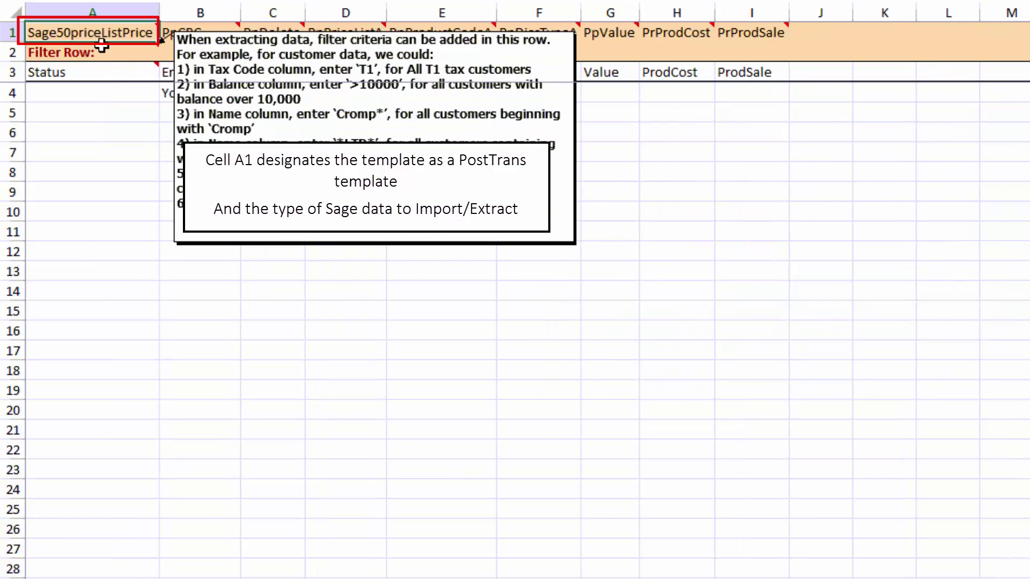
click(107, 154)
mouse_move(107, 33)
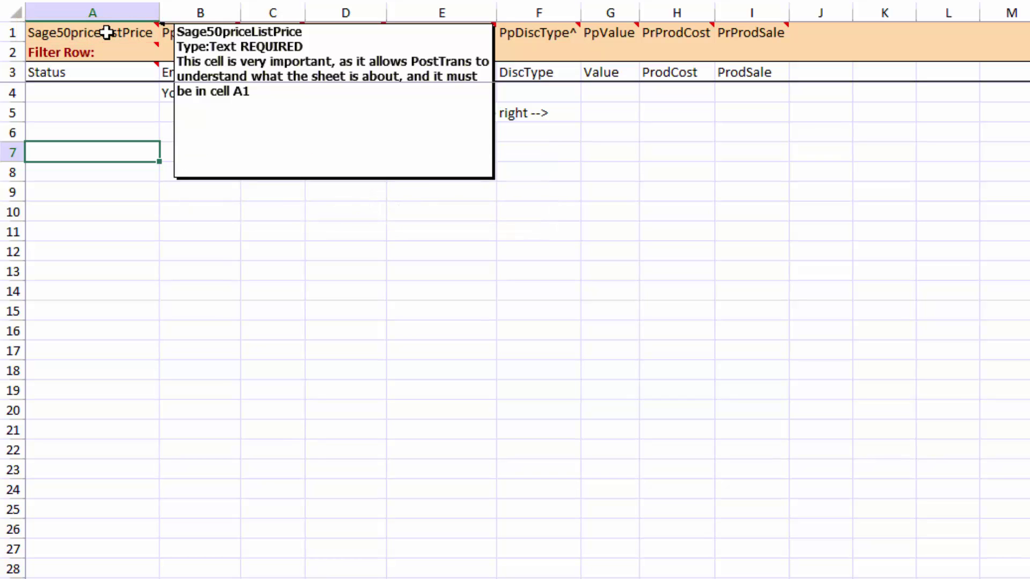
Extract the price list prices from Sage into the new template without a filter, overwriting all rows
click(194, 96)
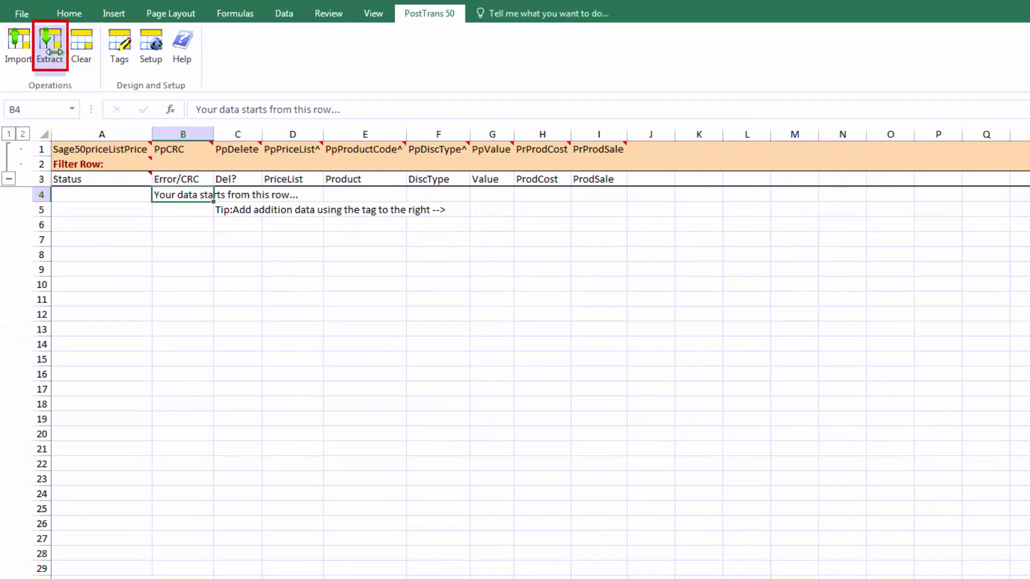
click(50, 48)
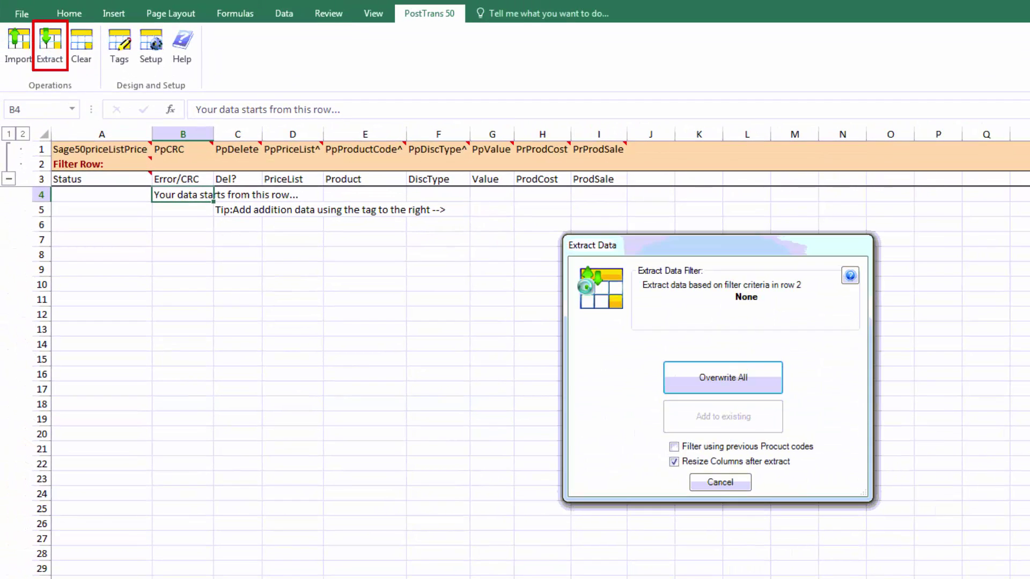
click(752, 381)
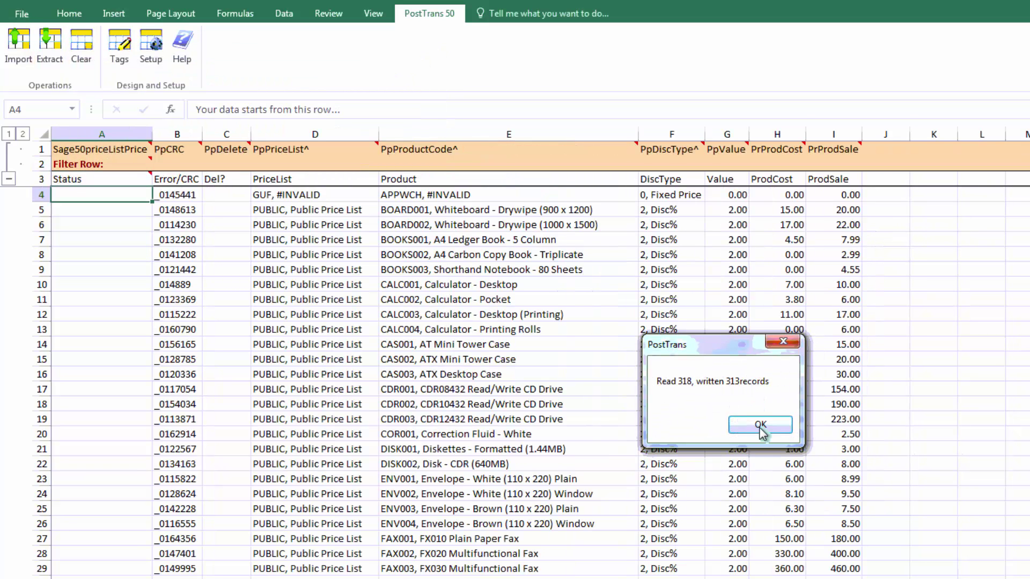
click(761, 425)
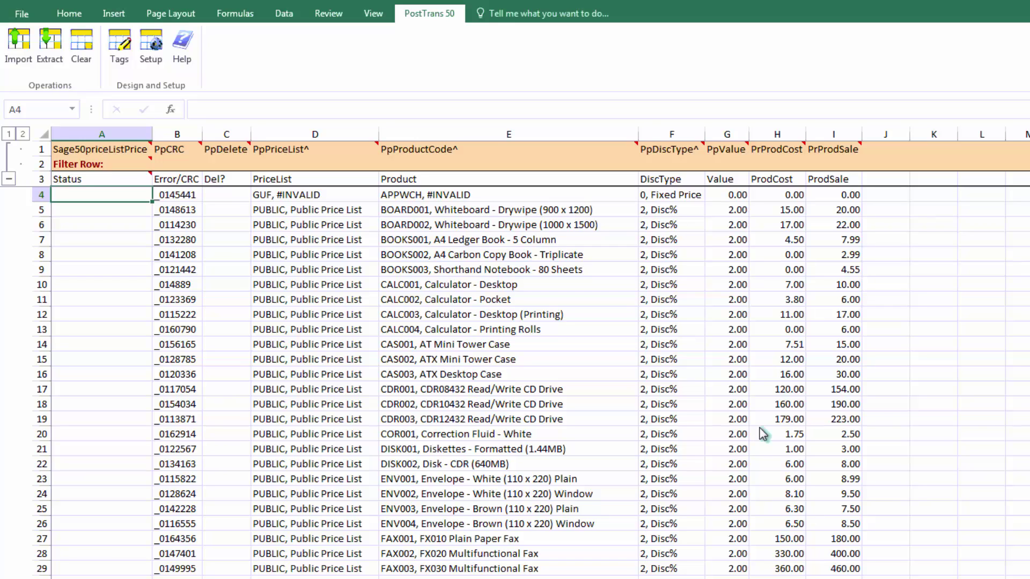
Set the PriceList filter in row 2 to TRADEA, Trade Price List A by entering "trad"
click(276, 163)
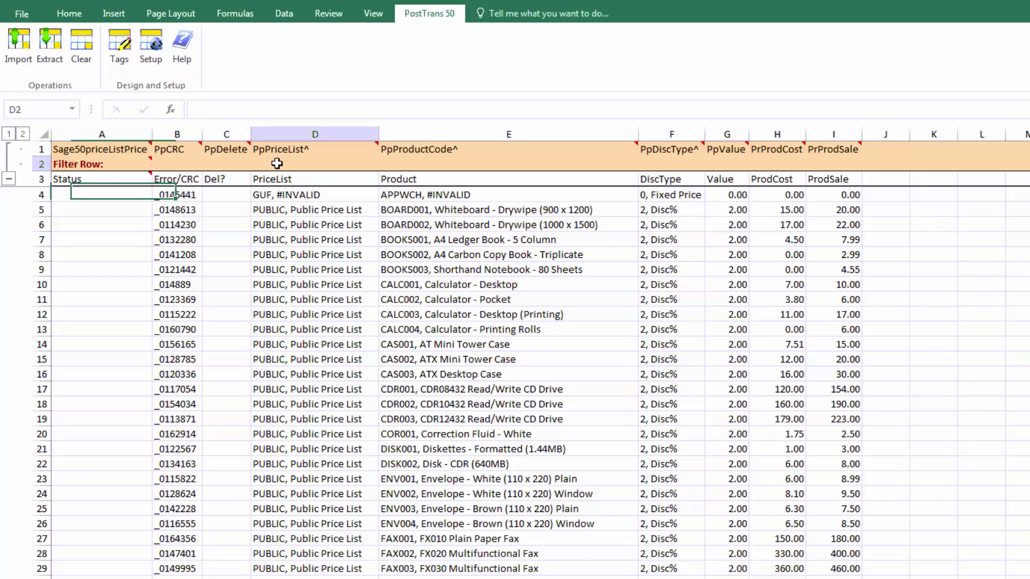
text(tr)
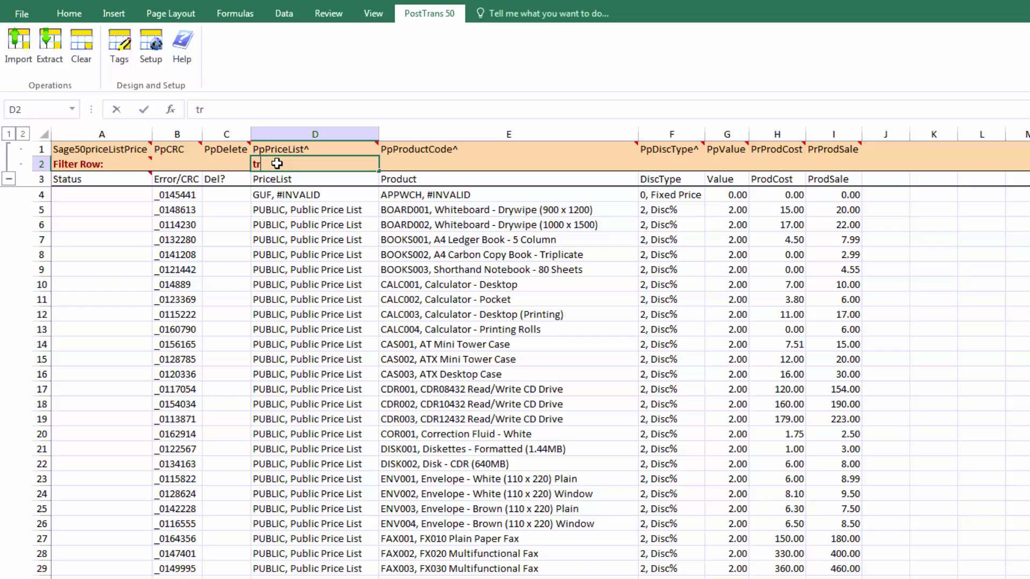
text(ad)
key(Tab)
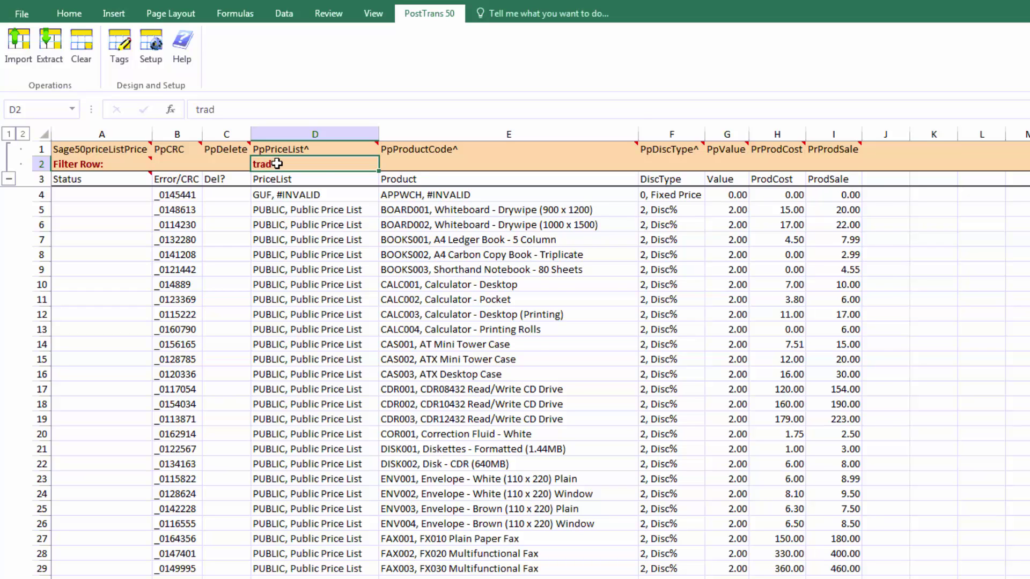
key(Return)
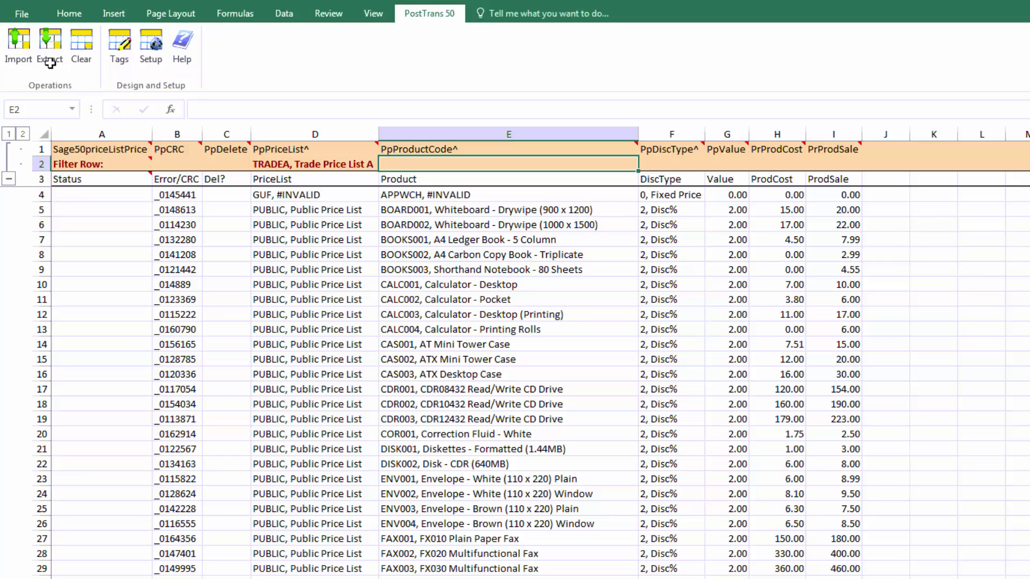
Extract the Trade Price List A prices from Sage using the TRADEA filter in row 2, overwriting all rows
click(20, 51)
key(Return)
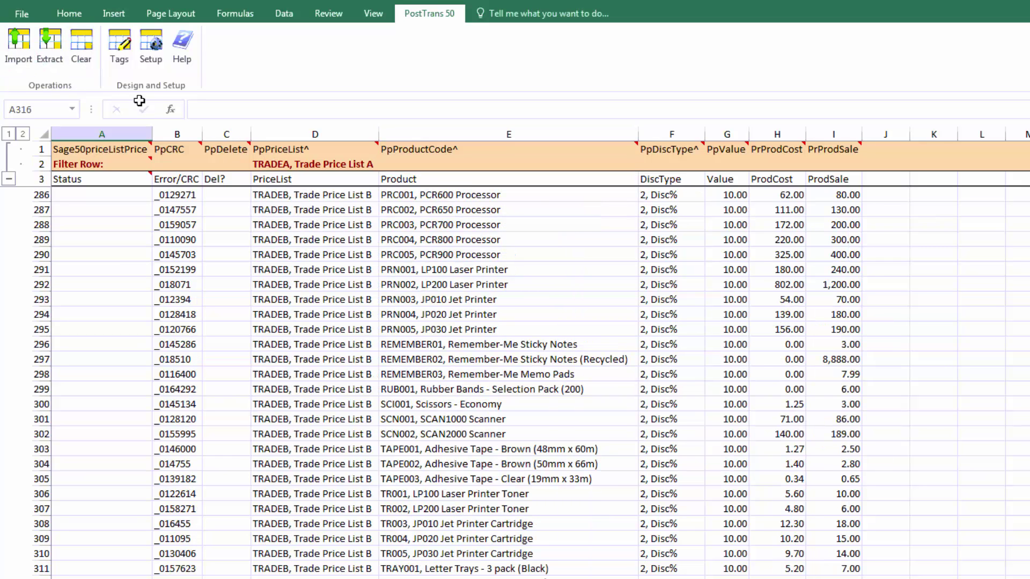
click(55, 51)
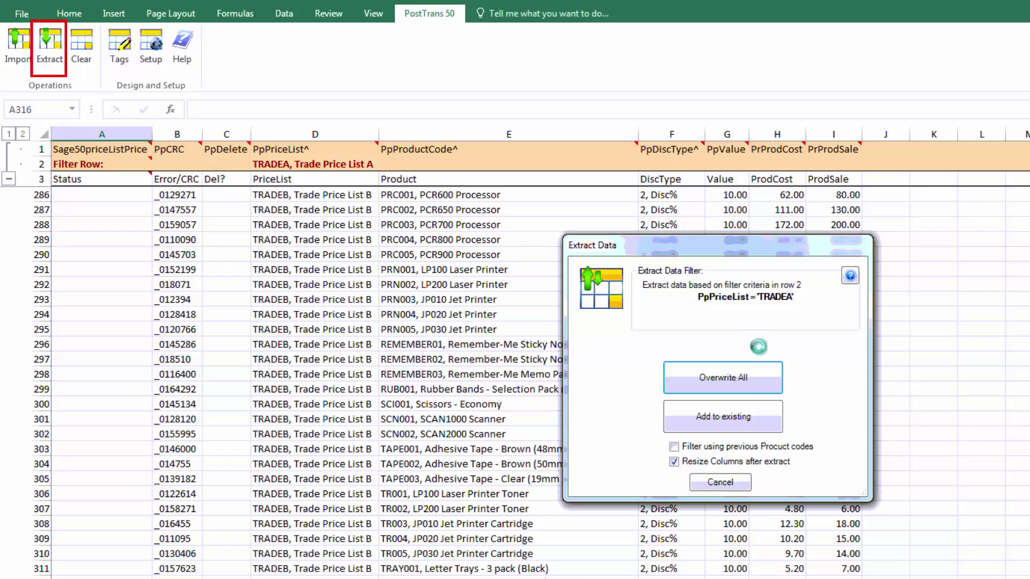
click(746, 381)
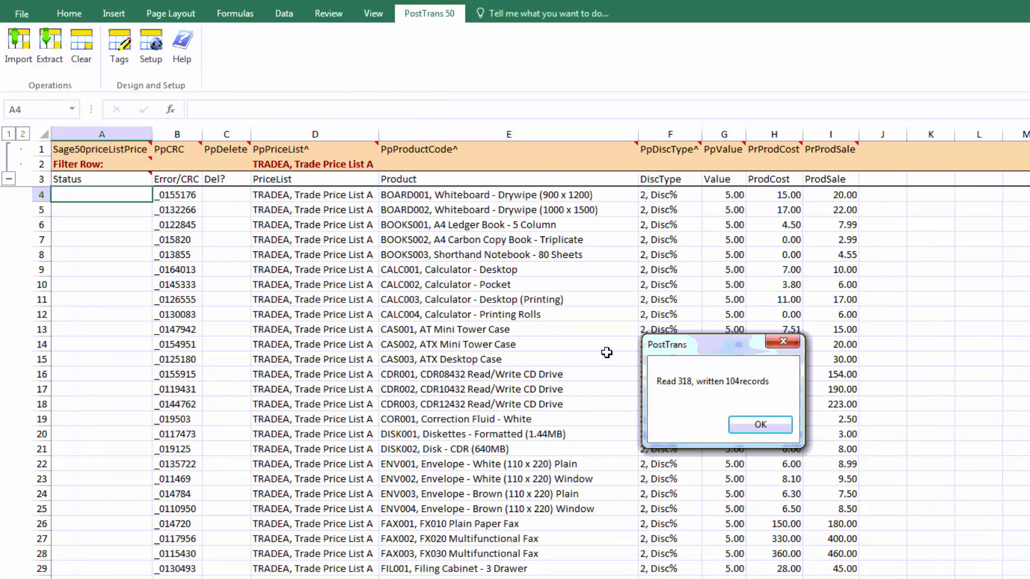
click(761, 425)
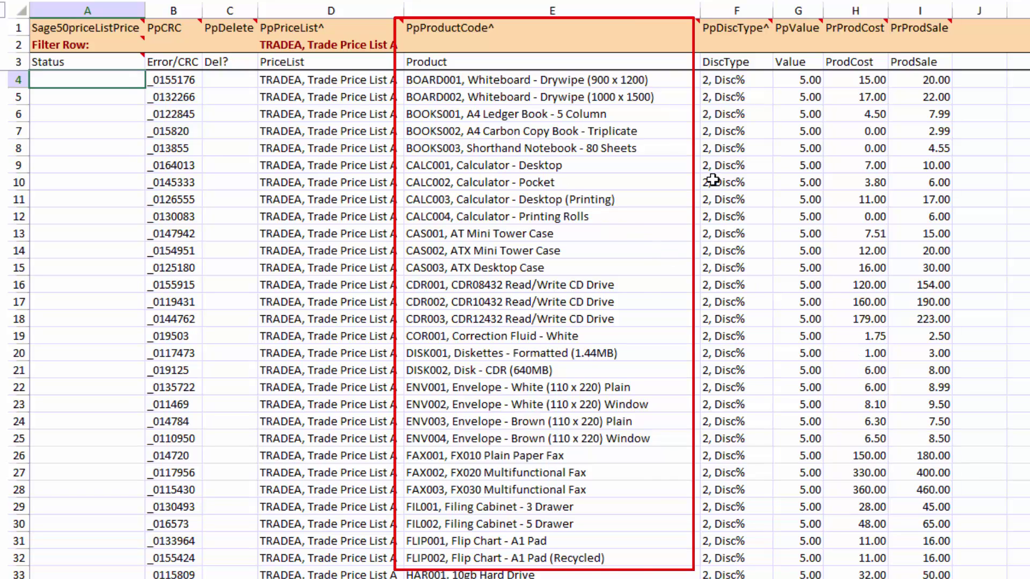
Examine the discount type, value, product cost and product sale price columns of the extracted price list
click(736, 152)
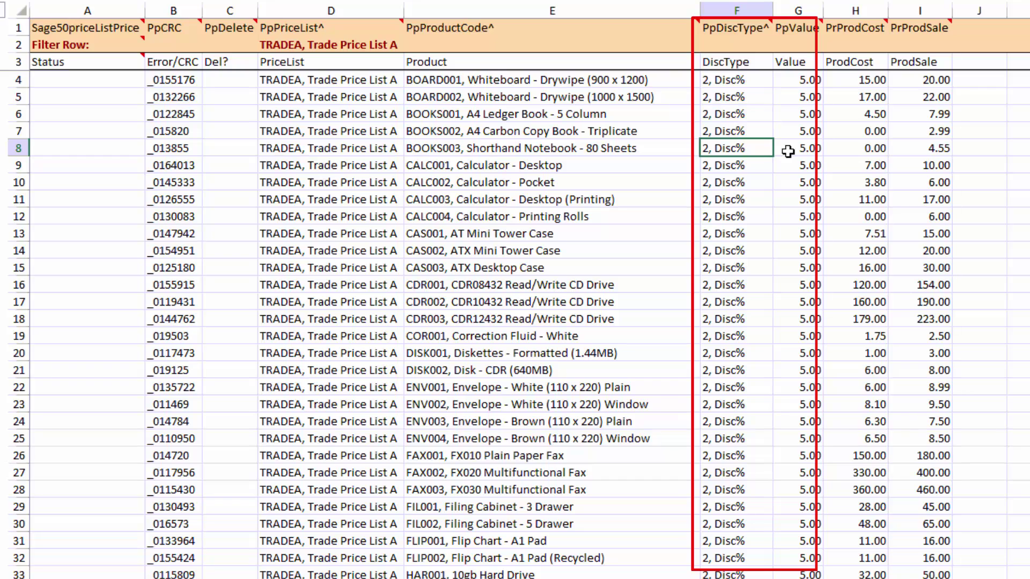
click(875, 203)
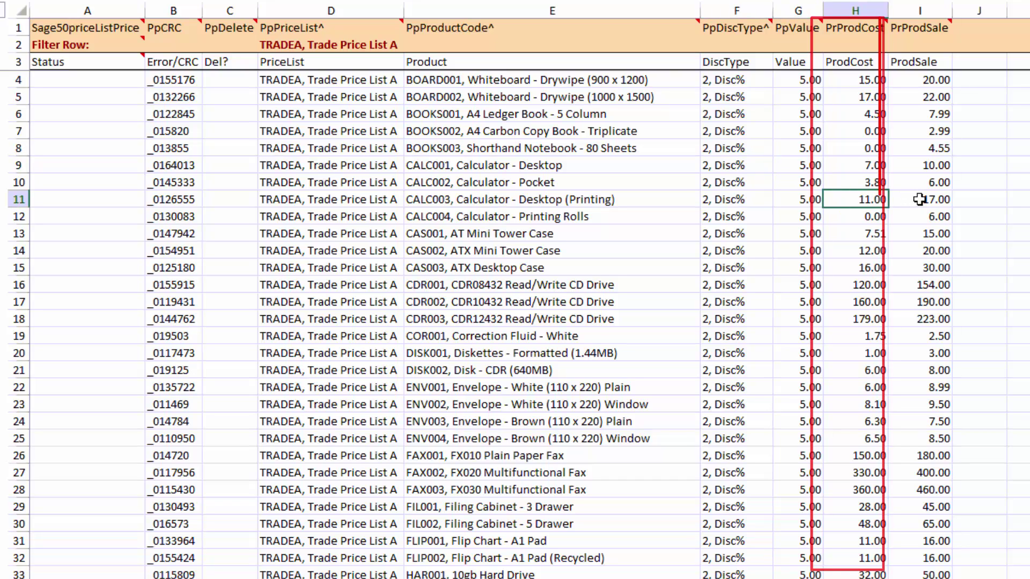
click(907, 205)
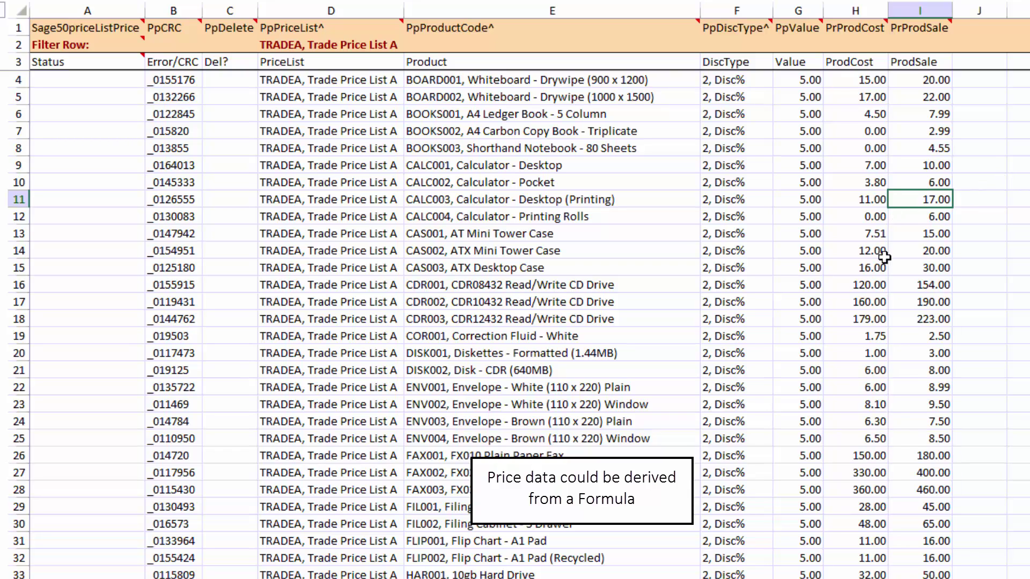
Set the discount type of CALC001, Calculator - Desktop in row 9 to 0, Fixed Price from the full list of price calculation methods
click(721, 166)
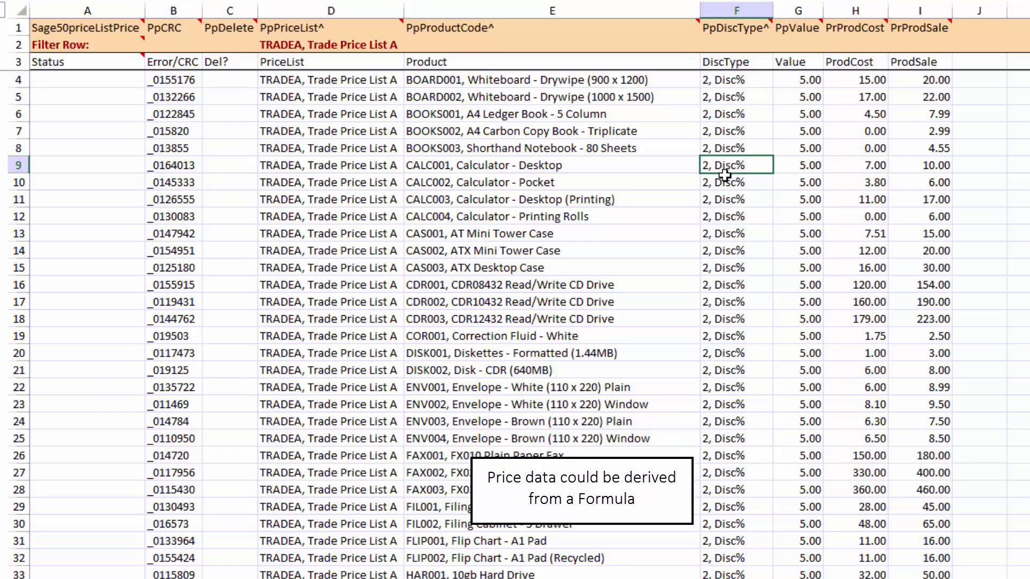
key(space)
key(Tab)
key(Down)
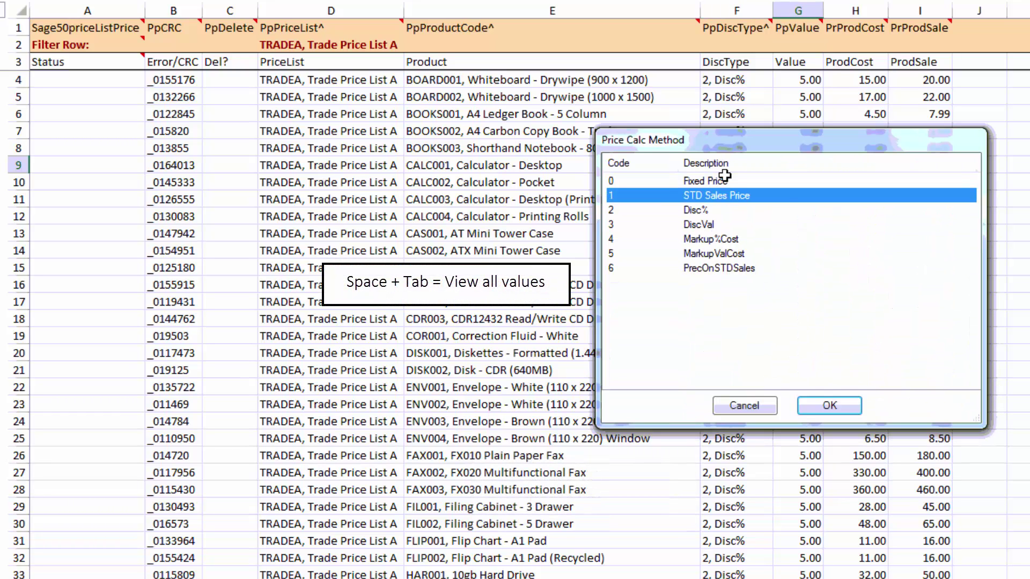
key(Down)
key(Up)
key(Down)
key(Down)
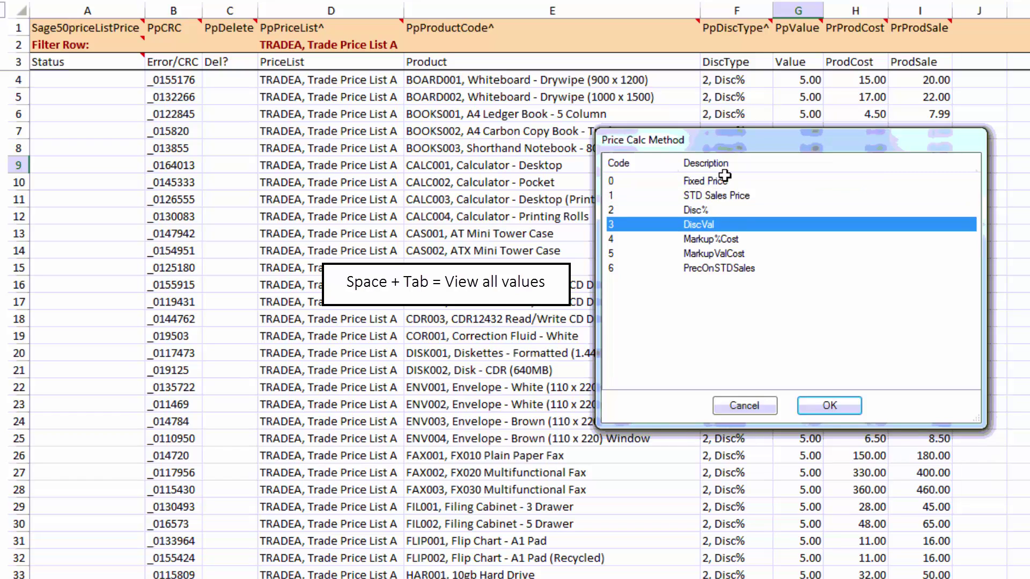
key(Up)
key(Up)
key(Up)
key(Tab)
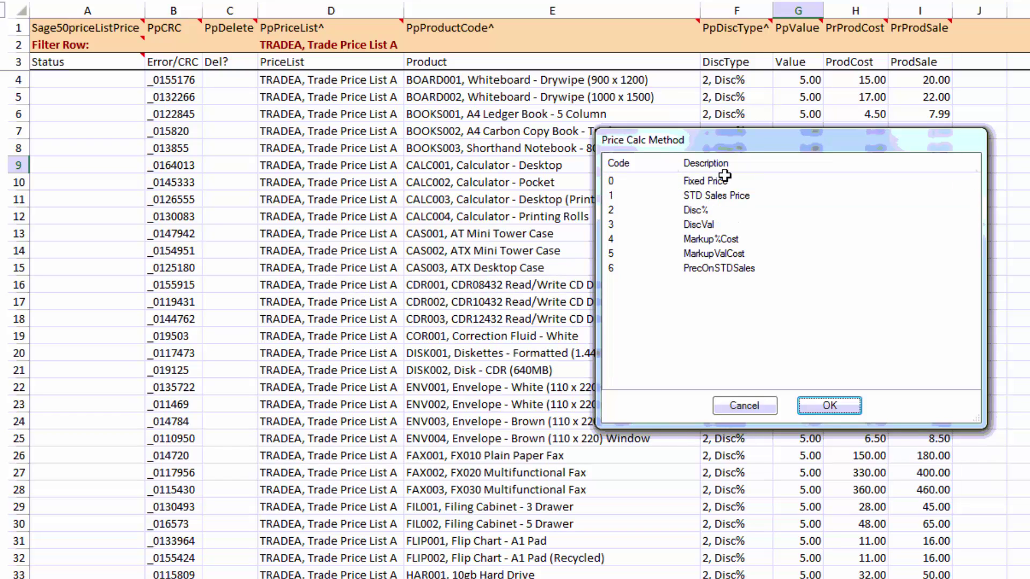
key(Return)
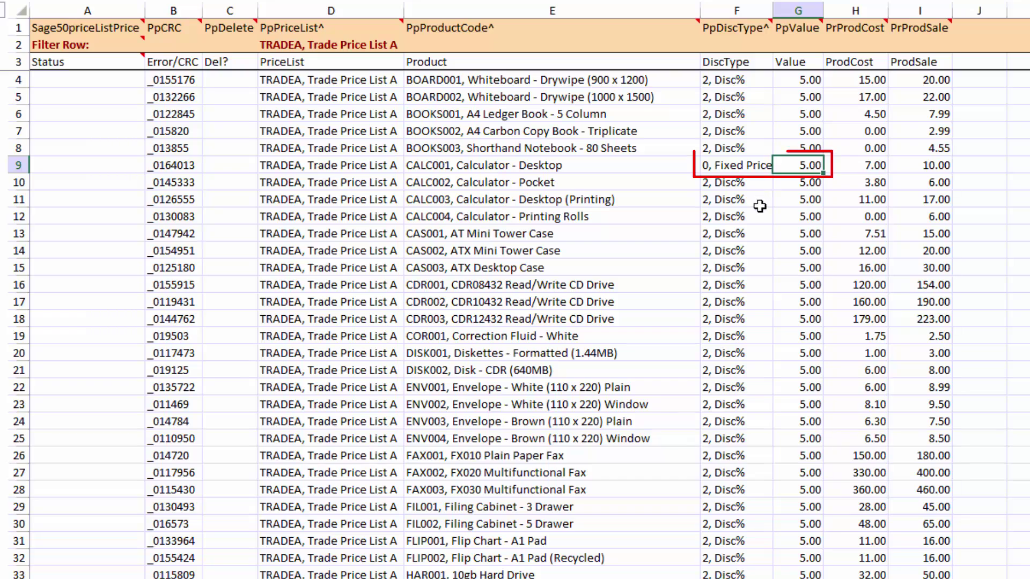
Set the fixed price value of CALC001 in row 9 to 12
text(5)
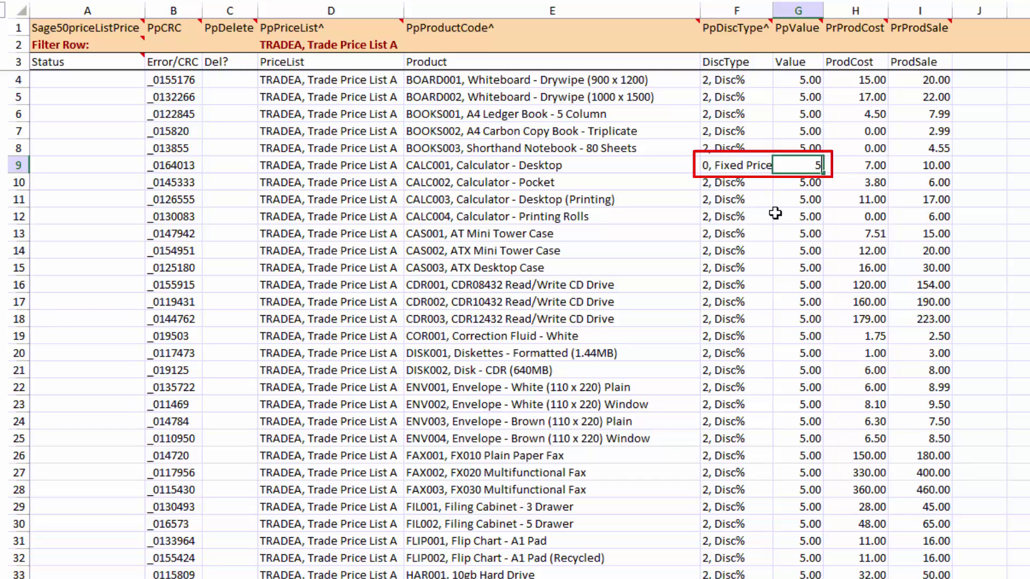
text(52)
key(Return)
Set the discount type in rows 10 to 14 to 0, Fixed Price by entering 0 in each cell
click(747, 183)
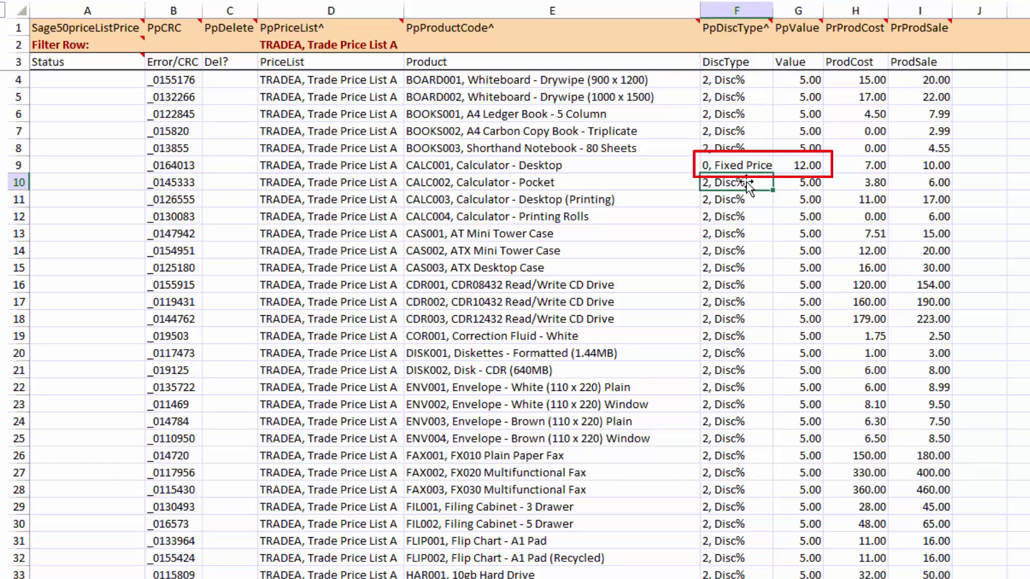
text(0)
key(Return)
text(0)
key(Return)
text(0)
key(Return)
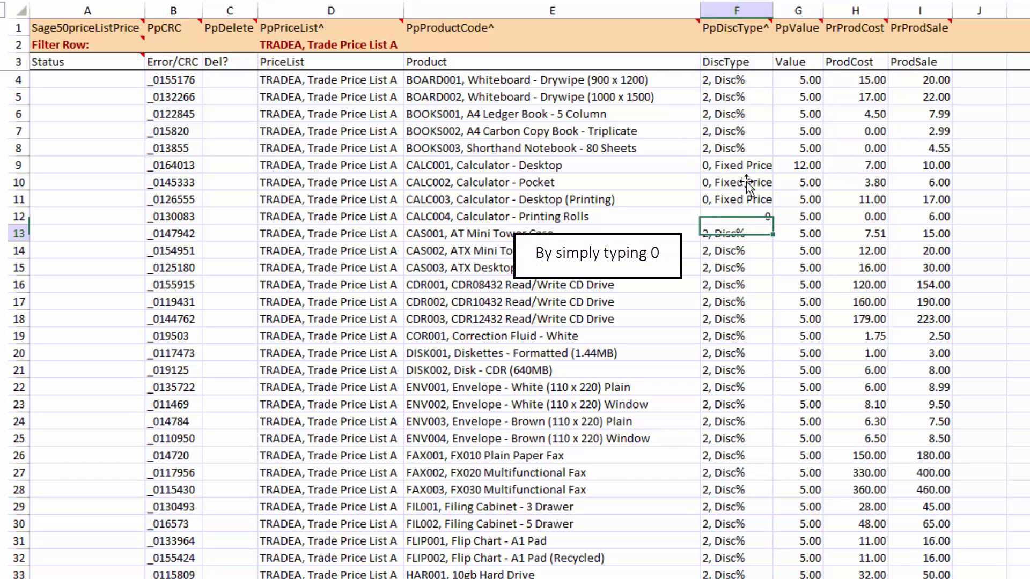
text(0)
key(Return)
text(0)
key(Up)
Set the fixed price values of CALC003 in row 11 to 567437 and CALC004 in row 12 to 36236236
key(Right)
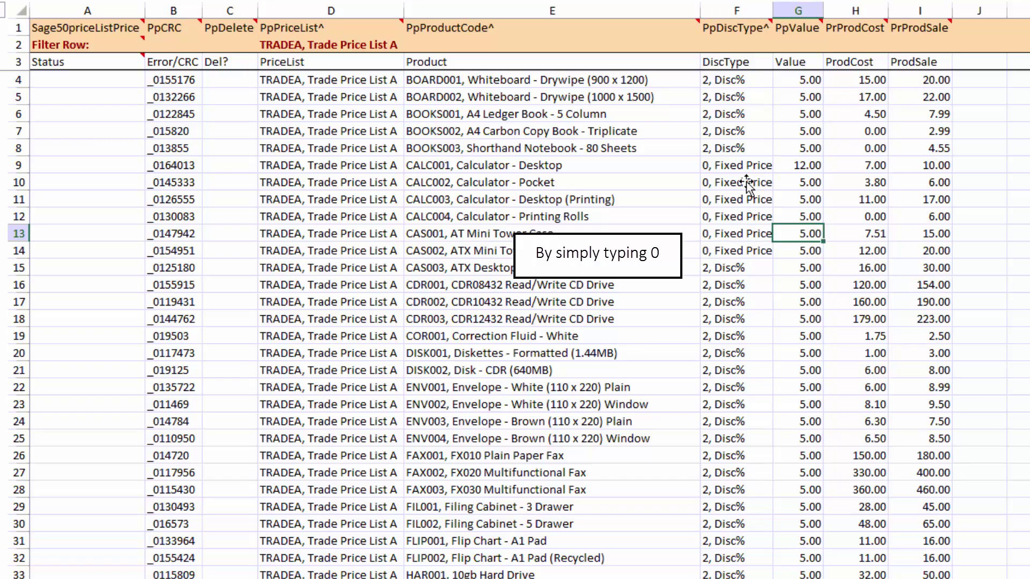
key(Right)
key(Right)
key(Up)
key(Left)
key(Left)
key(Left)
key(Up)
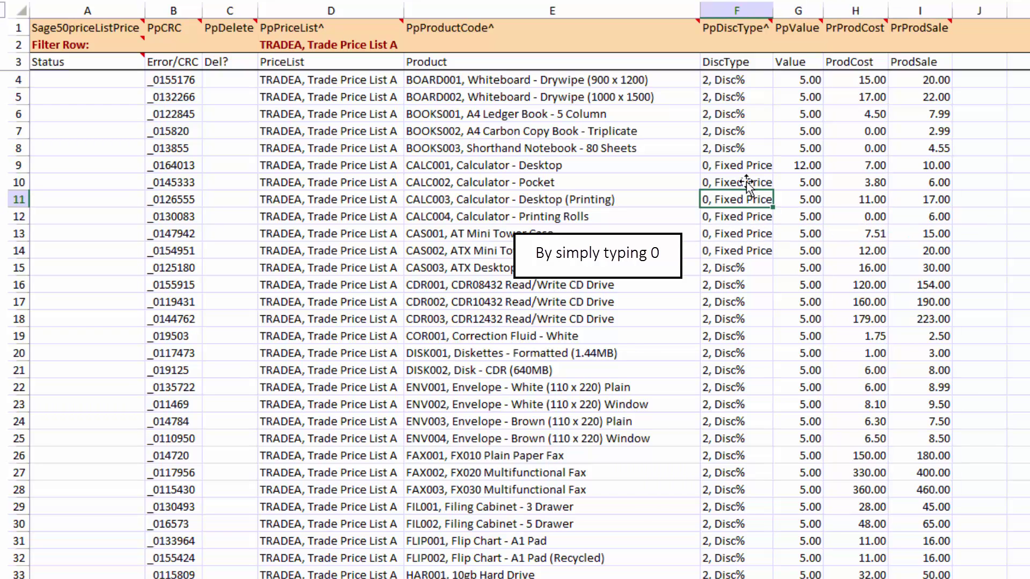
key(Right)
text(567437)
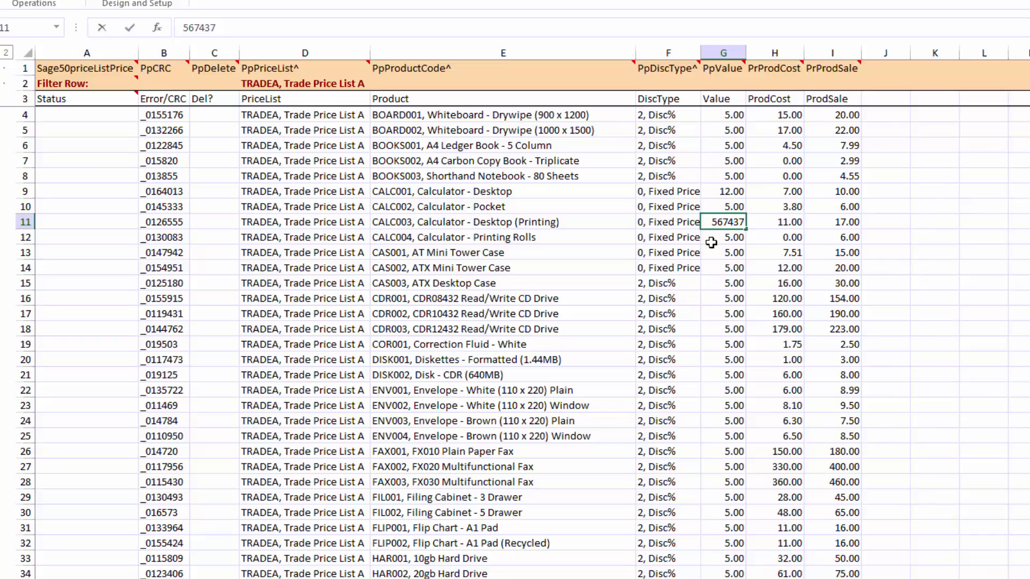
key(Return)
text(36,236,236)
key(Return)
key(Return)
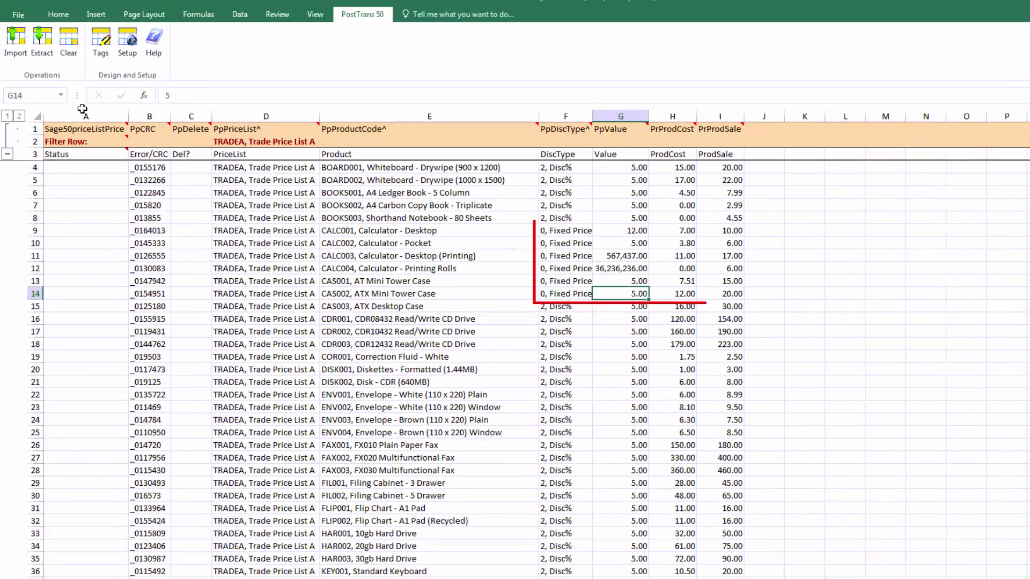
Import the edited fixed prices into Sage and check the posting status of rows 9 to 14
click(20, 51)
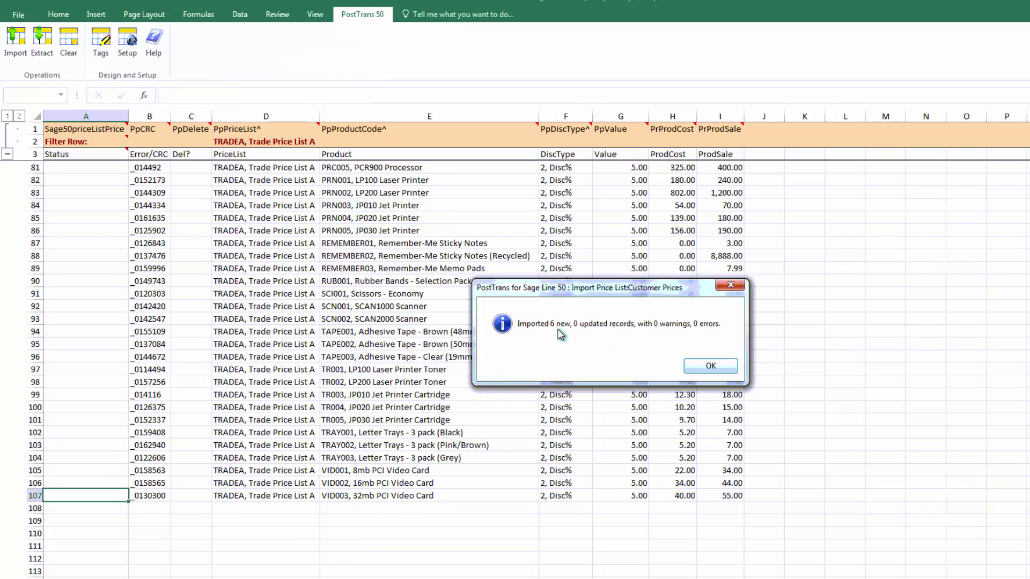
click(703, 368)
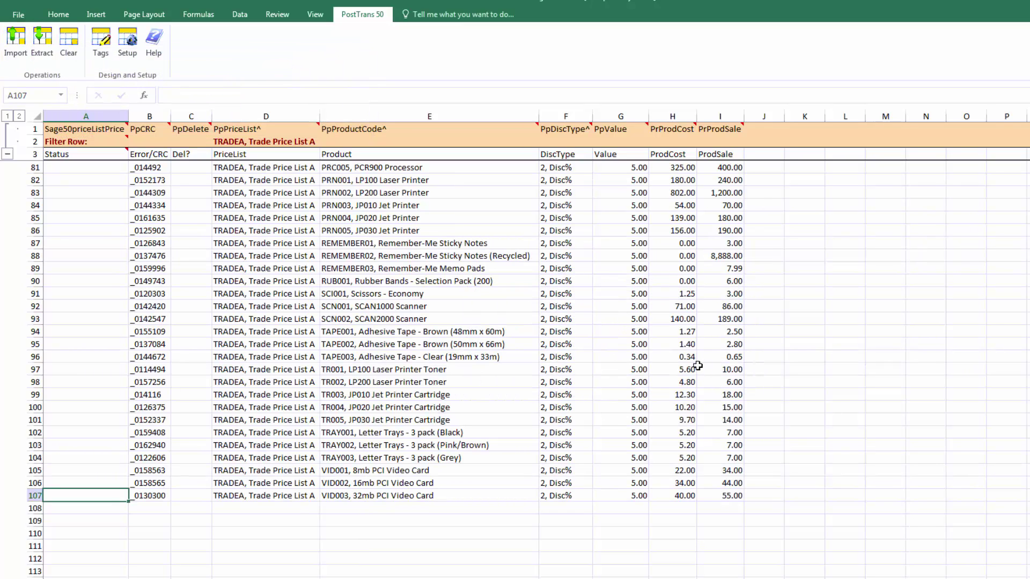
scroll(698, 366, up, 20)
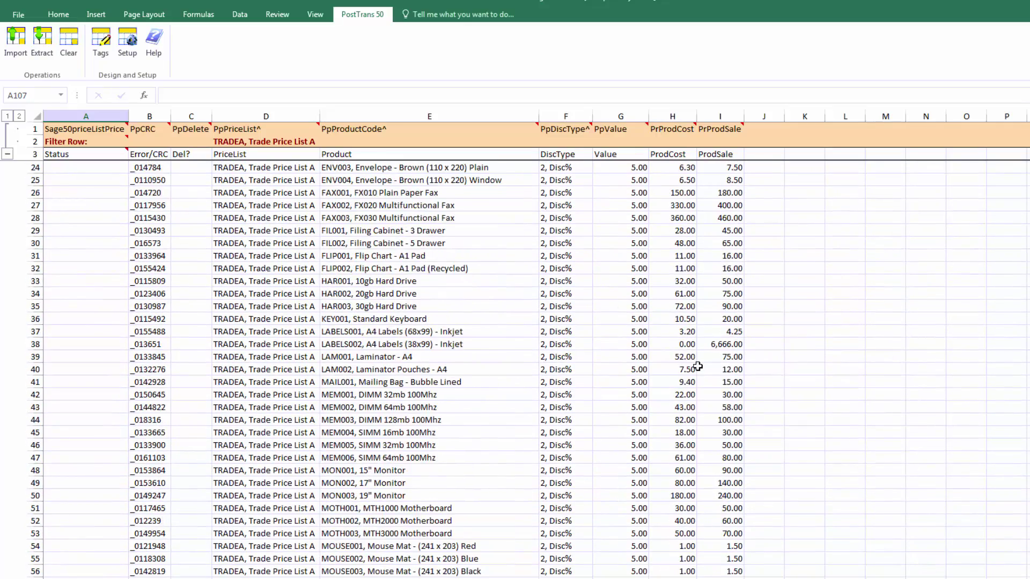
scroll(698, 367, up, 2)
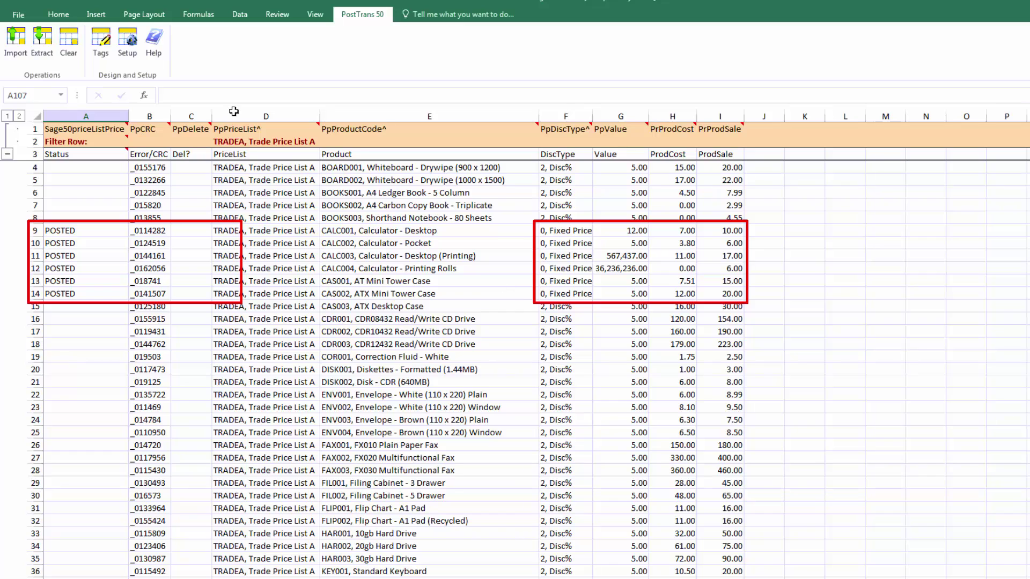
Extract the Trade Price List A prices again after the import, overwriting all rows
click(47, 45)
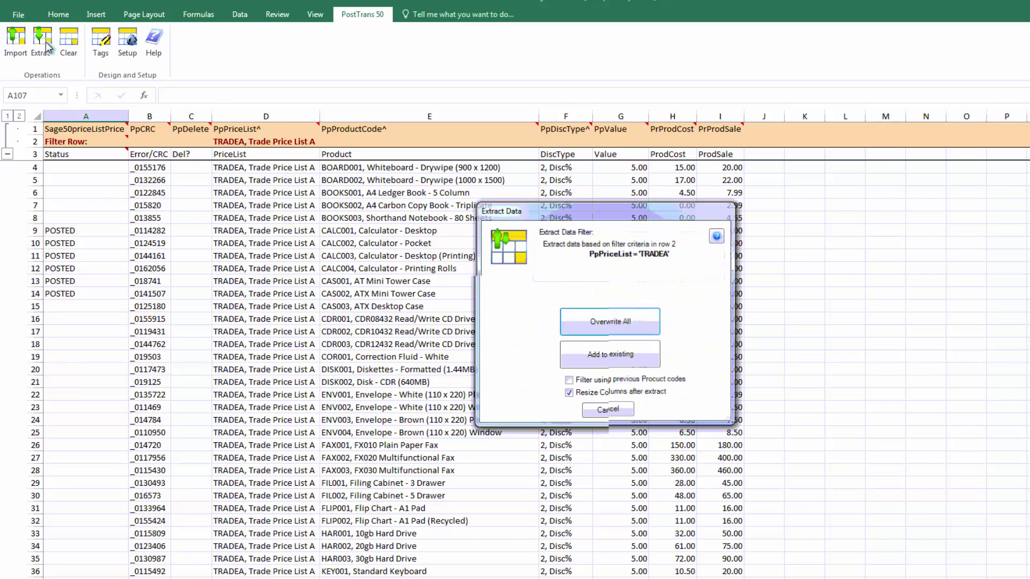
click(615, 329)
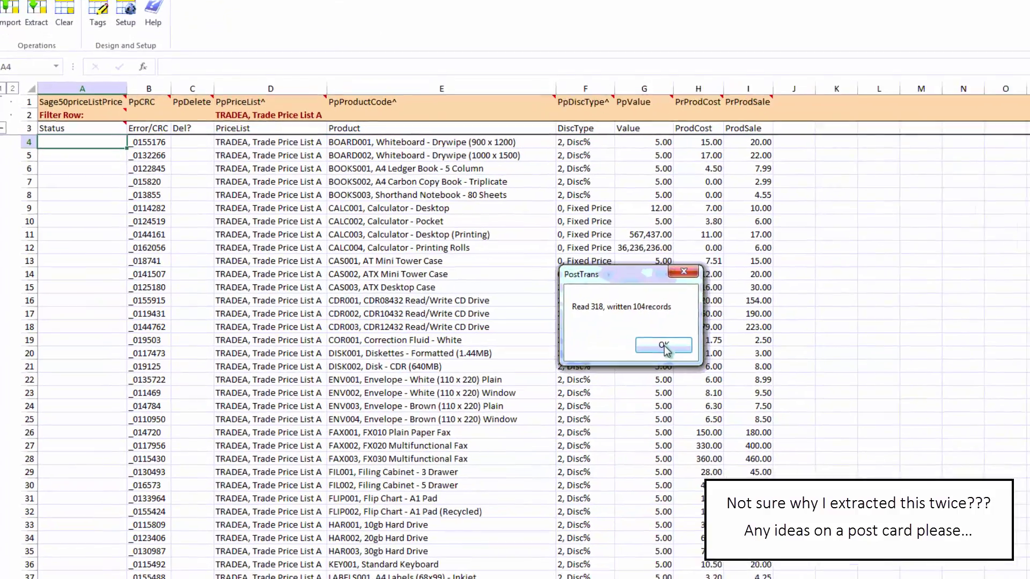
click(642, 364)
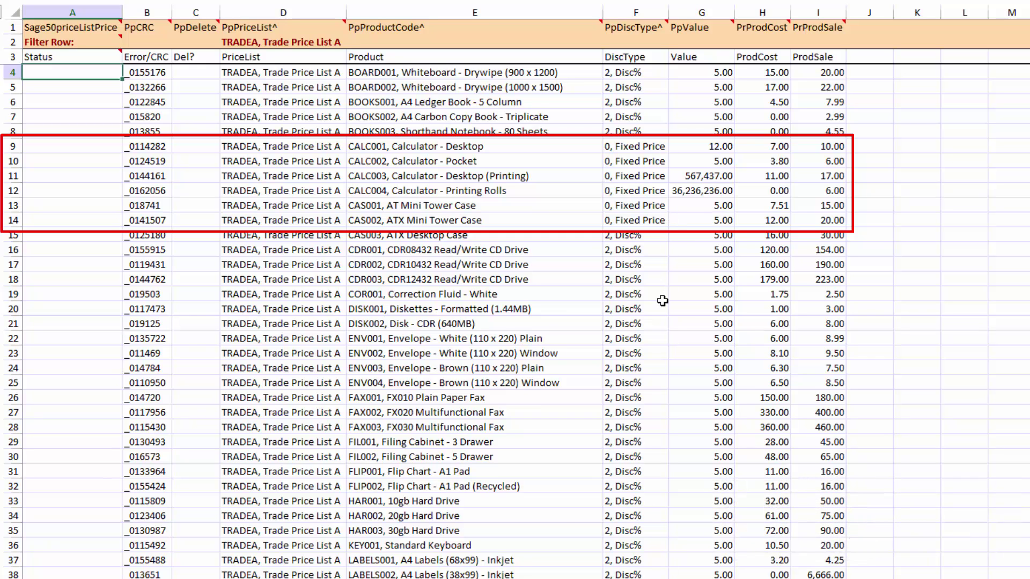
Add product LABELS001, A4 Labels (68x99) - Inkjet in the first empty row, 108, by looking up "lab"
scroll(663, 301, down, 11)
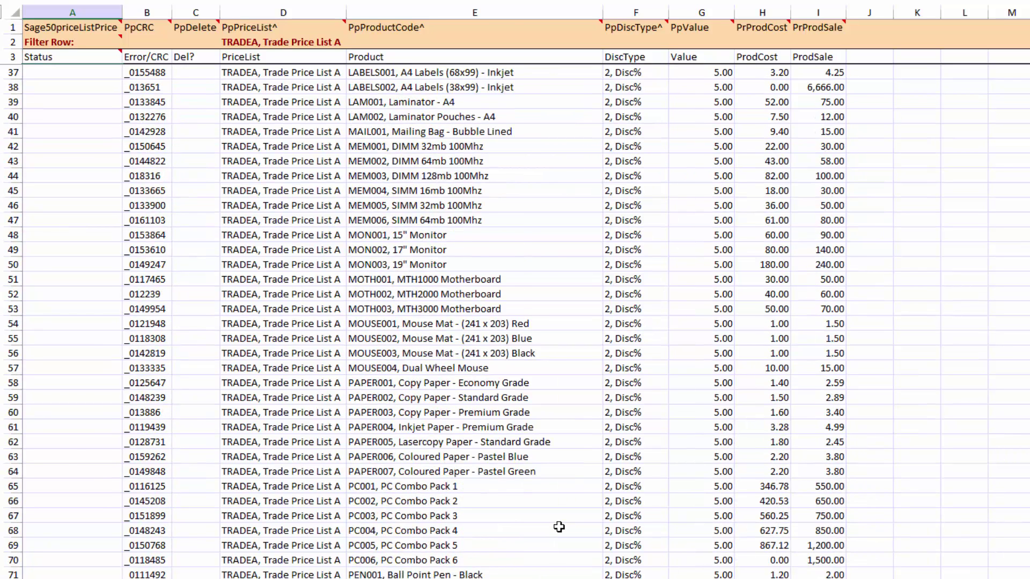
scroll(559, 528, down, 19)
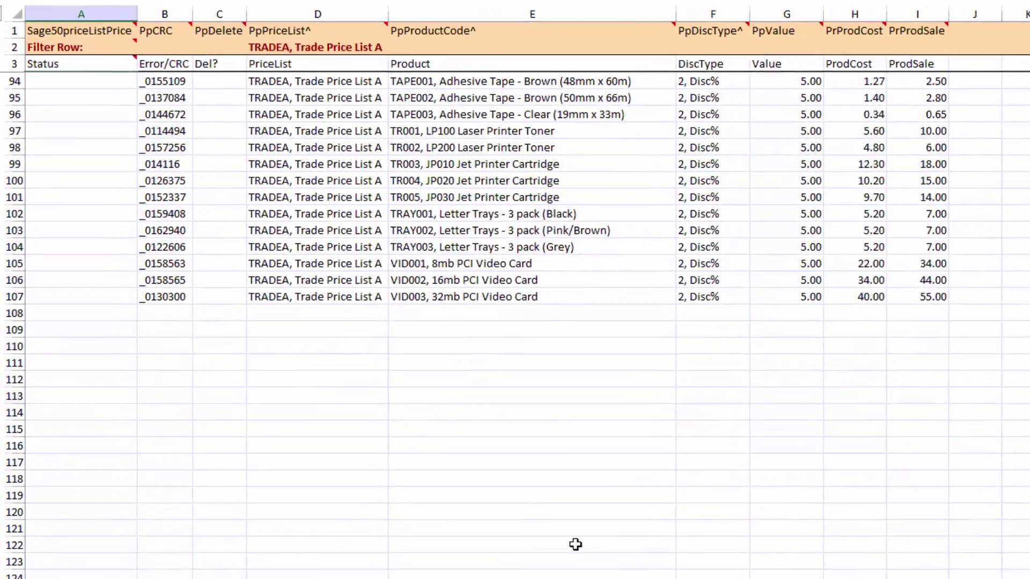
scroll(575, 544, down, 3)
click(417, 166)
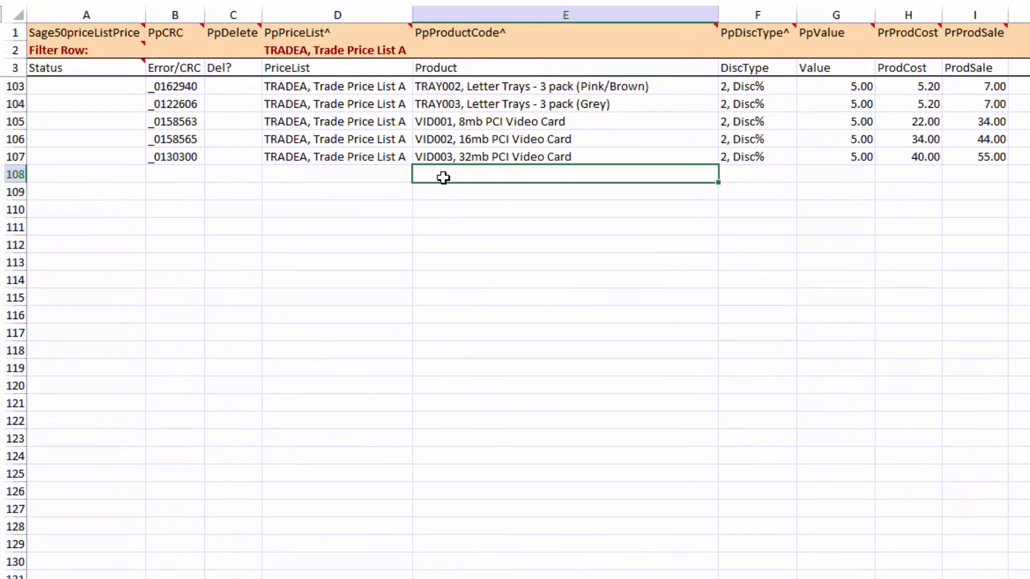
text(lab)
key(Tab)
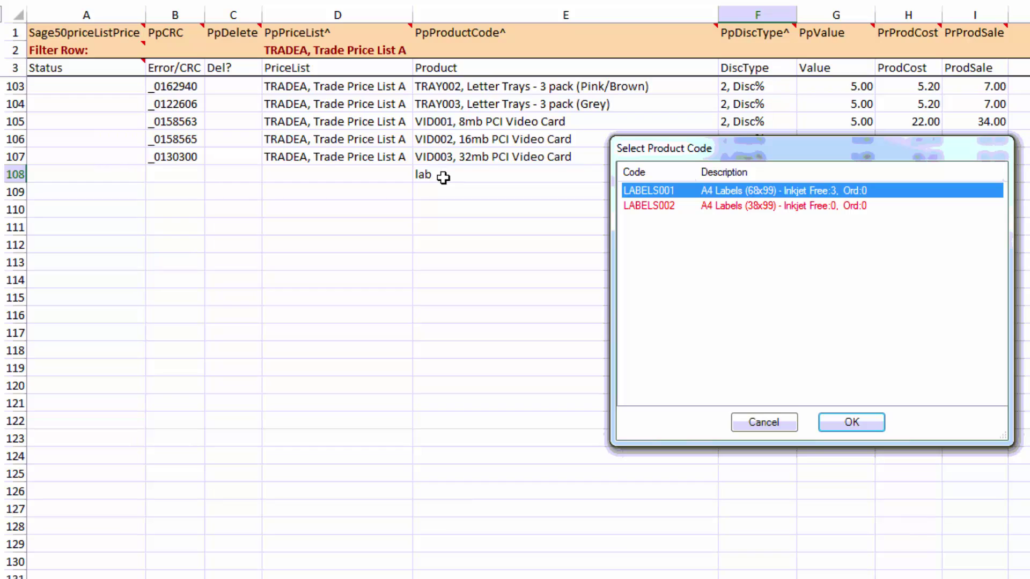
key(Return)
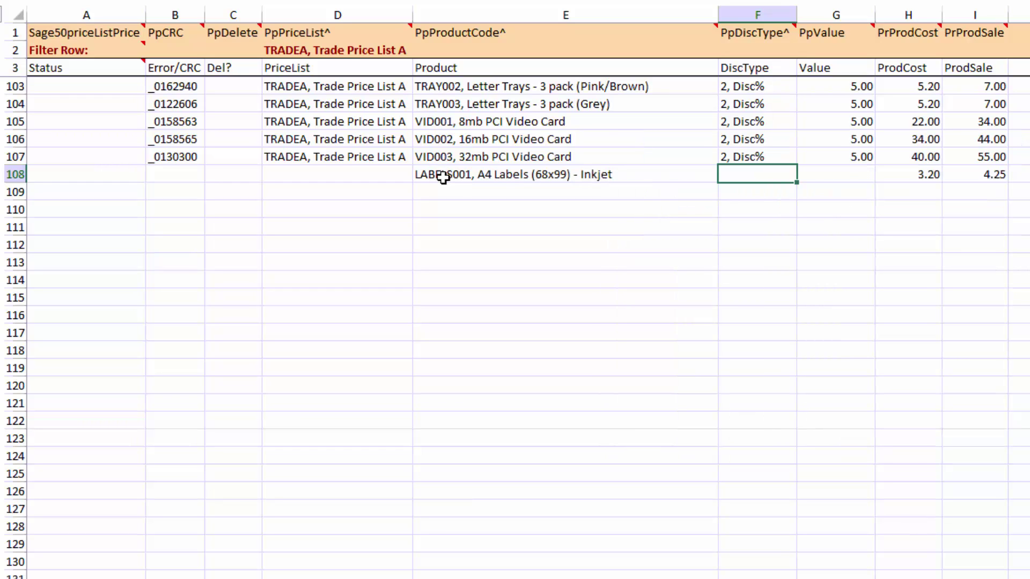
Set the discount type of LABELS001 in row 108 to 0, Fixed Price and its value to 3467
text(0)
key(Tab)
text(3,46)
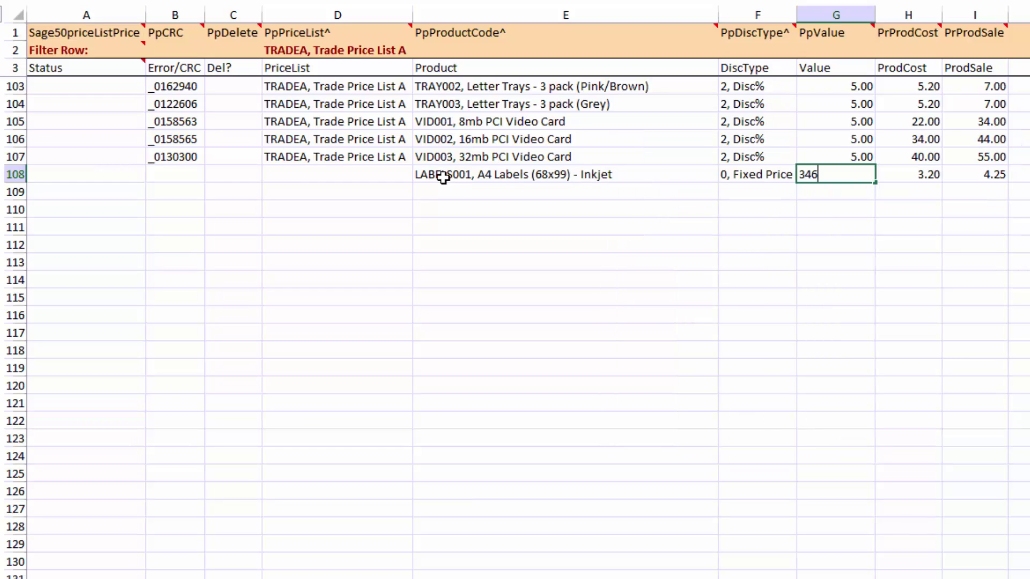
text(7)
key(Tab)
Set the product cost of LABELS001 in row 108 to 1 and select the row's empty price list cell
text(1)
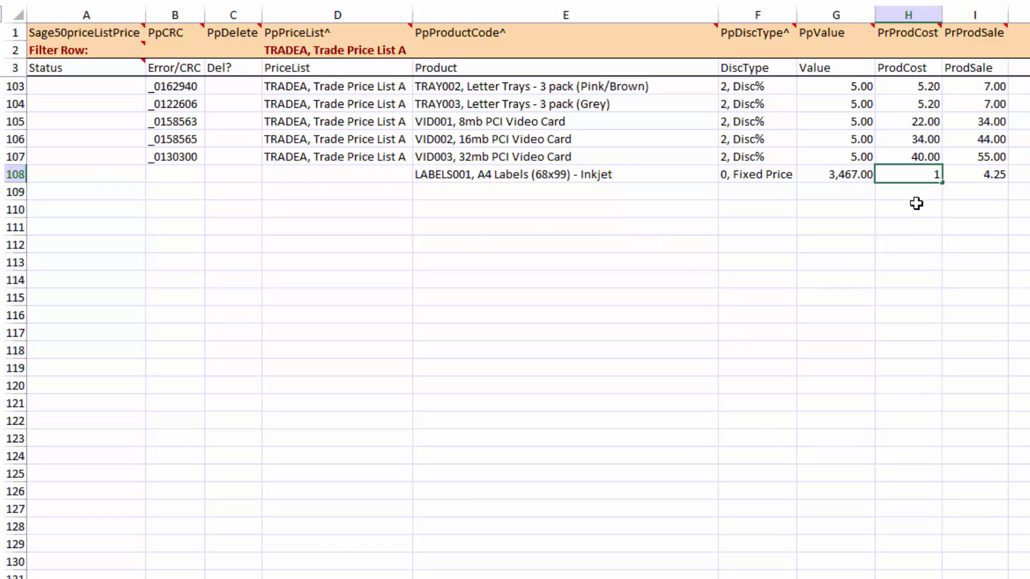
key(Return)
key(Return)
key(Return)
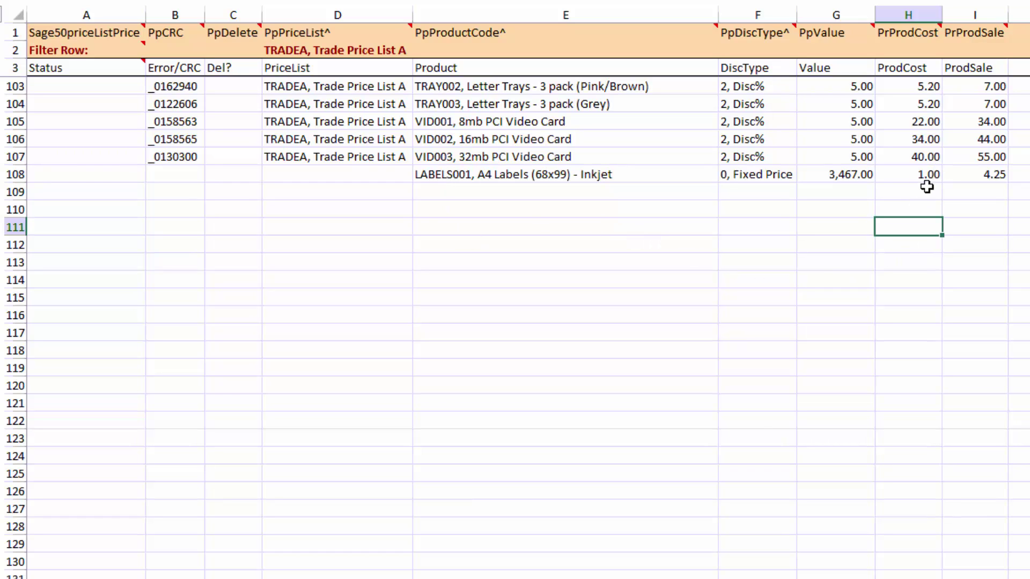
click(982, 179)
click(364, 176)
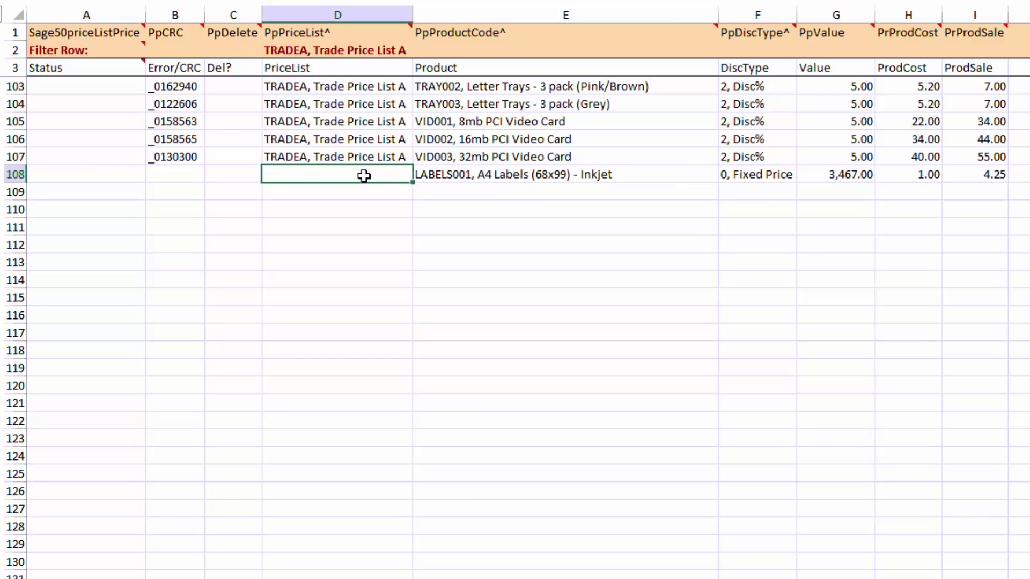
Assign the LABELS001 entry in row 108 to the price list TRADEA, Trade Price List A
key(Tab)
key(Return)
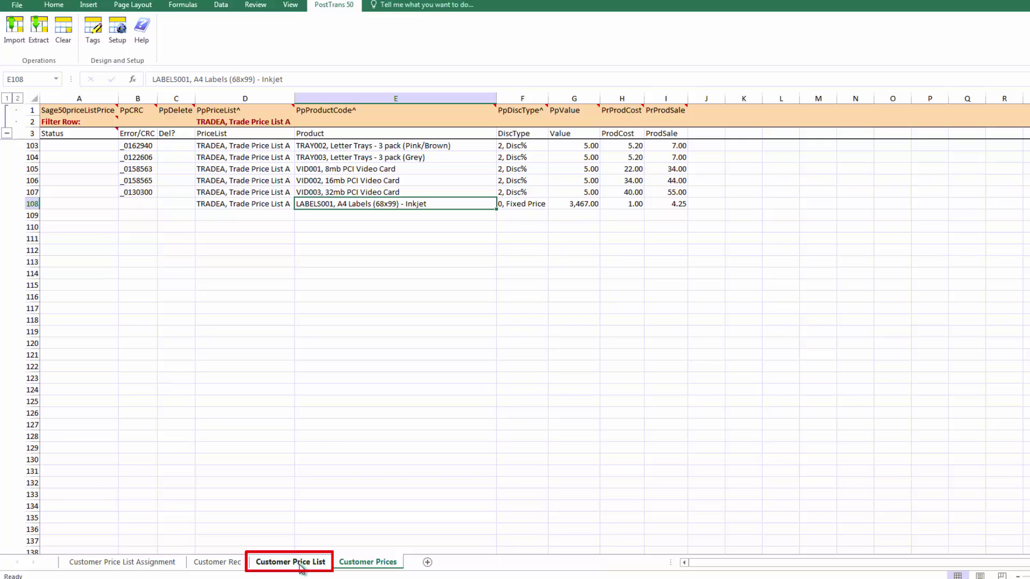
Extract all price lists into the Customer Price List sheet without a filter, overwriting all rows
click(301, 563)
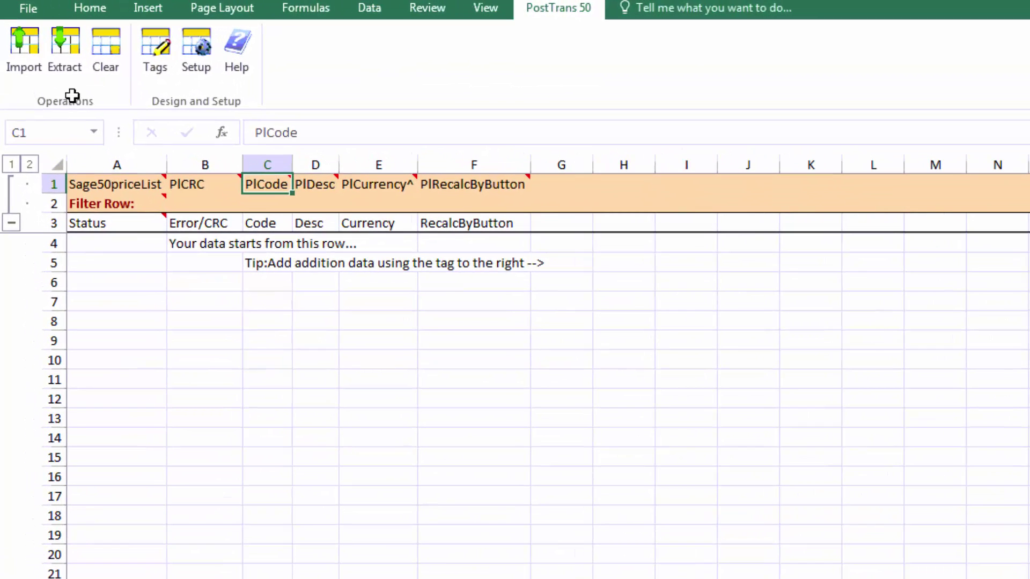
click(64, 45)
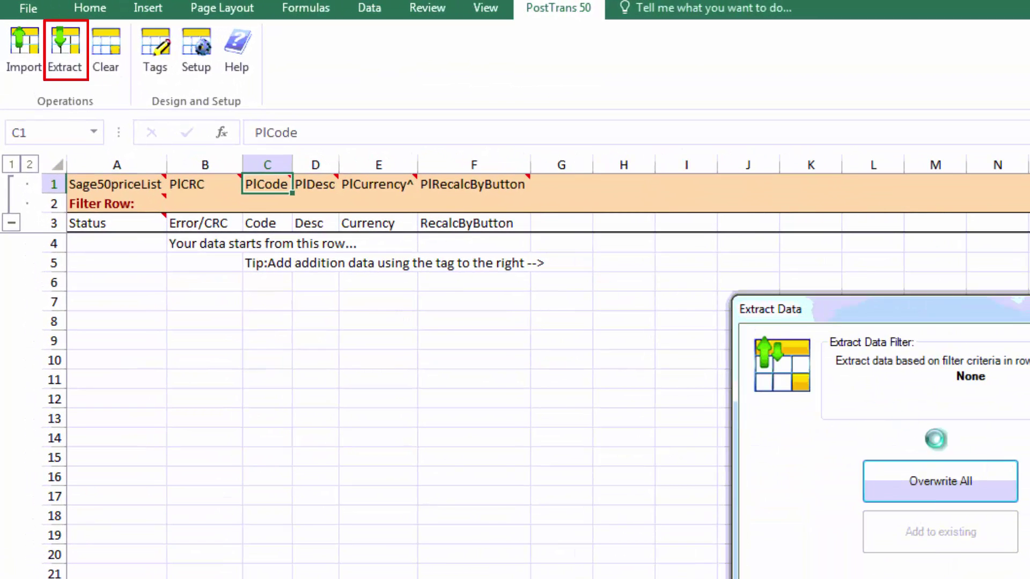
click(963, 482)
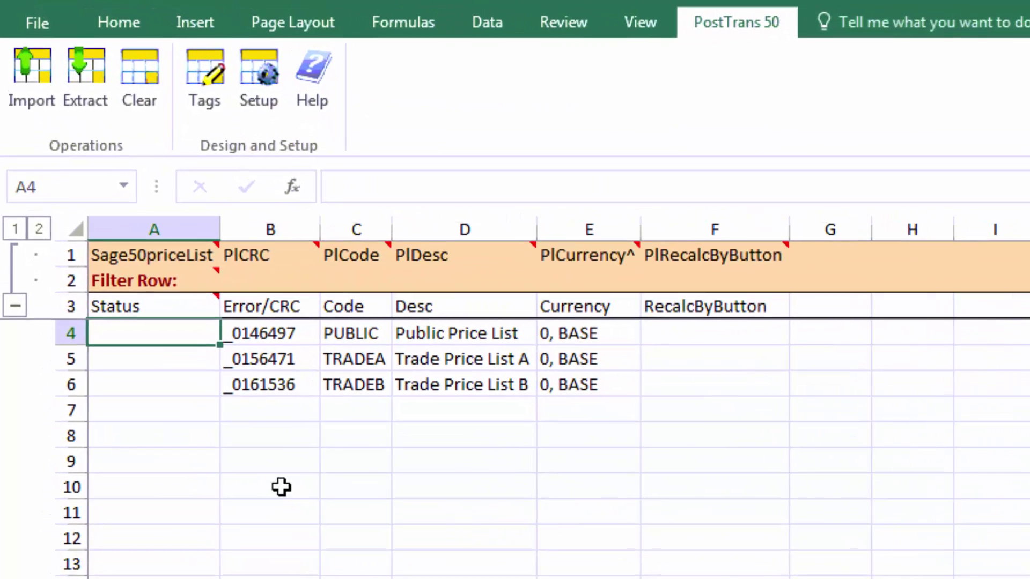
Duplicate the TRADEB price list record, from its CRC through its currency, into row 7
ctrl+click(86, 396)
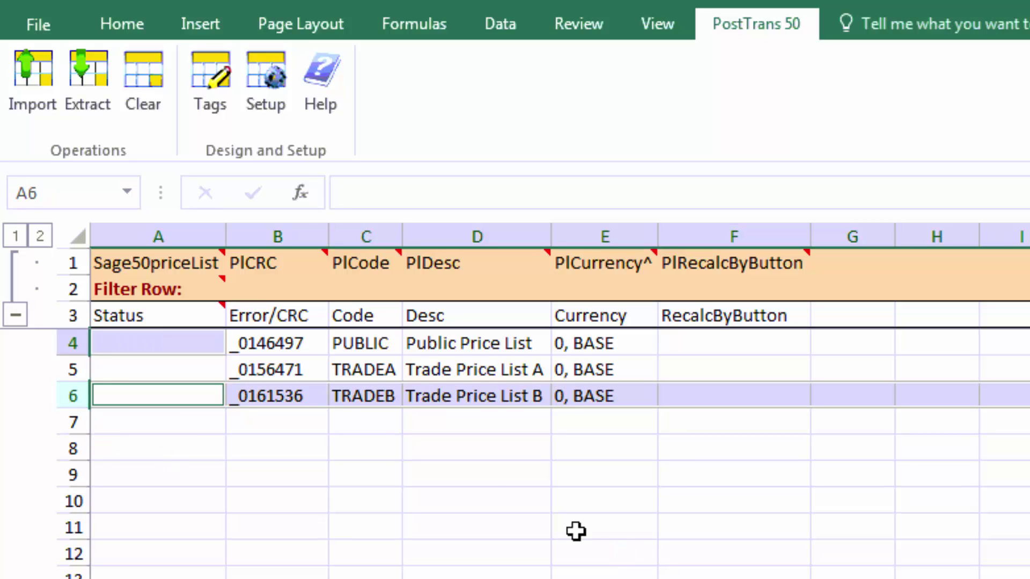
drag(290, 394, 605, 396)
key(ctrl+c)
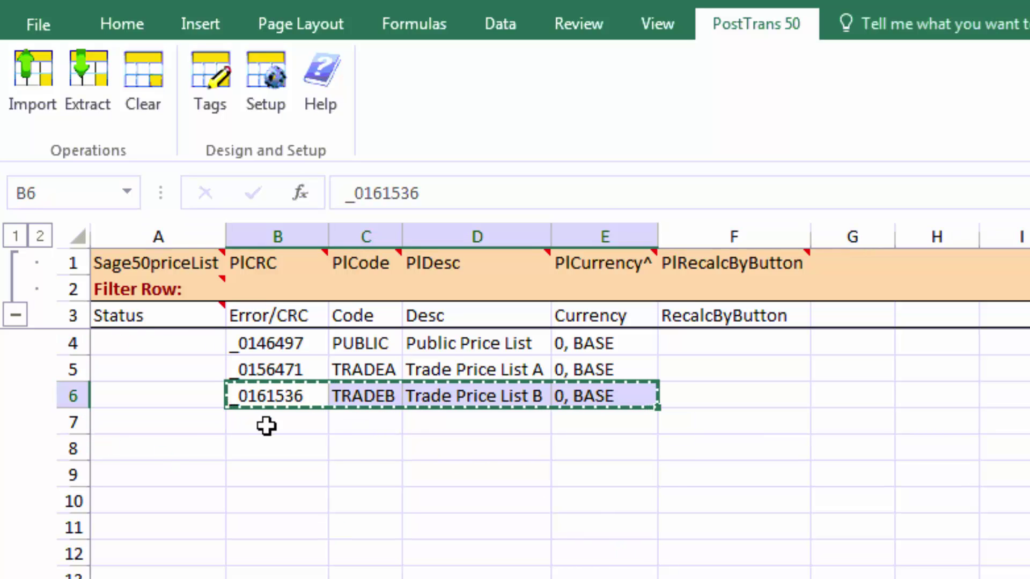
ctrl+click(266, 426)
key(ctrl+v)
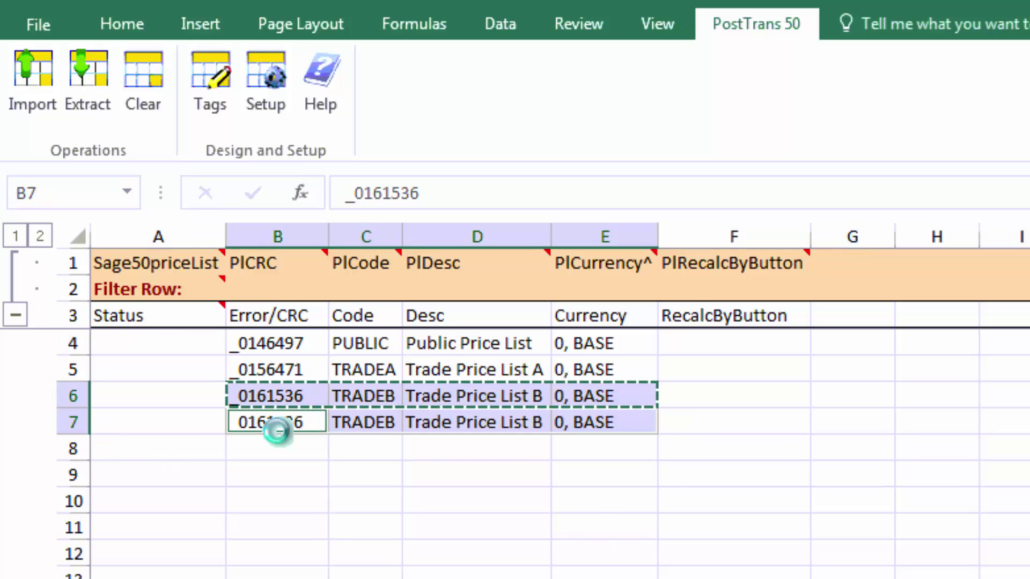
Insert a C before the final B in the description of the duplicated price list in row 7
click(476, 475)
click(476, 422)
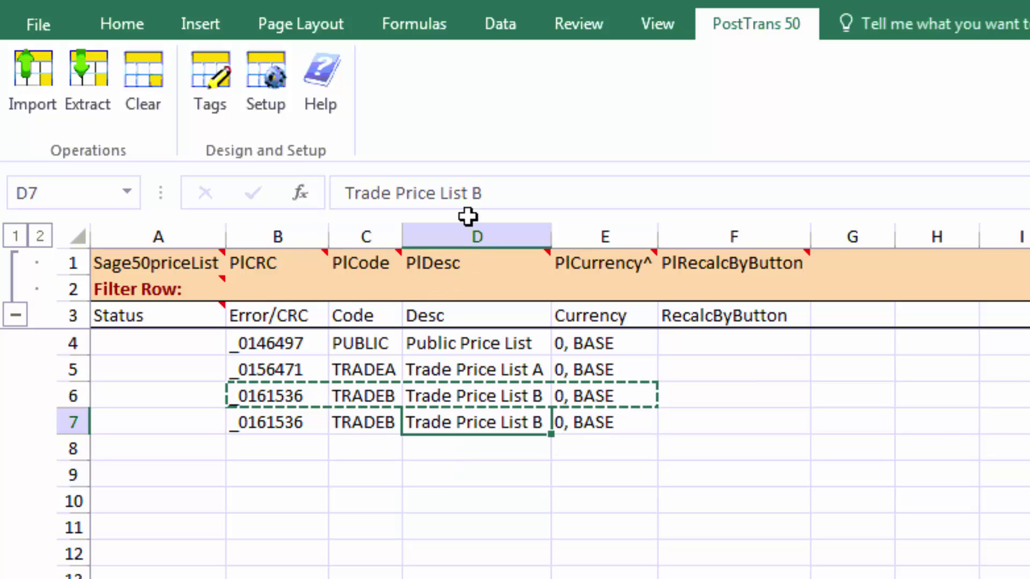
click(482, 193)
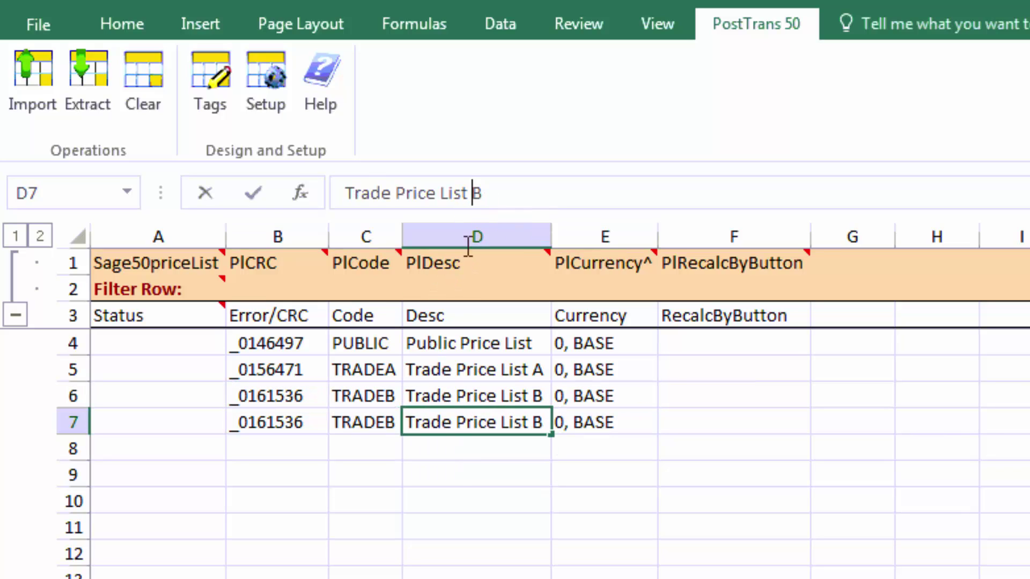
text(C)
drag(462, 440, 410, 466)
Set the code of the duplicated price list in row 7 to TRADEC
click(373, 423)
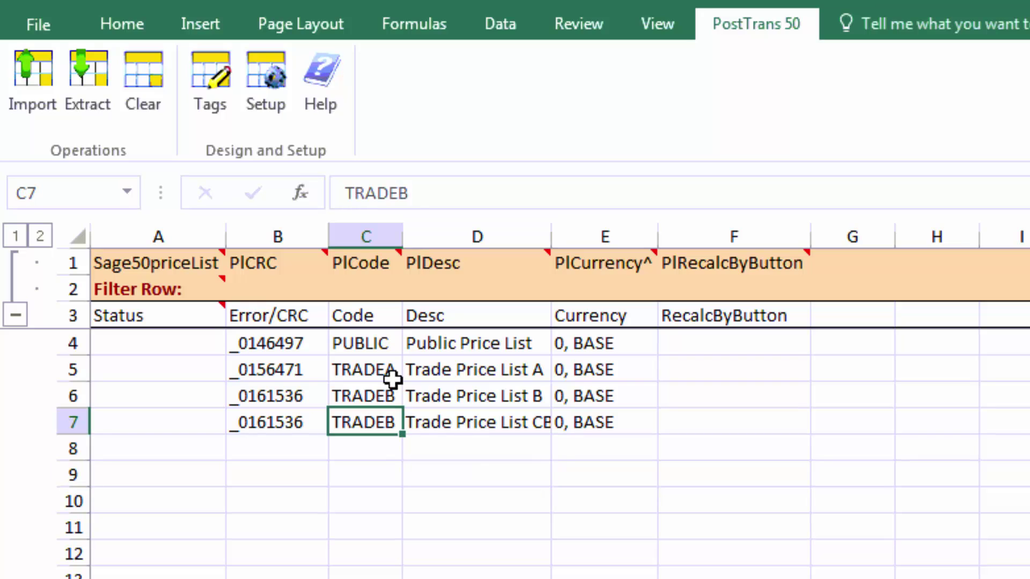
click(406, 193)
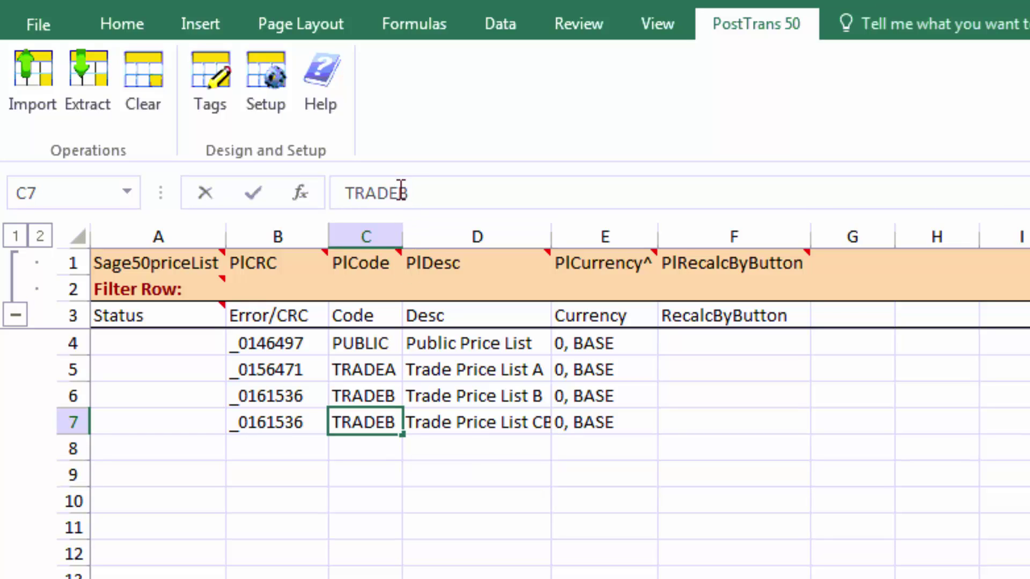
text(C)
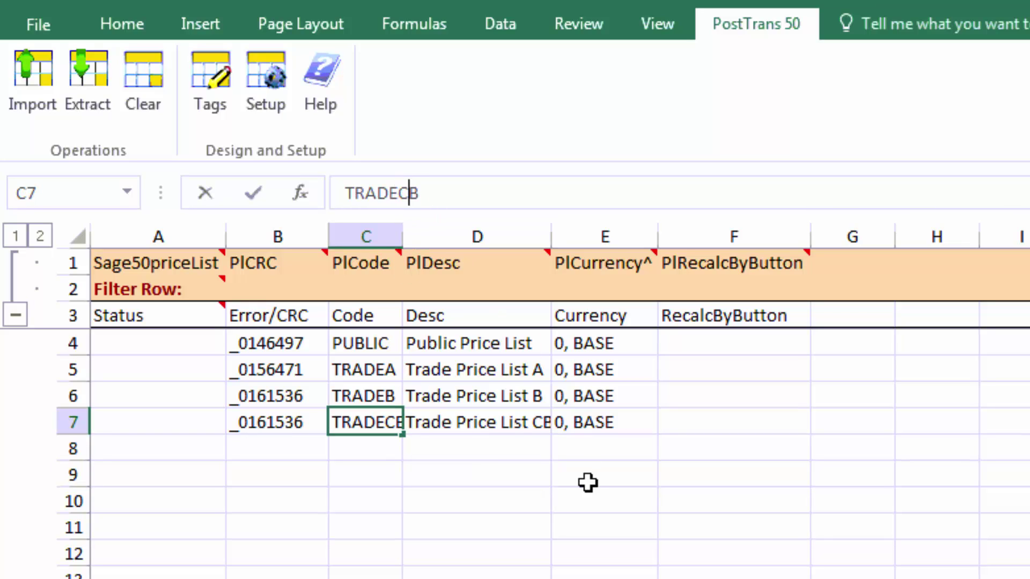
click(523, 427)
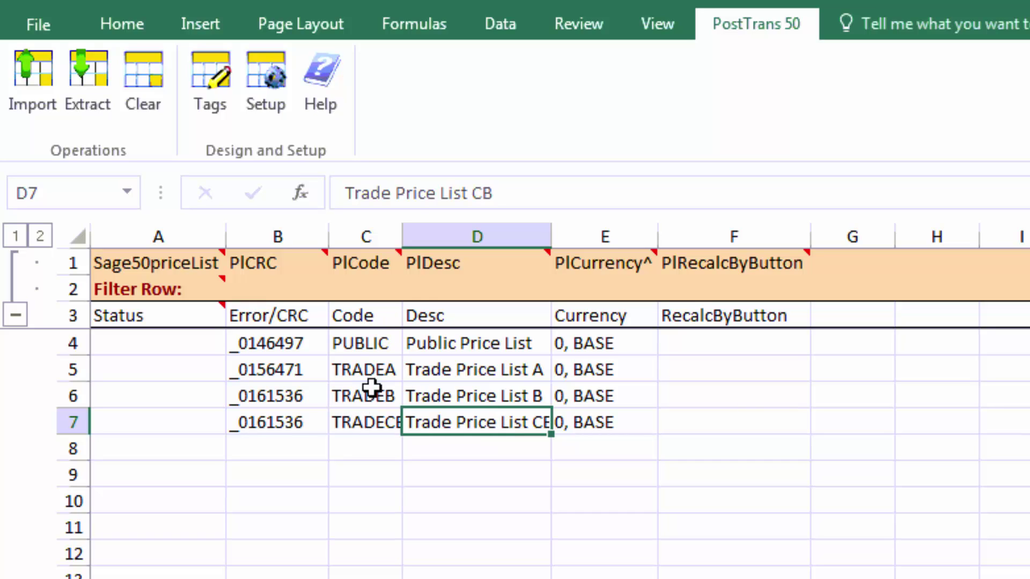
key(Left)
click(435, 192)
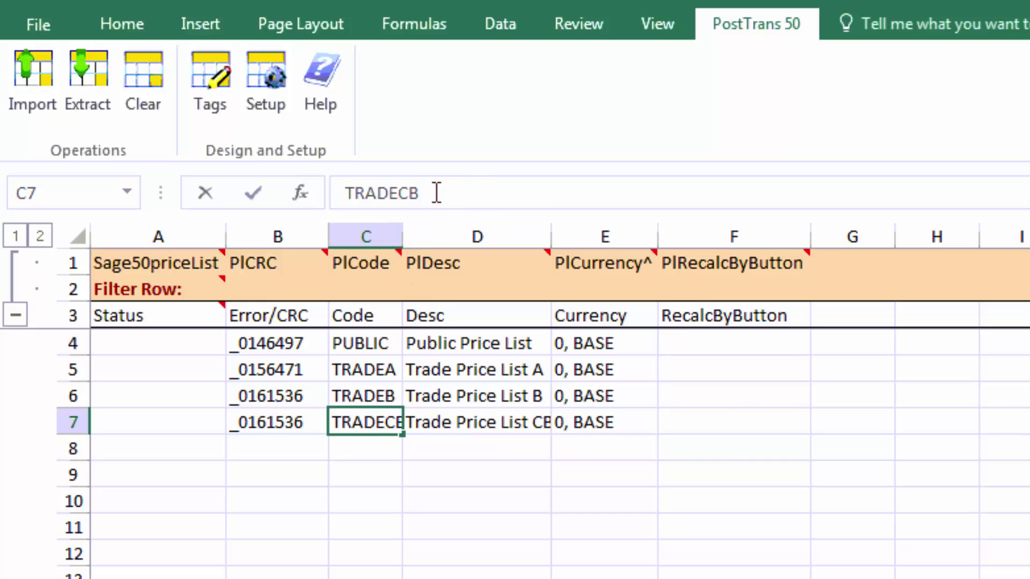
key(BackSpace)
drag(532, 456, 527, 483)
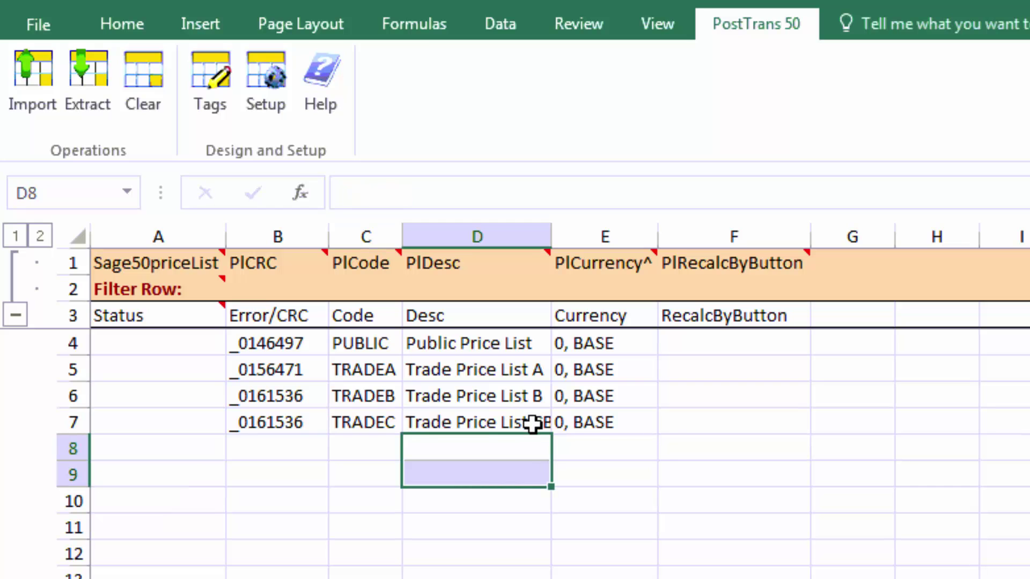
Correct the description in row 7 to Trade Price List C and import the new price list into Sage
click(533, 424)
click(502, 192)
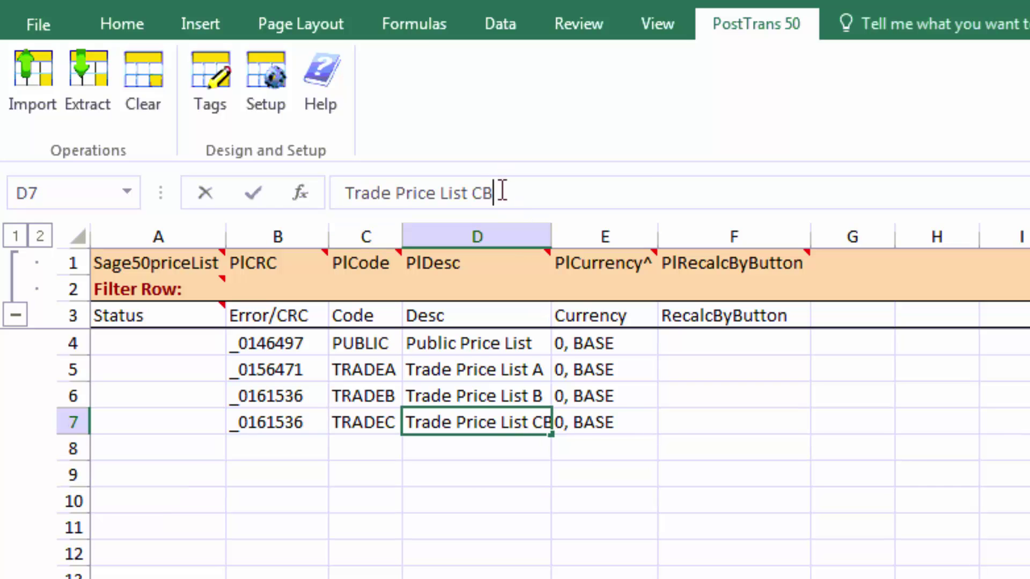
key(BackSpace)
click(617, 472)
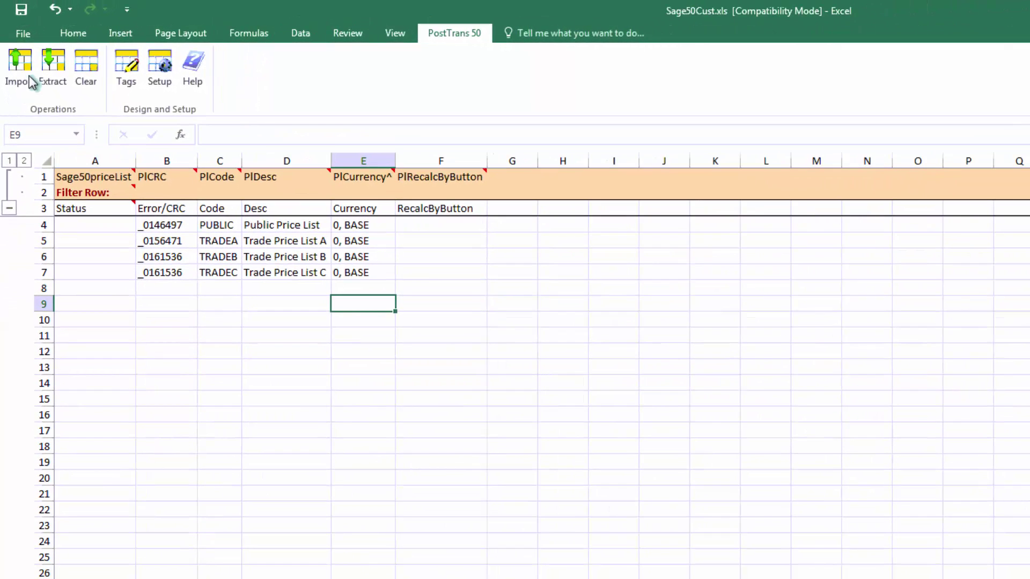
click(28, 73)
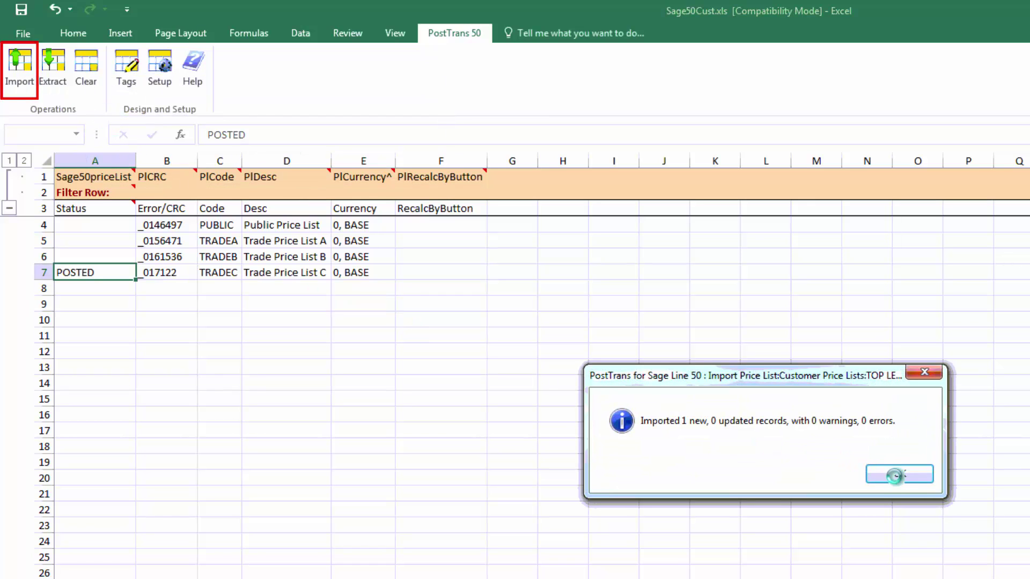
click(900, 474)
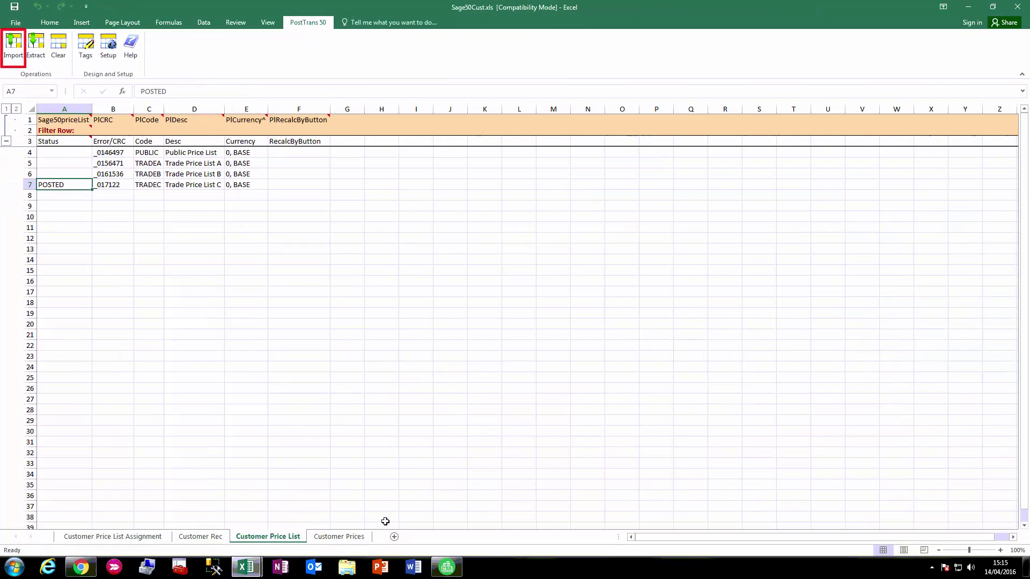
Extract the TRADEA prices again into the Customer Prices sheet, overwriting all rows
click(339, 537)
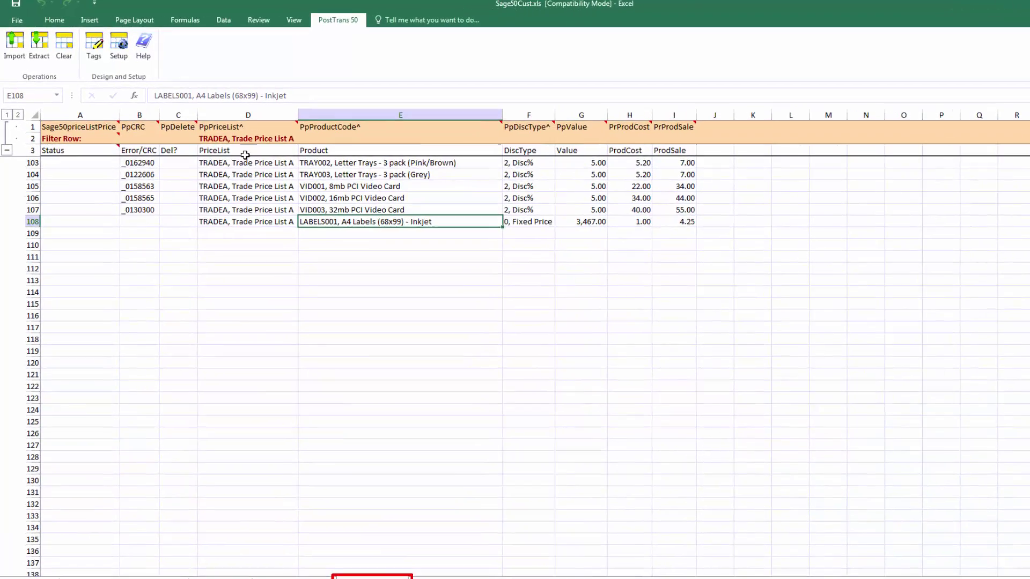
click(40, 43)
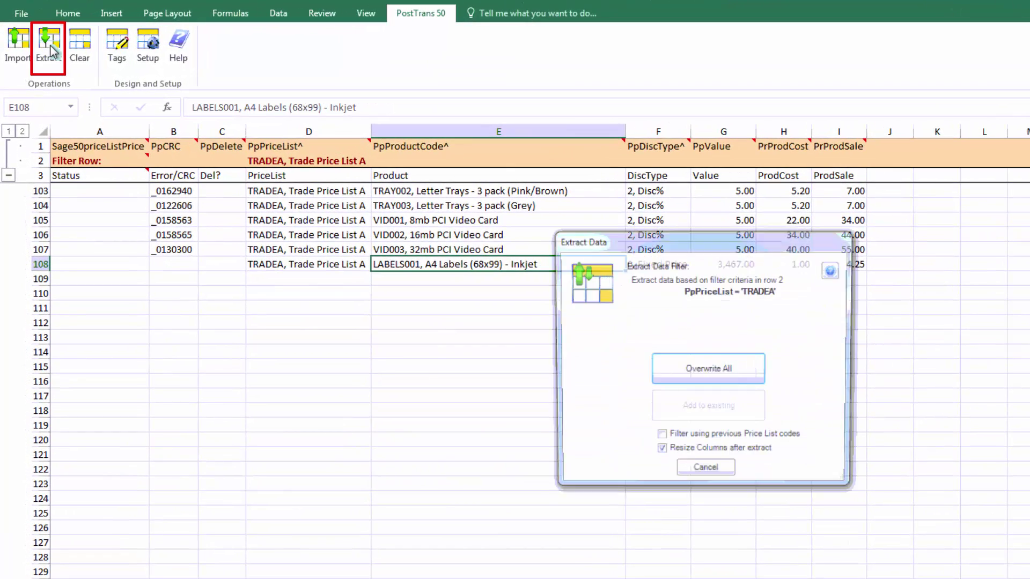
click(732, 382)
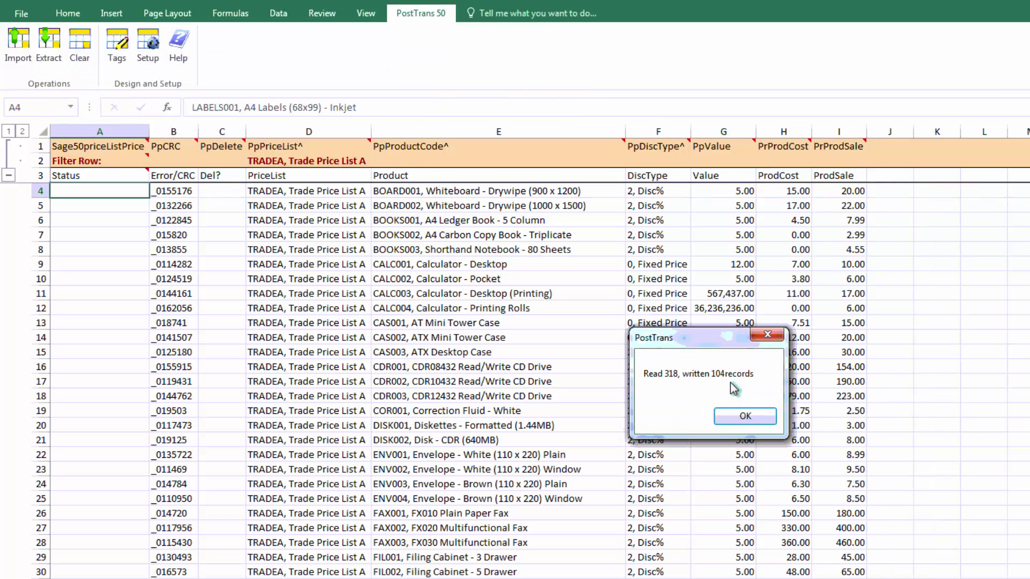
click(740, 416)
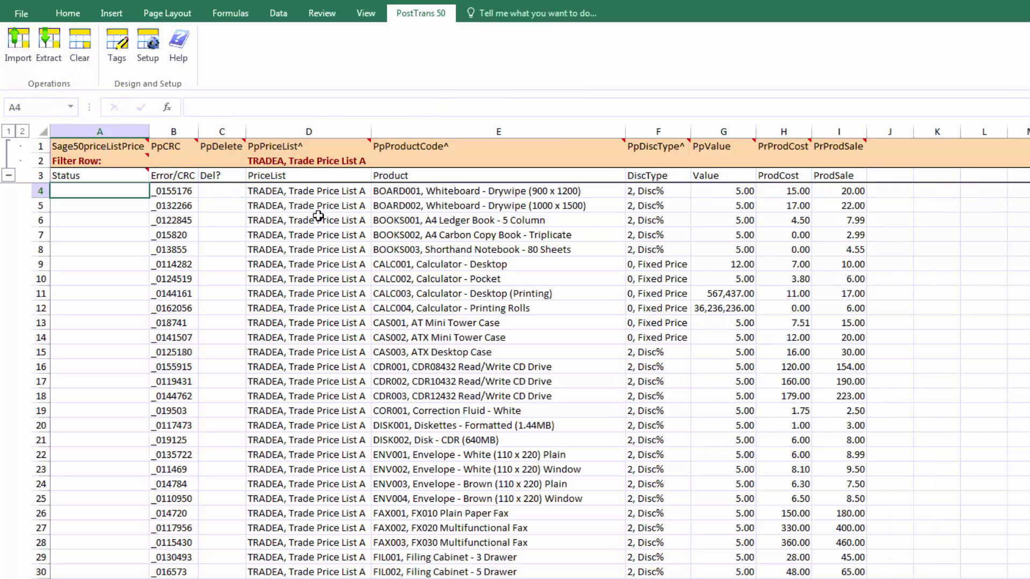
Change the price list of BOARD001 in row 4 to TRADEC, TRADE PRICE LIST C by looking up "tr"
click(293, 192)
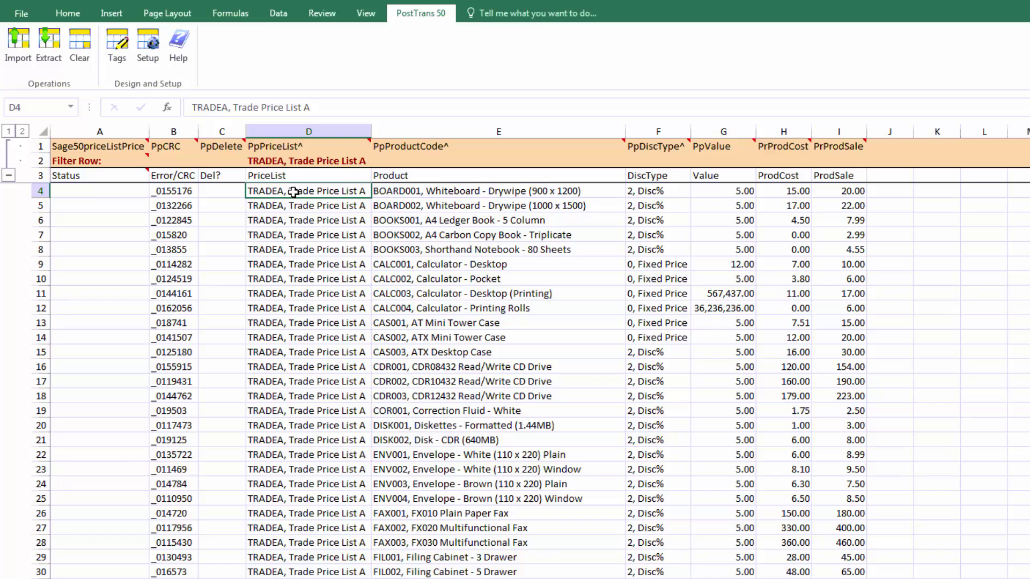
text(tr)
key(Tab)
key(Down)
key(Down)
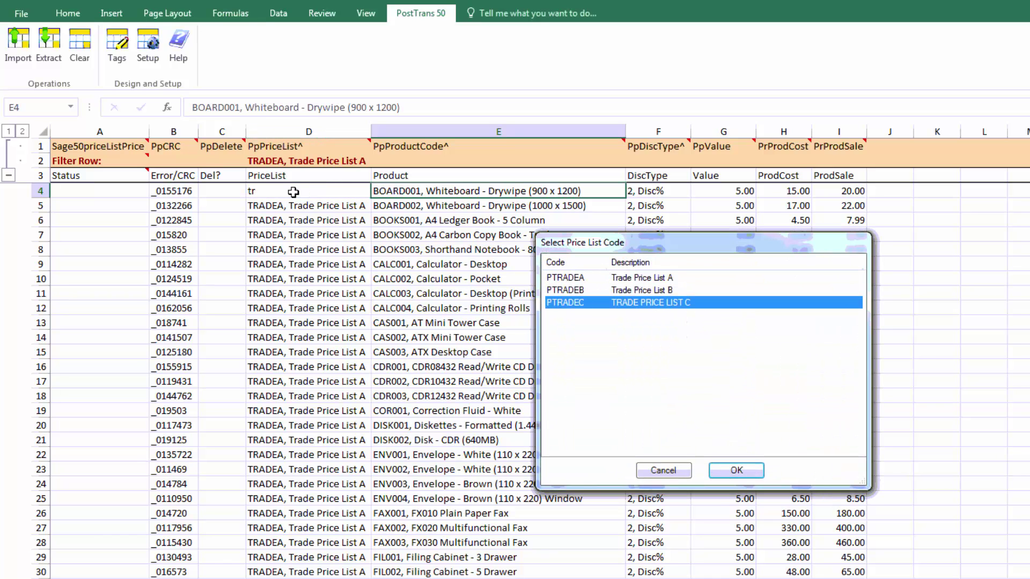
key(Return)
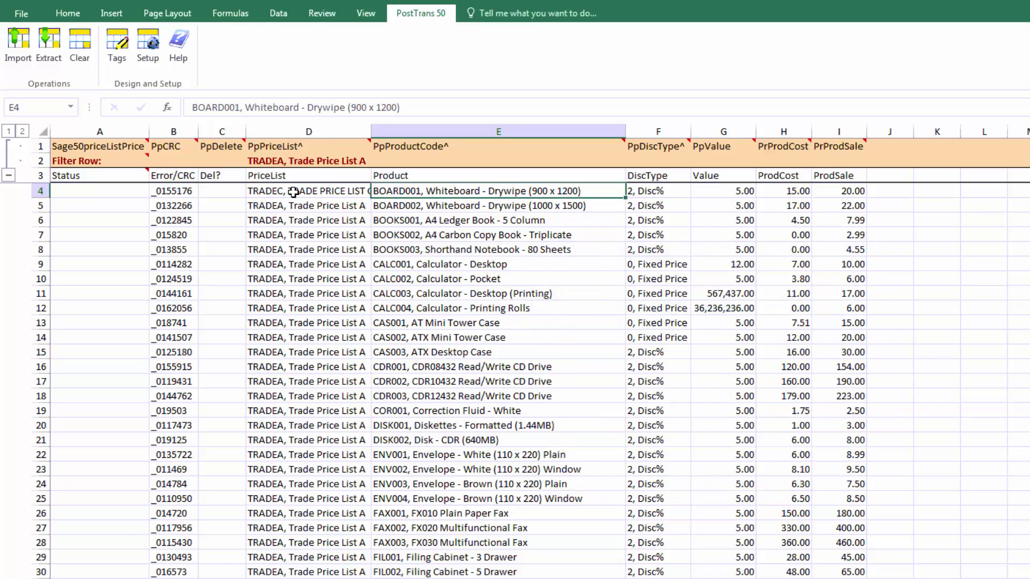
Fill the TRADEC price list from row 4 down the PriceList column for all product rows
click(369, 194)
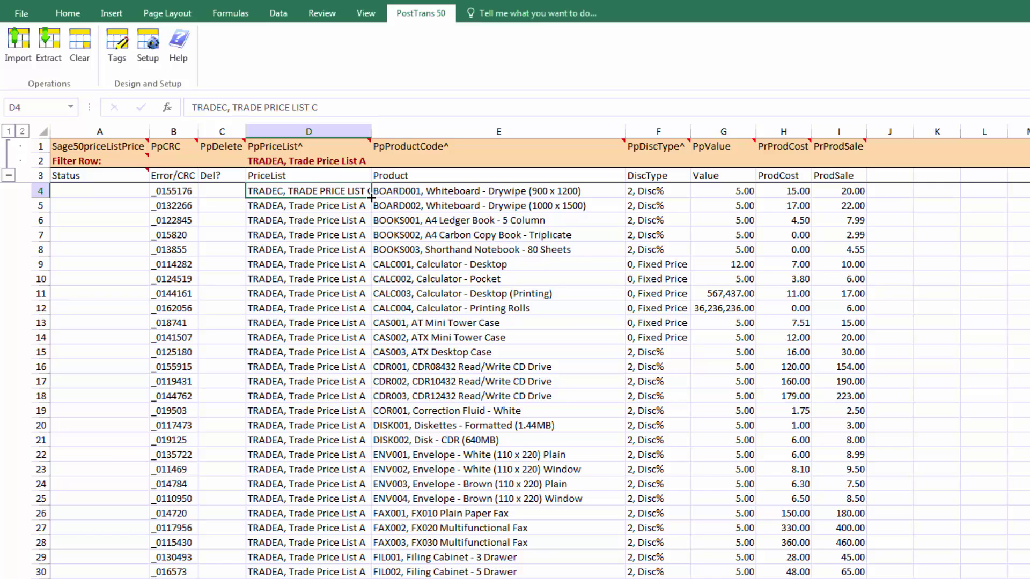
double_click(371, 198)
drag(323, 308, 322, 322)
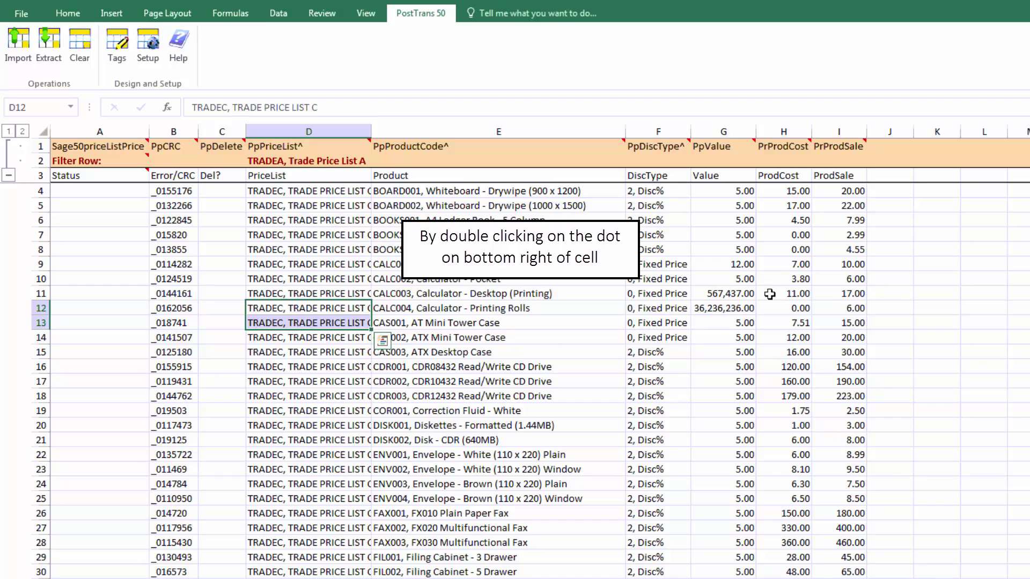
Set the discount values of BOOKS001, BOOKS002 and BOOKS003 in rows 6 to 8 to 8
click(733, 296)
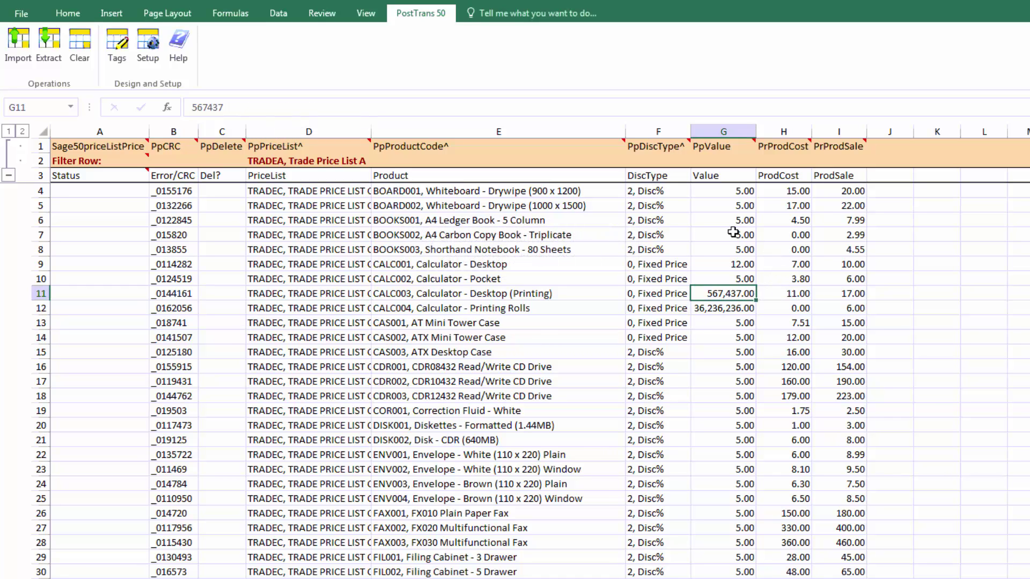
click(734, 221)
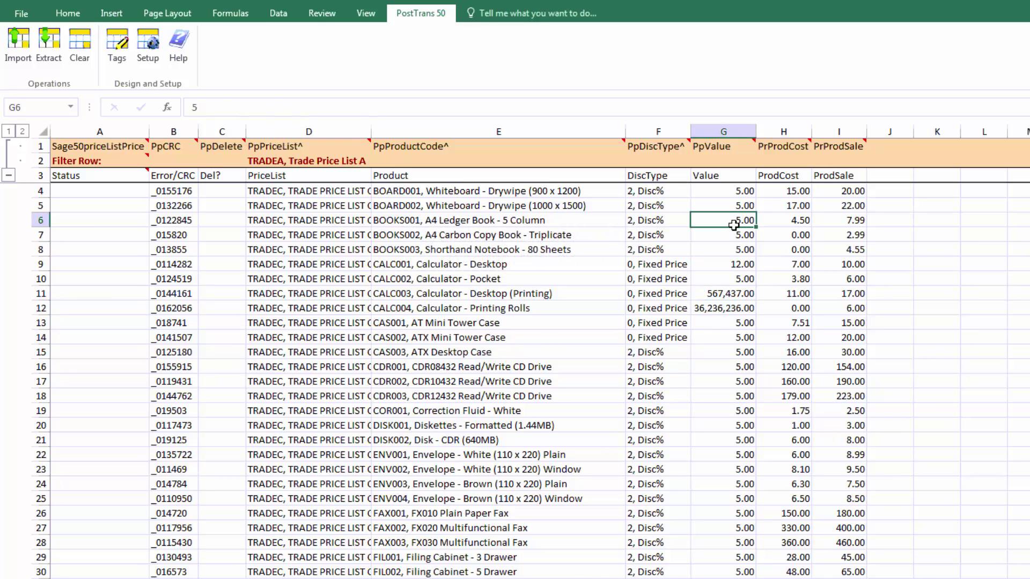
text(8)
key(Return)
text(8)
key(Return)
text(8)
key(Return)
Set the discount values of CDR001 and CDR002 in rows 16 and 17 to 8
key(Down)
key(Down)
key(Down)
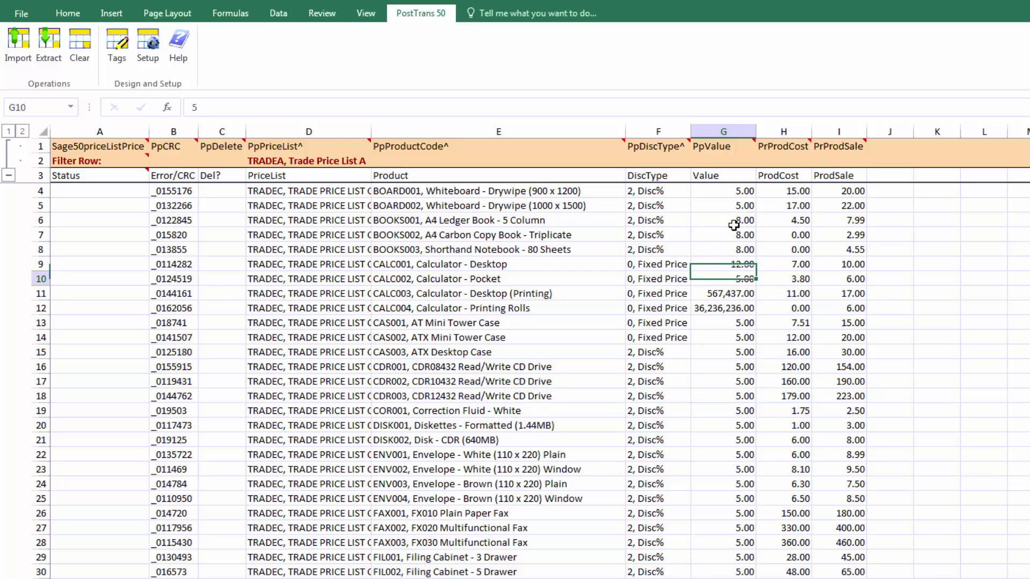
key(Down)
key(Down)
key(Down)
key(Down)
text(8)
key(Return)
text(8)
Set the discount value of CAS003 in row 15 to 8 and fill the 8 from row 16 down the Value column
key(Up)
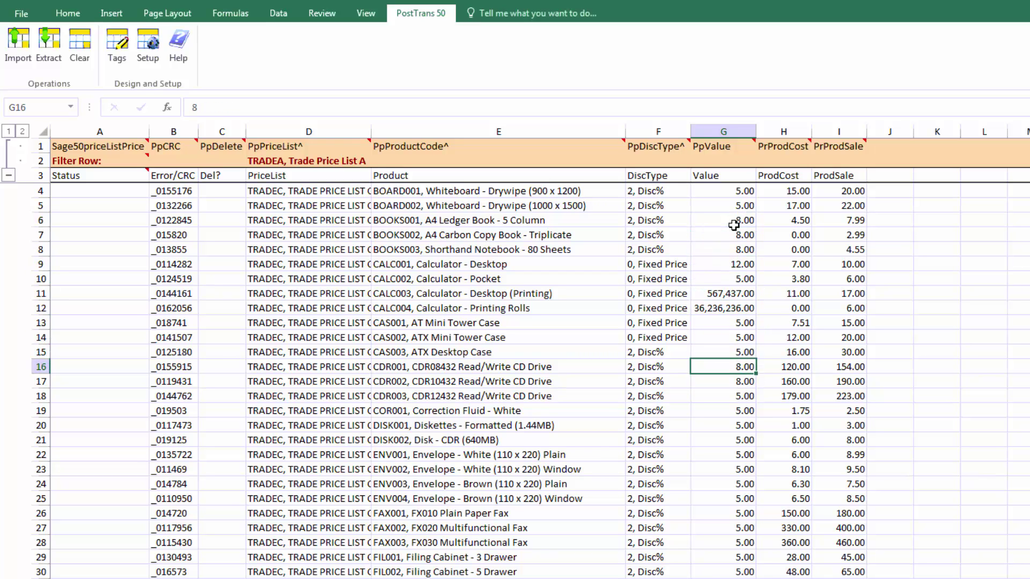
key(Up)
text(8)
key(Return)
double_click(756, 374)
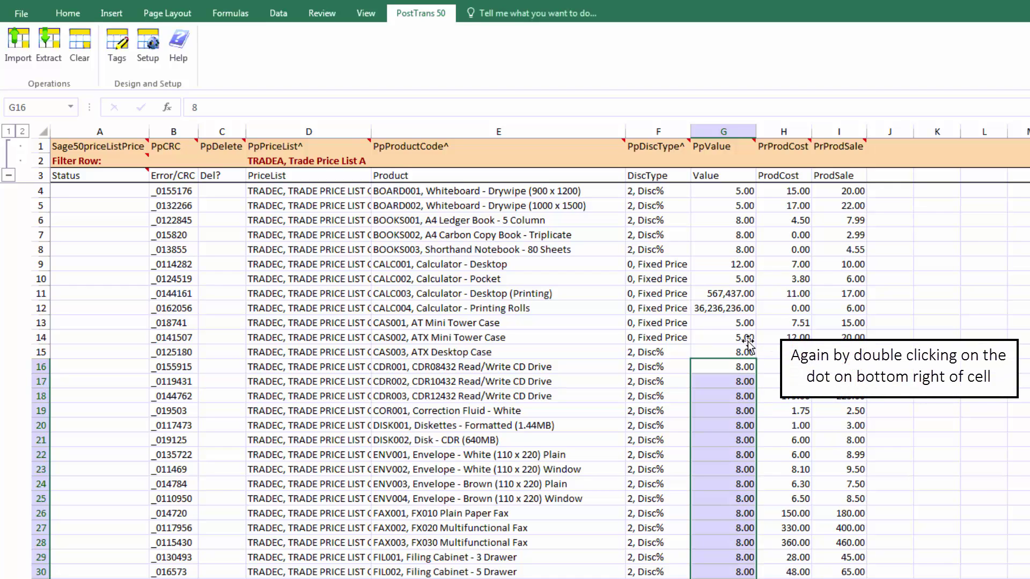
drag(740, 353, 735, 338)
Set the fixed price value of CALC003, Calculator - Desktop (Printing), in row 11 to 236326236
click(718, 294)
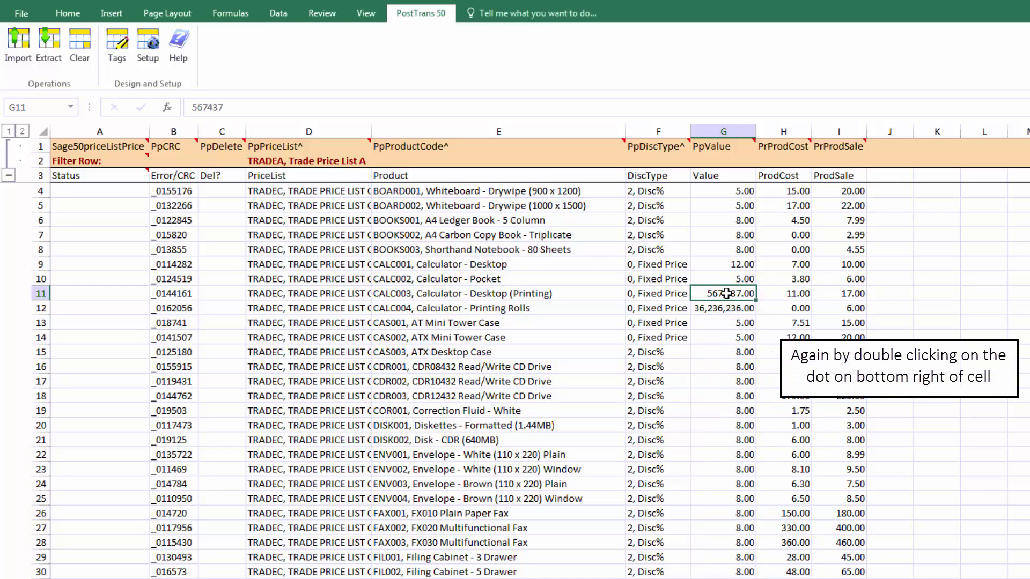
text(sfasg)
key(BackSpace)
key(BackSpace)
key(BackSpace)
key(BackSpace)
key(BackSpace)
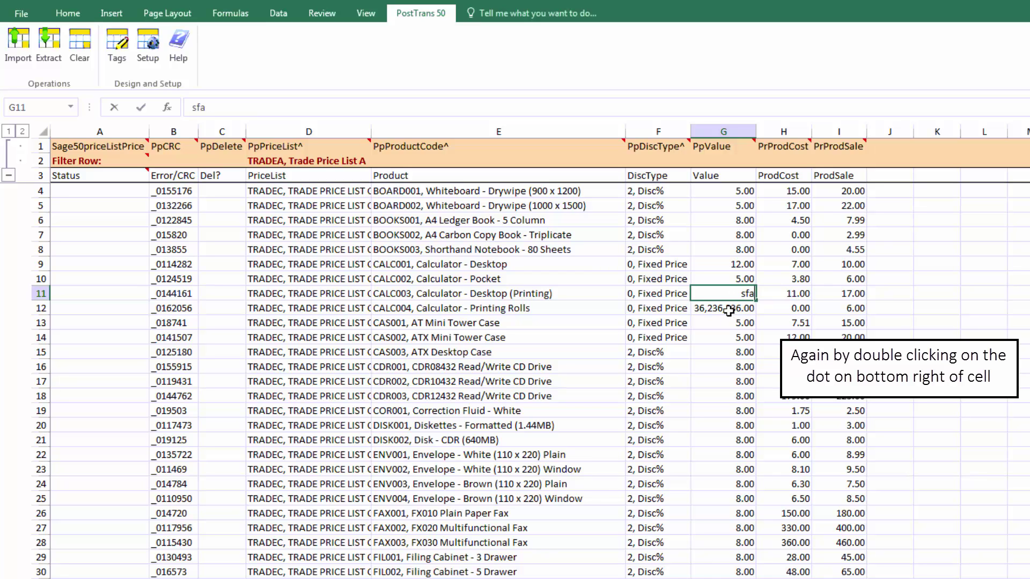
text(236326)
click(725, 325)
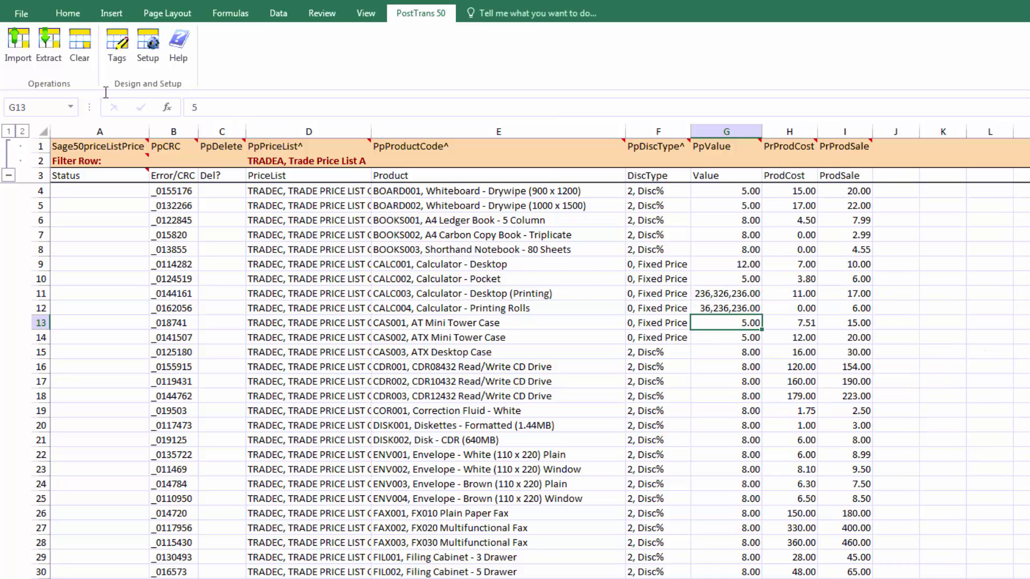
Import the completed TRADEC price list rows into Sage and dismiss the import summary
click(19, 50)
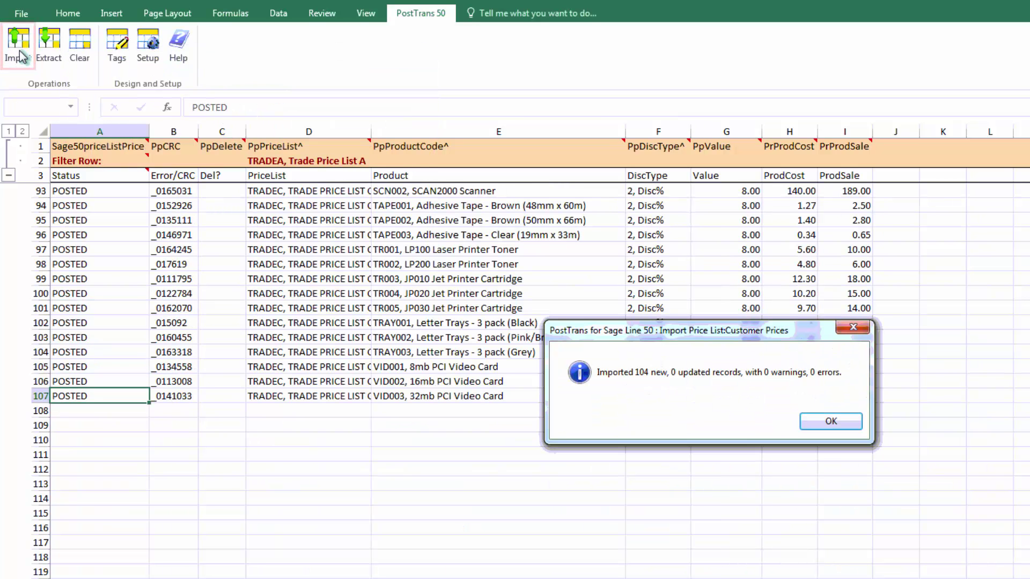
click(820, 422)
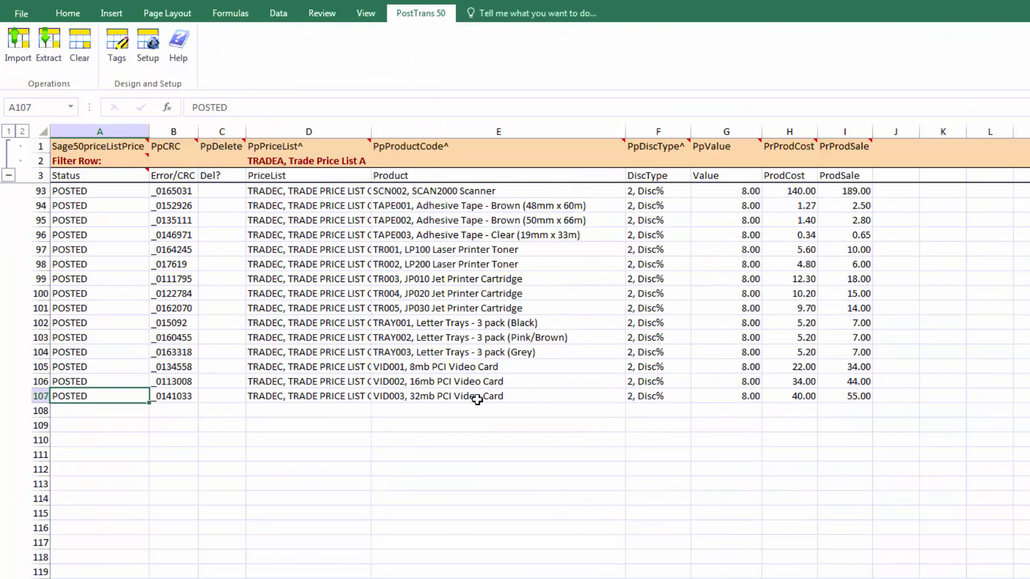
Switch to Sage 50, check the pricing structure of product LABELS002, and close its record
key(alt+Tab)
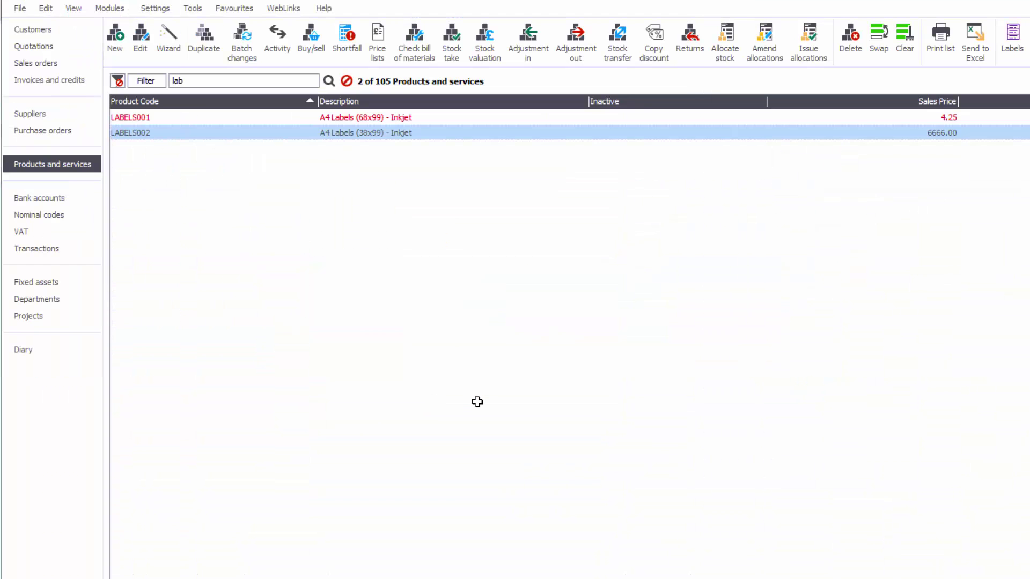
double_click(250, 137)
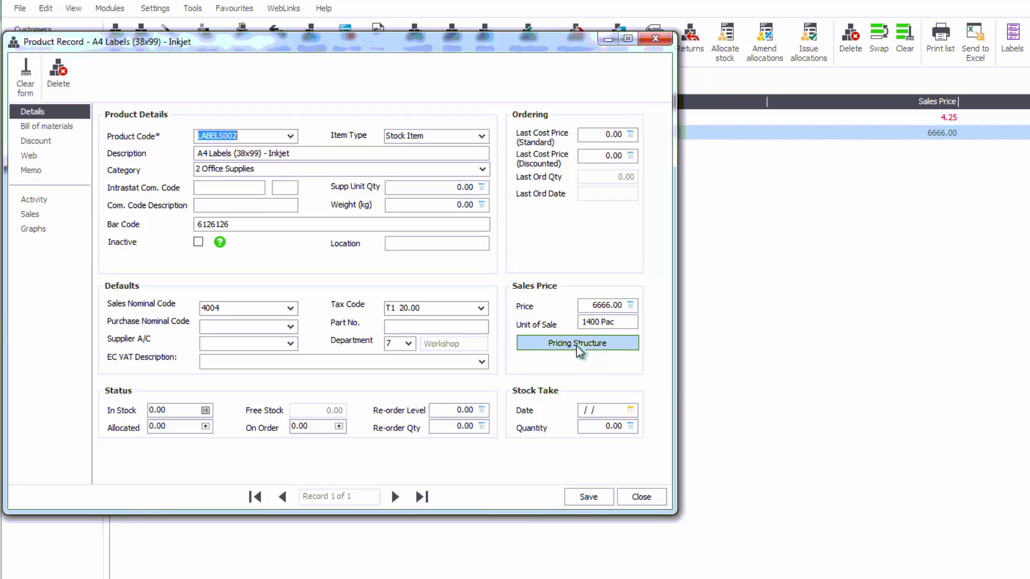
click(578, 344)
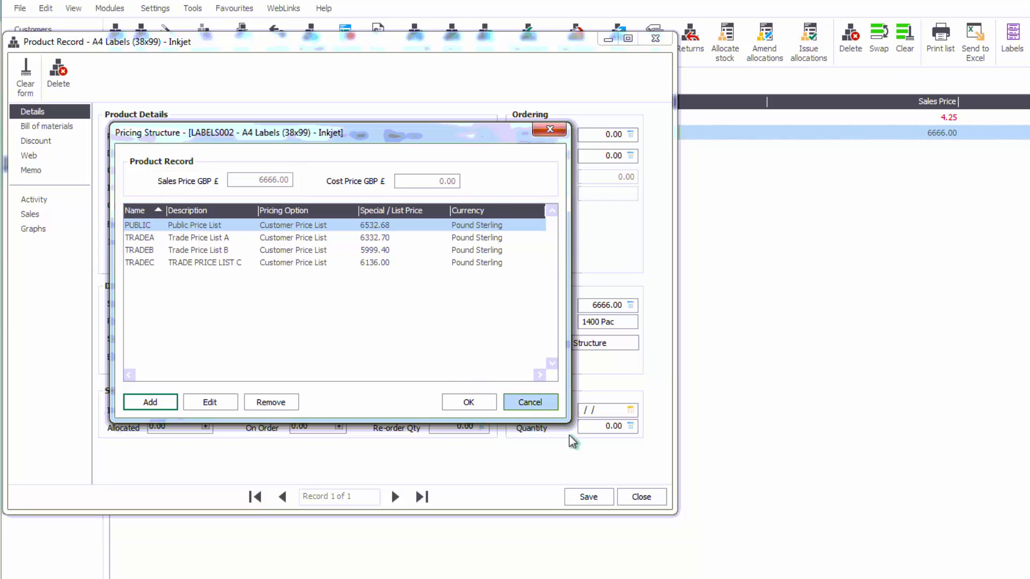
click(636, 500)
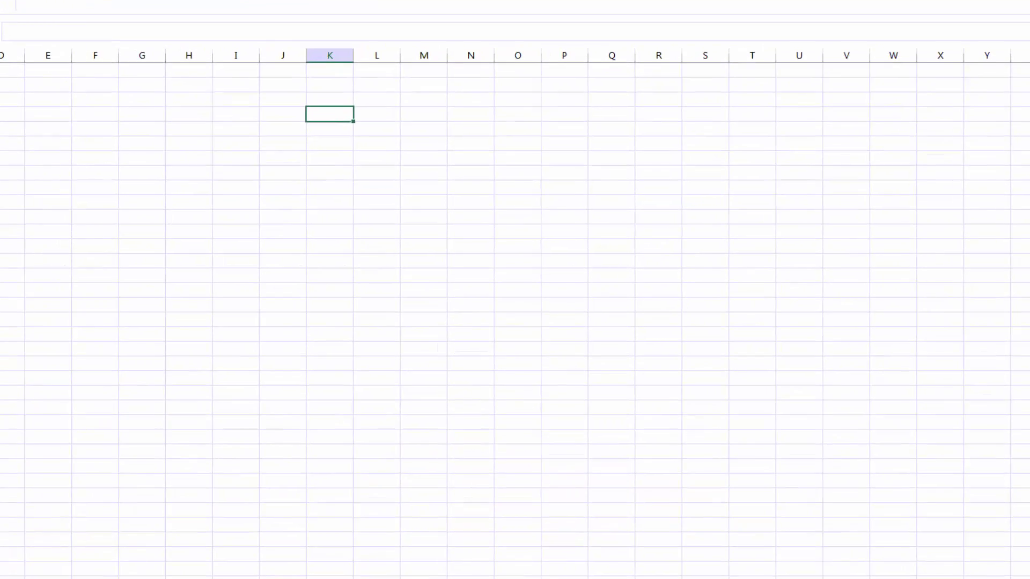
Search the PostTrans example templates for "demo" and open the Nominal - Contra template
click(134, 55)
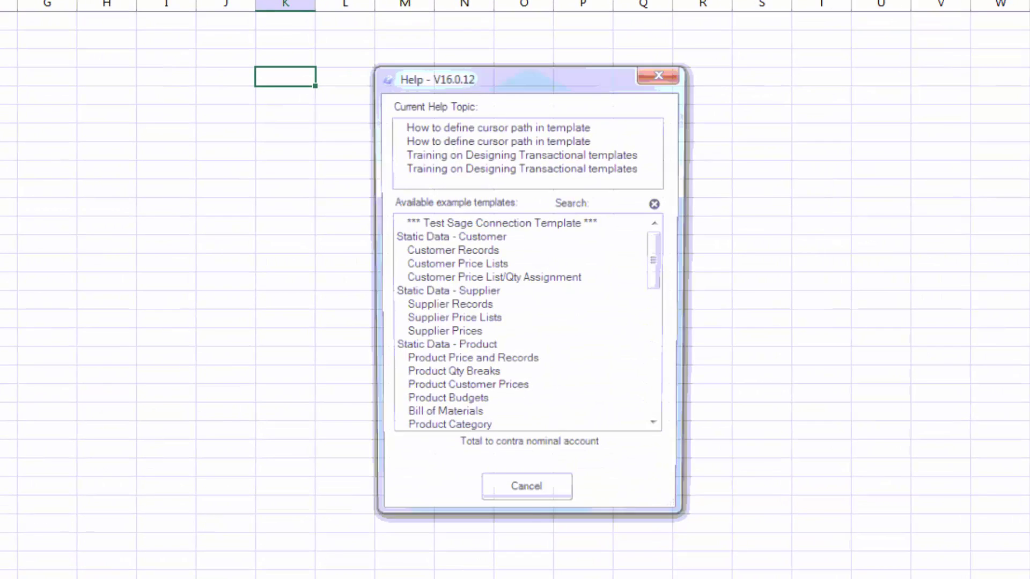
click(604, 203)
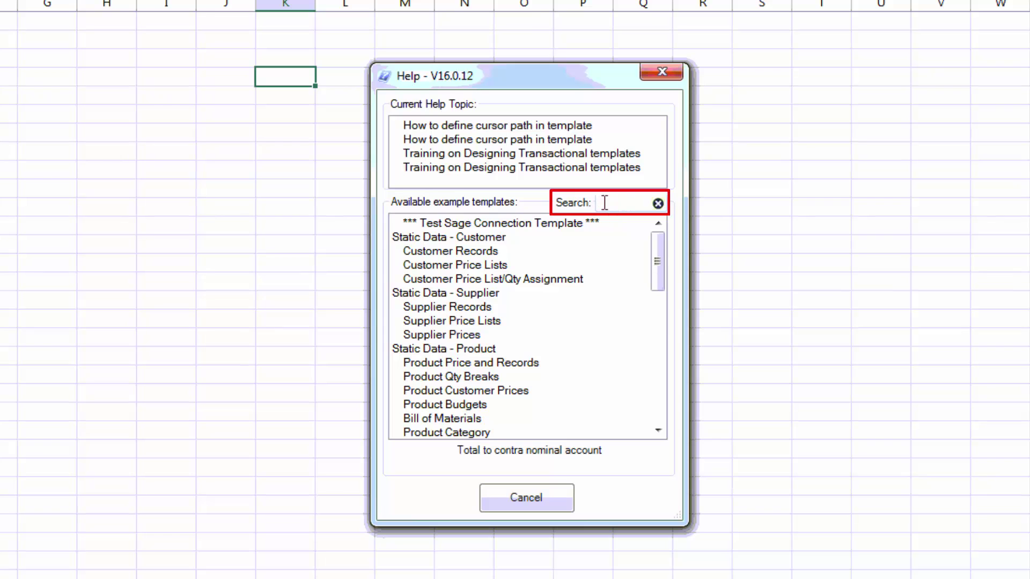
text(demo)
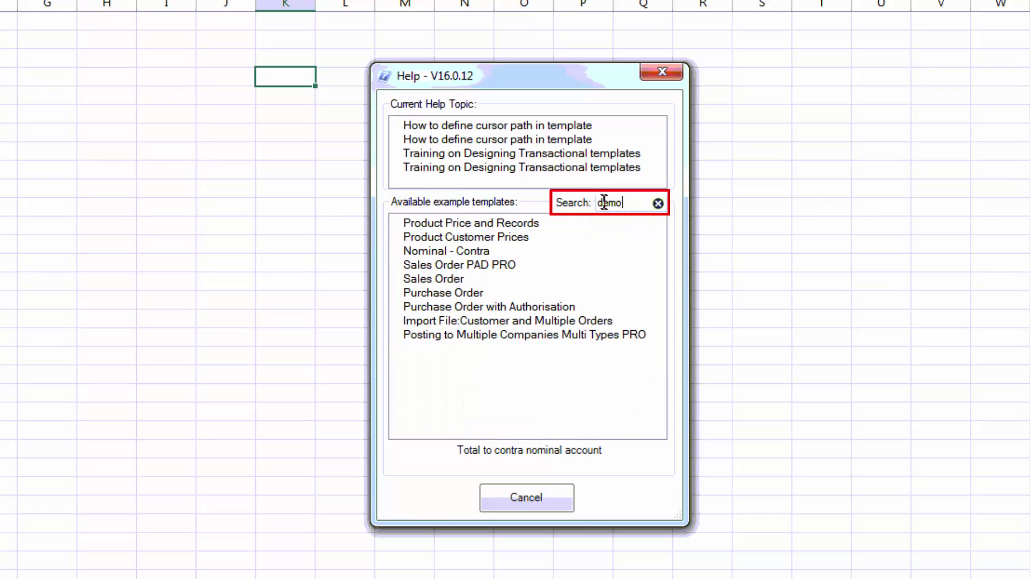
click(468, 261)
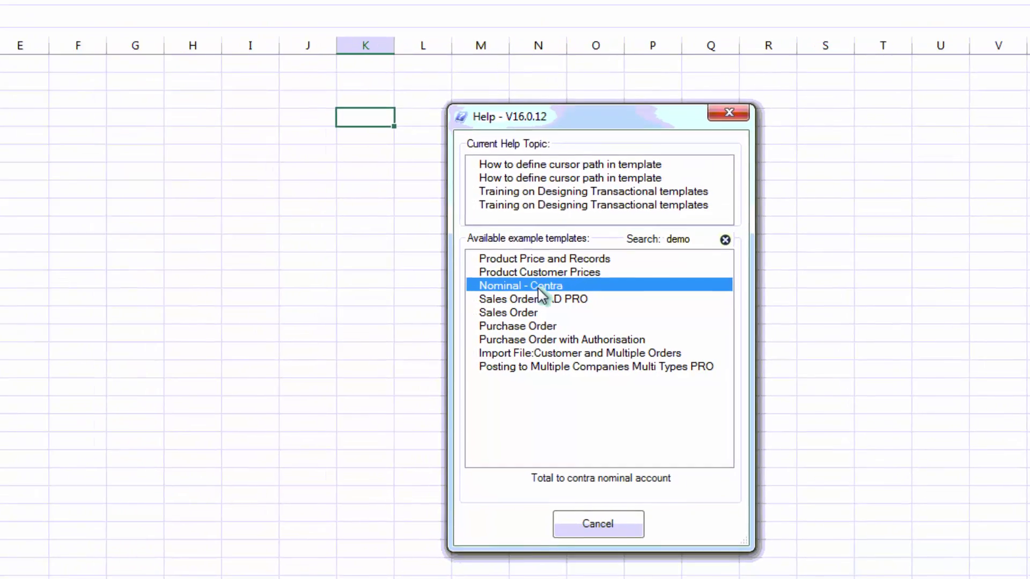
double_click(468, 251)
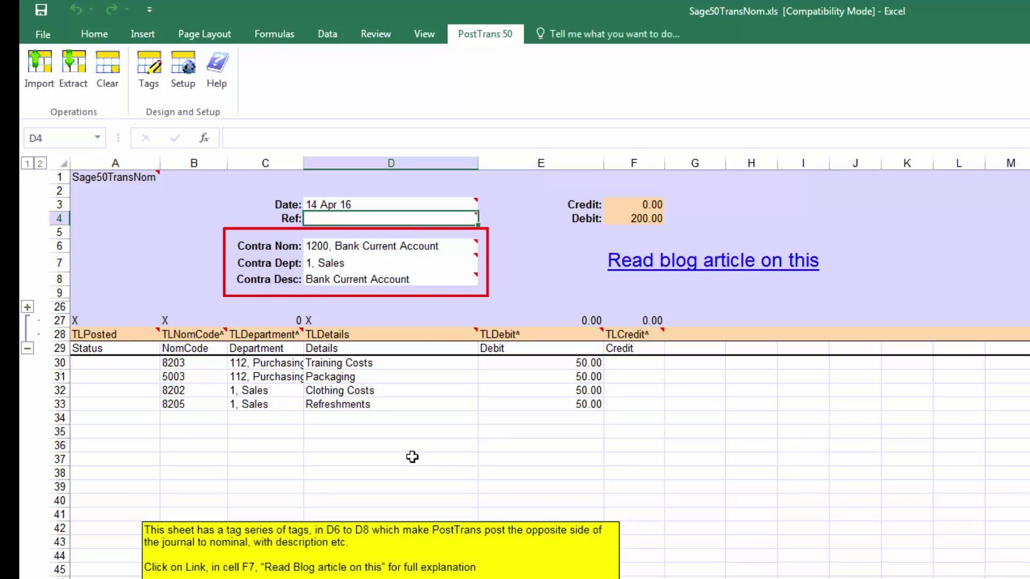
Examine the template's date, reference and contra header cells, the type cell A1 and the tag row 28
click(375, 246)
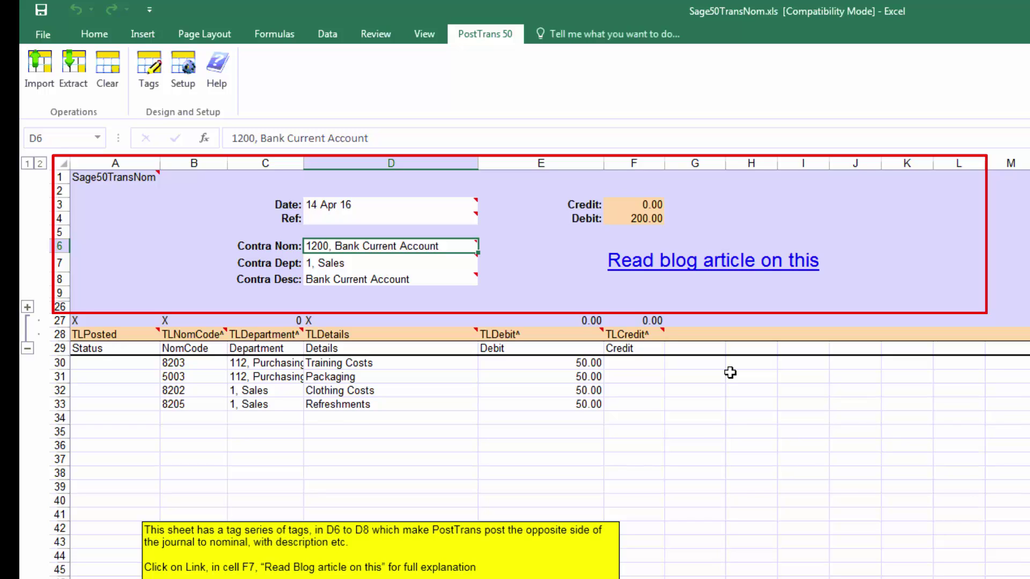
click(358, 207)
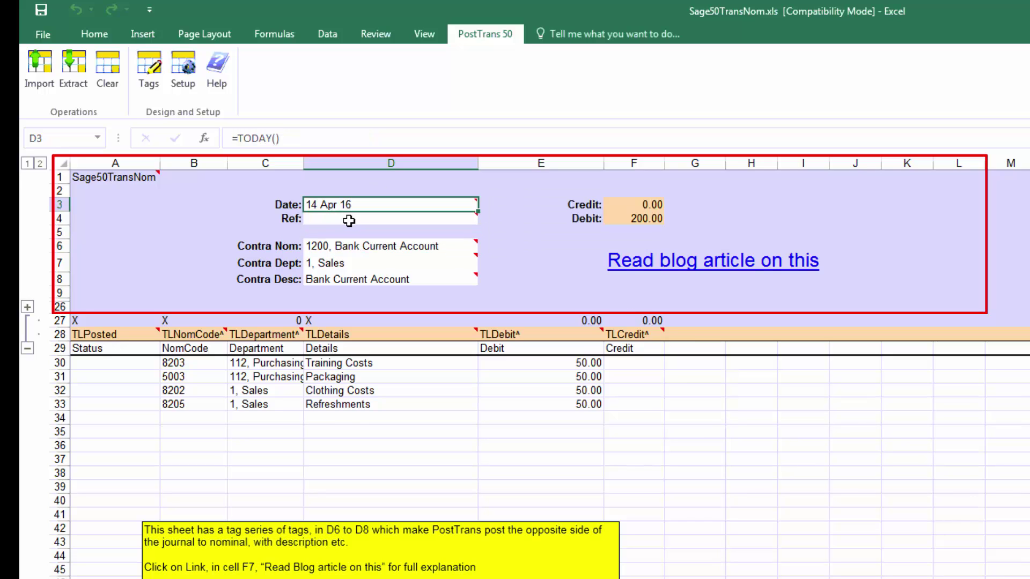
click(349, 222)
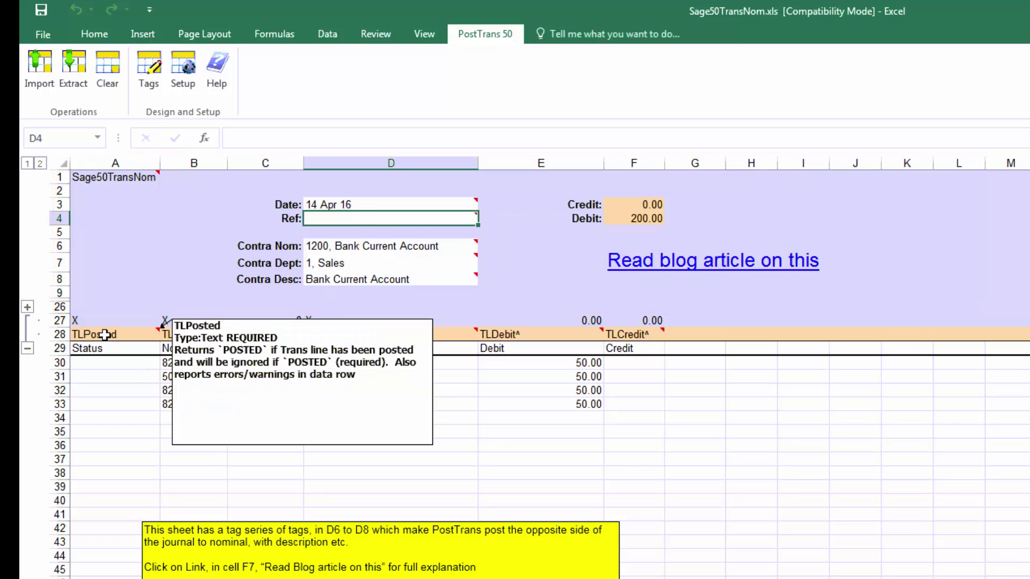
click(105, 334)
click(100, 177)
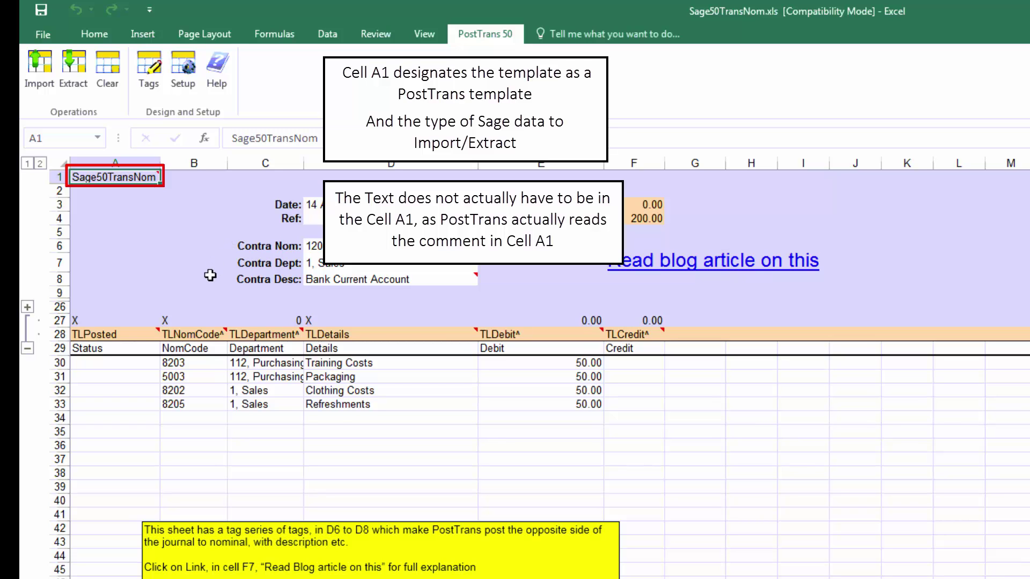
click(118, 334)
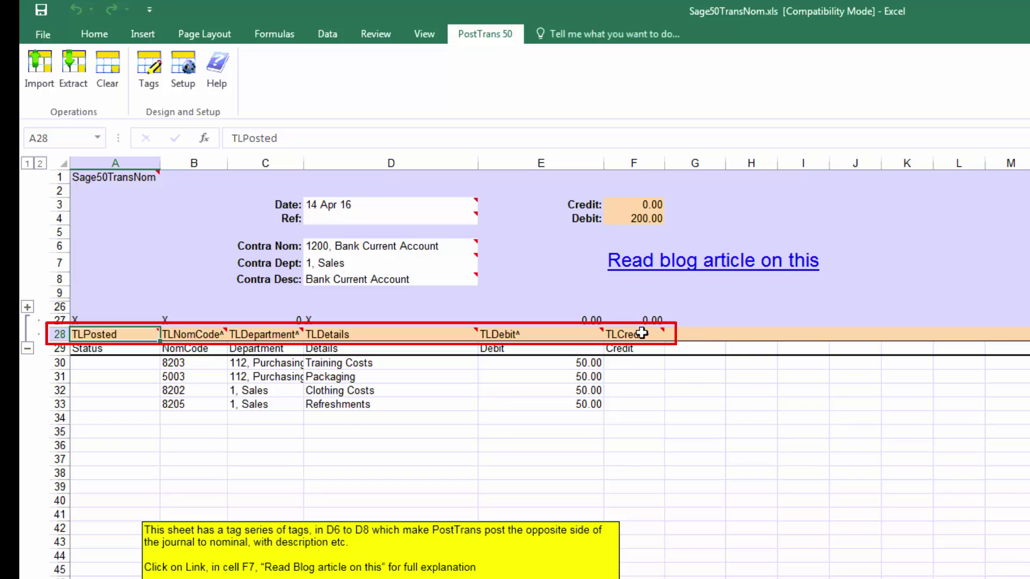
mouse_move(642, 333)
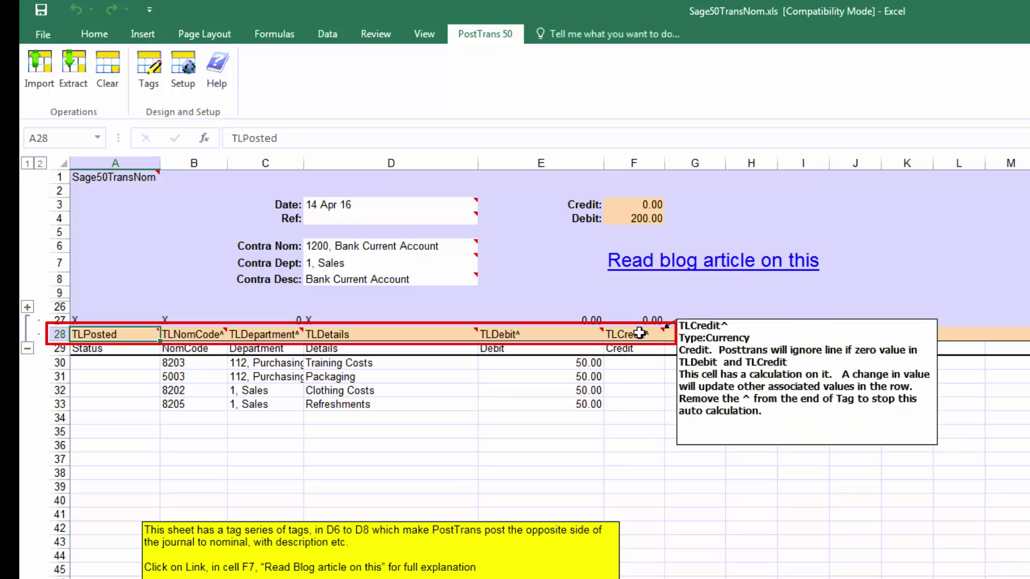
Examine the department, details and debit entries of the journal lines and the tag comment on the Contra Nom cell
drag(251, 365, 243, 420)
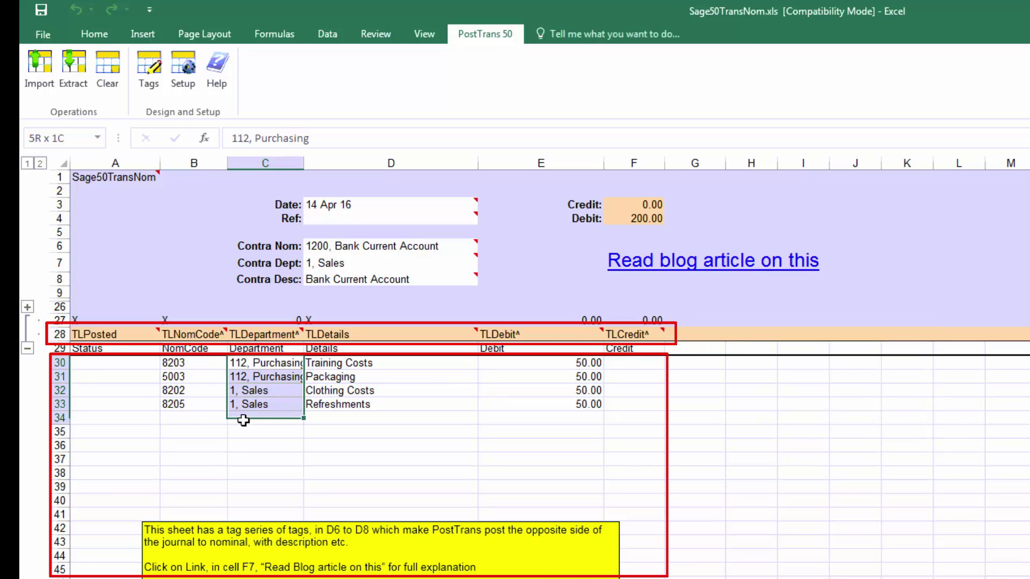
drag(349, 366, 350, 405)
click(584, 364)
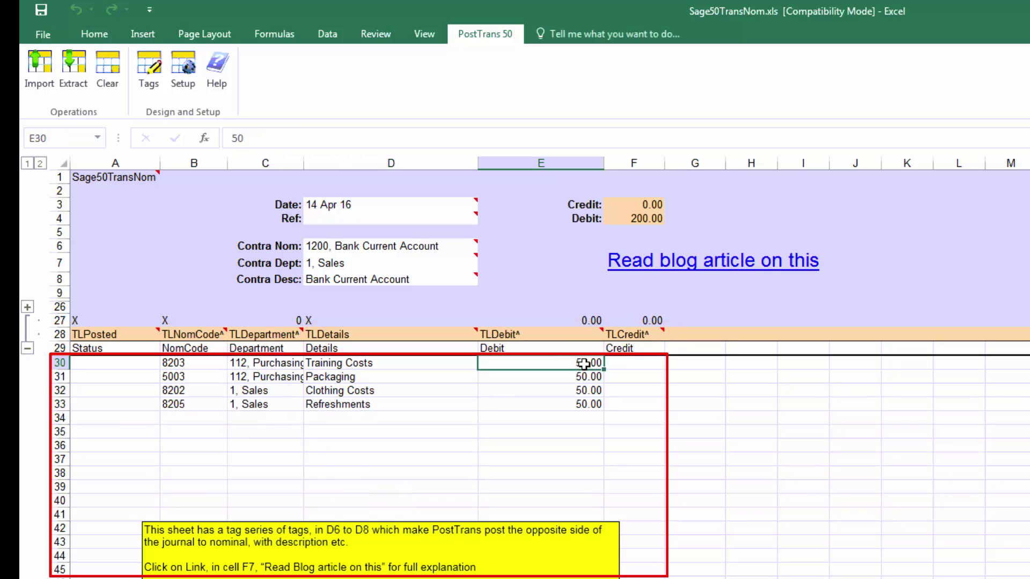
drag(584, 364, 583, 405)
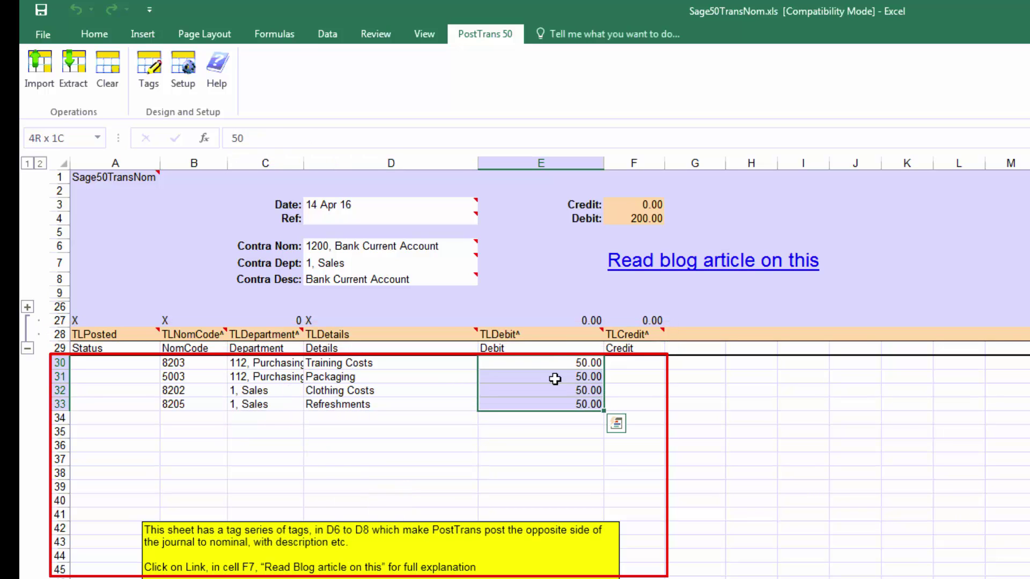
click(511, 288)
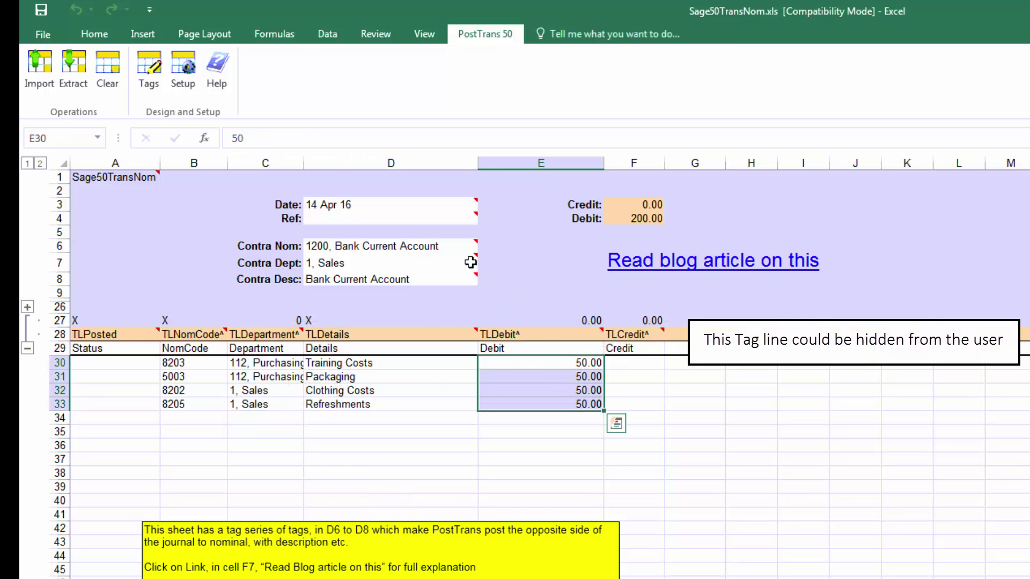
click(424, 246)
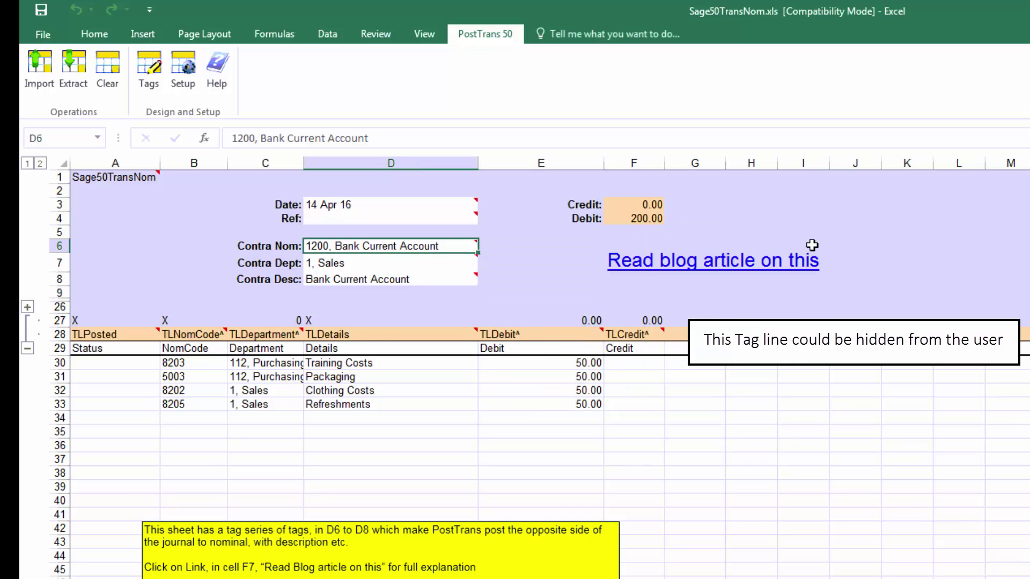
mouse_move(455, 248)
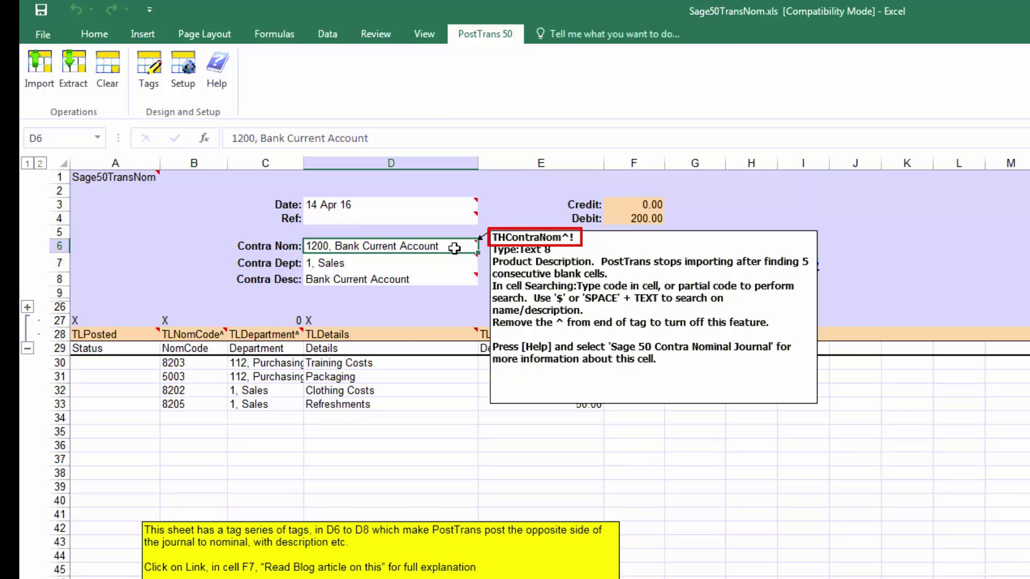
mouse_move(455, 218)
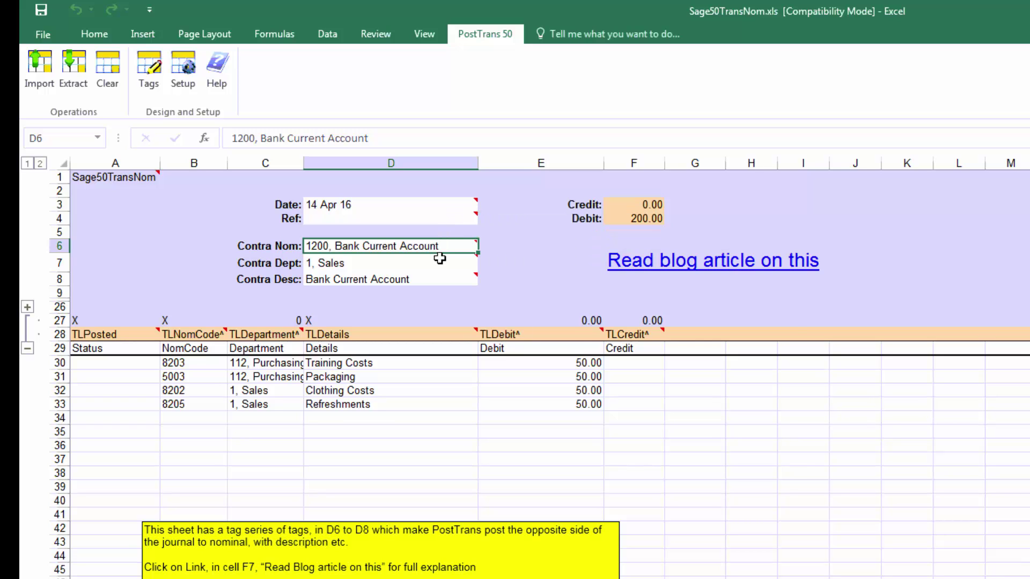
Set the journal's Ref to Test and try to import the nominal journal into Sage
click(374, 219)
text(Test)
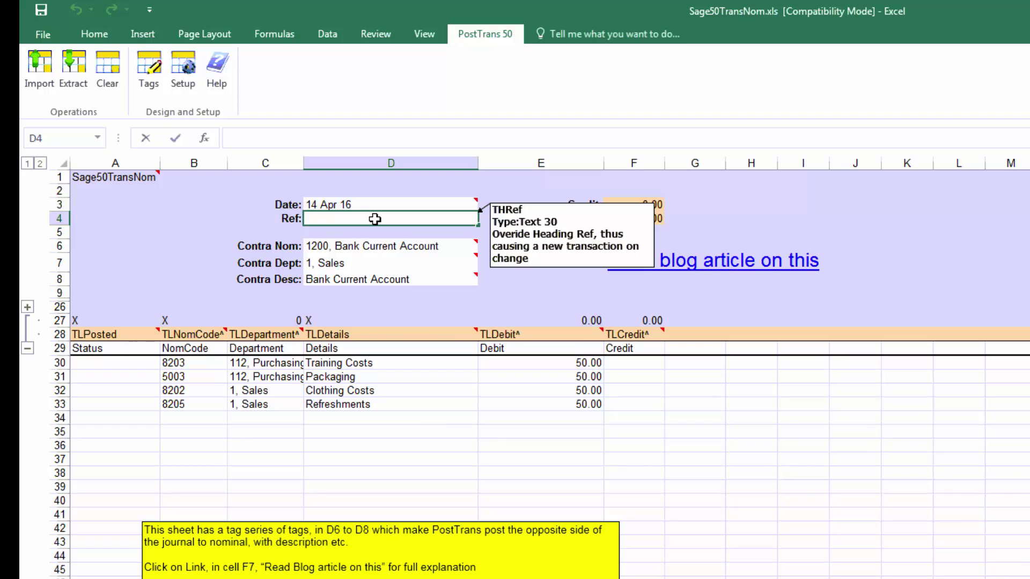
key(Return)
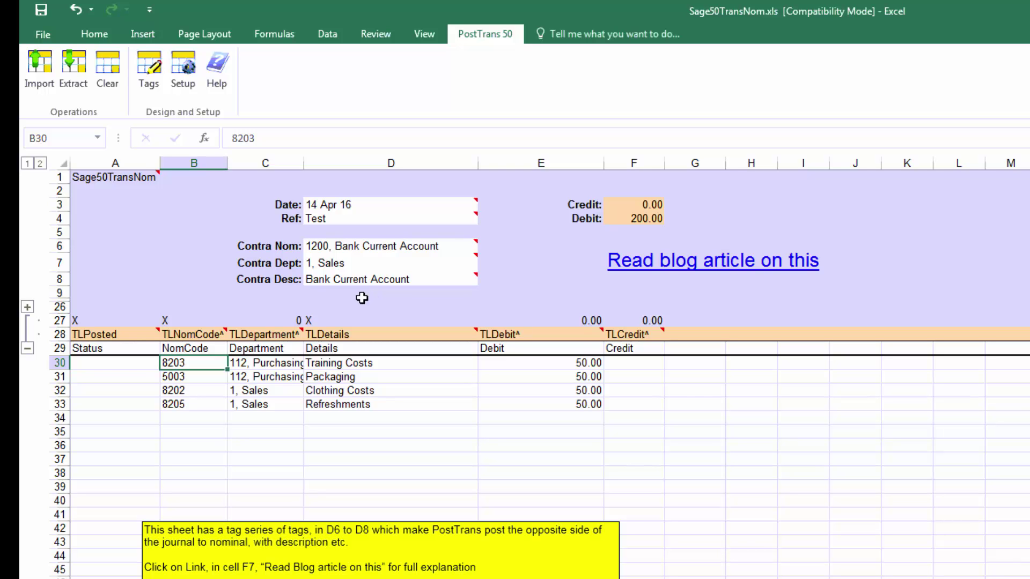
click(40, 72)
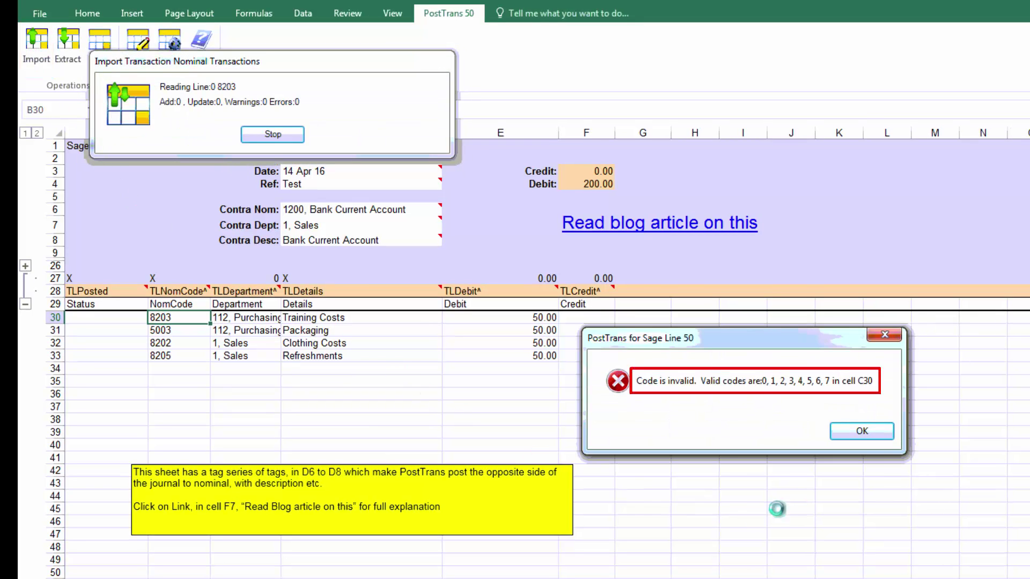
click(860, 433)
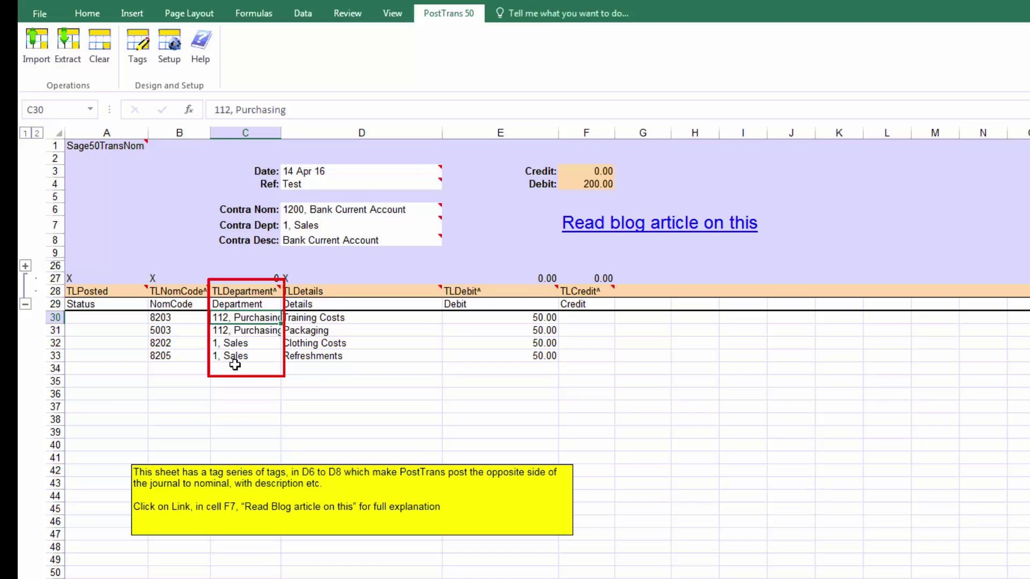
Look up the department codes for the Training Costs line in row 30 and choose 4, Admin
key(Tab)
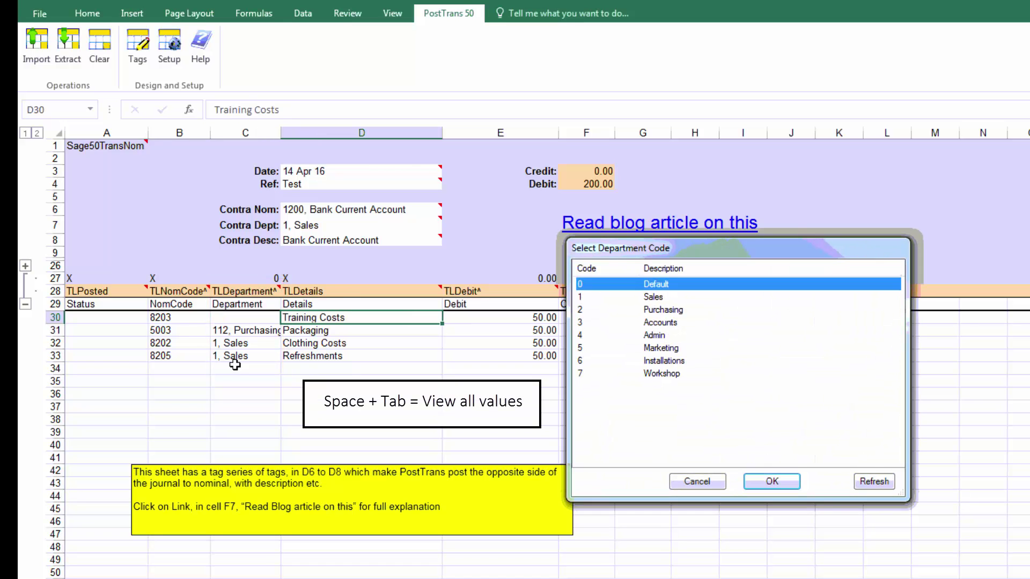
key(Down)
key(Down)
key(Down)
key(Down)
key(Return)
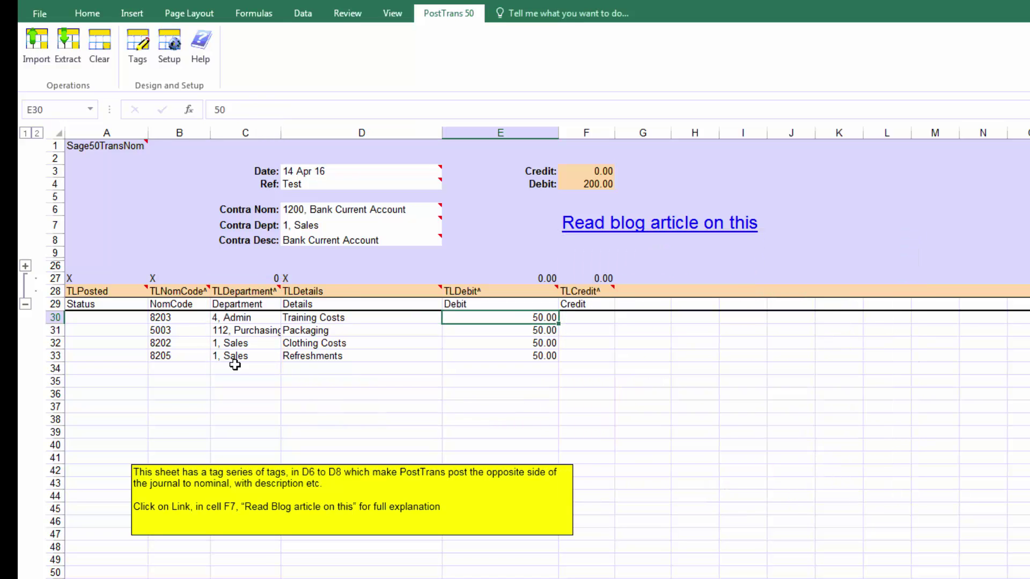
Set the department of the Packaging line in row 31 to code 4
key(Left)
key(Left)
key(Down)
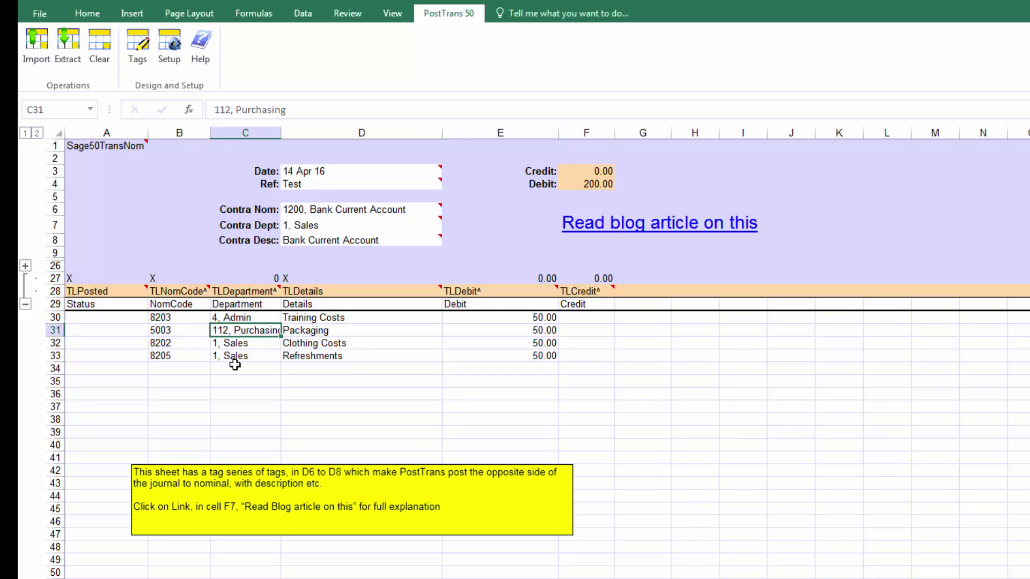
text(4)
key(Return)
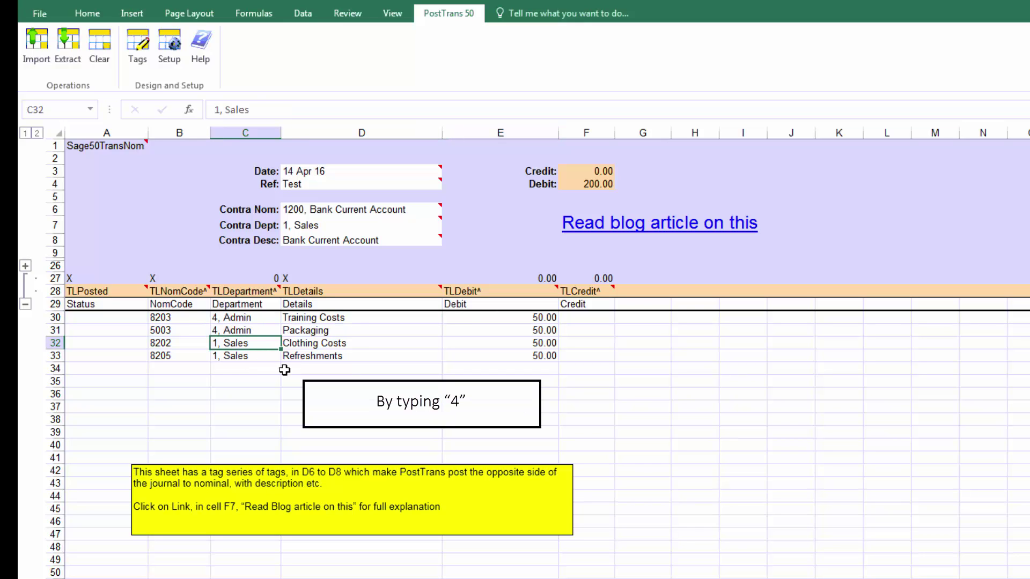
Import the nominal journal into Sage, post the transaction from its summary, and select the Packaging line's posted status
click(39, 57)
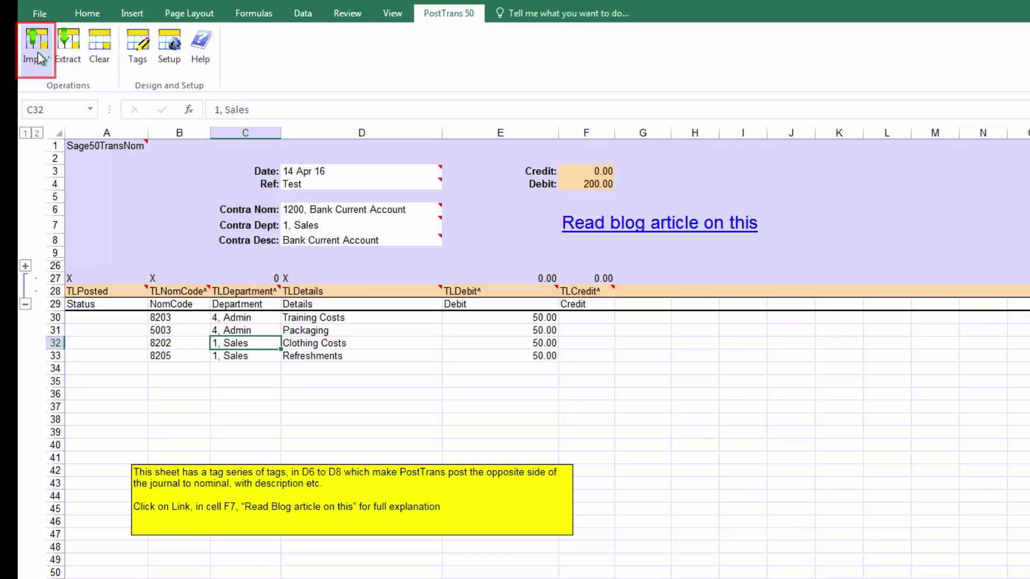
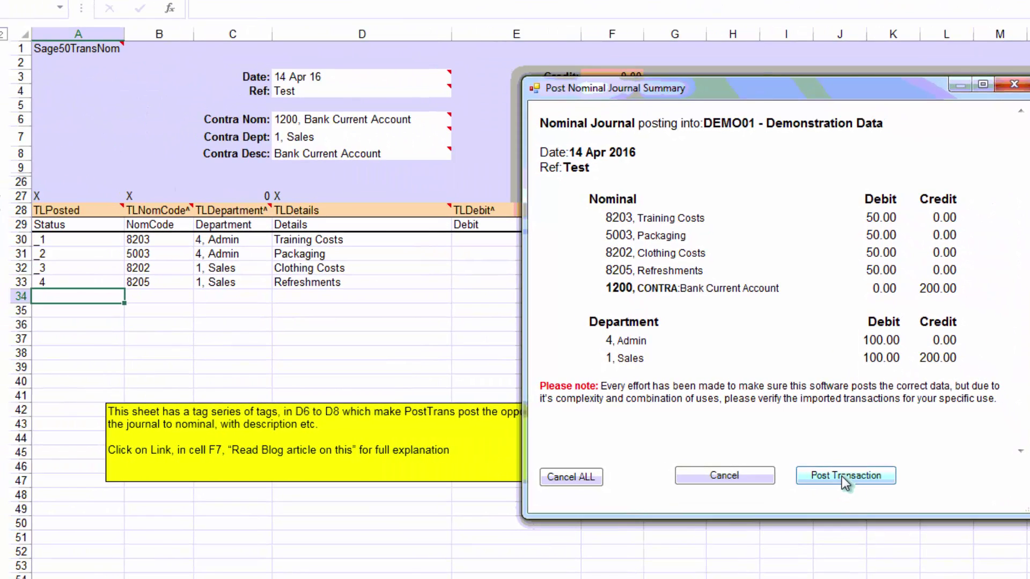
click(842, 476)
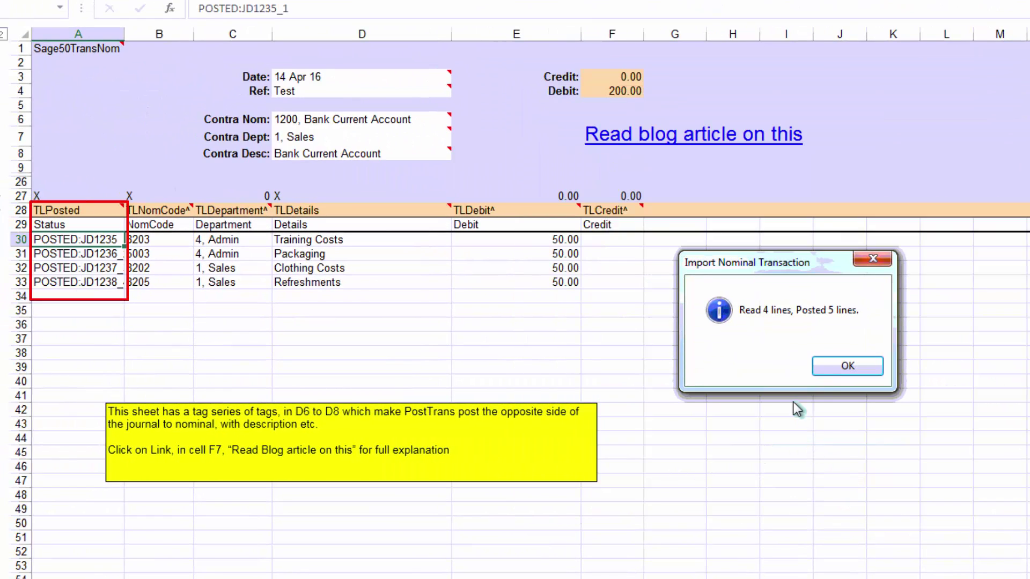
click(833, 368)
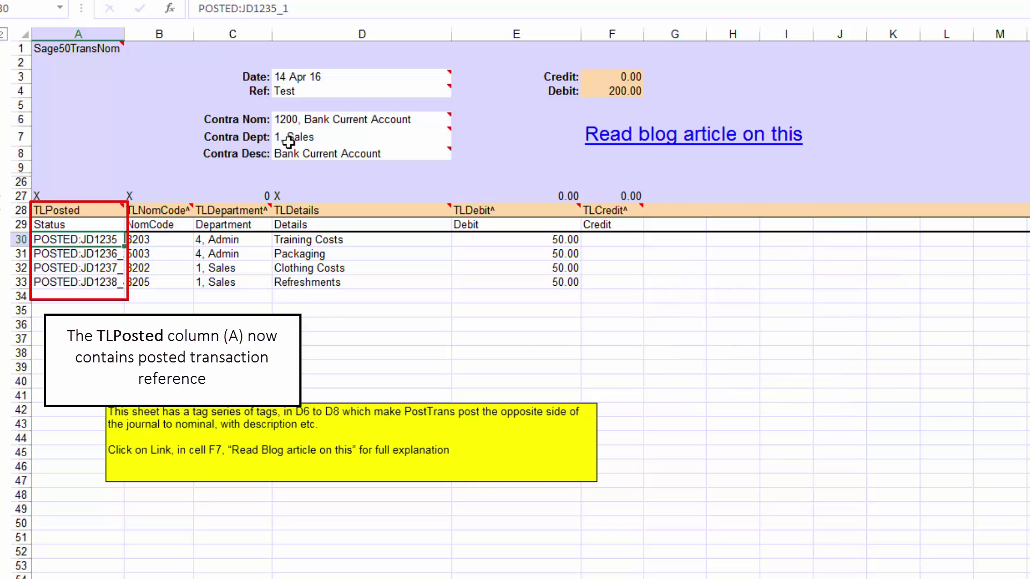
click(108, 256)
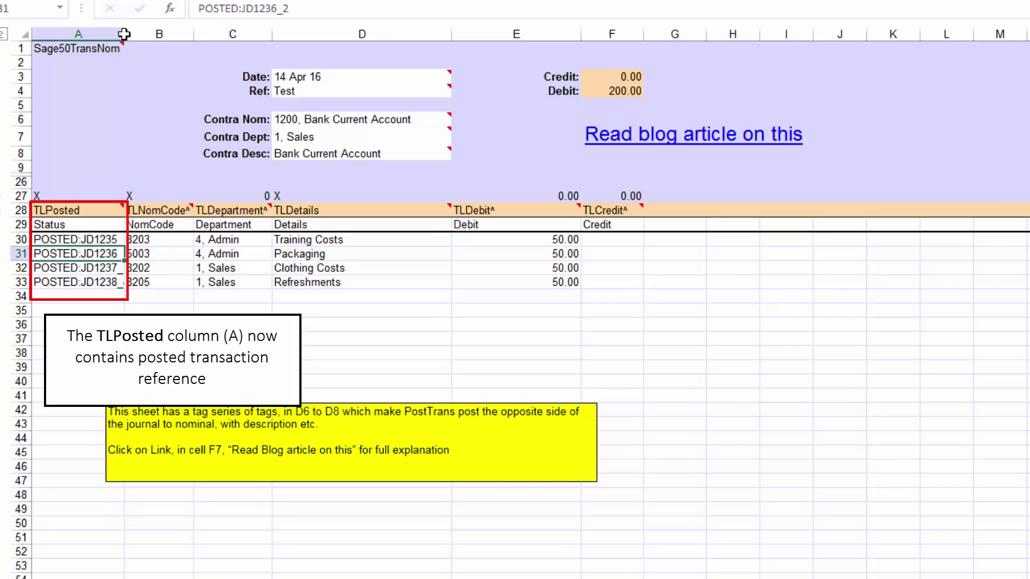
Widen the TLPosted column and try to import the already posted rows again
drag(124, 34, 145, 36)
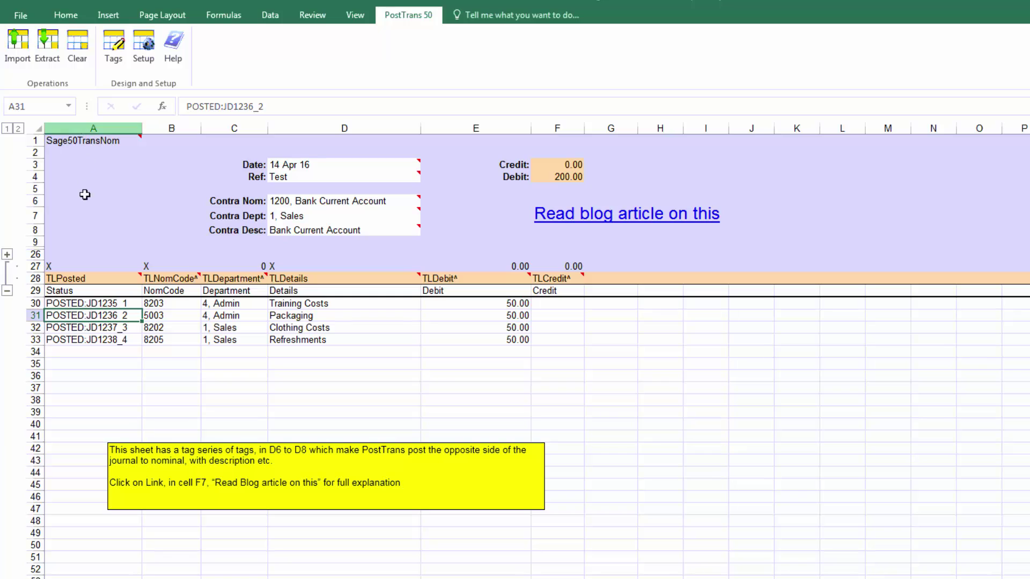
click(24, 53)
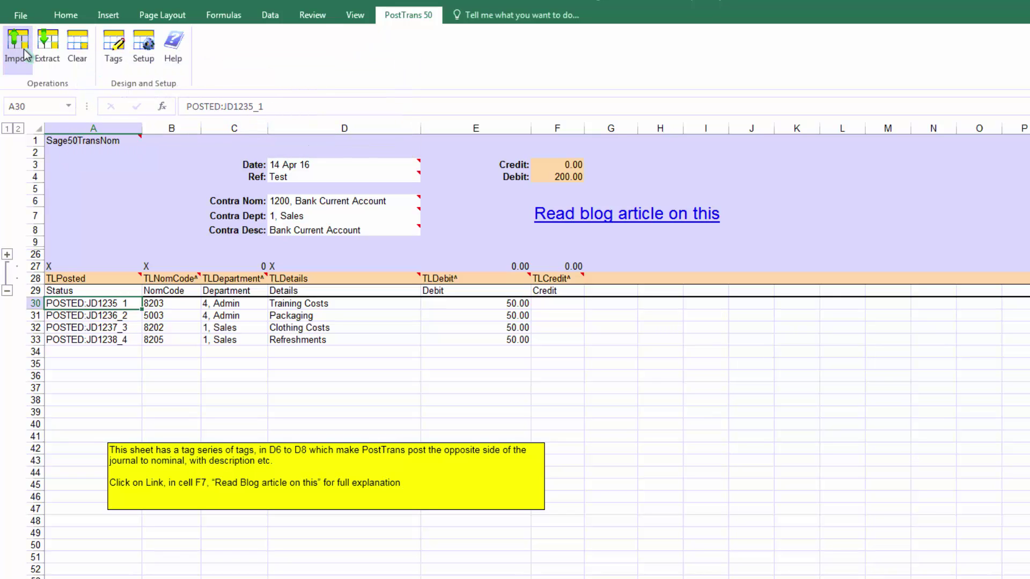
click(131, 361)
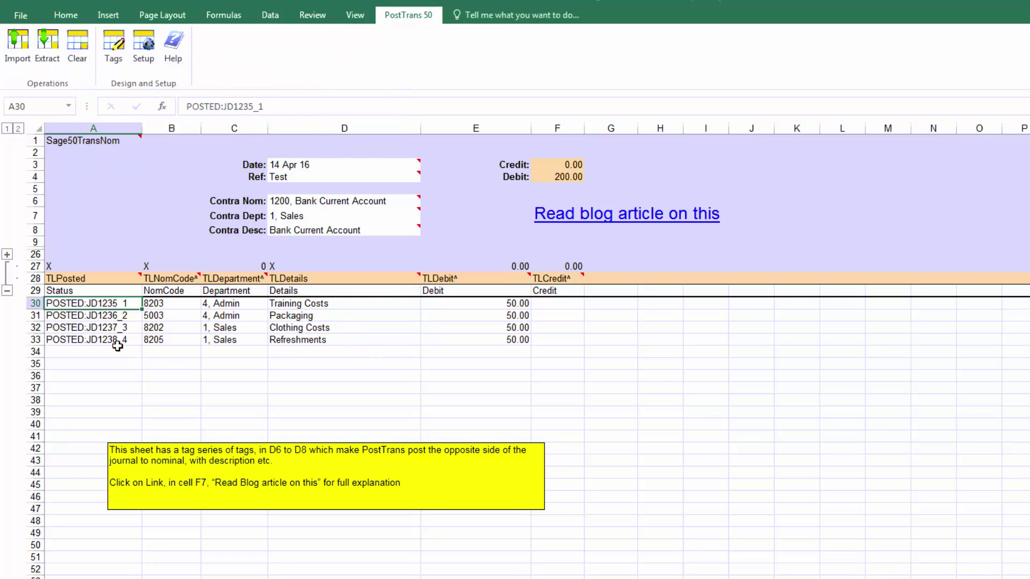
Clear the posted transaction references from cells A30:A33
drag(115, 303, 116, 338)
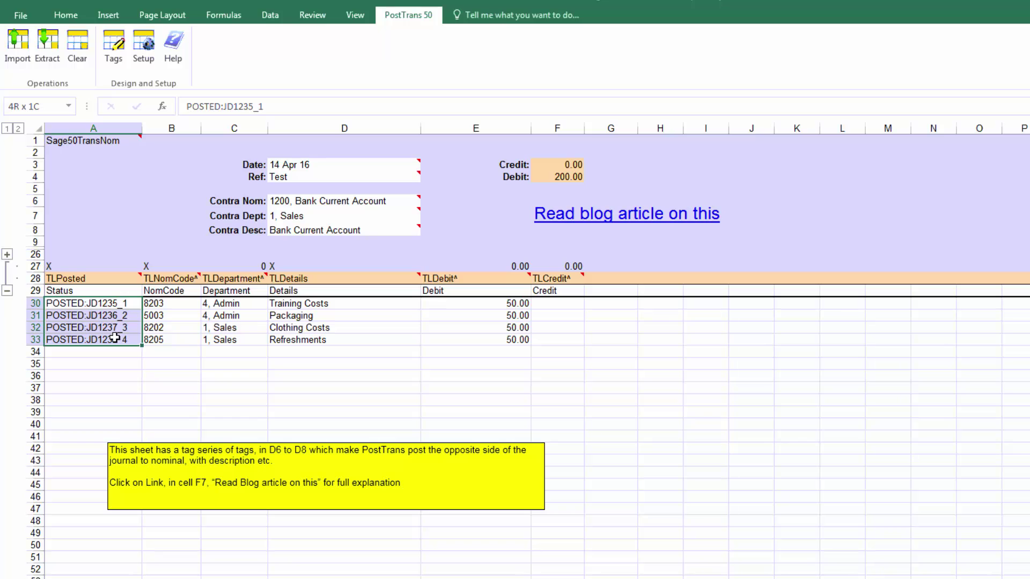
key(Delete)
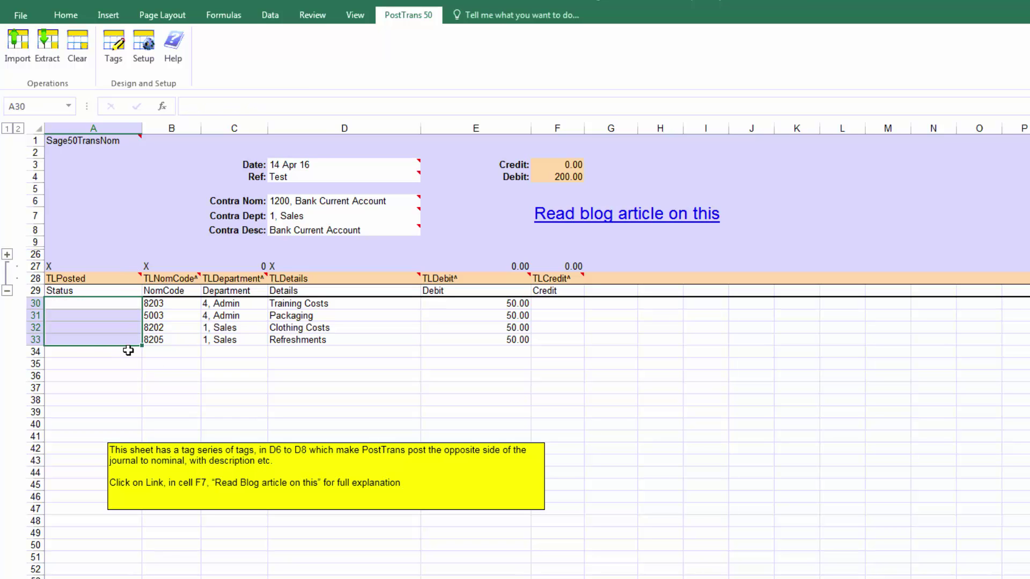
Look up all nominal codes for cell B34 and pick 0030, Office Equipment
click(162, 351)
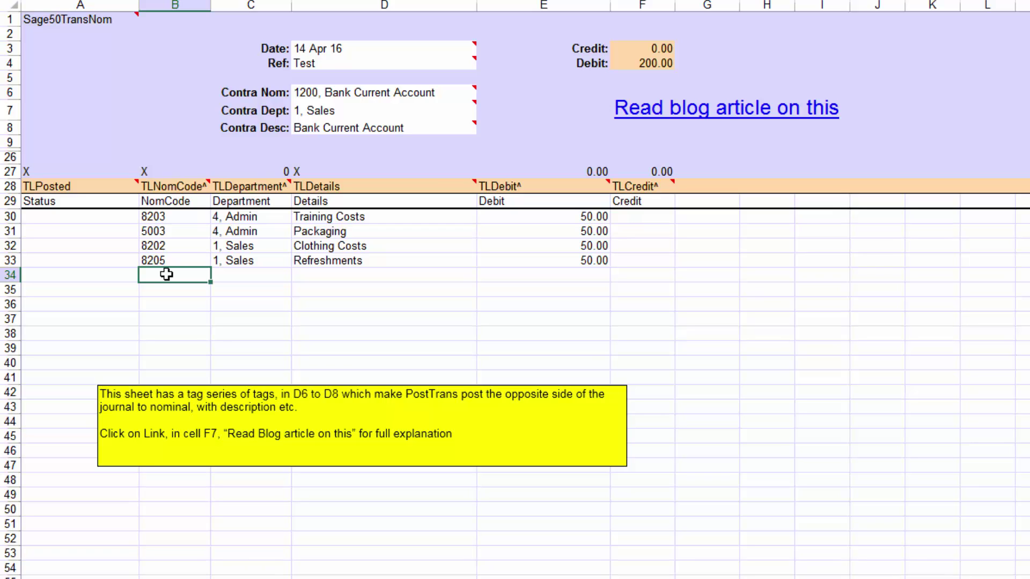
key(space)
key(Tab)
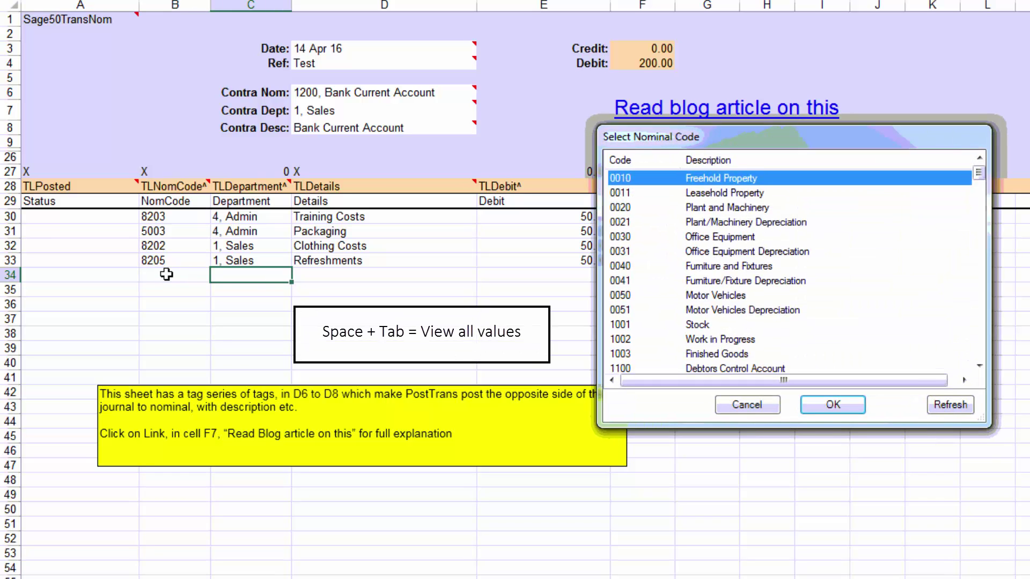
key(Down)
key(Down)
key(Down)
key(Down)
key(Down)
key(Down)
key(Down)
key(Down)
key(Down)
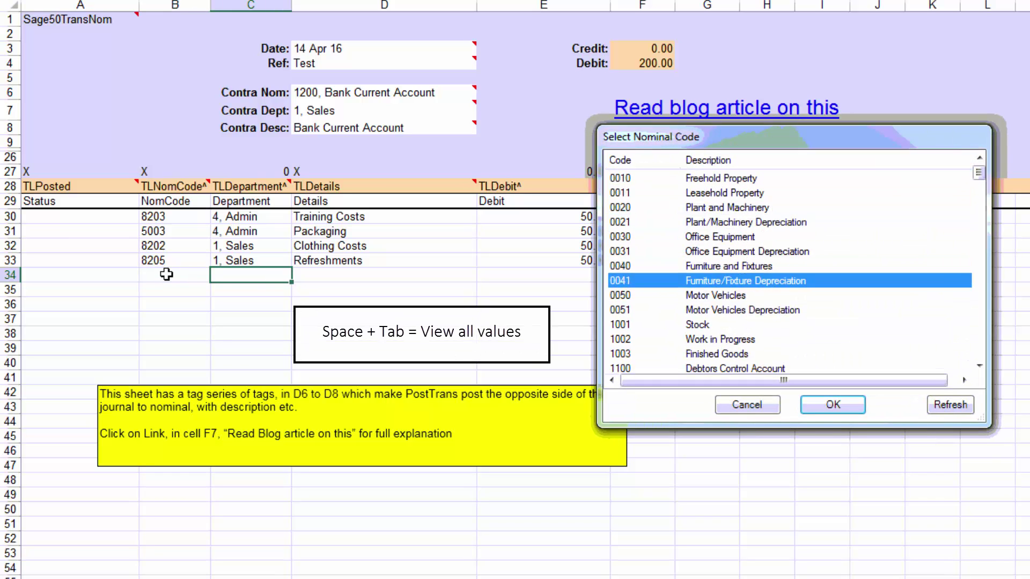
key(Down)
key(Down)
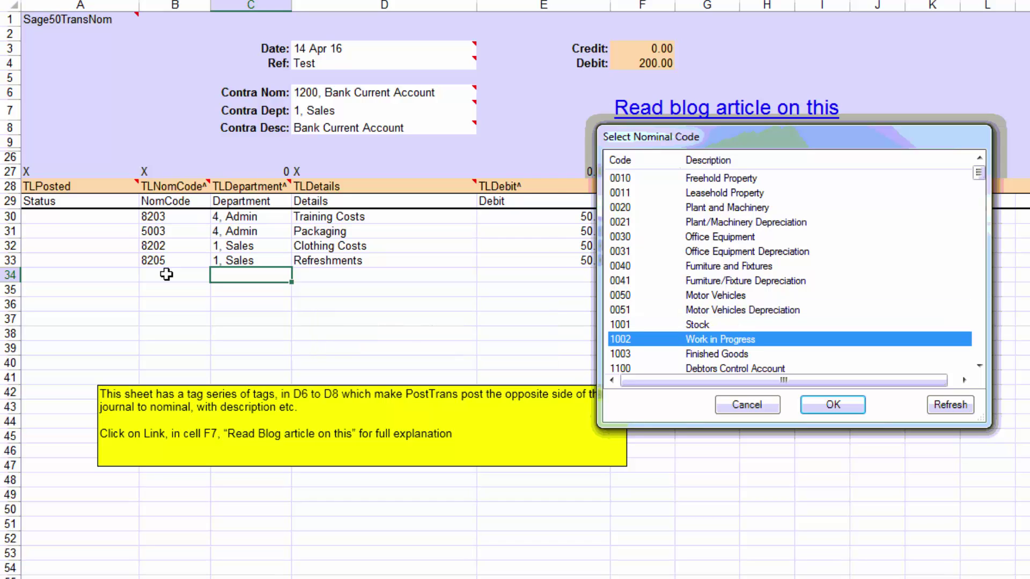
key(Up)
key(Up)
key(Up)
key(Up)
key(Up)
key(Up)
key(Up)
key(Up)
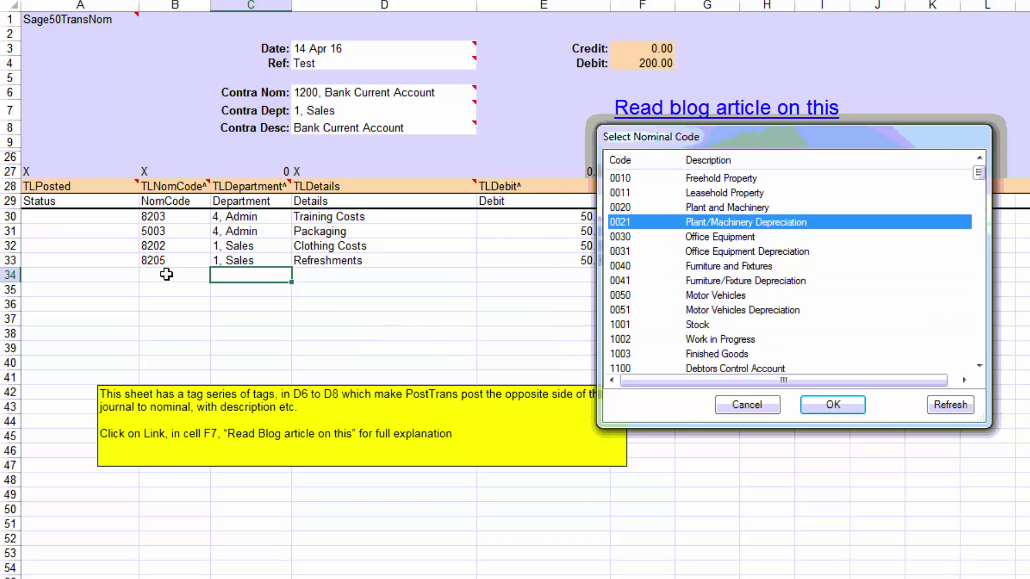
key(Down)
key(Return)
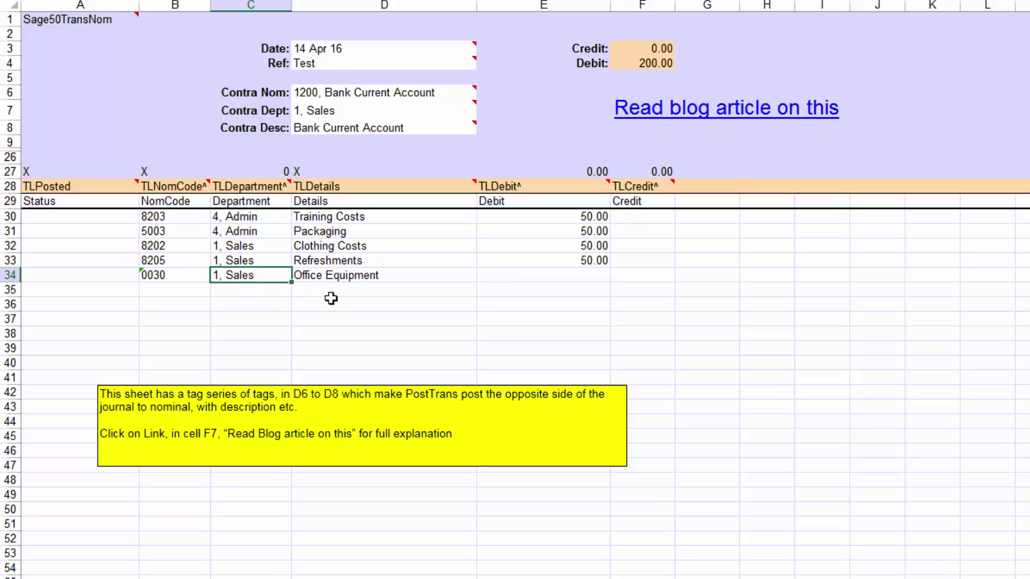
Set the Office Equipment row's department to 3, Accounts
text(3)
key(Tab)
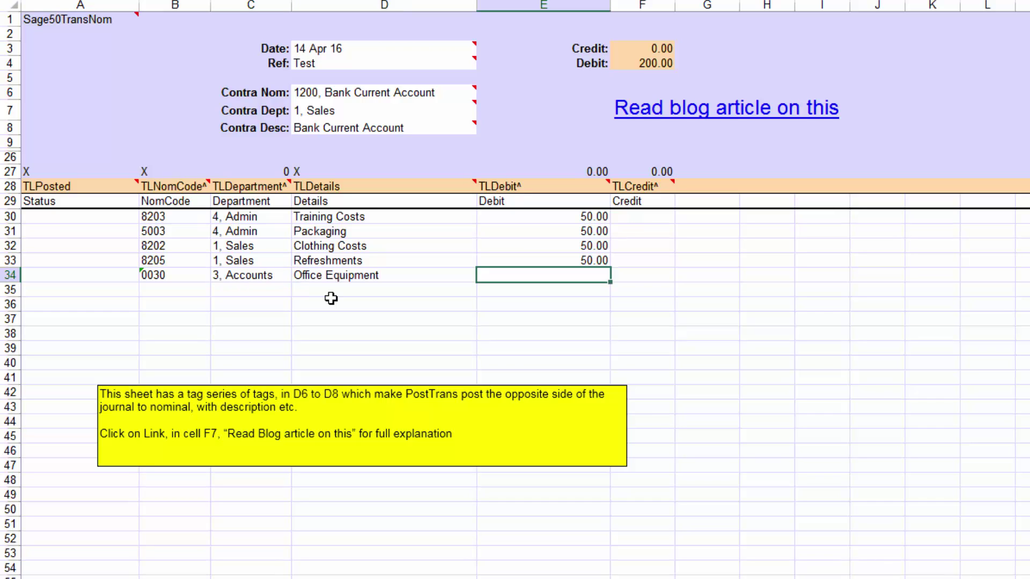
Set the department in row 34 to 4, Admin by searching for the text "ad"
key(Left)
key(Left)
key(Left)
key(Right)
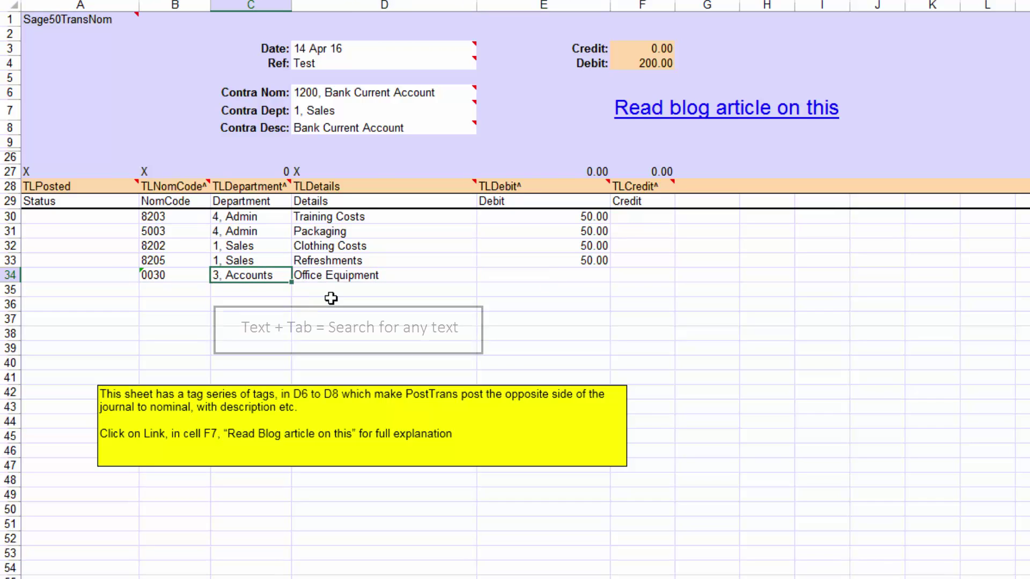
text(ad)
key(Tab)
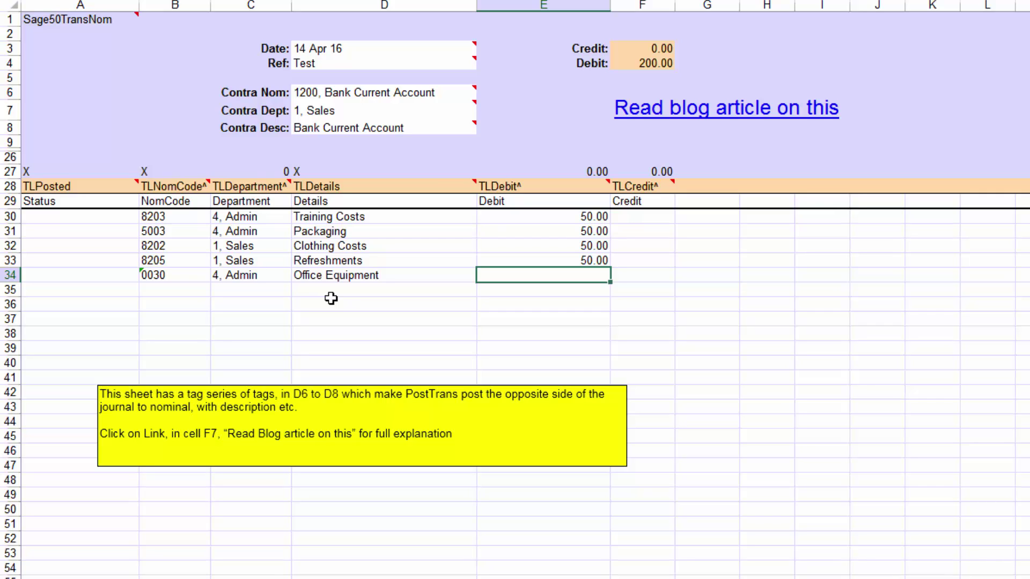
Enter a debit of 345 for the Office Equipment row
text(345)
key(Tab)
key(Return)
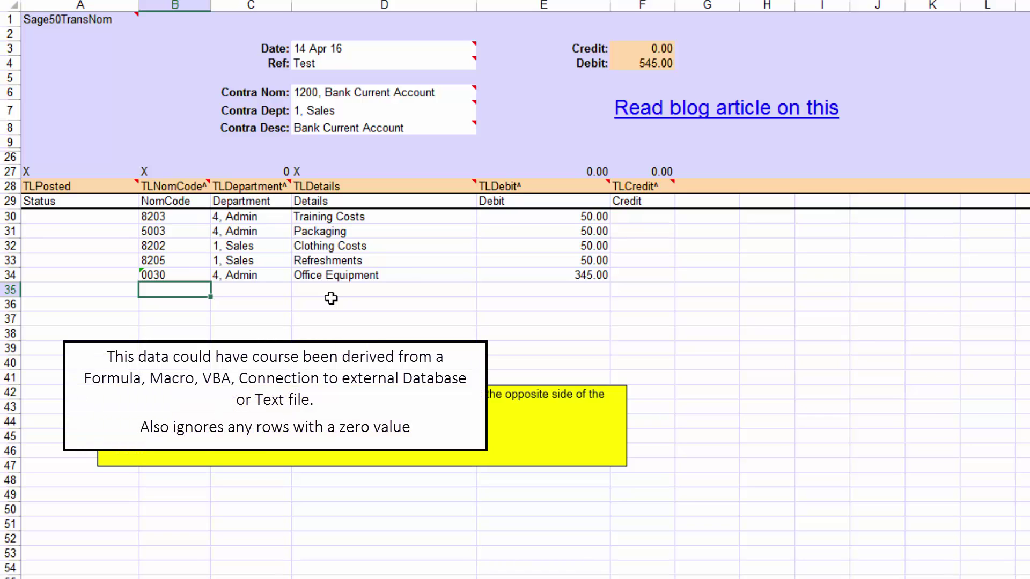
Search the nominal codes for 82 in cell B35 and pick 8203, Training Costs
text(82)
key(Tab)
key(Down)
key(Down)
key(Down)
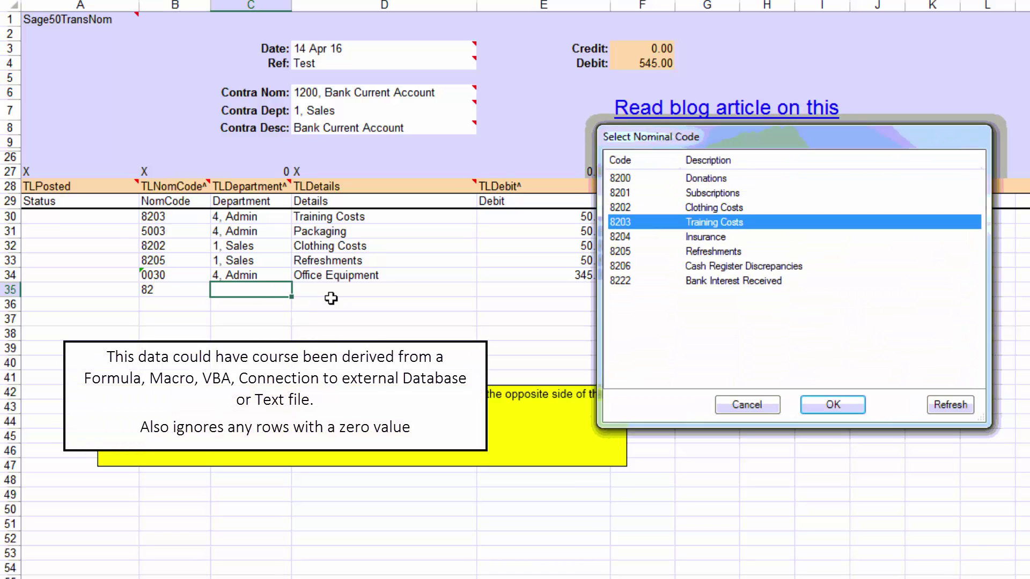
key(Return)
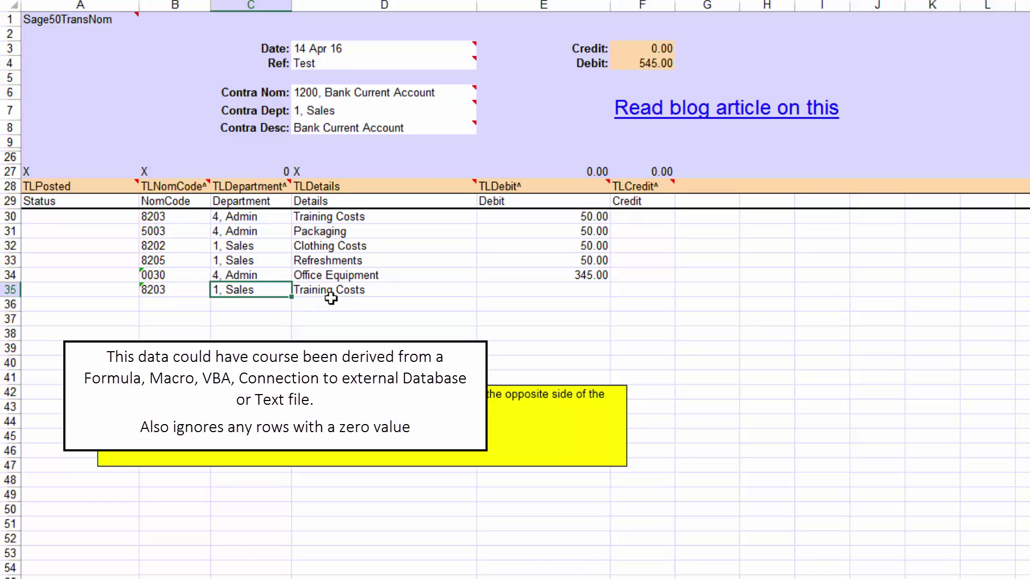
Enter a debit of 67 for the Training Costs entry in row 35
key(Tab)
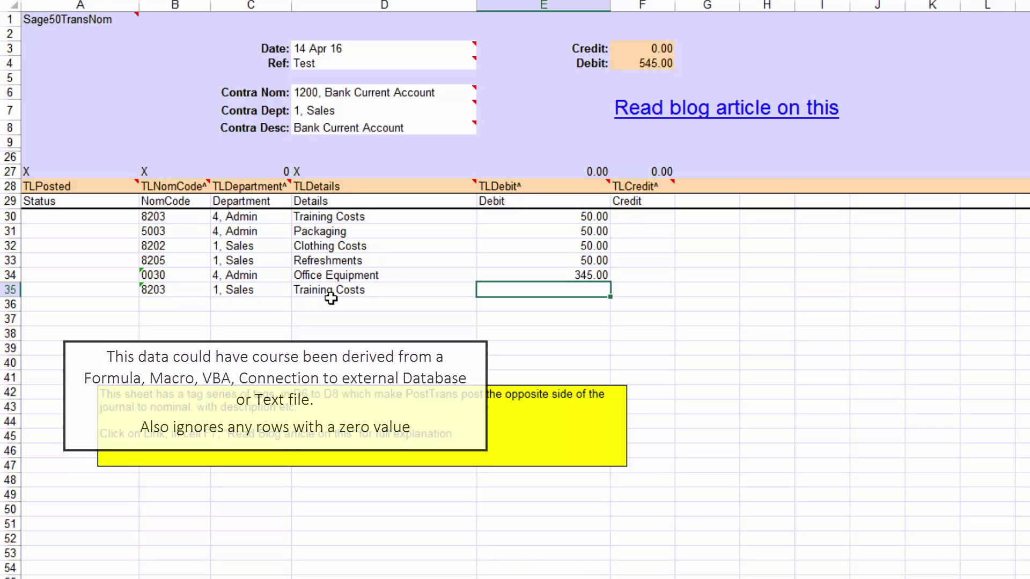
text(67)
key(Tab)
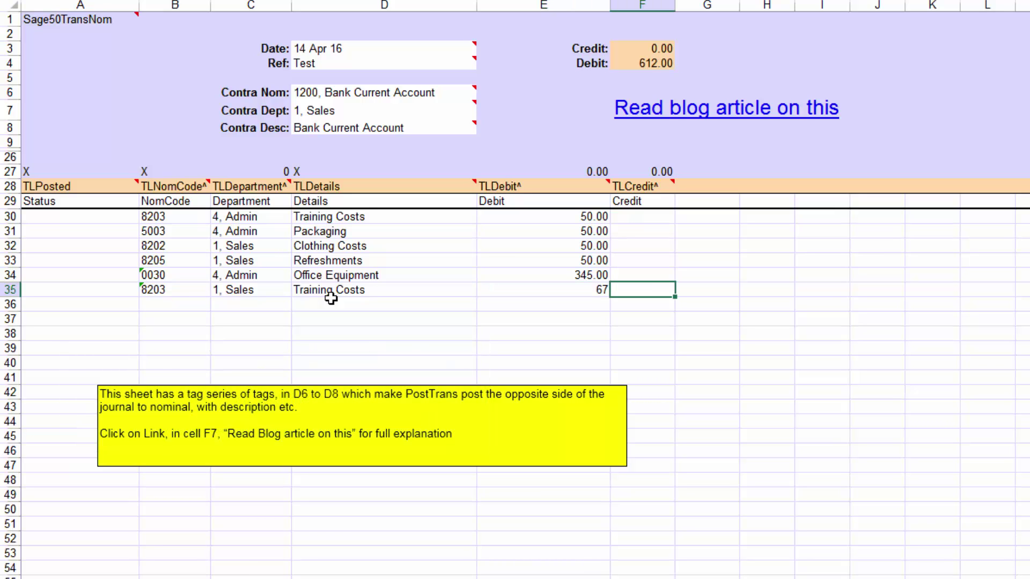
key(Return)
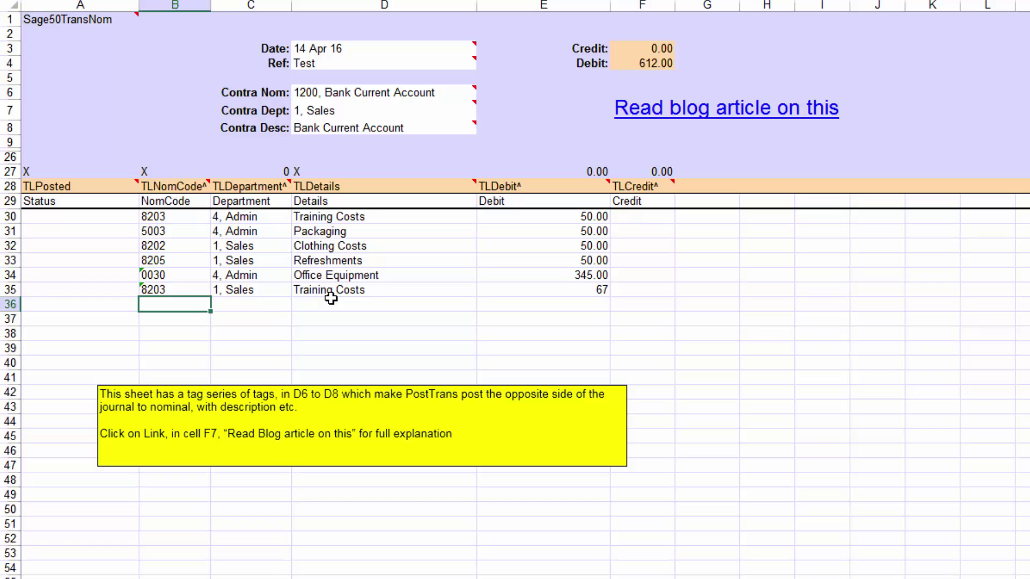
Search the nominal codes for 82 in cell B36 and pick 8204, Insurance
text(82)
key(Tab)
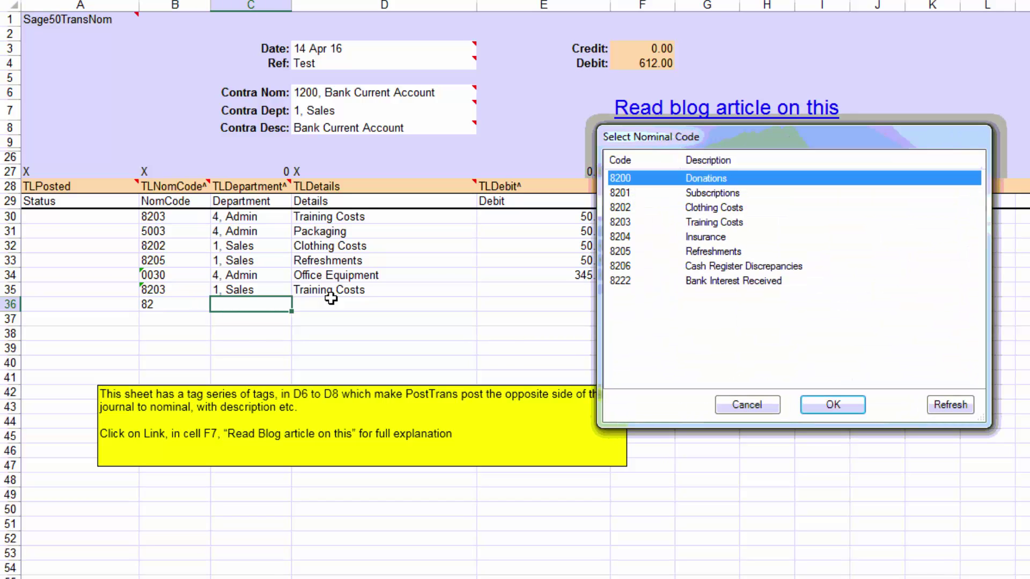
key(Down)
key(Down)
key(Down)
key(Down)
key(Tab)
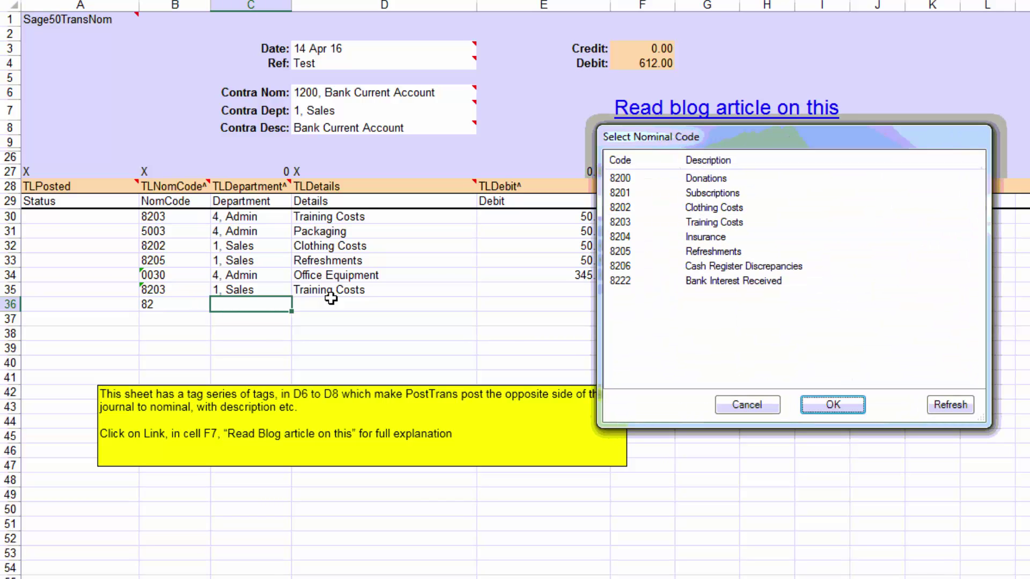
key(Return)
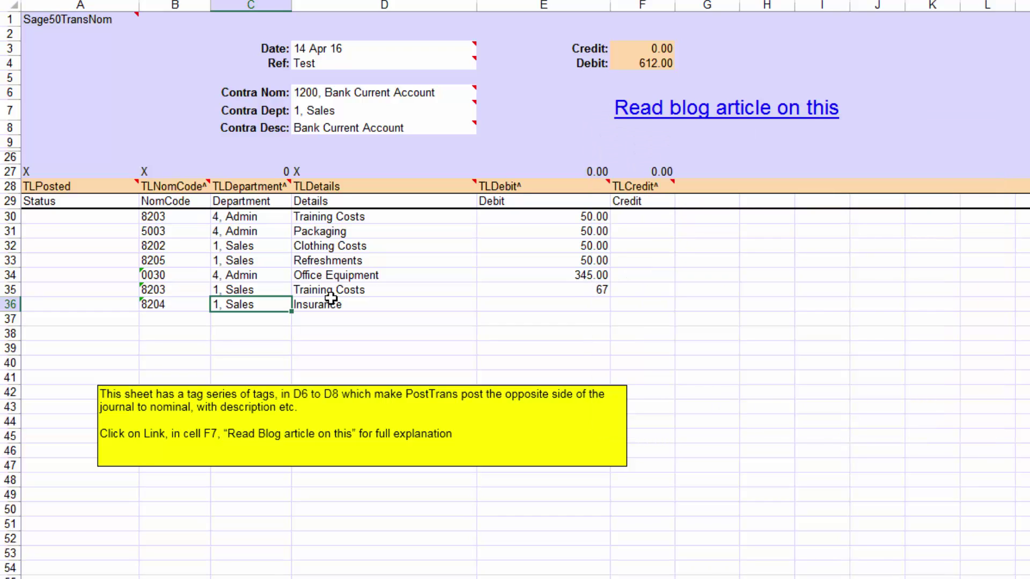
Enter a debit of 78 for the Insurance entry in row 36
key(Tab)
key(Tab)
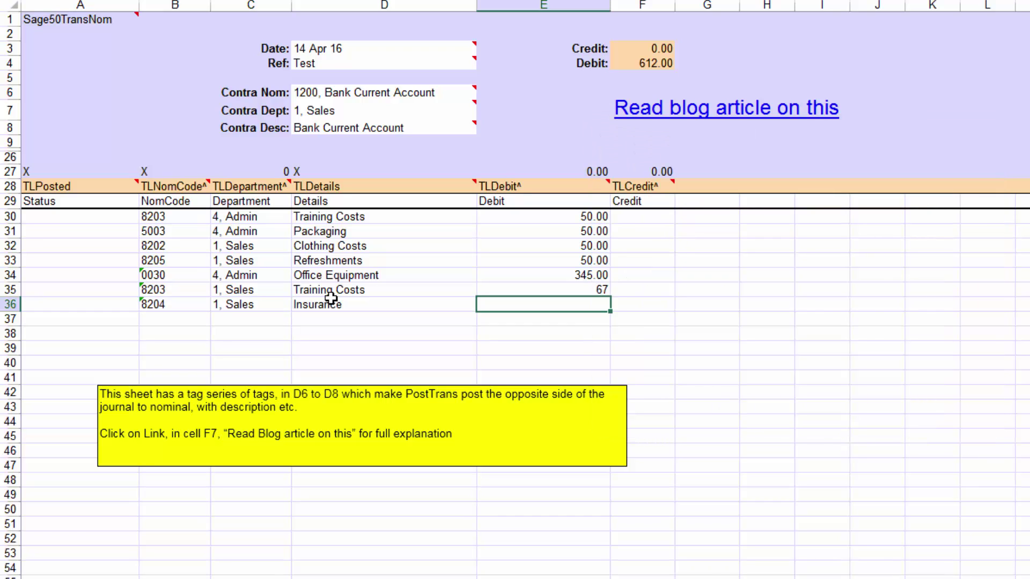
text(78)
key(Return)
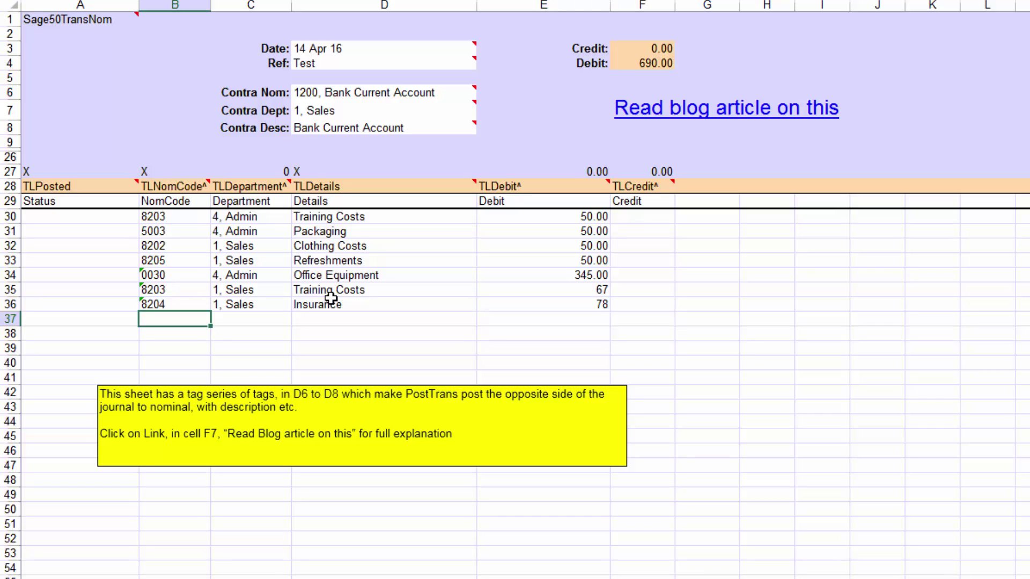
Step through the sheet's entry cells from the Ref field down into the transaction rows to check the input order
click(304, 63)
key(Tab)
key(Tab)
key(Tab)
key(Tab)
key(Tab)
key(Tab)
key(Tab)
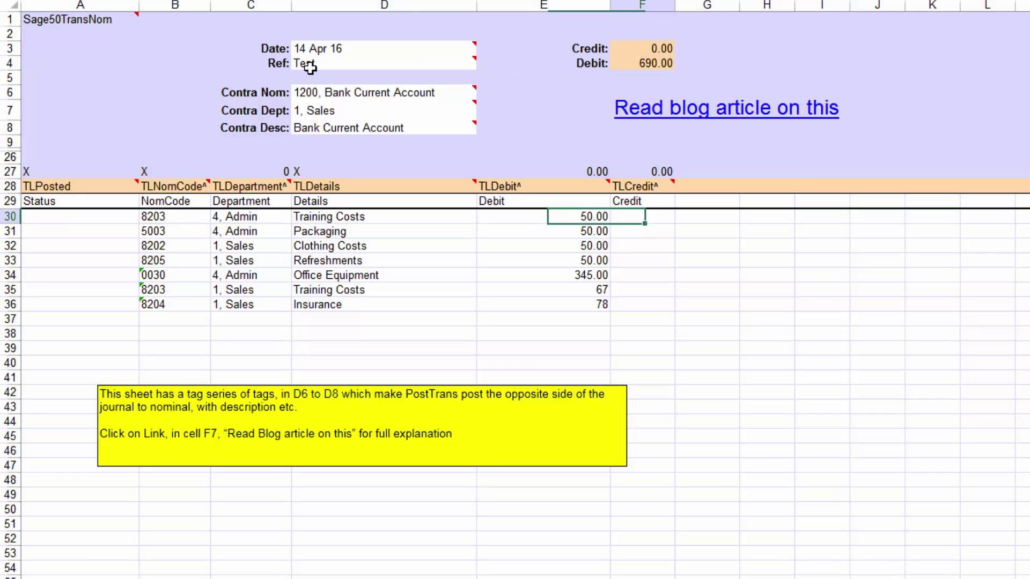
key(Tab)
key(Tab)
key(Tab)
key(Tab)
key(Tab)
key(Tab)
key(Tab)
key(Tab)
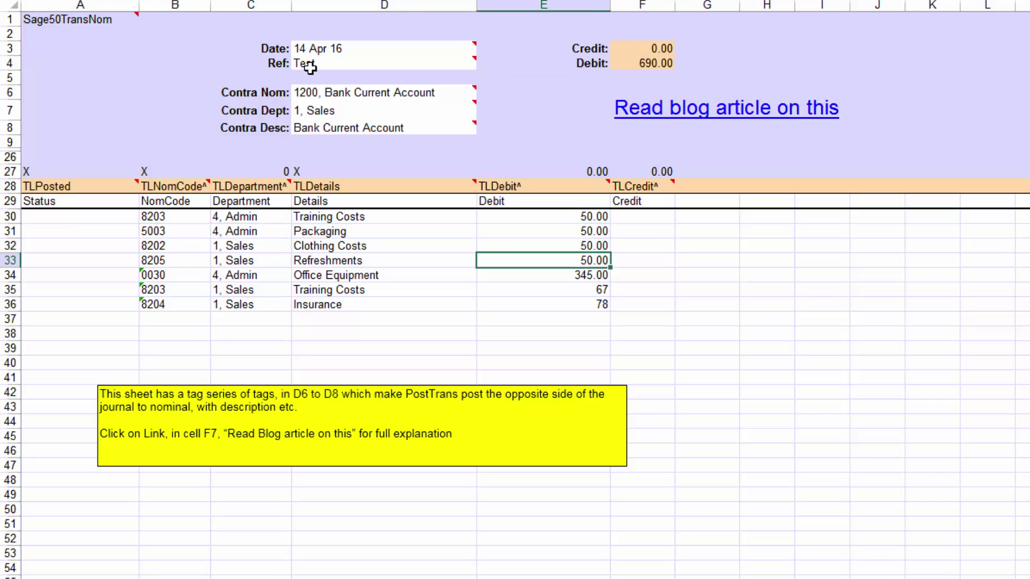
Import the nominal journal into the DEMO01 company and post the transaction
click(198, 320)
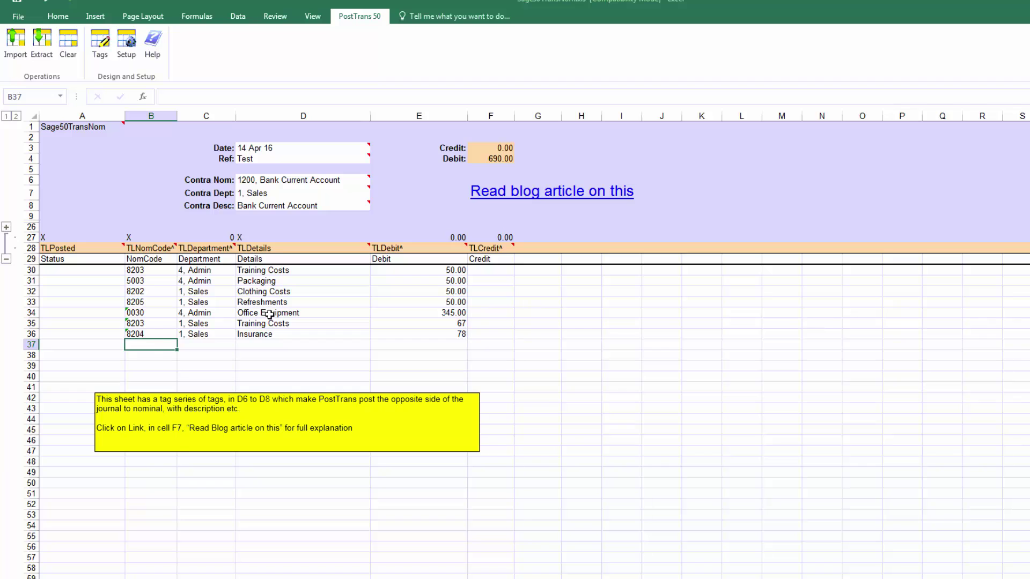
click(16, 48)
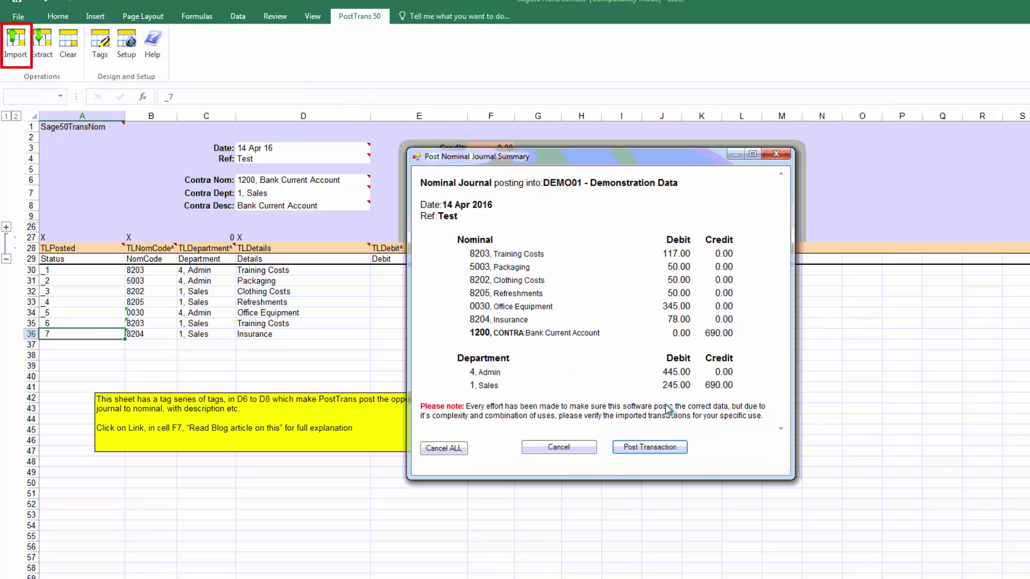
click(654, 449)
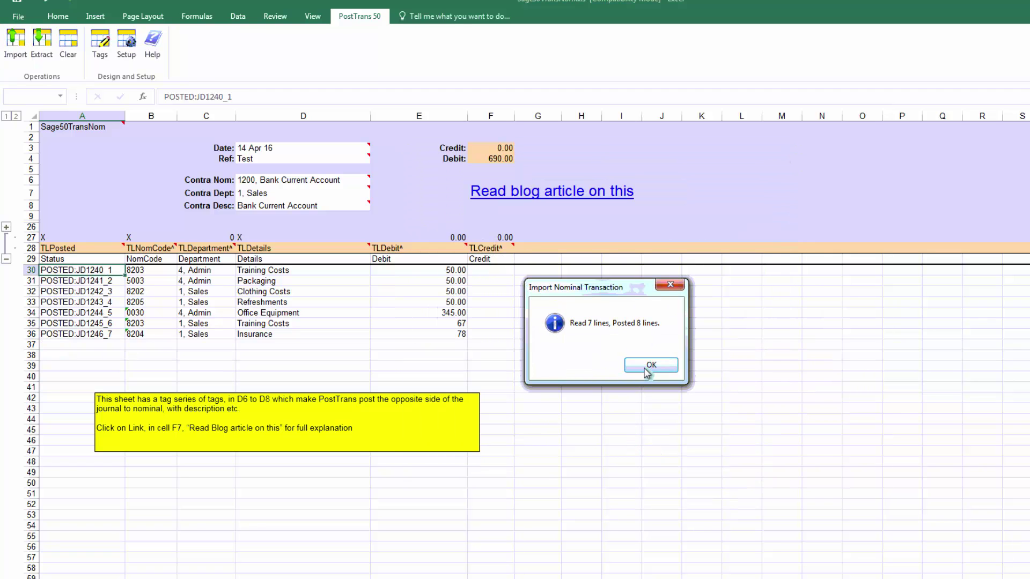
click(651, 367)
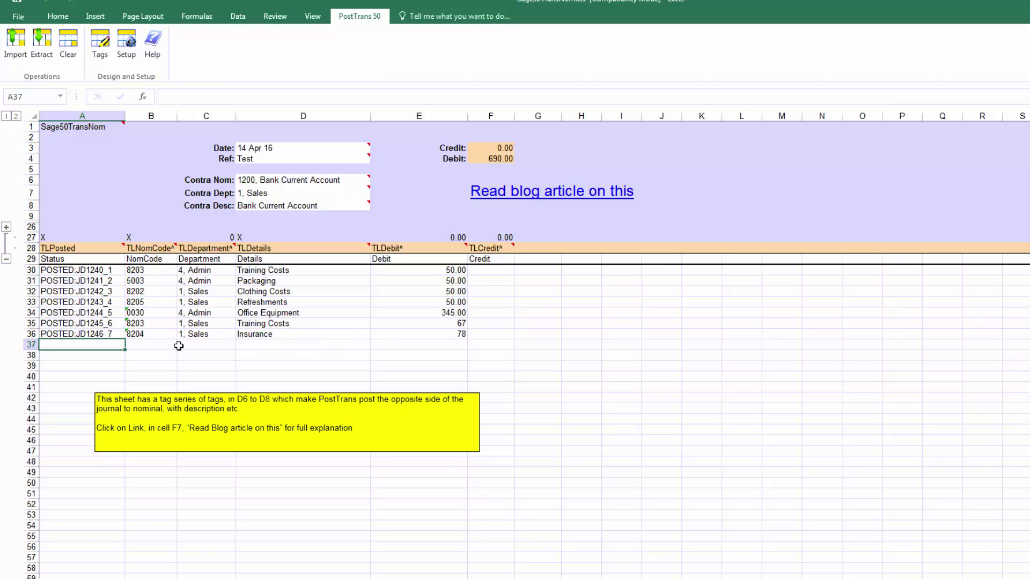
Switch to Sage 50, open the transactions list and select the first Training Costs line of the latest journal
key(alt+Tab)
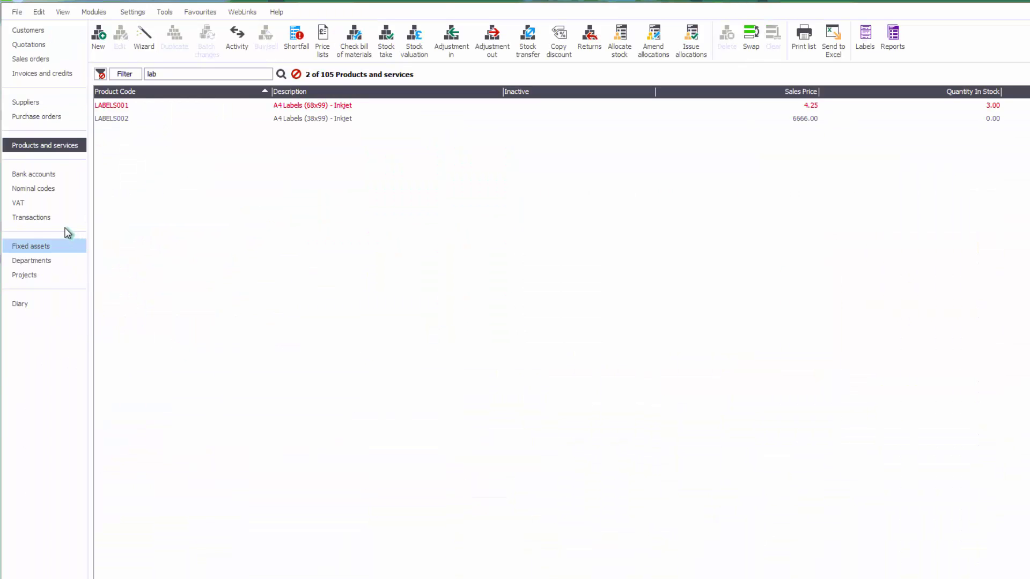
click(41, 217)
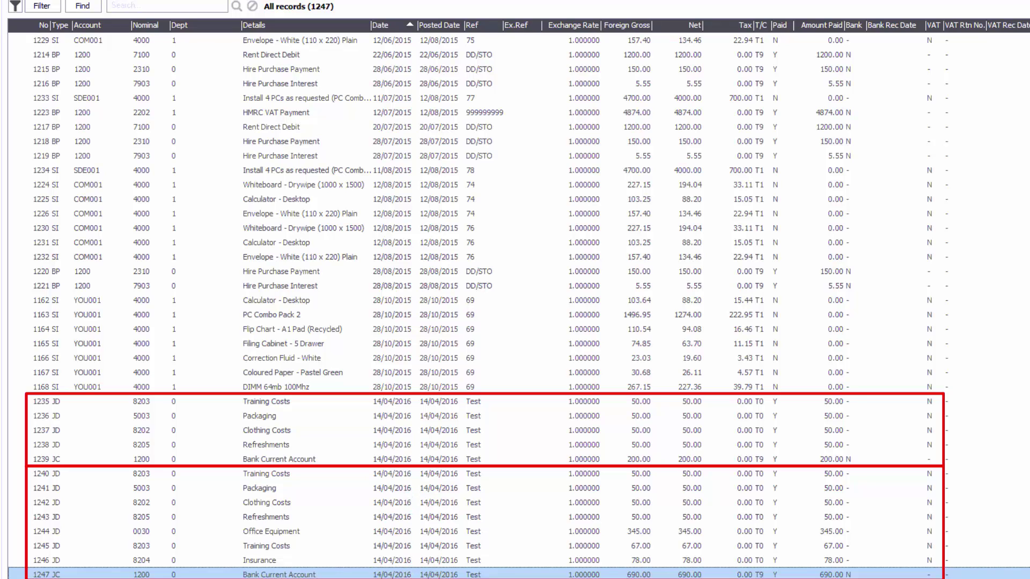
click(178, 475)
Switch to Excel to check the first row's posted reference, and return to Sage 50 to compare it with the transactions list
key(alt+Tab)
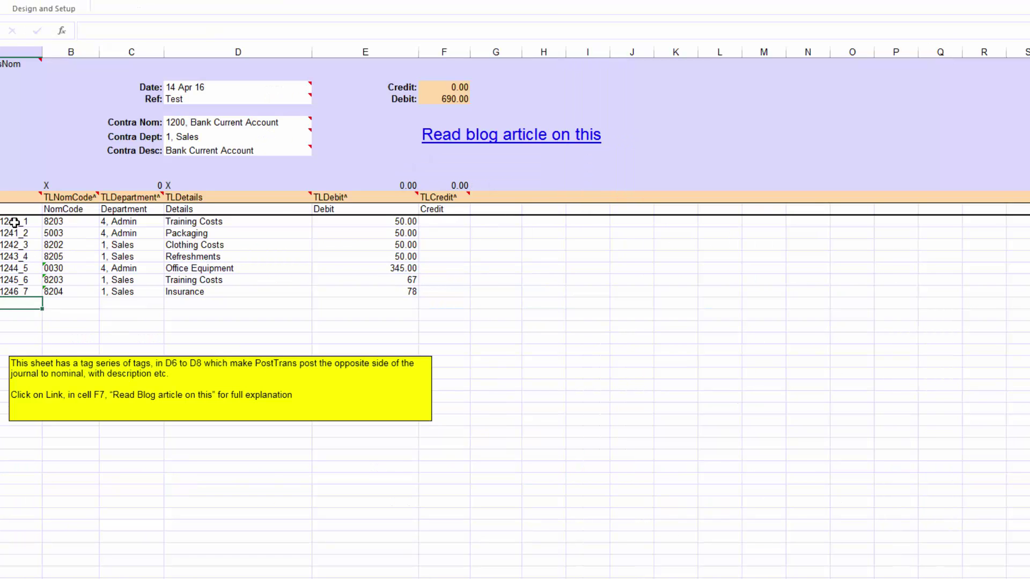
click(13, 225)
key(alt+Tab)
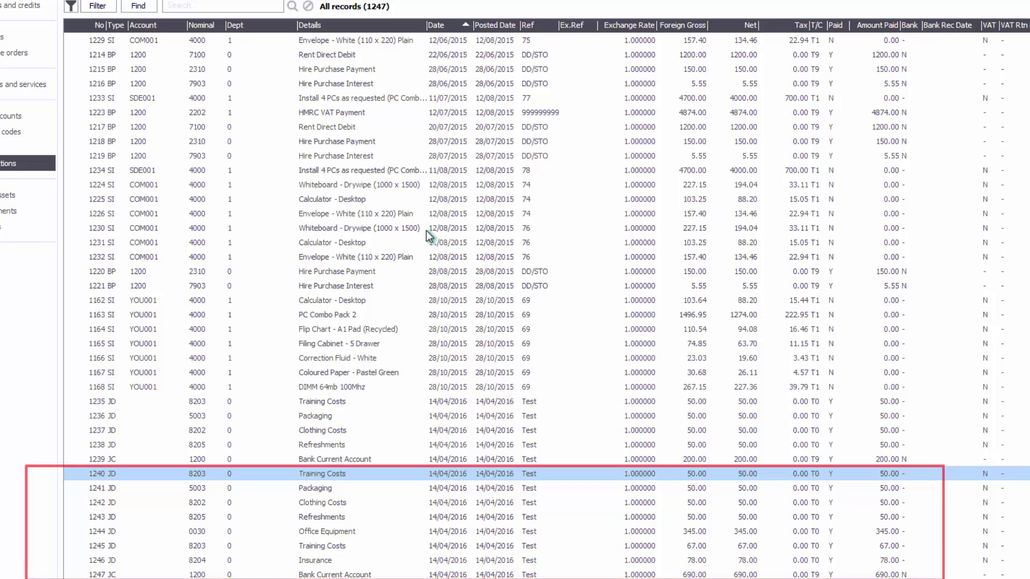
Switch to Excel, search the PostTrans example templates for "demo" and load the Sales Order template
key(alt+Tab)
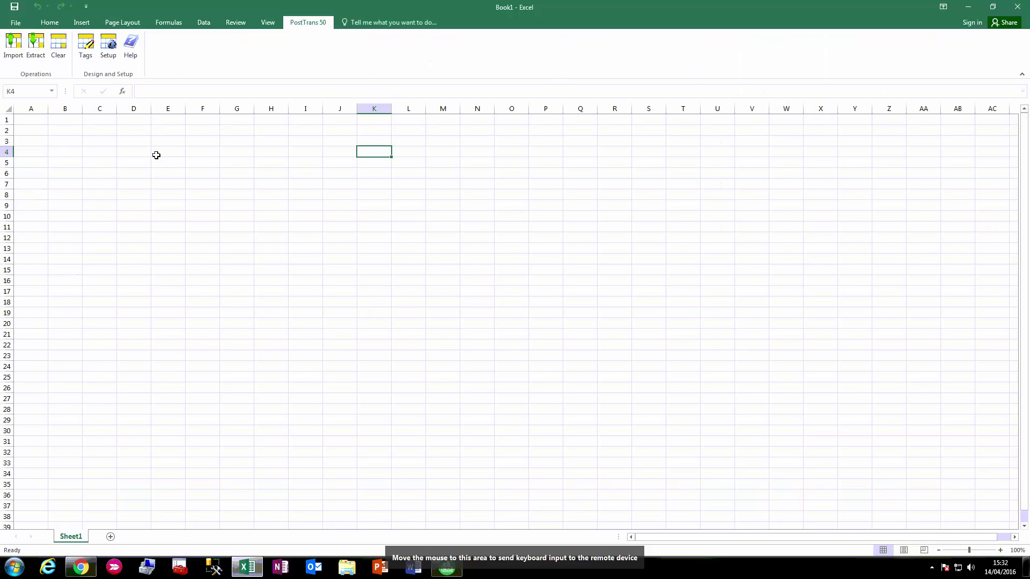
click(130, 45)
click(561, 226)
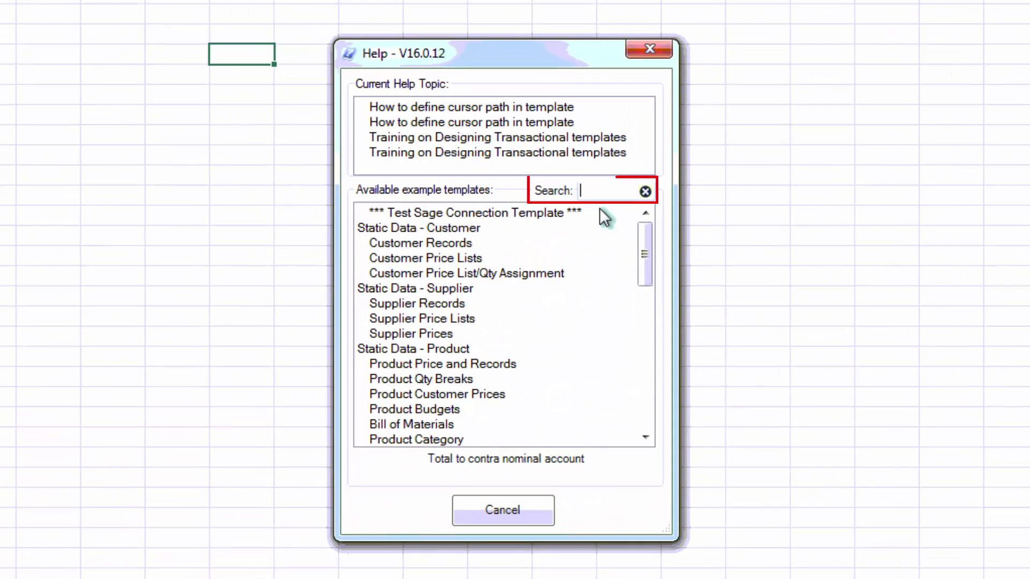
text(demo)
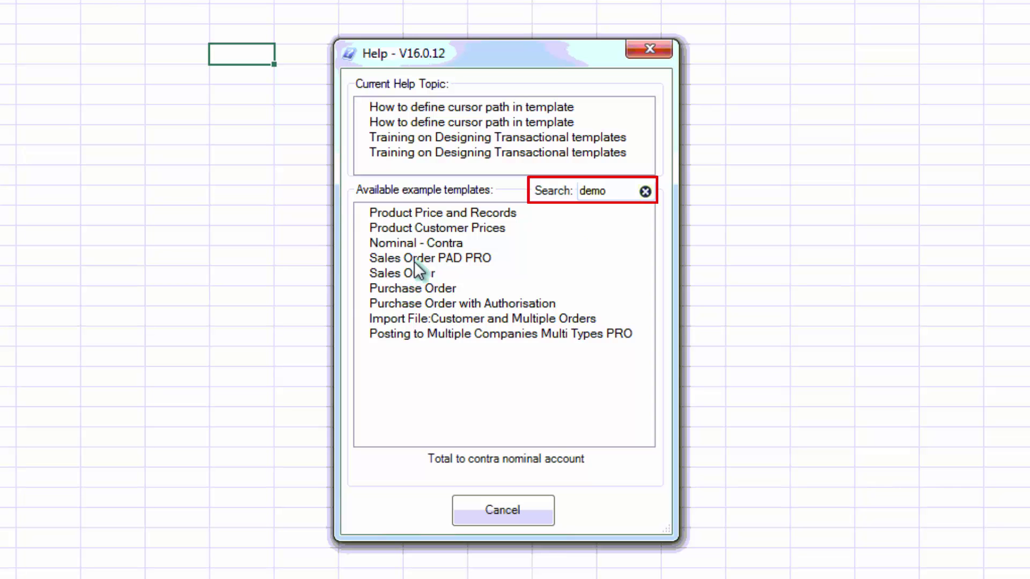
click(409, 278)
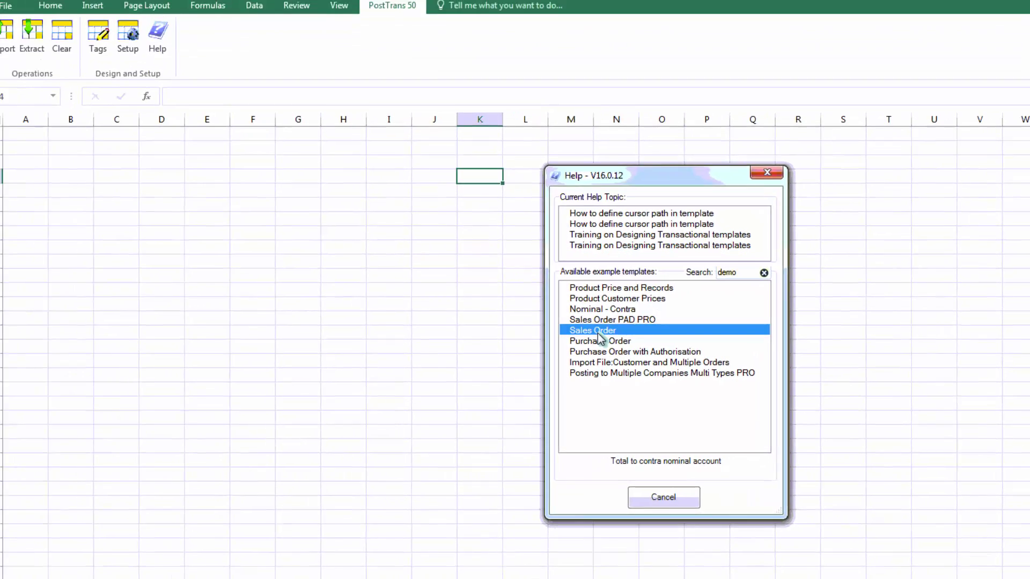
double_click(598, 334)
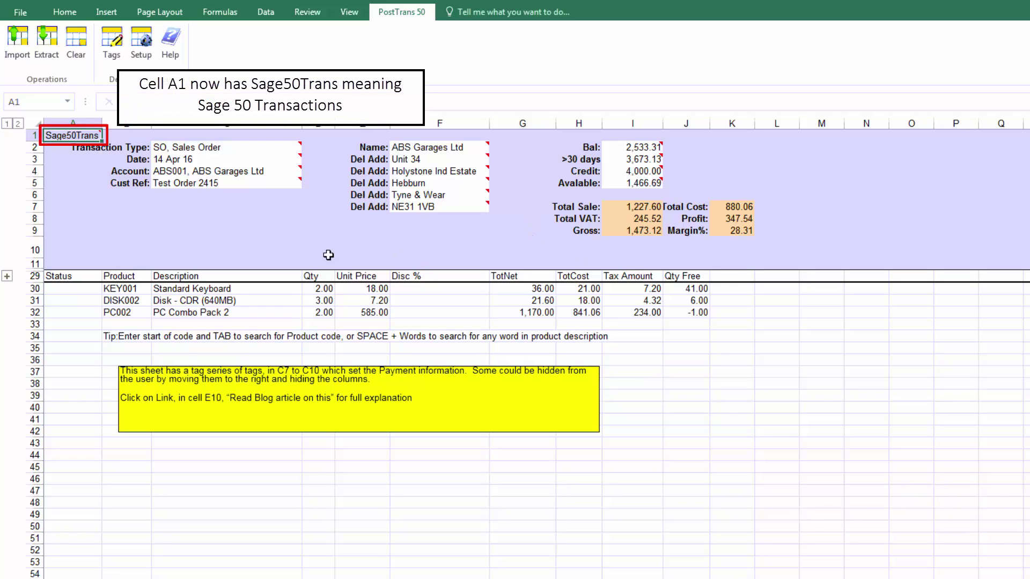
Expand the grouped template rows, examine the heading row 29 and the clear/copy row 27, and collapse the group again
click(7, 276)
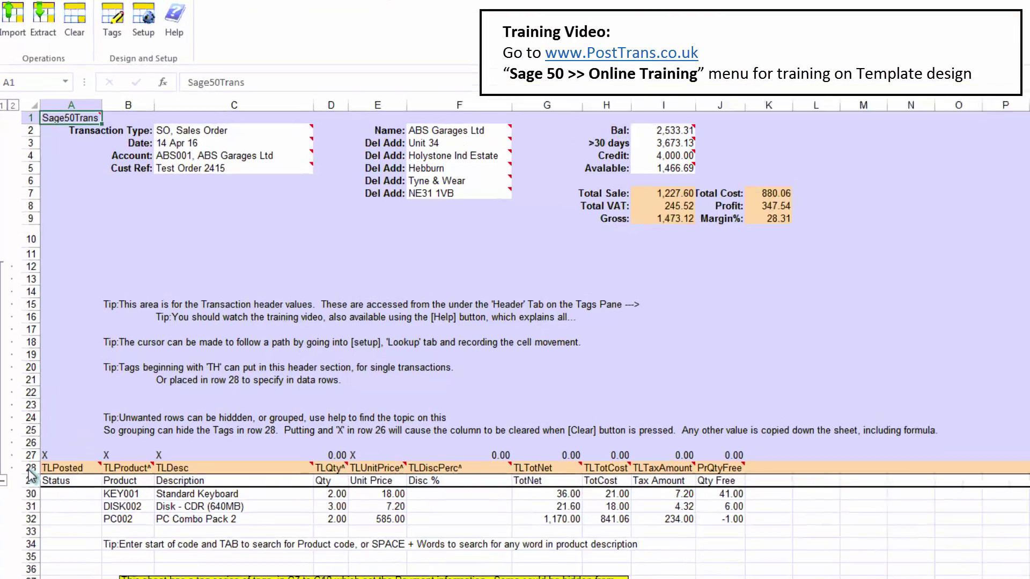
click(30, 469)
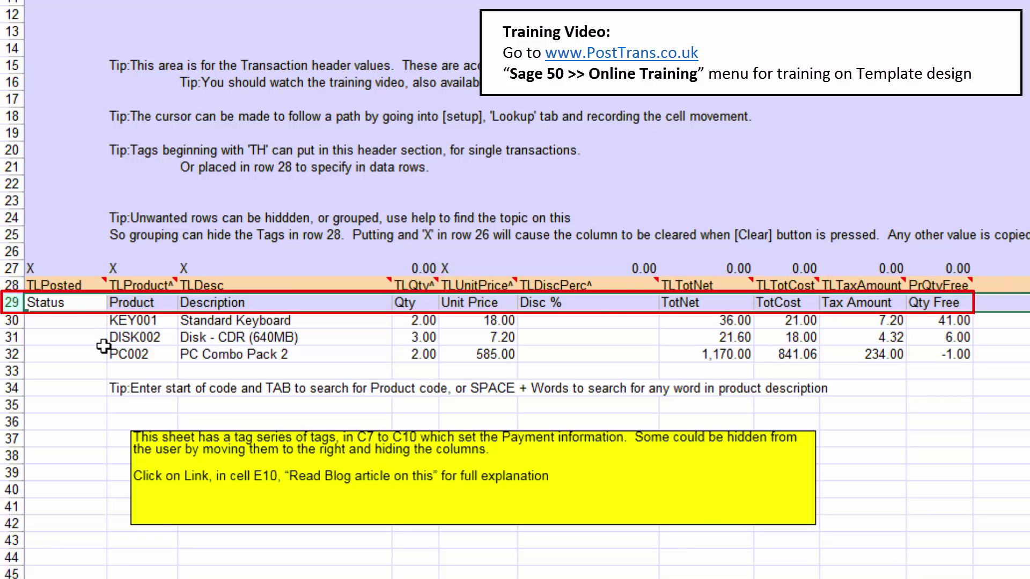
click(11, 270)
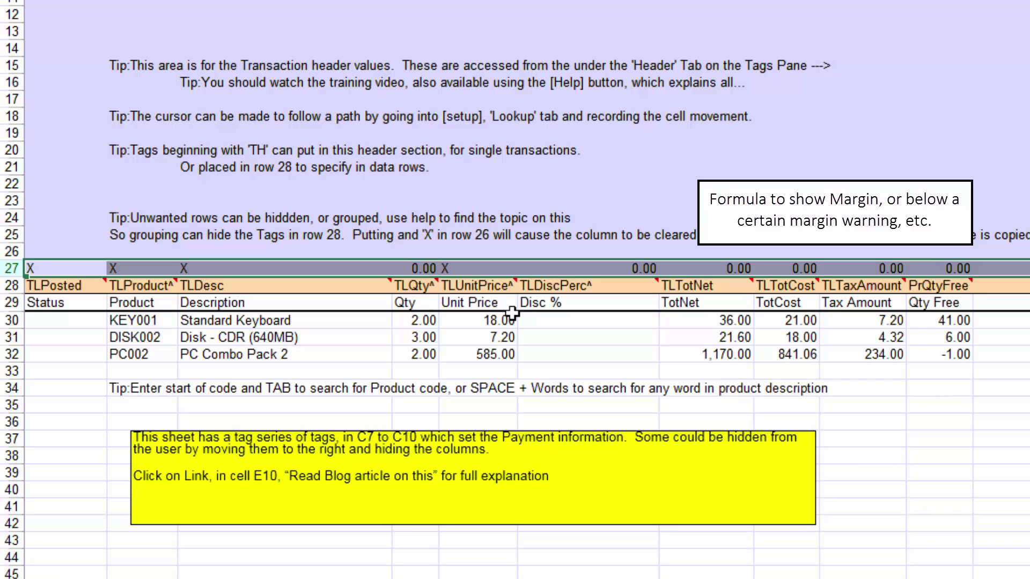
mouse_move(133, 289)
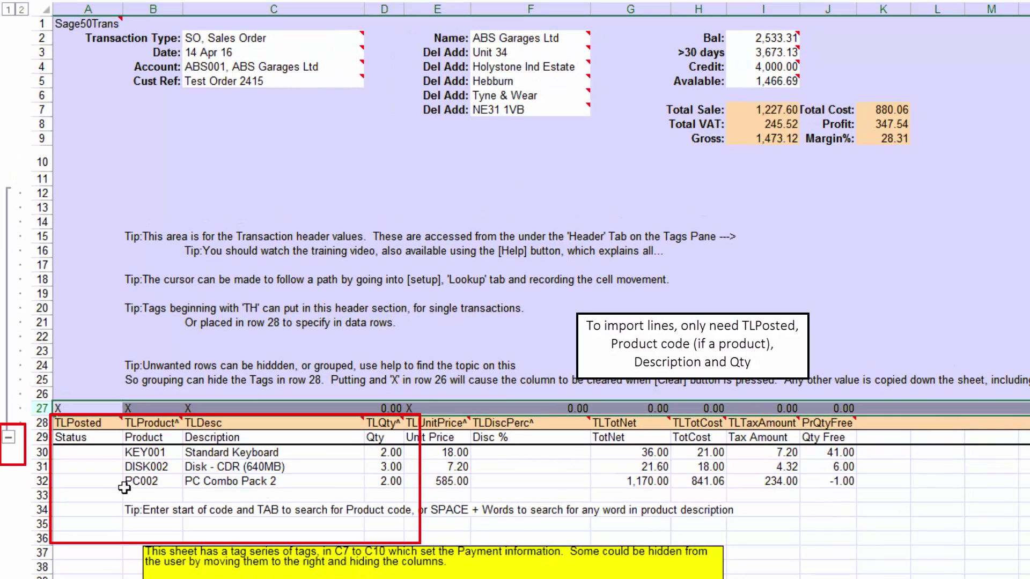
click(9, 437)
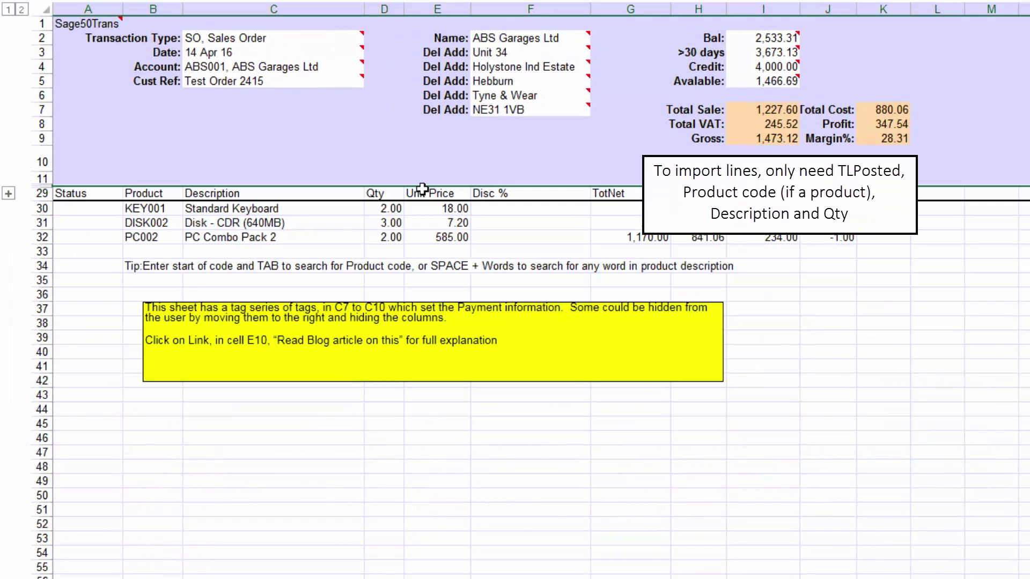
List all transaction types for the Transaction Type cell and choose SO, Sales Order
click(236, 38)
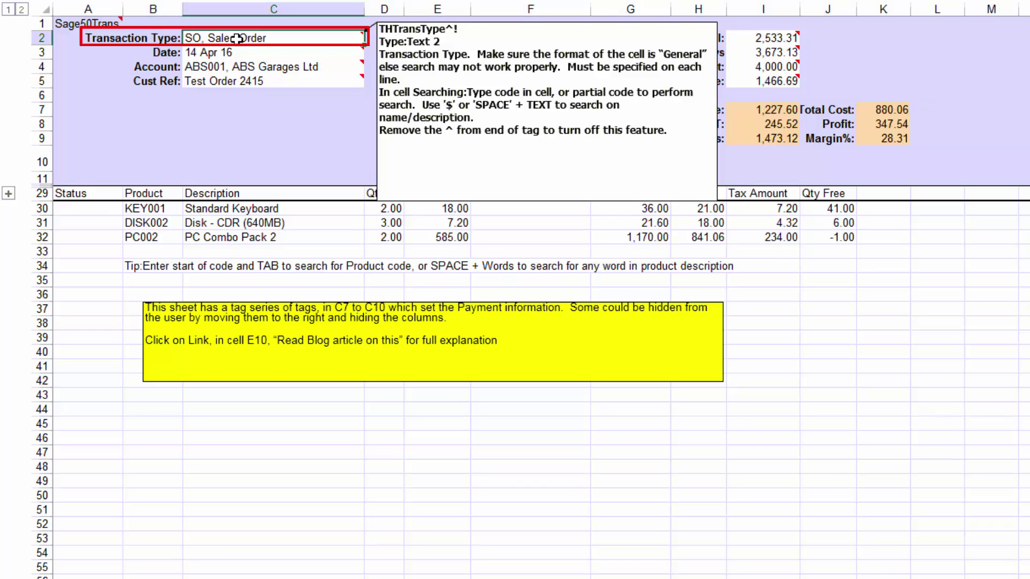
key(Tab)
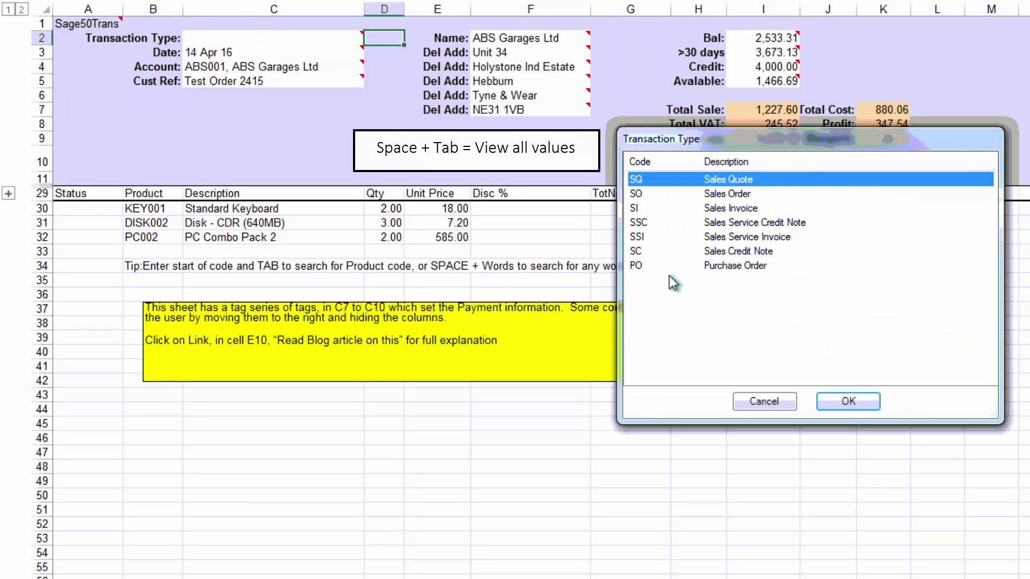
double_click(727, 196)
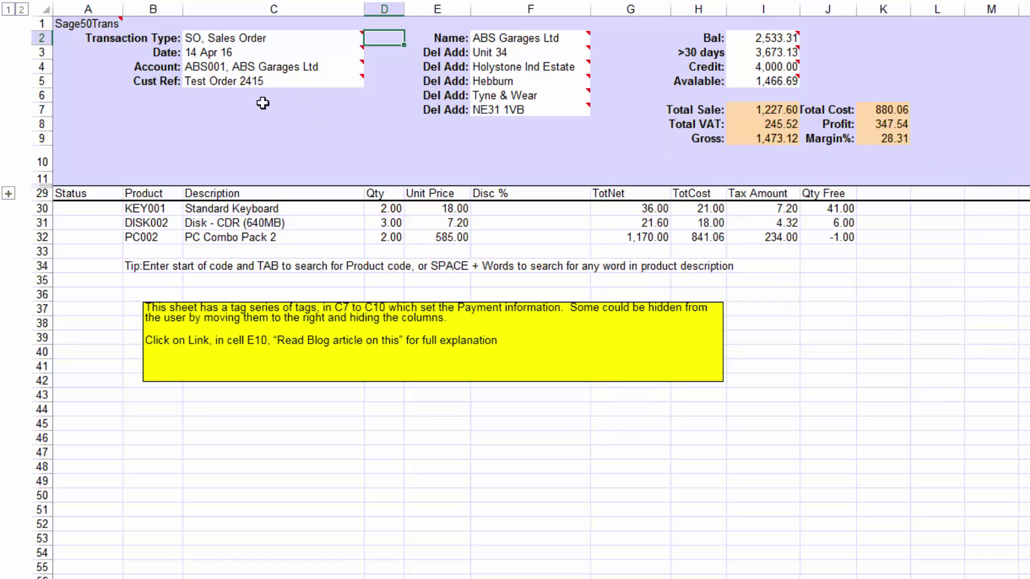
Review the order's customer reference, delivery address, credit figures and product lines, including the first line's Disc % cell
mouse_move(229, 85)
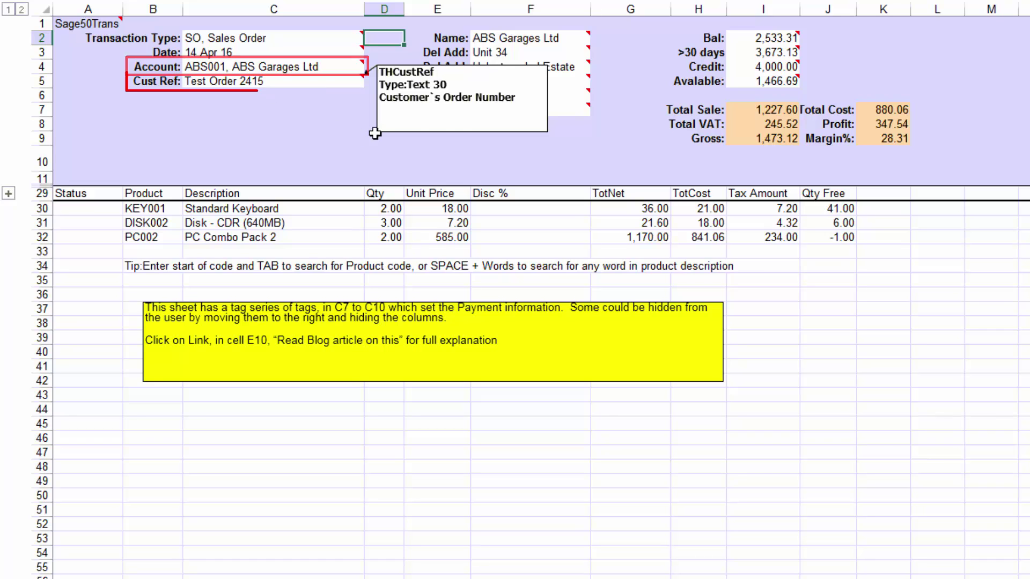
mouse_move(579, 112)
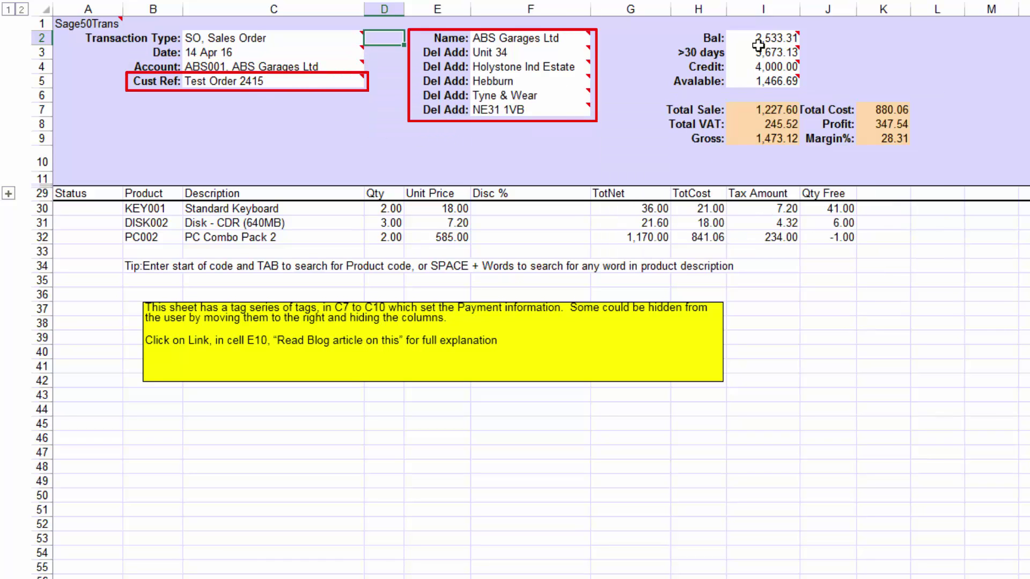
mouse_move(764, 81)
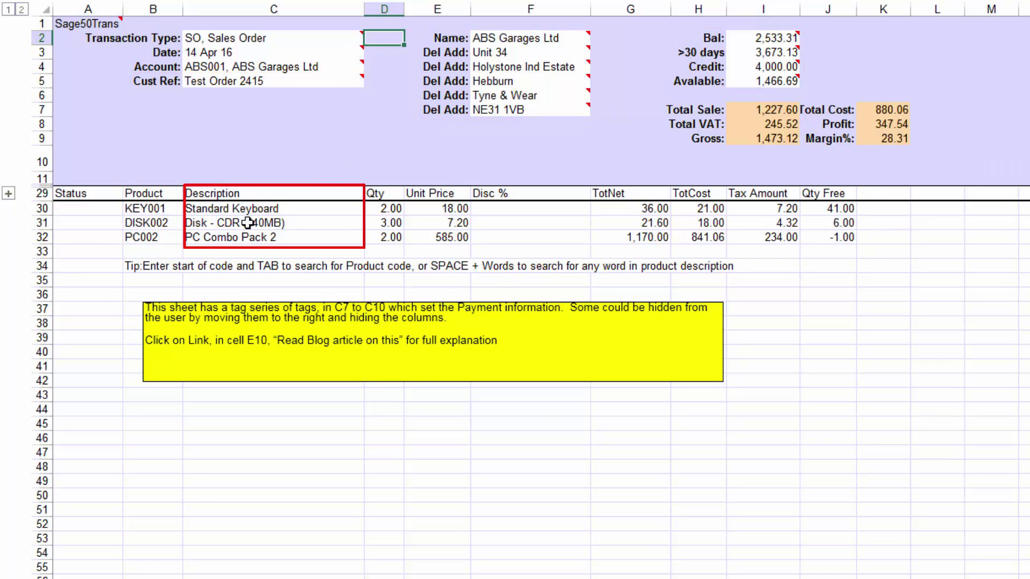
click(523, 209)
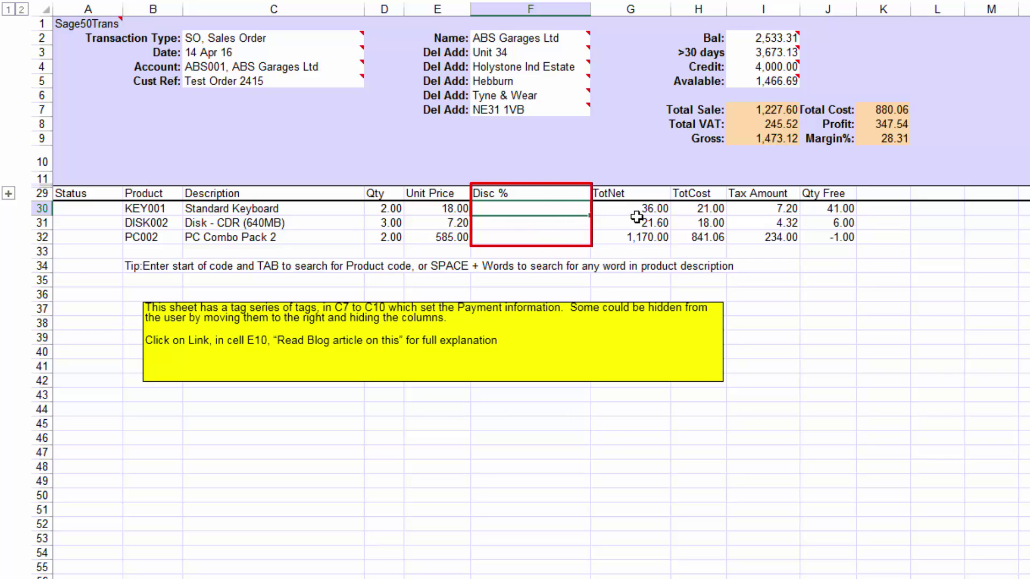
key(Return)
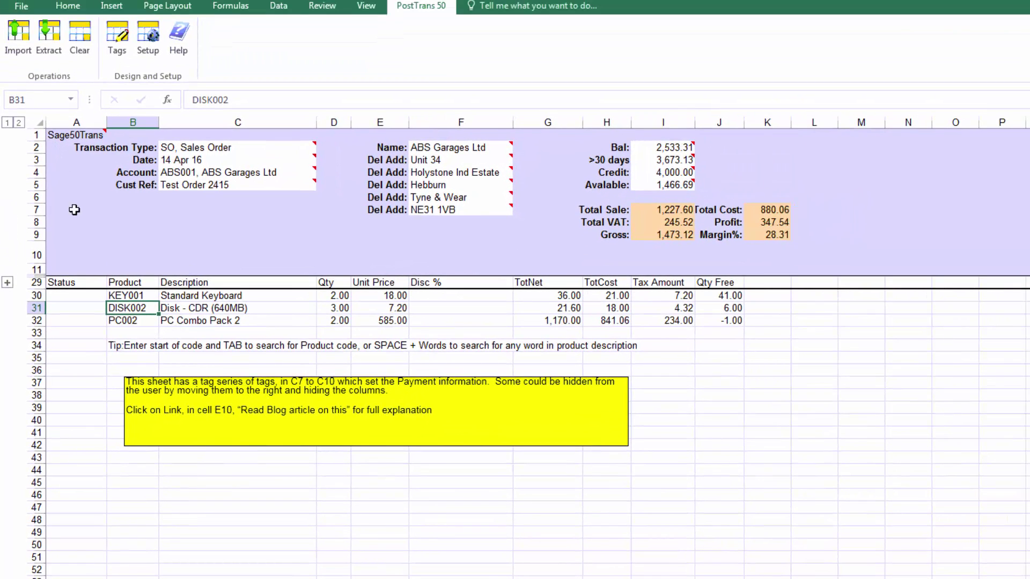
Import the sales order into the DEMO01 company, review its full breakdown and post the transaction
click(19, 41)
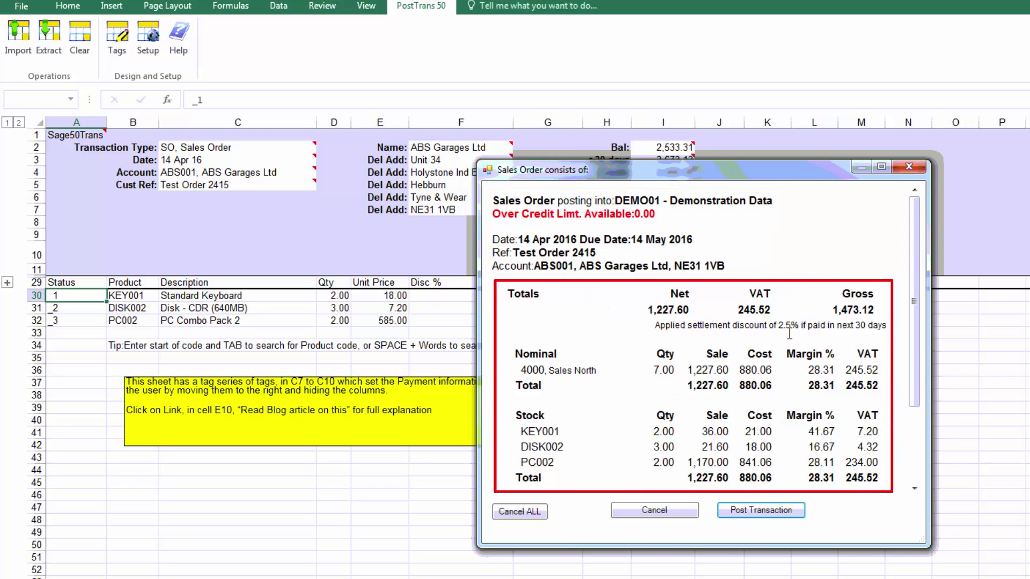
scroll(913, 441, down, 3)
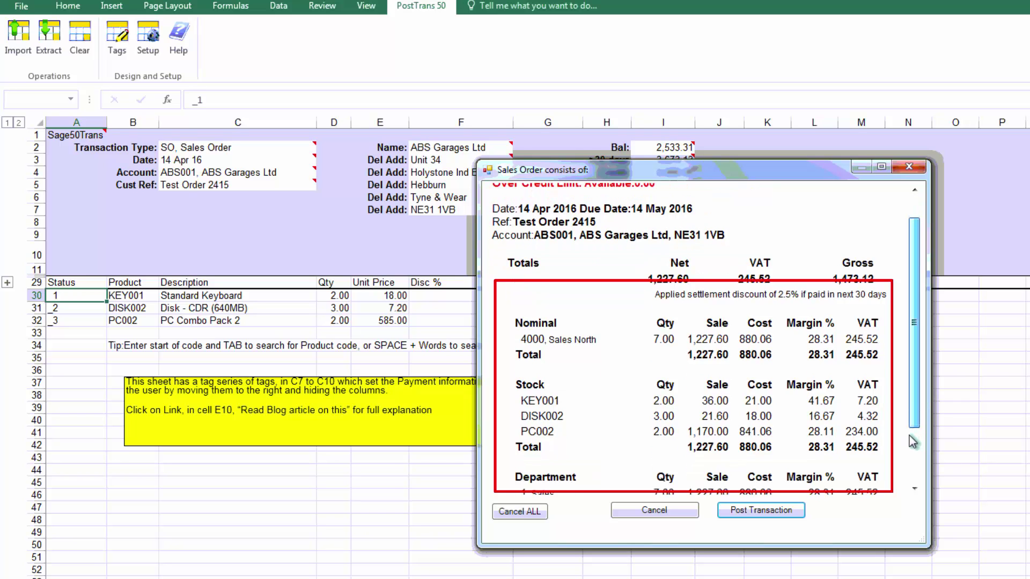
scroll(912, 441, down, 5)
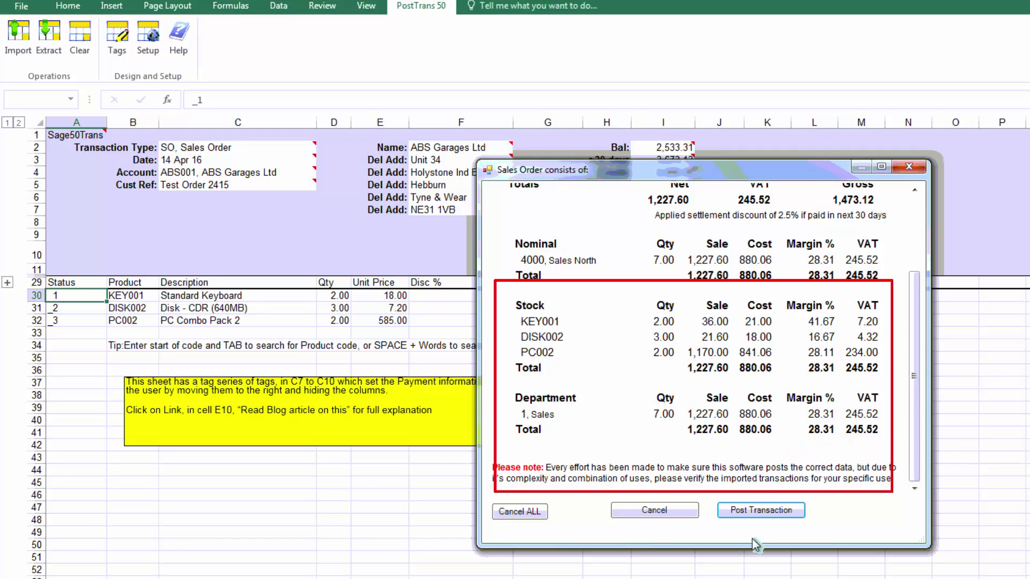
click(752, 510)
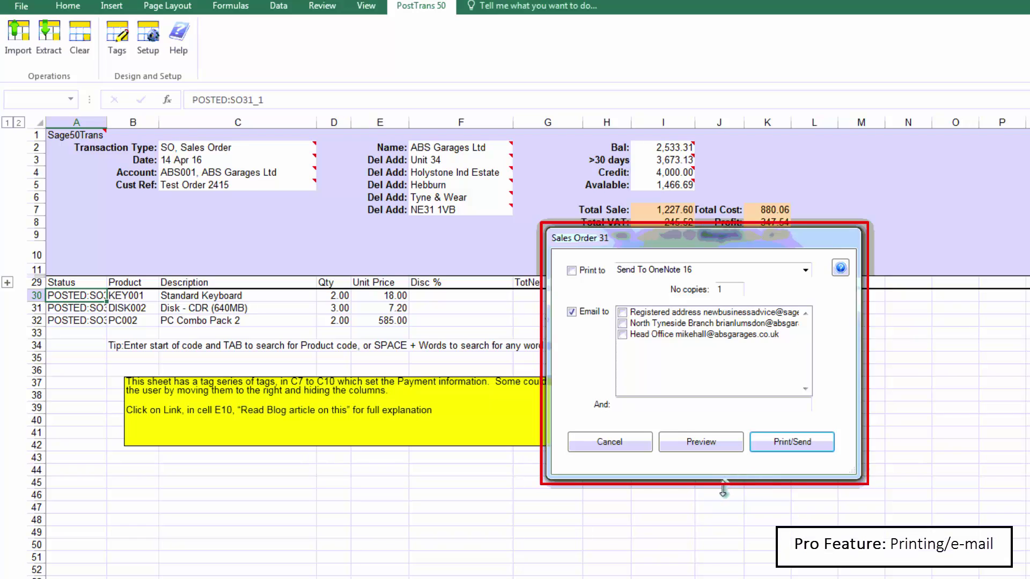
Preview the posted sales order's printout, close it without printing or emailing, and finish the import
click(708, 444)
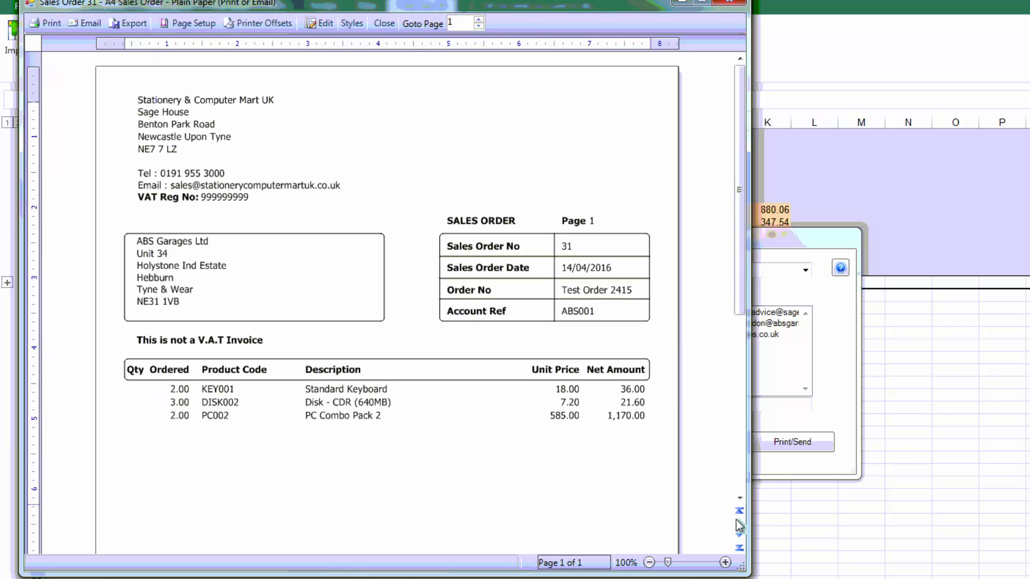
drag(740, 309, 723, 475)
click(730, 2)
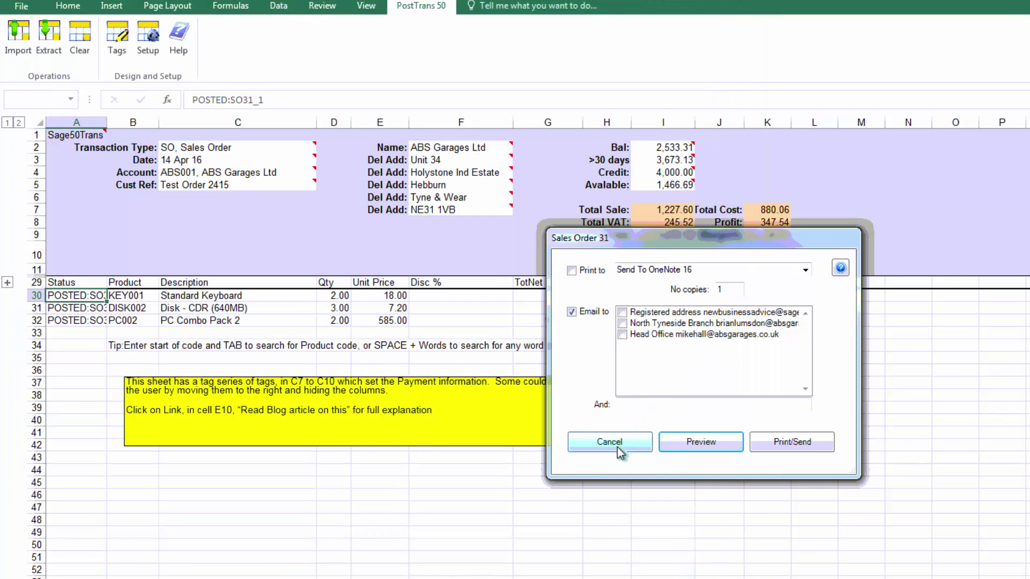
click(620, 443)
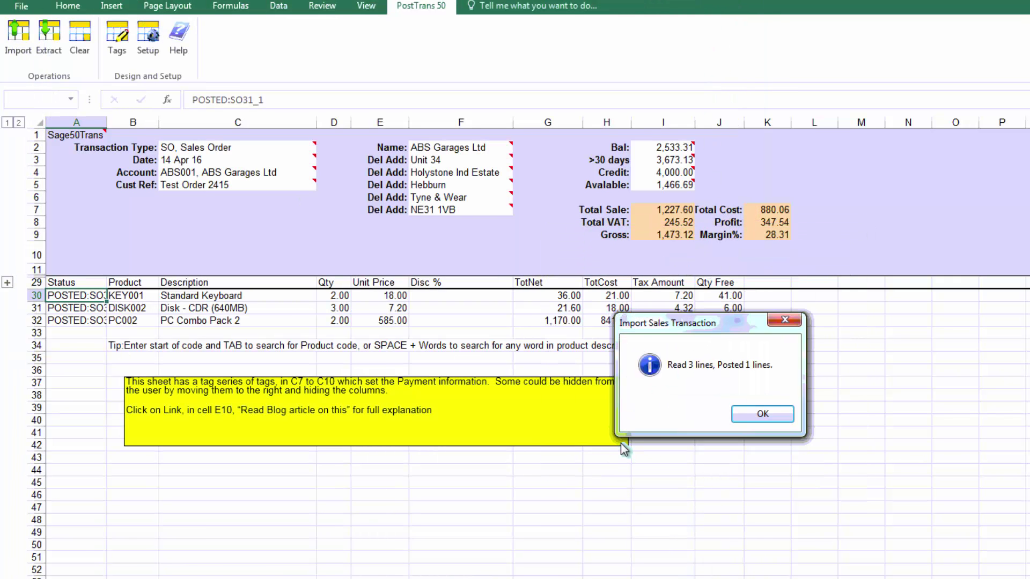
click(744, 422)
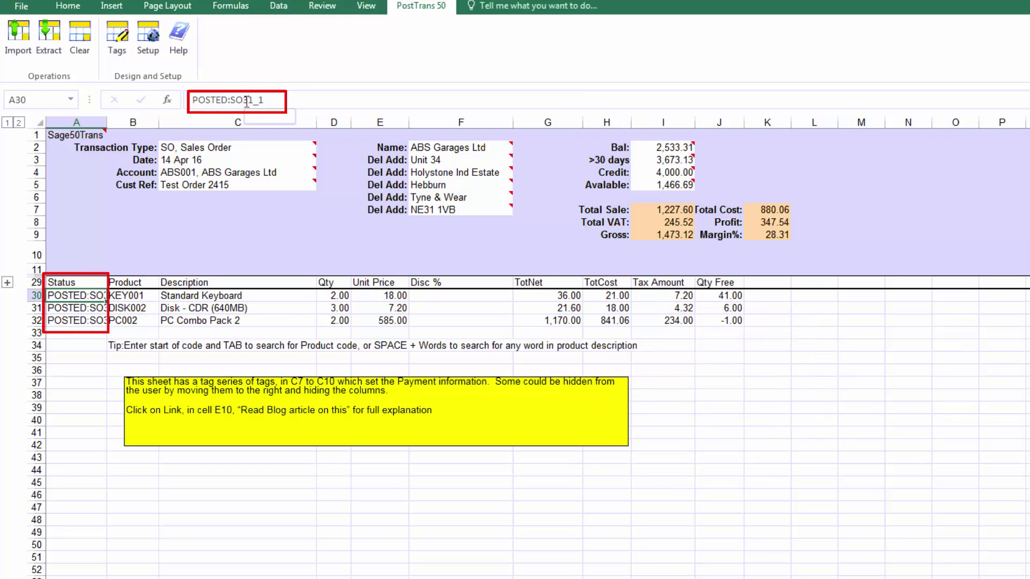
Check the DISK002 line's posted reference, reopen the order's print and email options from it, and close them without sending
click(81, 308)
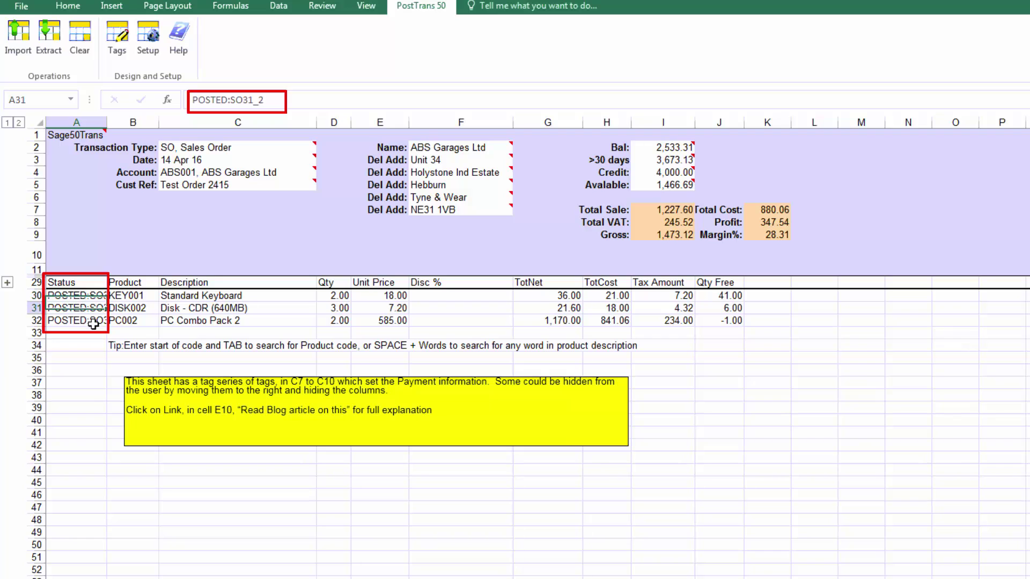
double_click(86, 309)
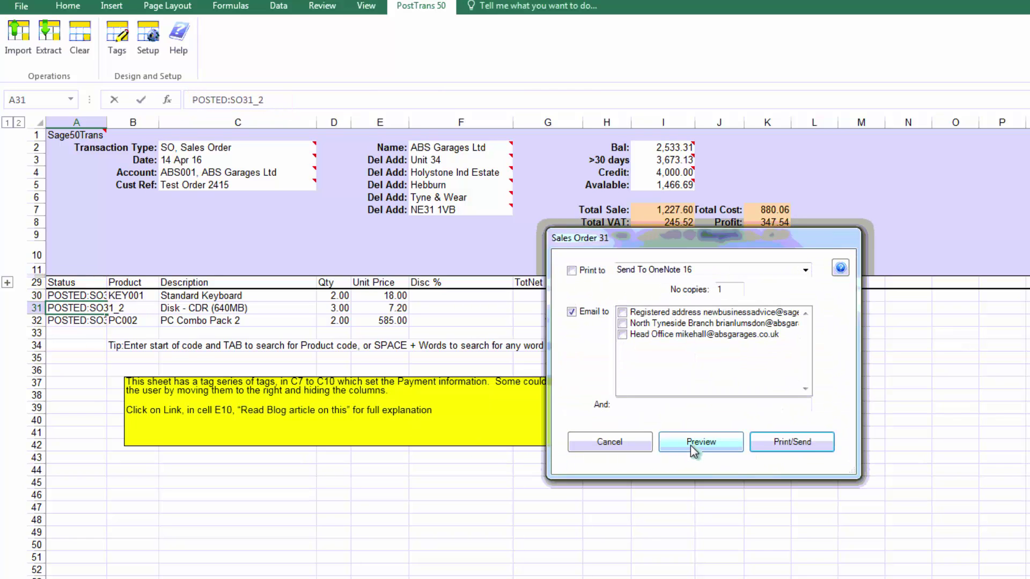
click(610, 442)
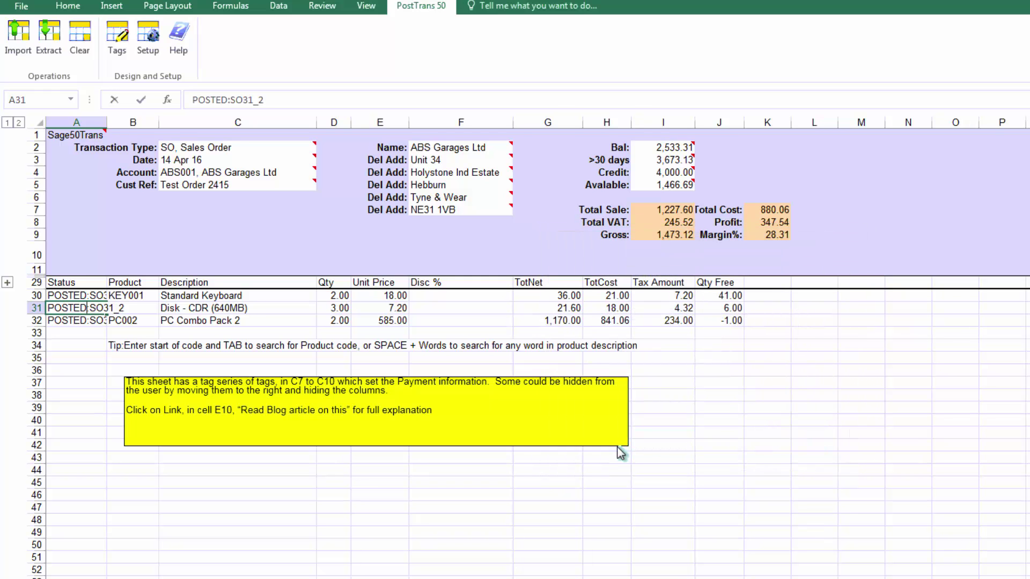
click(607, 252)
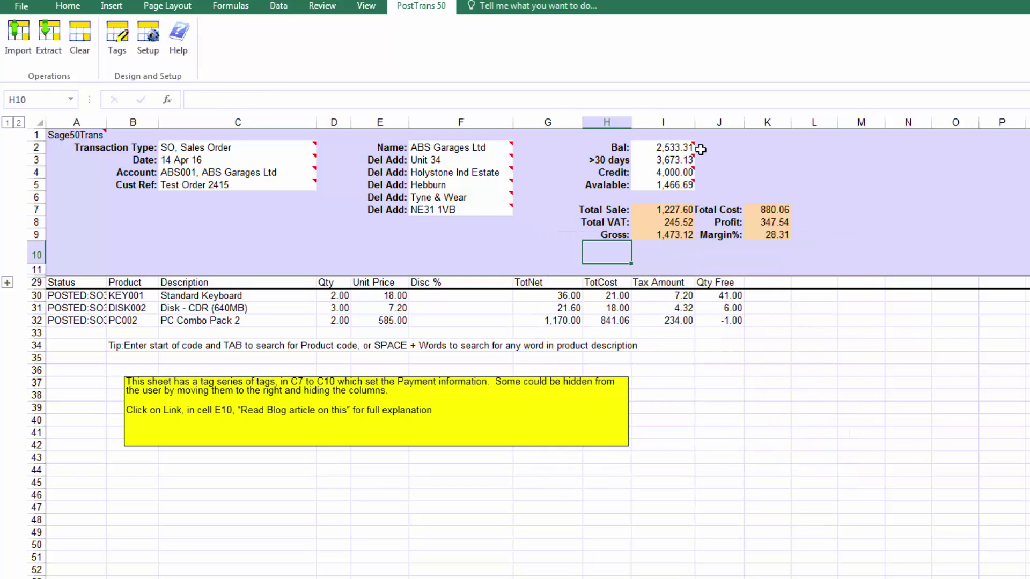
Drill down from the >30 days balance to the customer ledger, include settled transactions, inspect the invoice and receipt, and close it
double_click(659, 161)
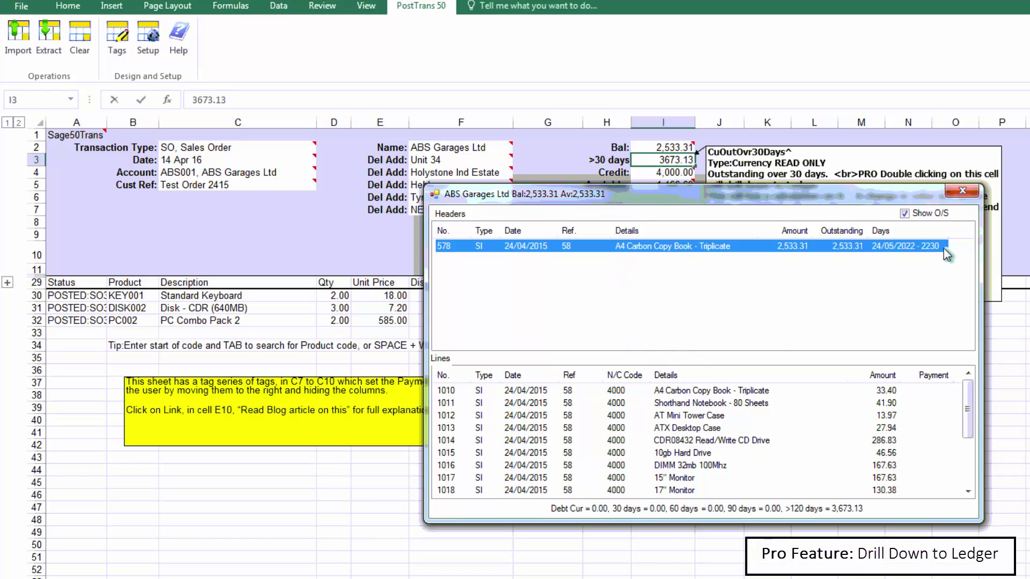
click(905, 214)
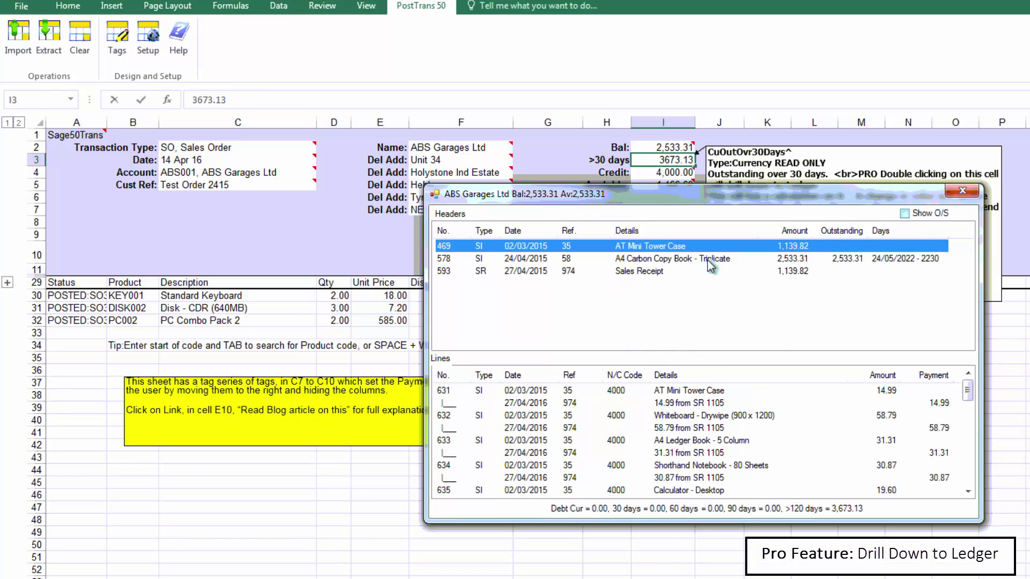
click(665, 260)
click(655, 272)
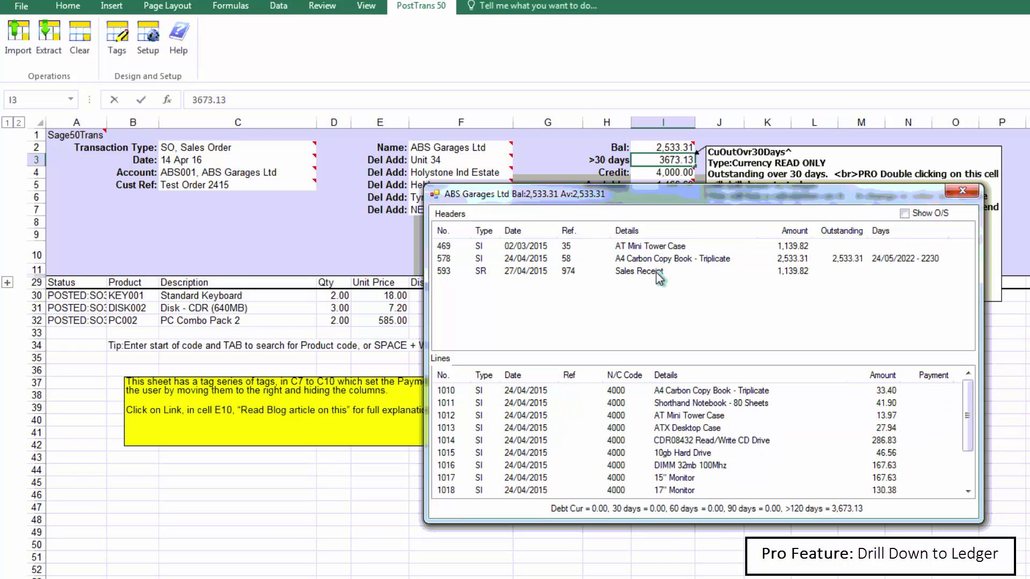
click(968, 195)
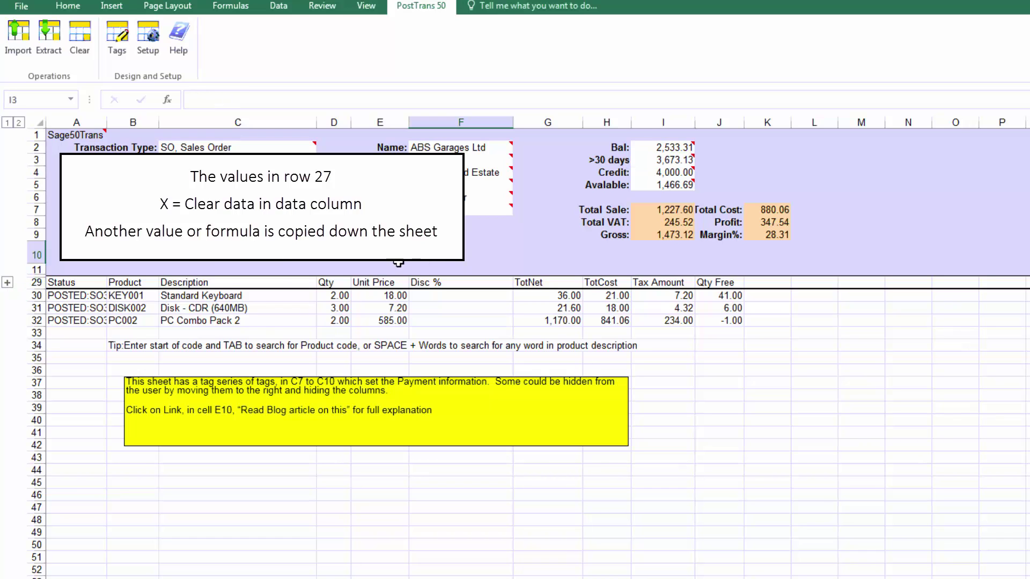
click(421, 262)
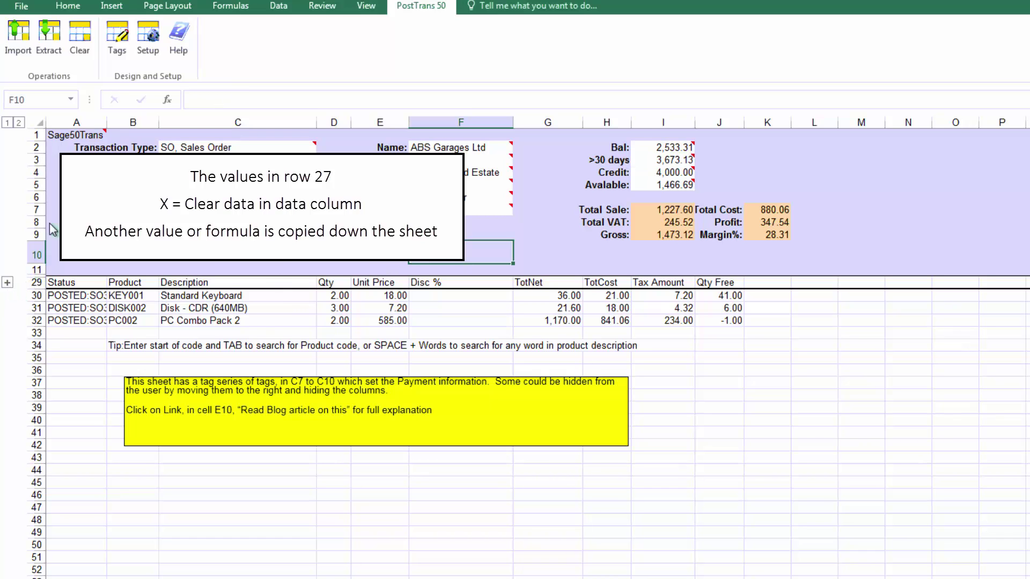
Clear the posted order's data from the sheet and start a new sales order for ABS Garages Ltd with its second listed delivery address
click(83, 49)
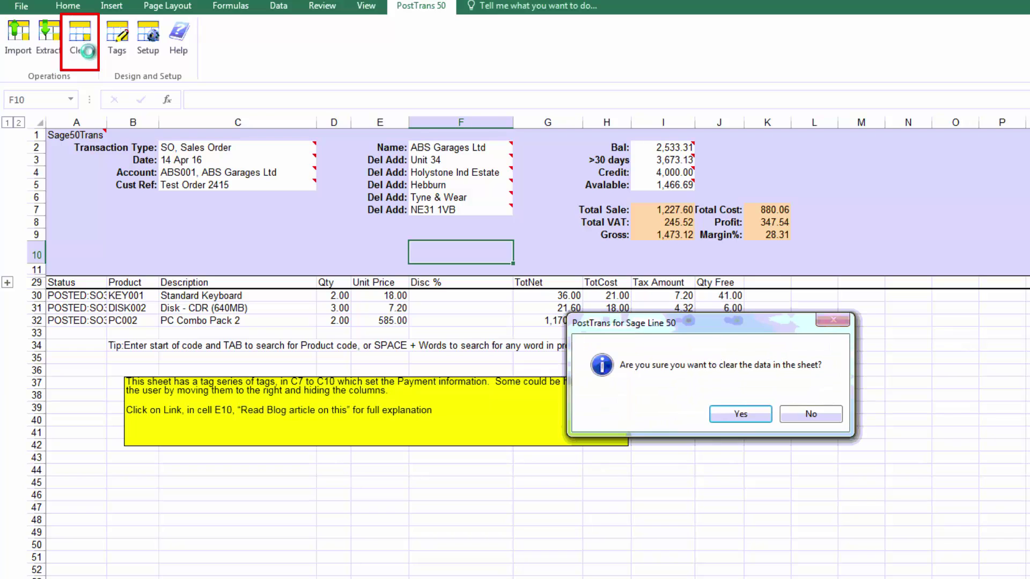
click(740, 414)
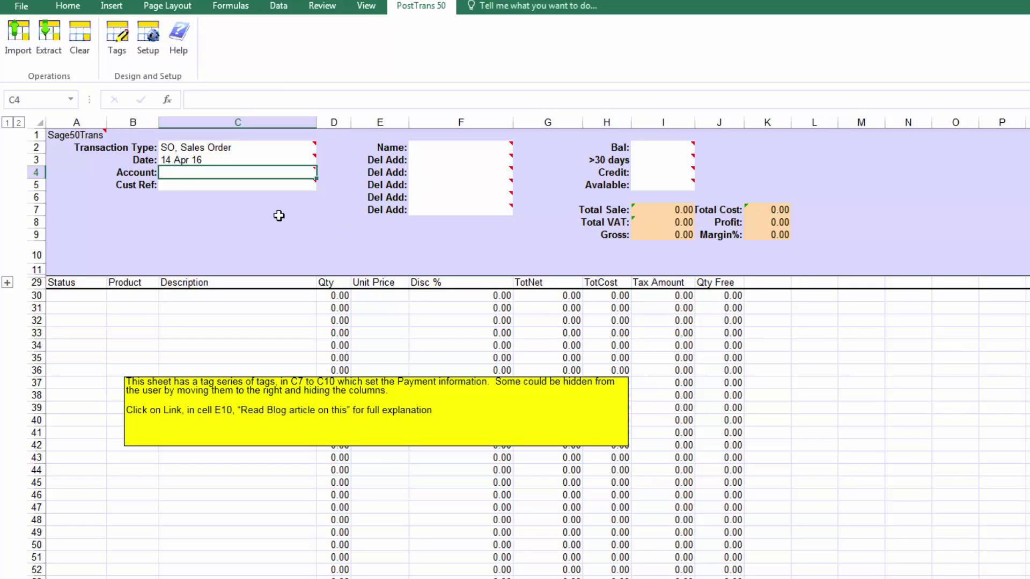
mouse_move(238, 186)
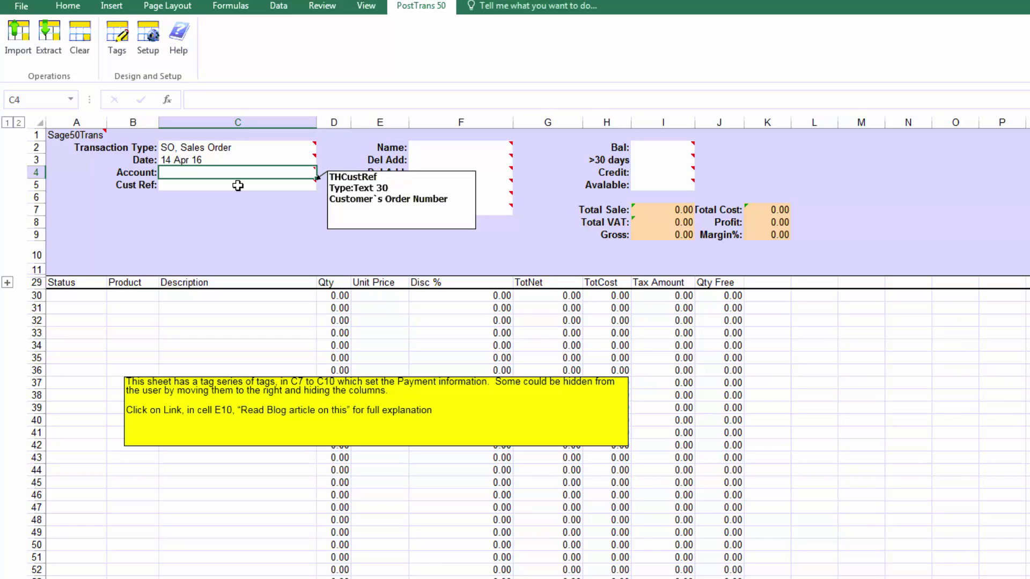
text(abs)
key(Return)
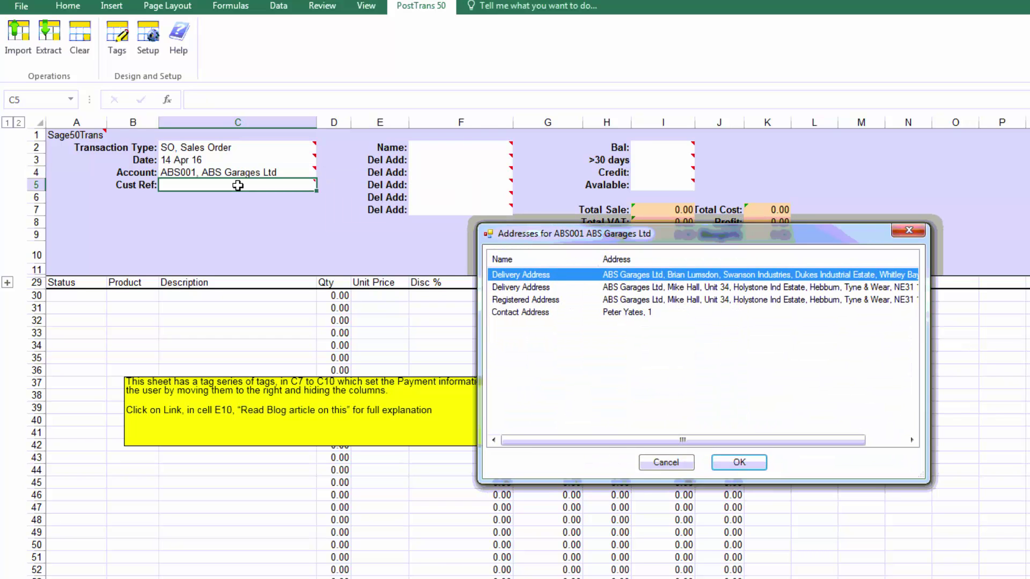
key(Down)
key(Down)
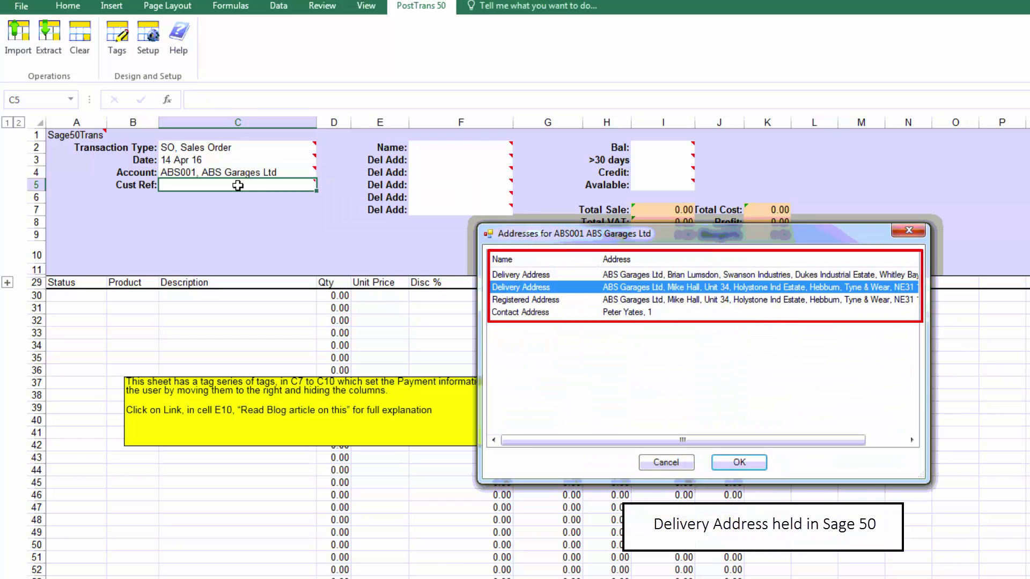
key(Return)
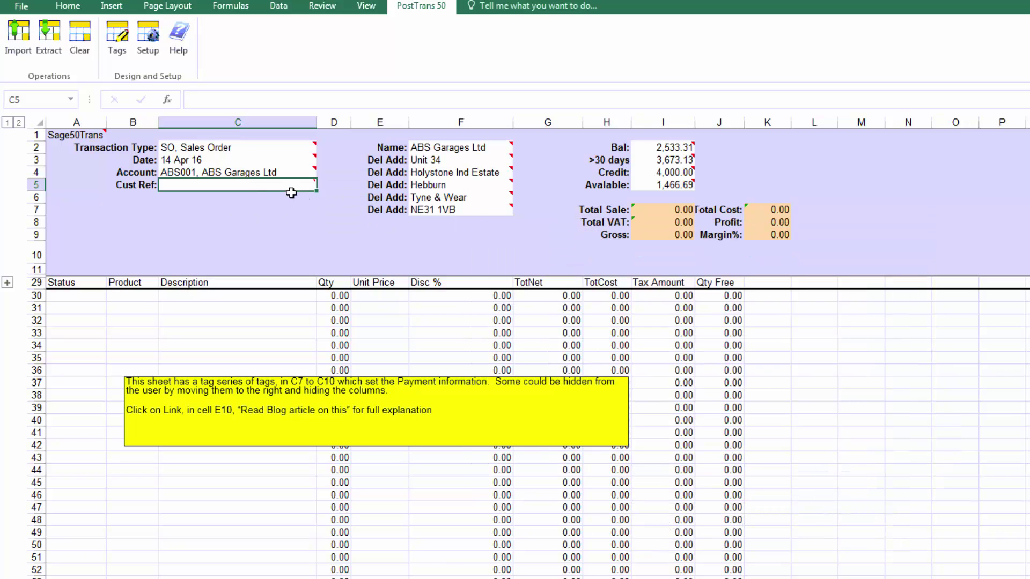
Enter the customer's order number as the reference and replace the delivery address through a postcode lookup, choosing the twelfth address offered
text(35816592)
key(Return)
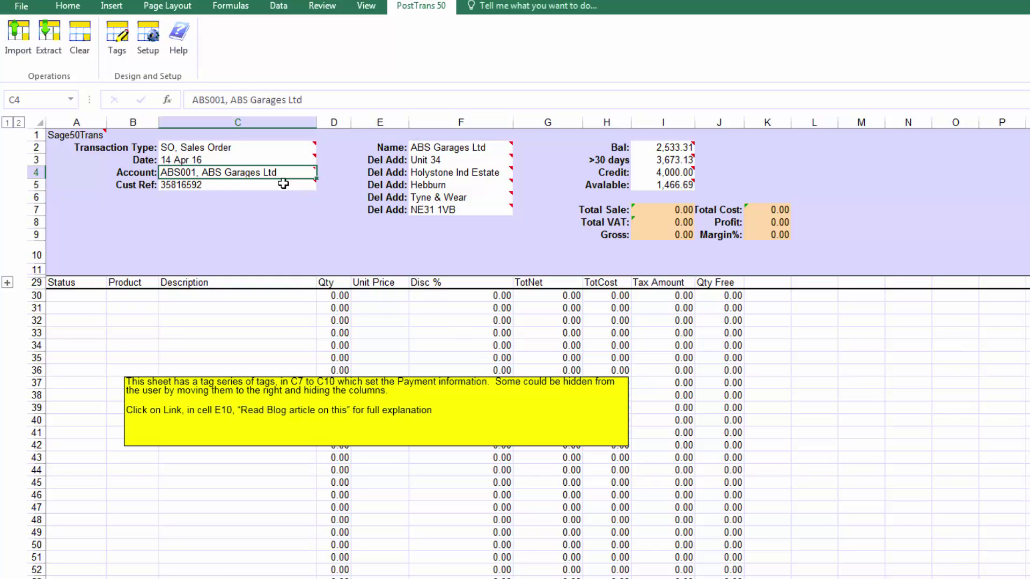
click(429, 211)
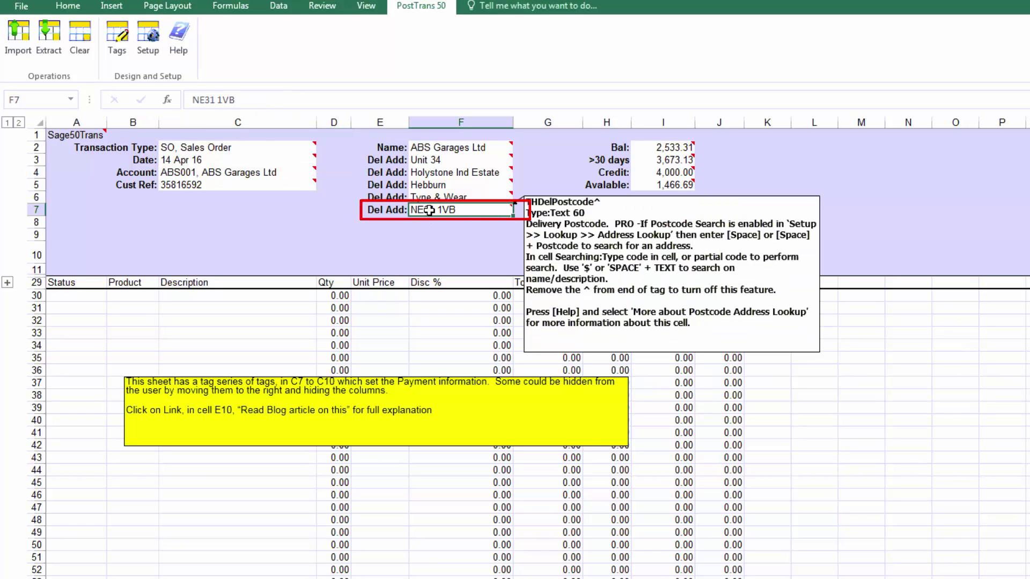
text(pe132ql)
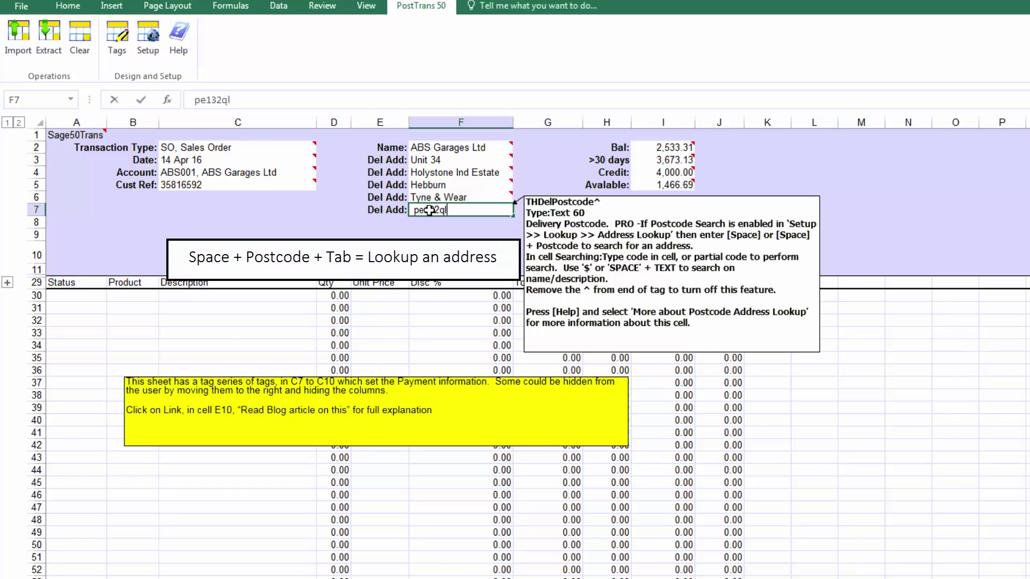
key(Tab)
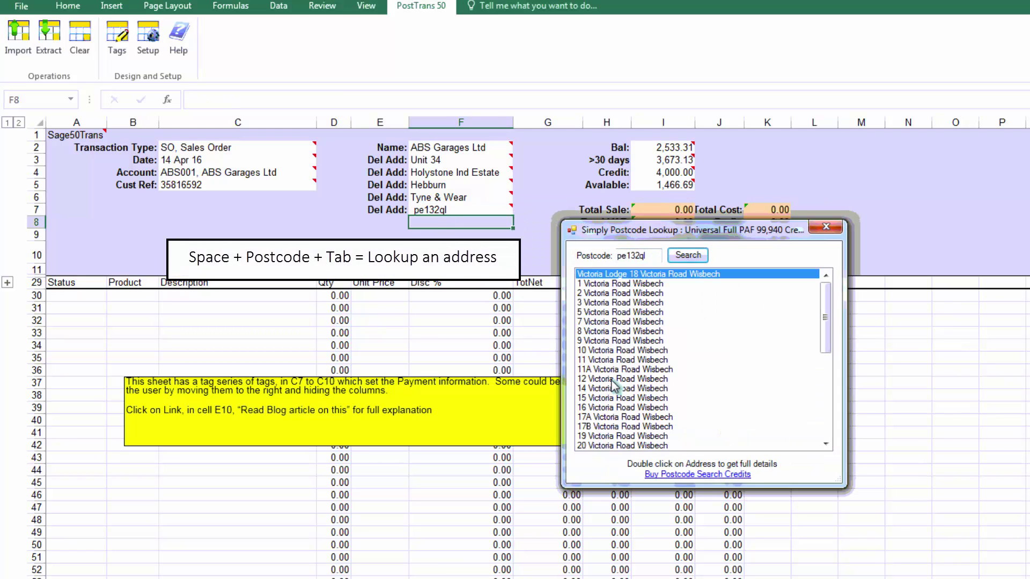
click(612, 380)
double_click(612, 379)
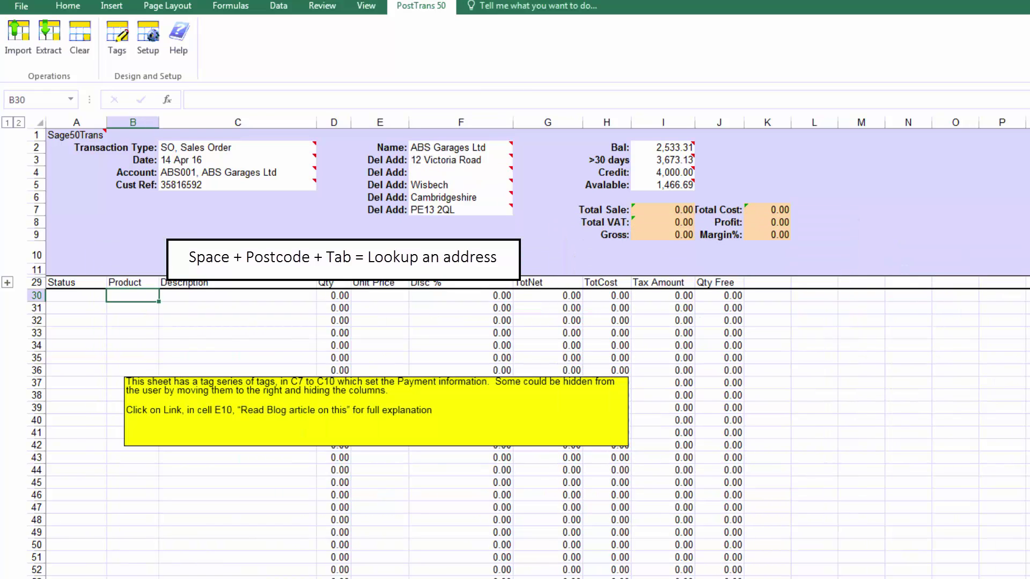
Step through the order's entry cells, from the account and delivery address to the product, quantity and discount columns
click(197, 172)
key(Tab)
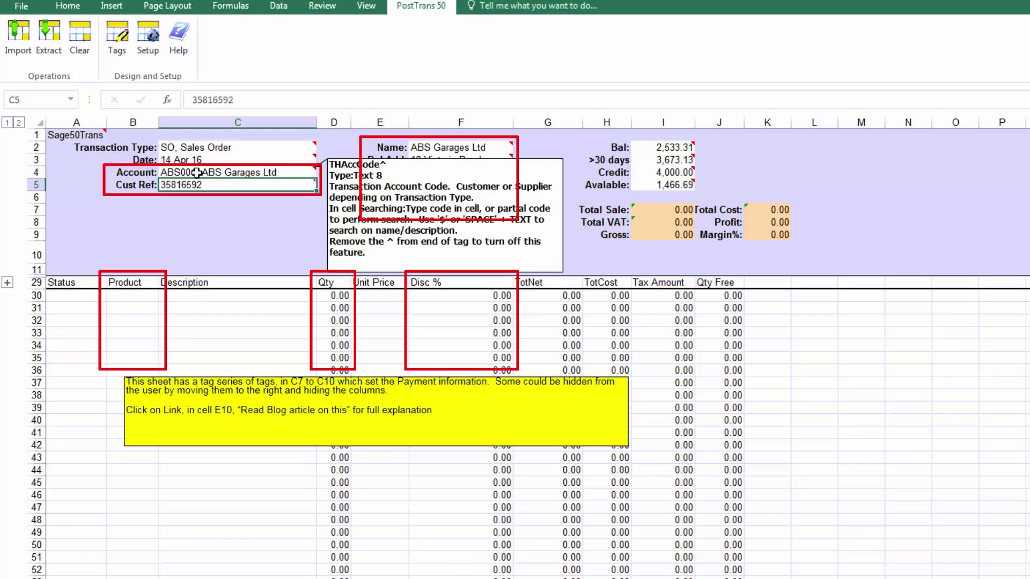
key(Tab)
key(Tab)
key(Tab)
key(Tab)
key(Tab)
key(Tab)
key(Tab)
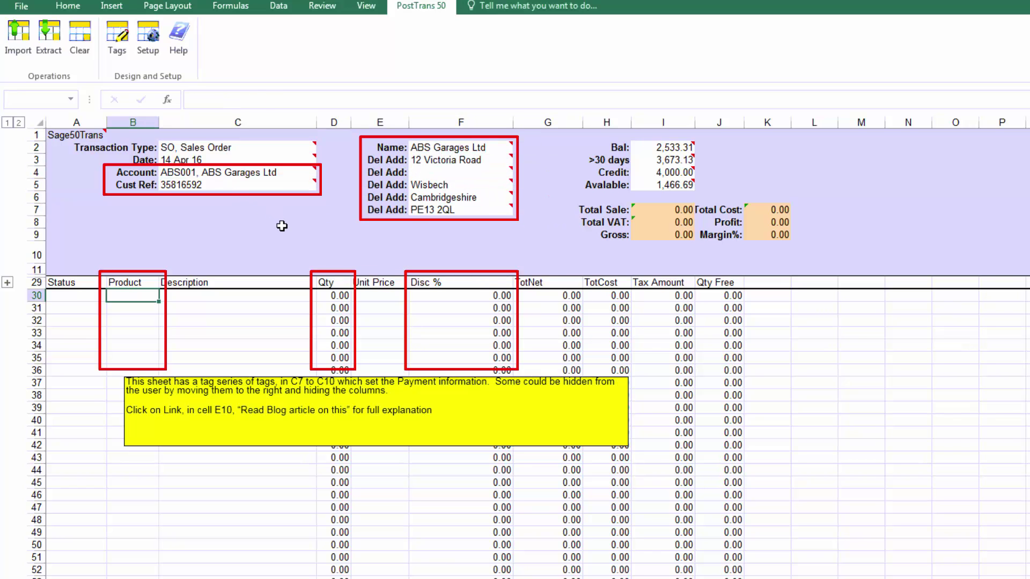
key(Tab)
key(Tab)
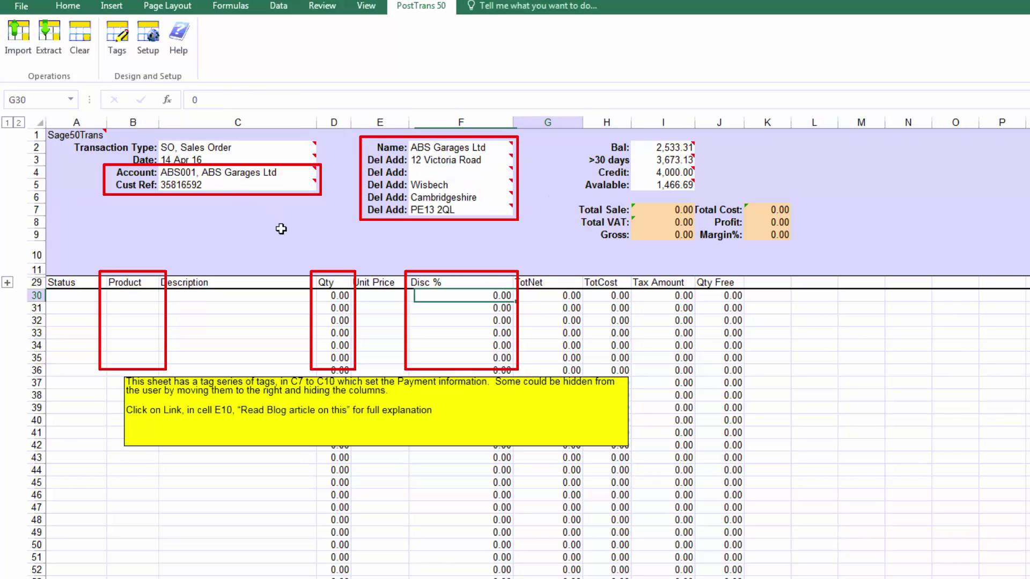
key(Tab)
key(Tab)
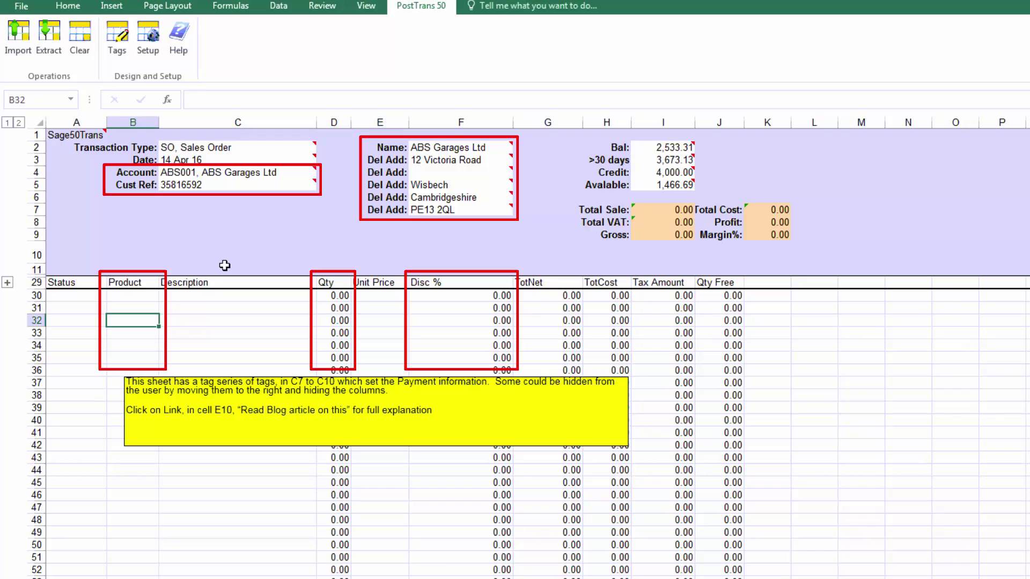
Add product KEY001, Standard Keyboard, as the first order line with a quantity of 2 and no discount
click(140, 299)
text(key001)
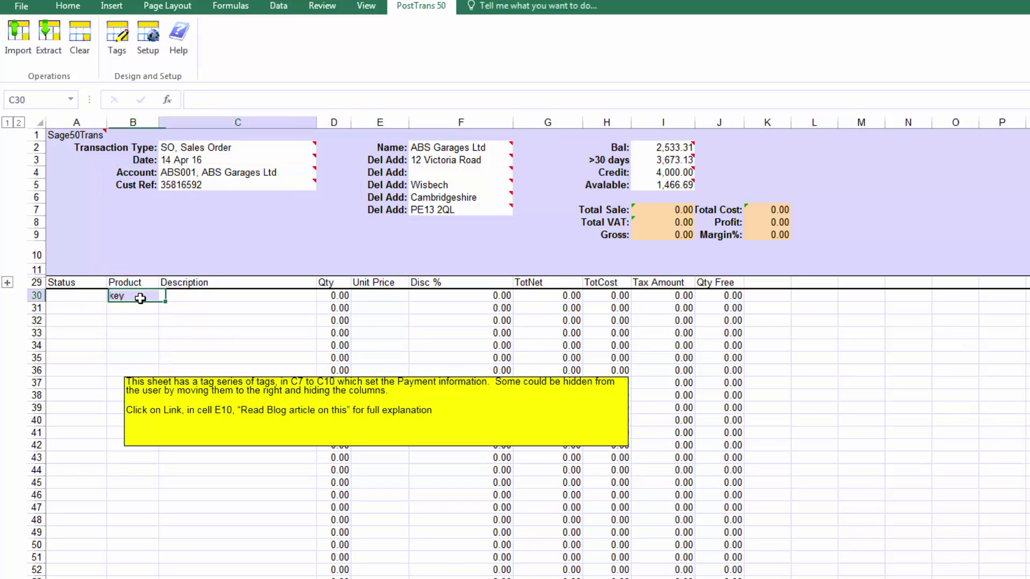
key(Tab)
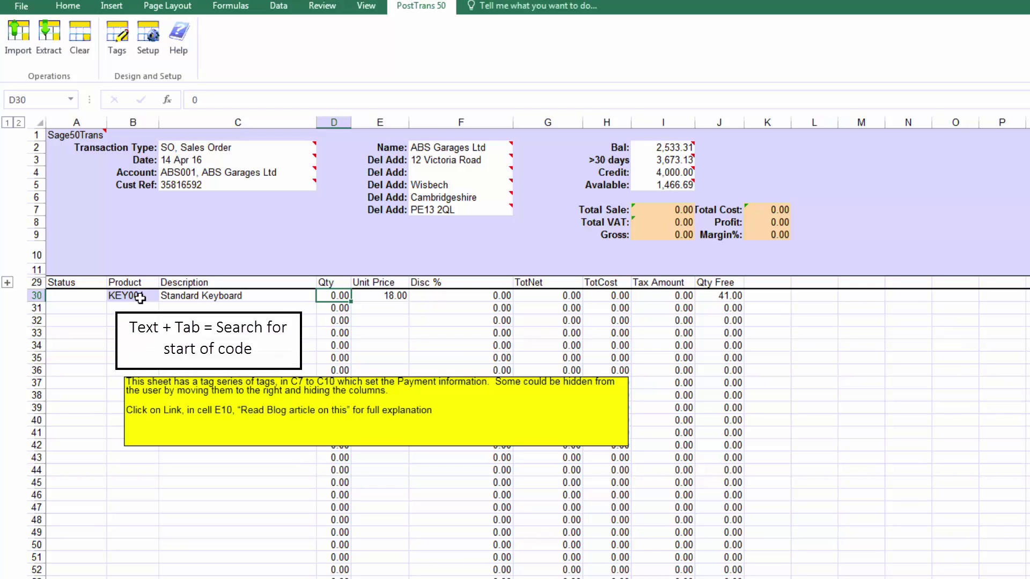
text(2)
key(Tab)
key(Tab)
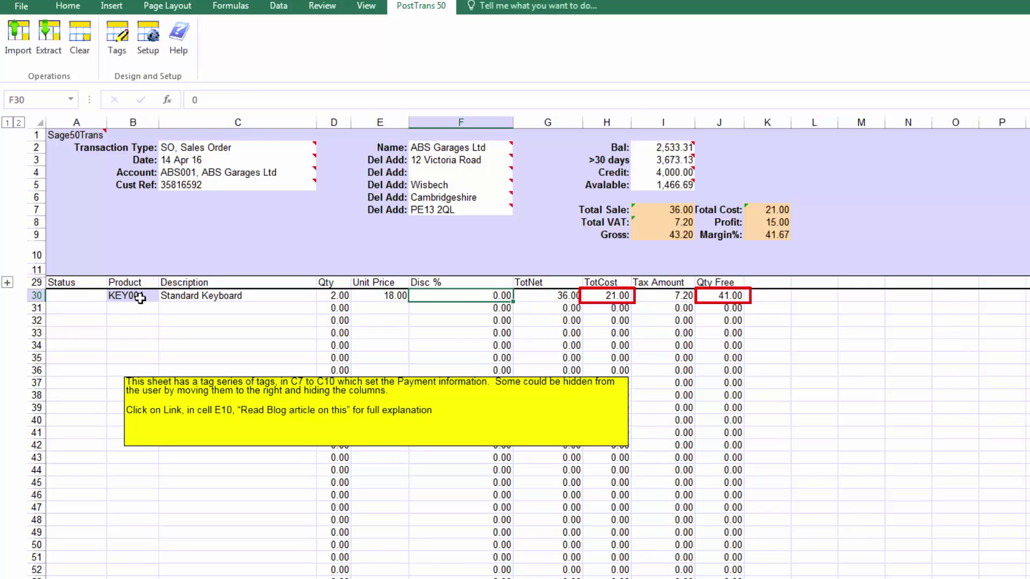
key(Return)
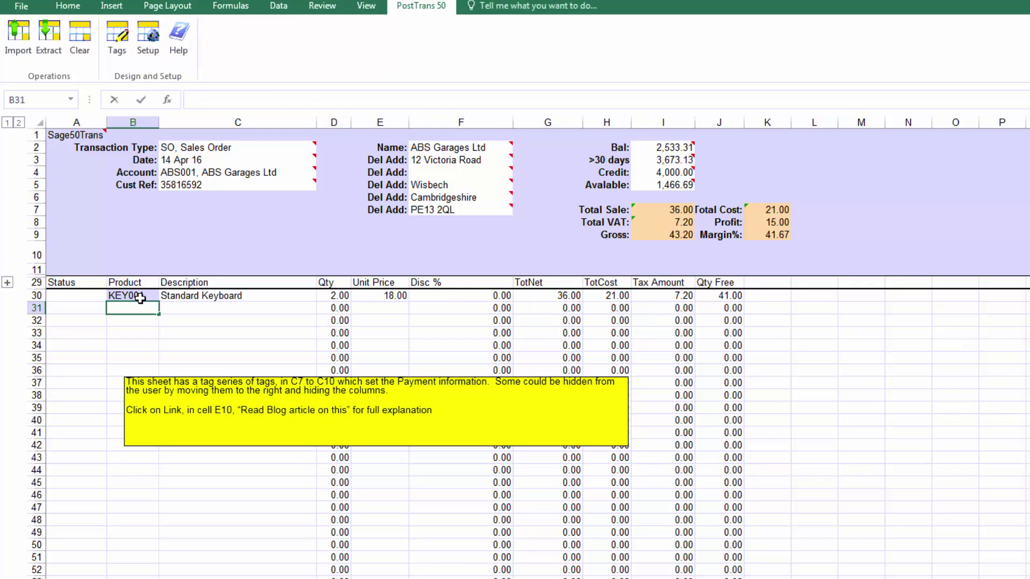
Search for product codes starting with "pc" and add PC004, PC Combo Pack 4, as the second order line with quantity 1
text(pc)
key(Tab)
key(Down)
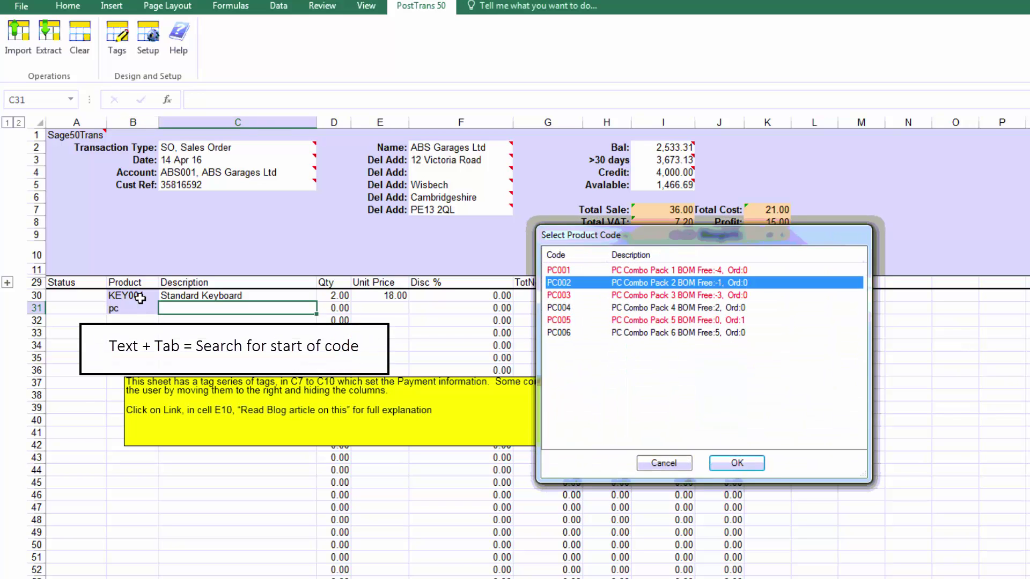
key(Down)
key(Down)
key(Down)
key(Down)
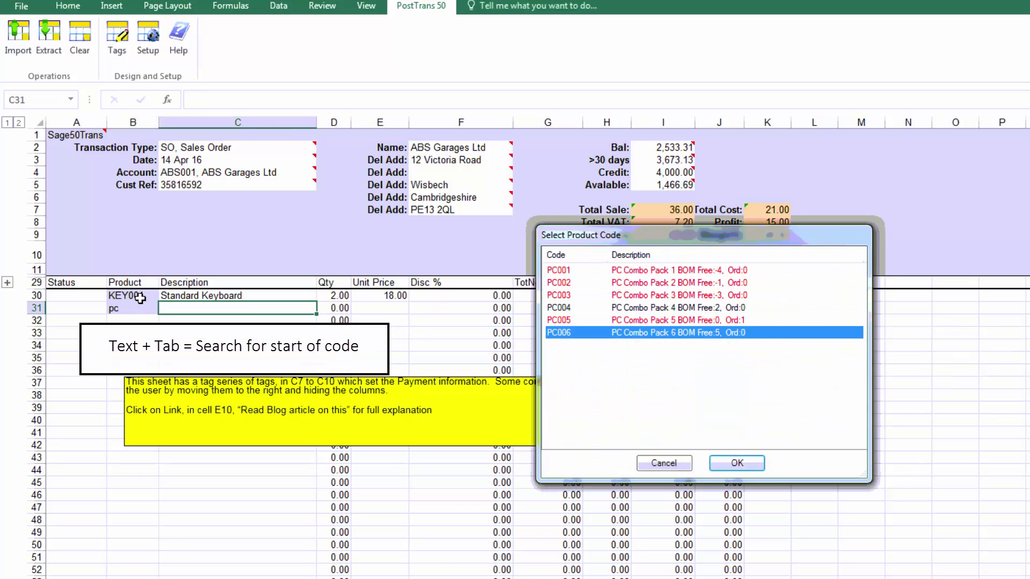
key(Up)
key(Up)
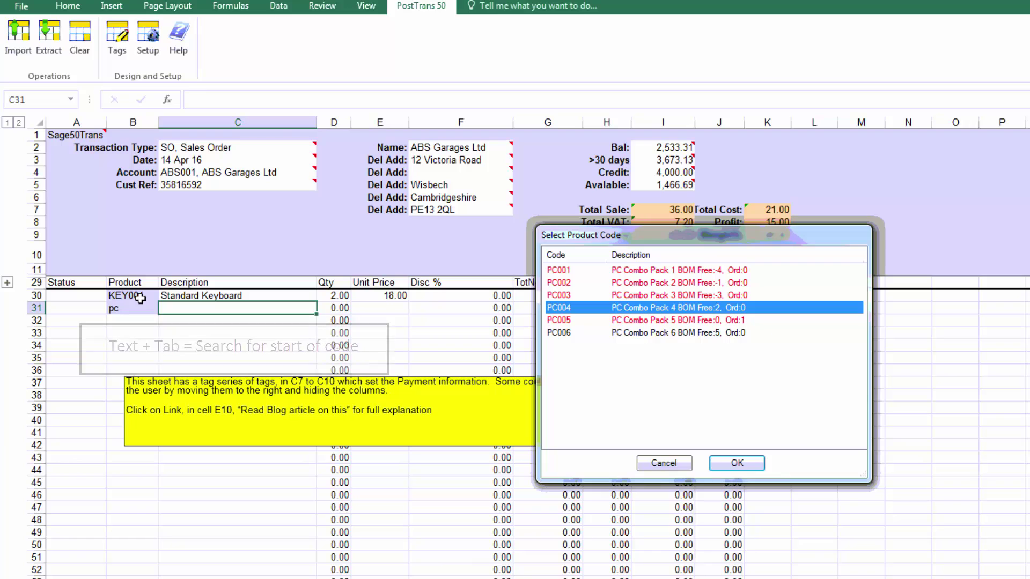
key(Return)
text(1)
key(Tab)
key(Tab)
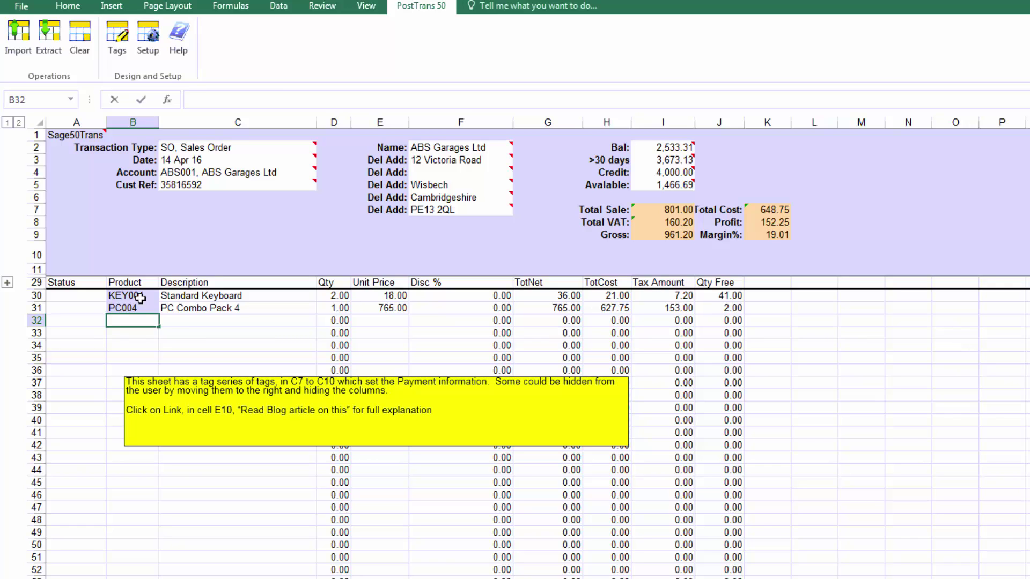
Search the products for any text matching "20gb" and add HAR002, 20gb Hard Drive, as the third line with quantity 1
text(20gb)
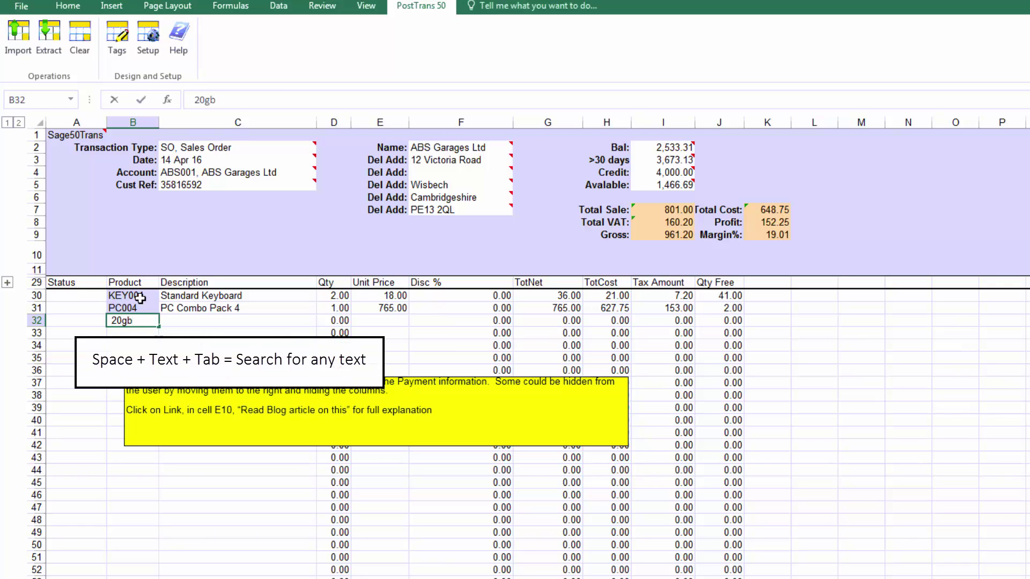
key(Tab)
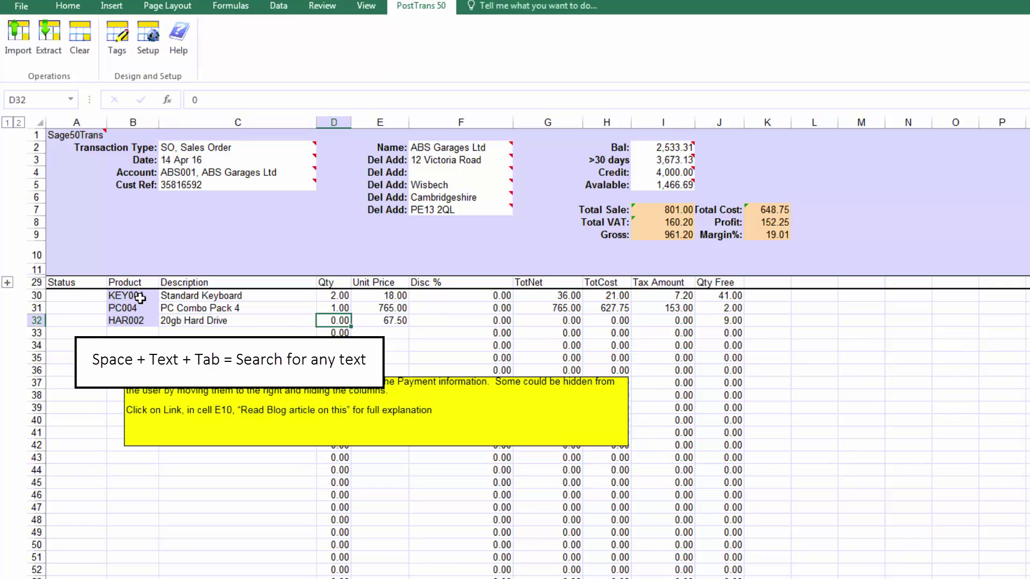
text(1)
key(Return)
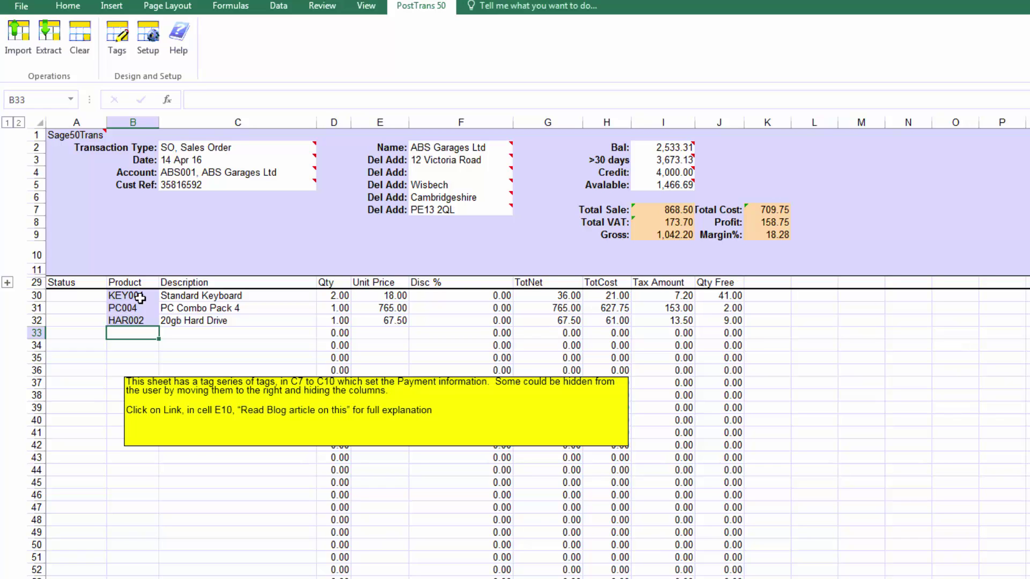
Add the comment line "Please deliver to back door" in the description below the last product
key(Tab)
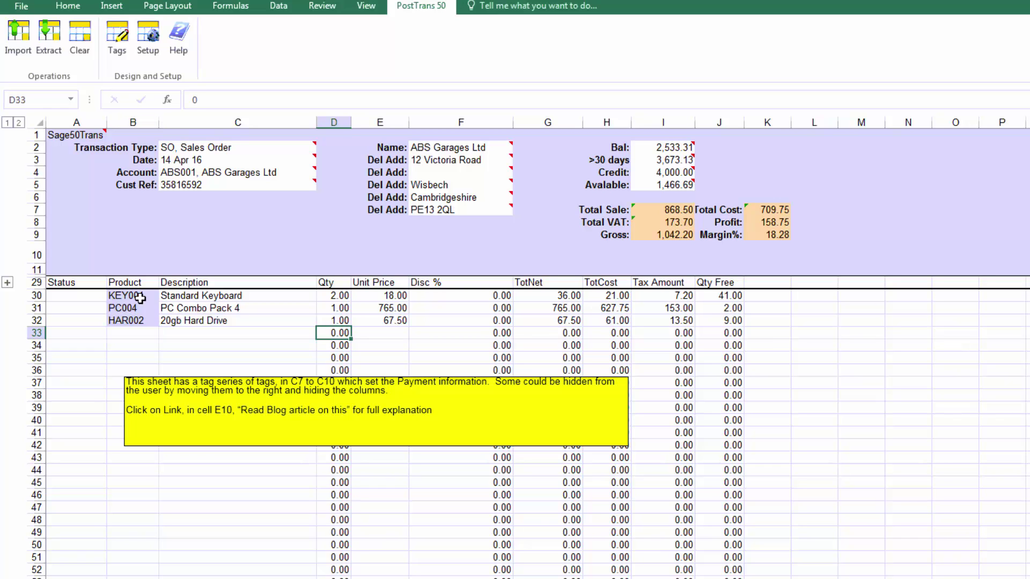
key(Left)
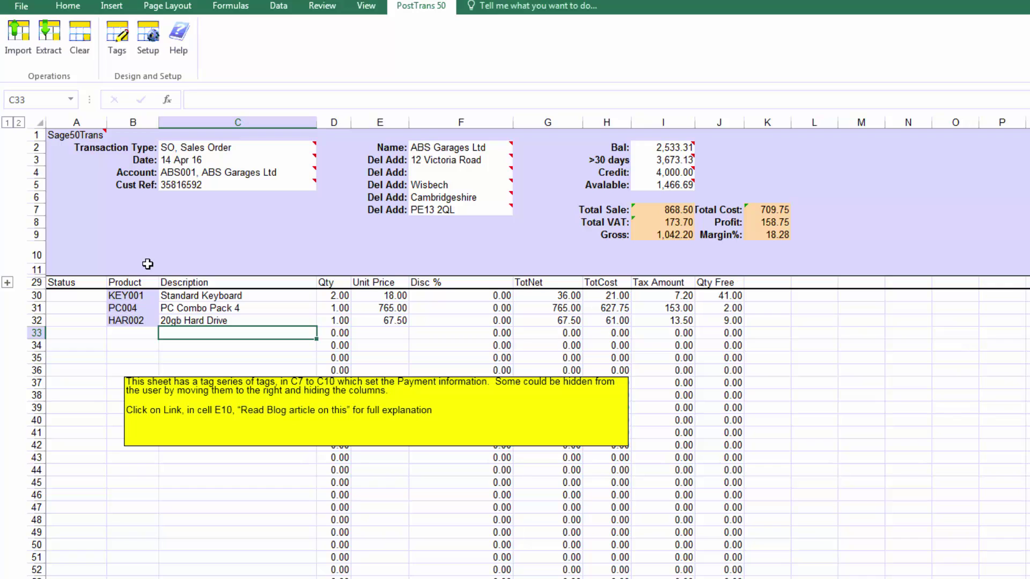
text(Please )
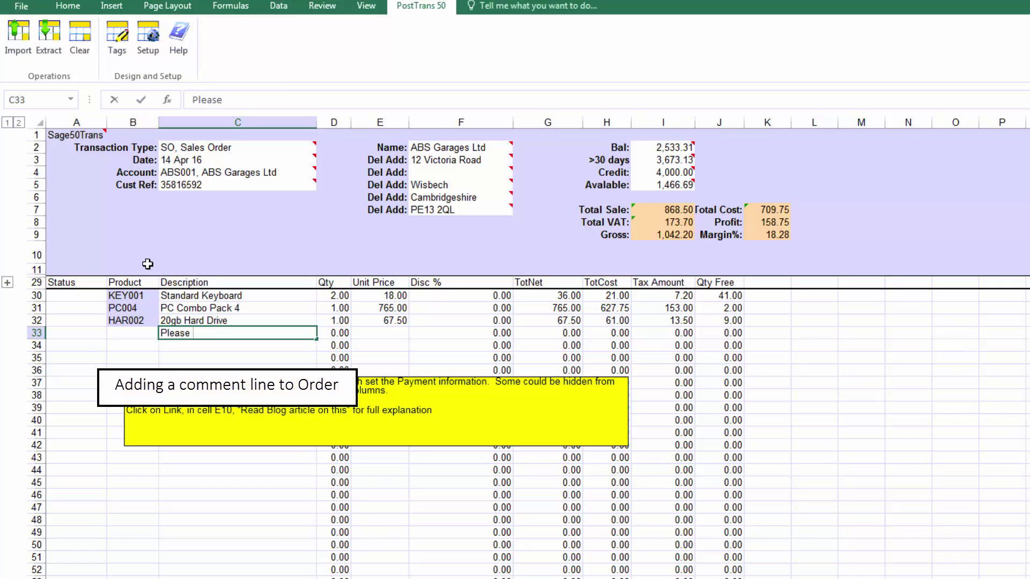
text(deliver to back door)
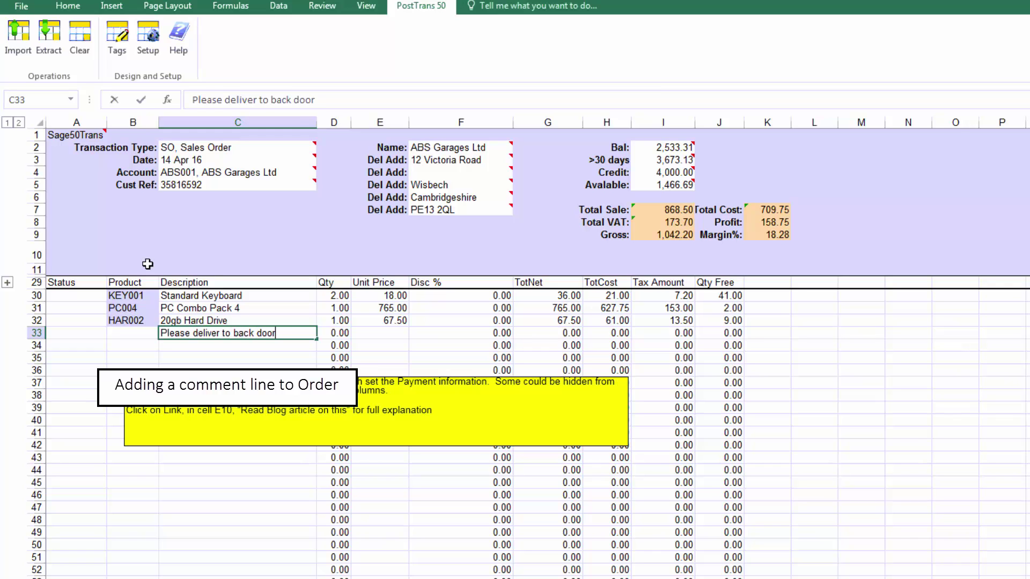
key(Tab)
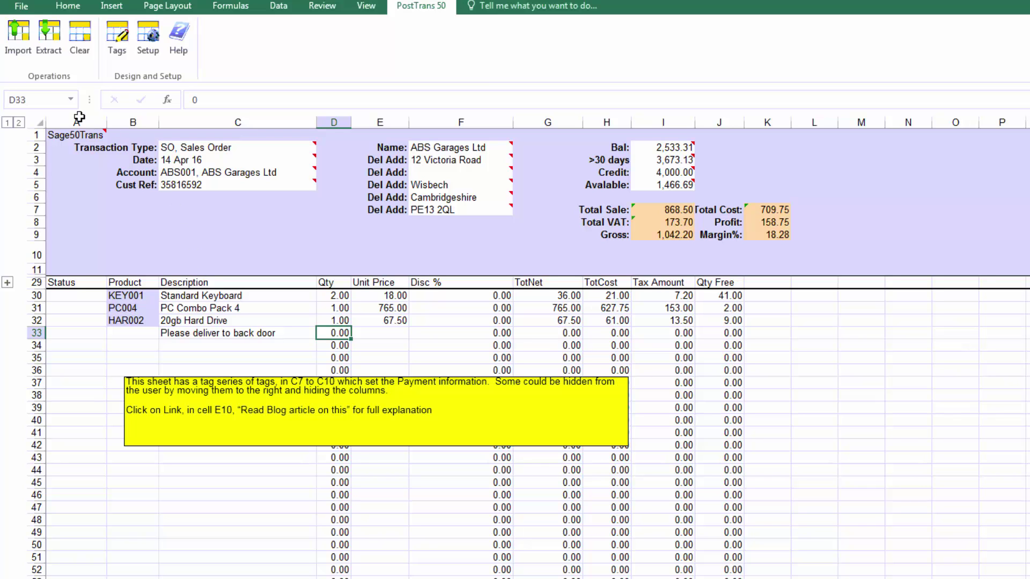
Import and post the sales order into DEMO01 after reviewing its breakdown, and preview the posted order's printout
click(22, 46)
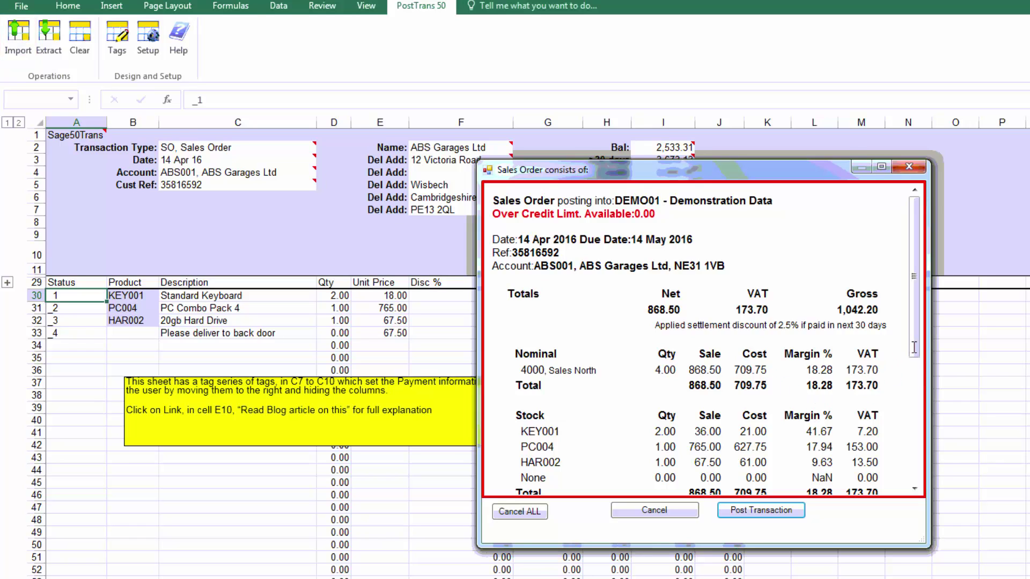
drag(914, 349, 915, 380)
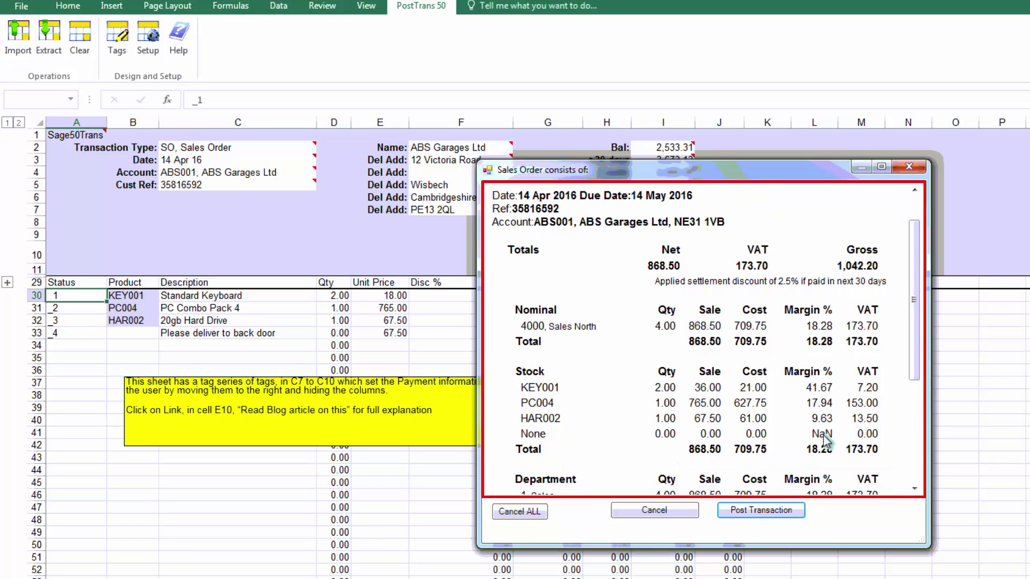
click(762, 512)
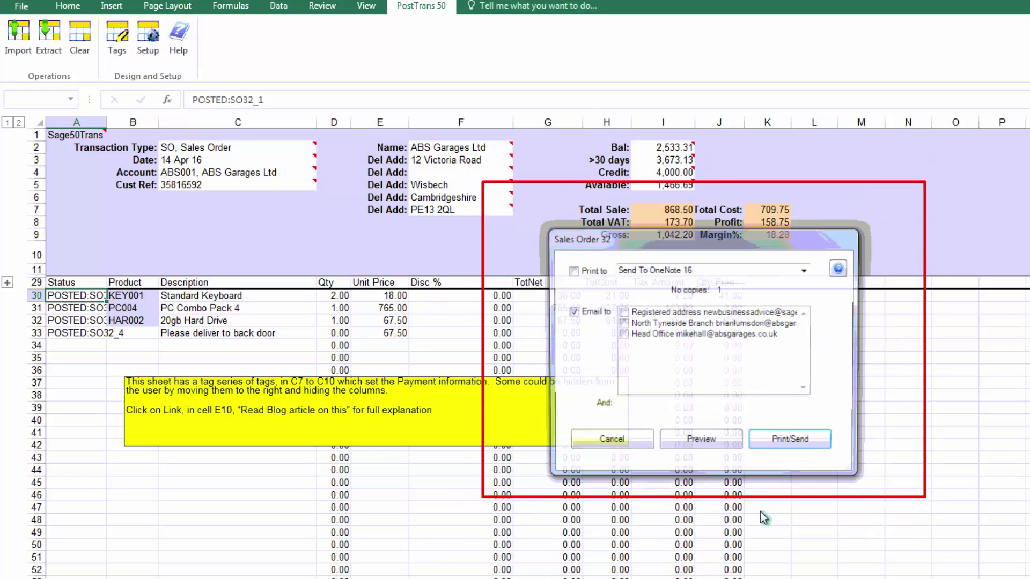
click(697, 451)
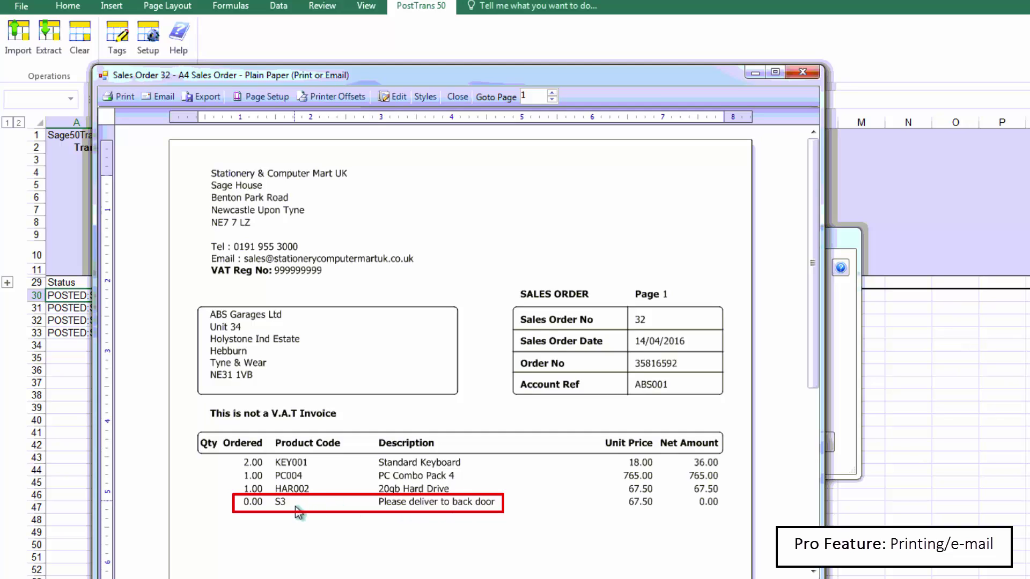
Close the posted order's print preview and finish the import without printing or e-mailing the order
click(803, 73)
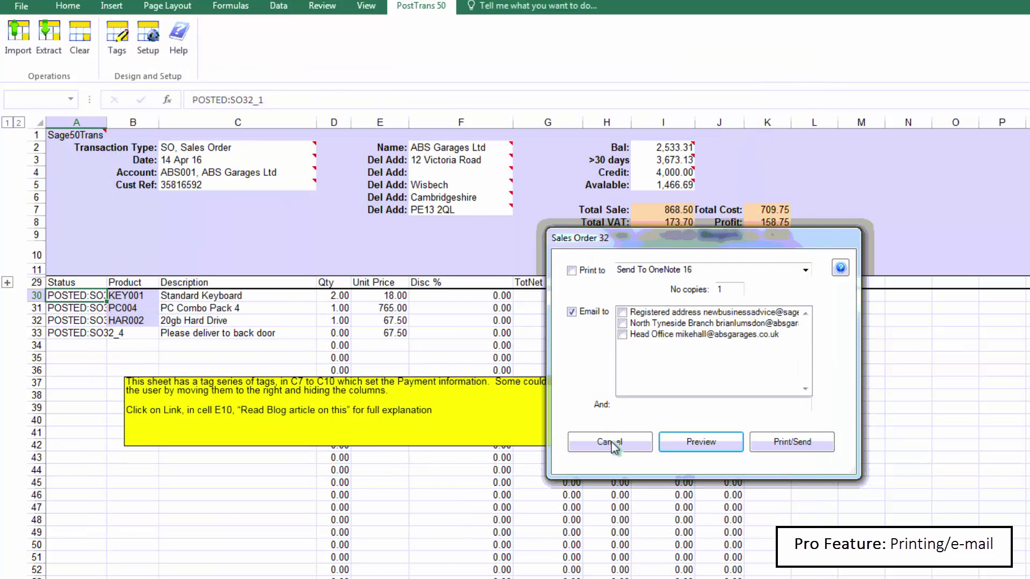
click(613, 444)
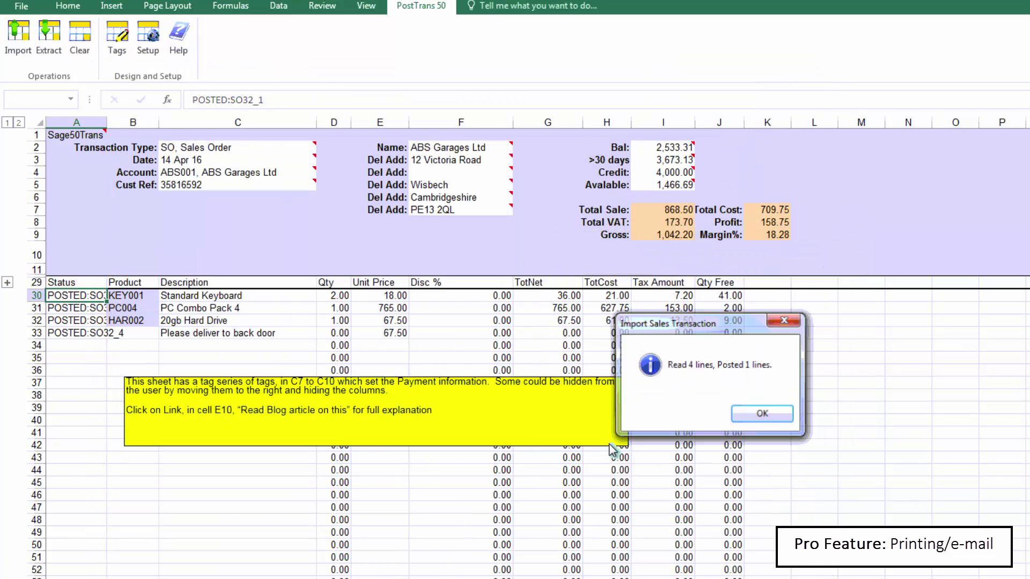
click(759, 421)
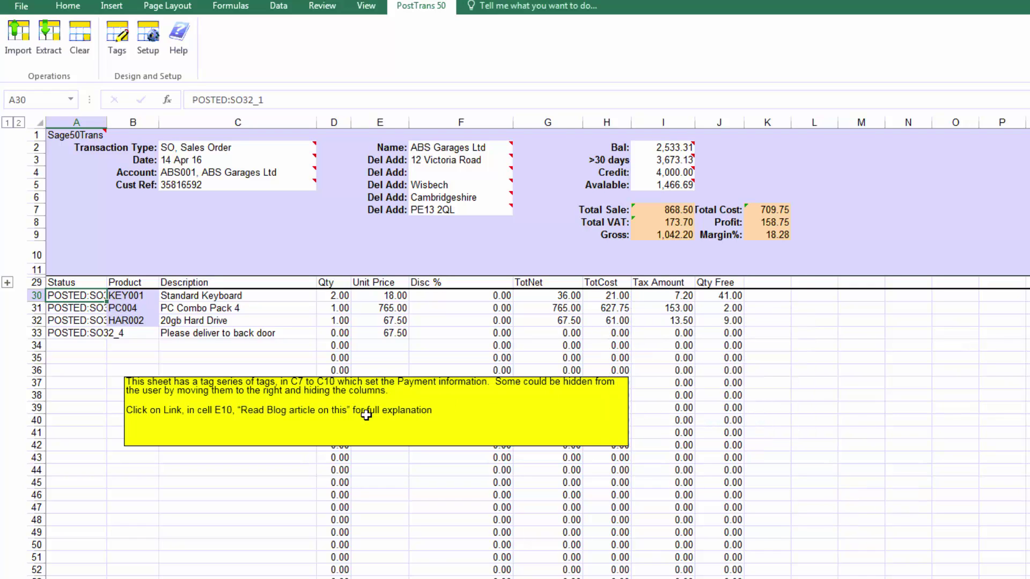
click(192, 335)
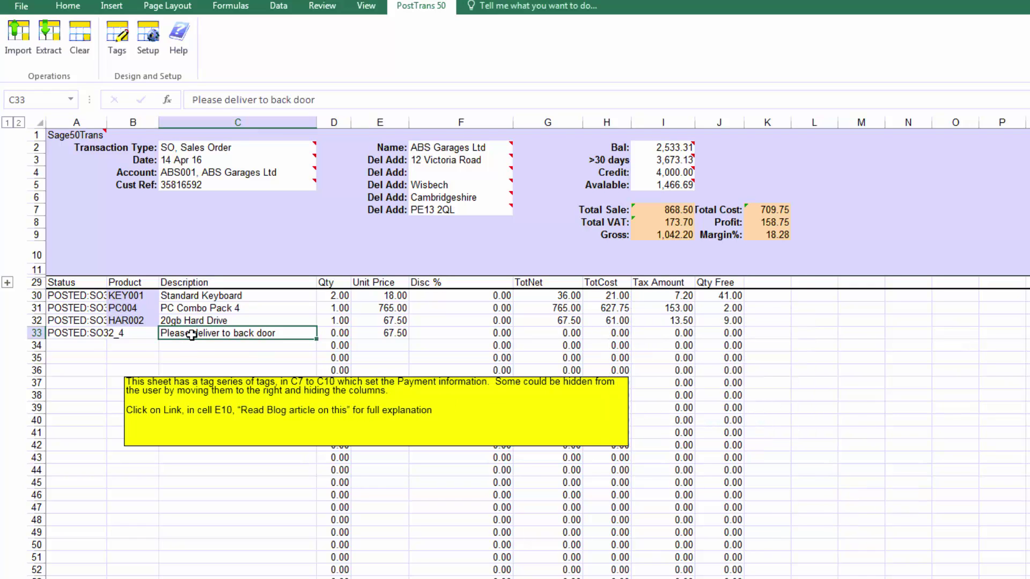
Find the message tags by searching for "mess" and insert the THMessBot1 bottom message tag in cell C7
click(193, 215)
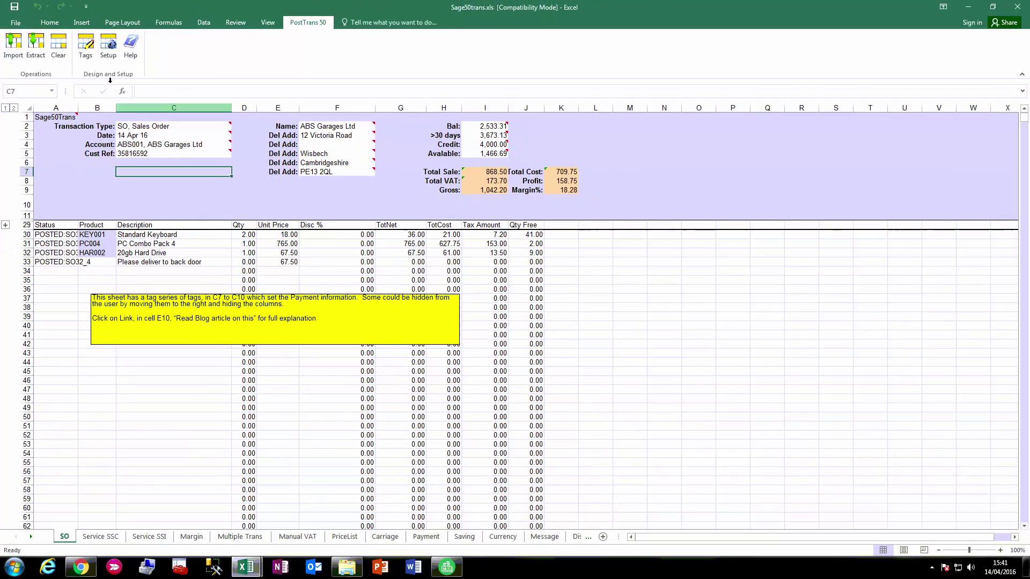
click(87, 49)
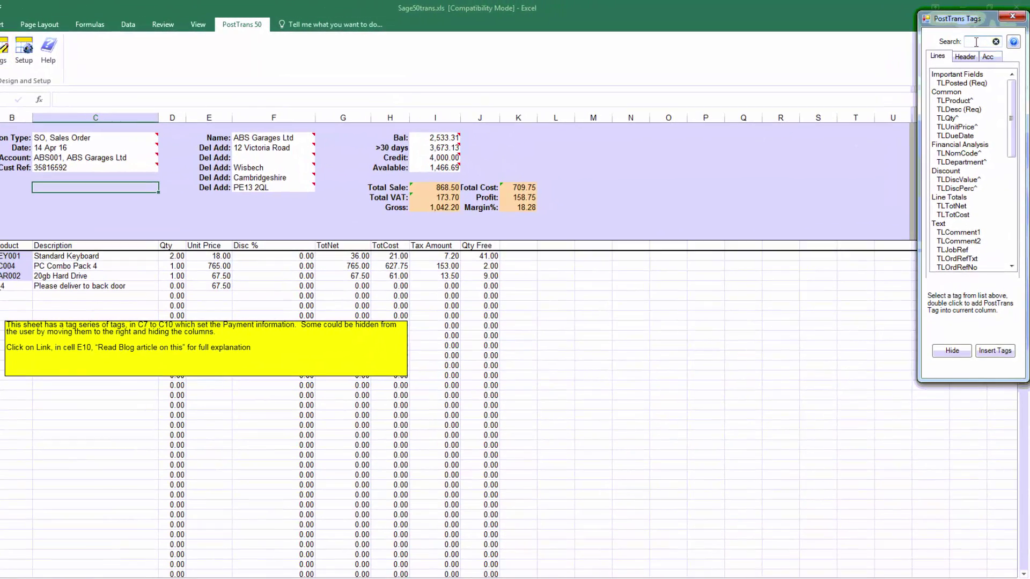
click(980, 40)
text(mess)
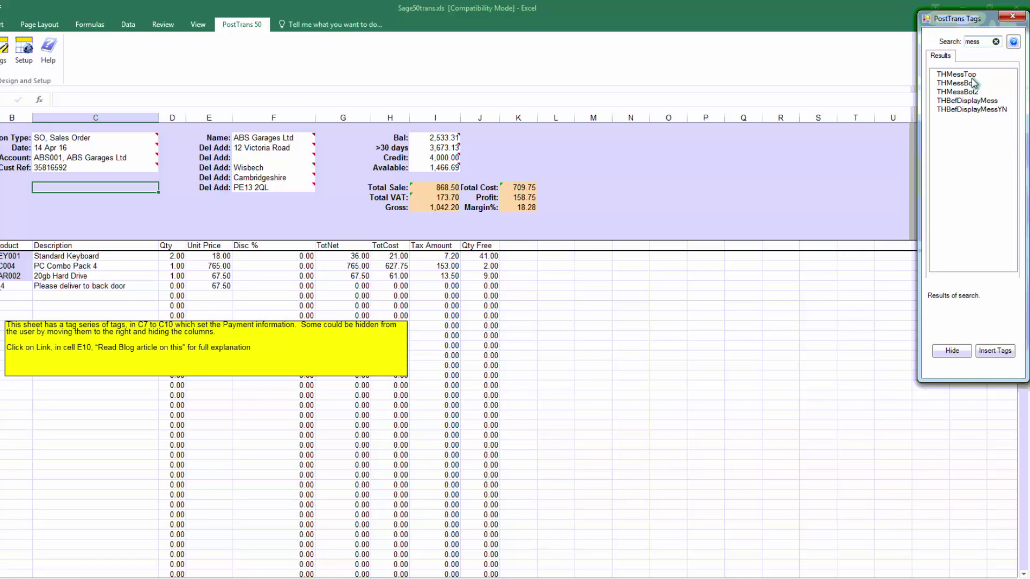
click(966, 84)
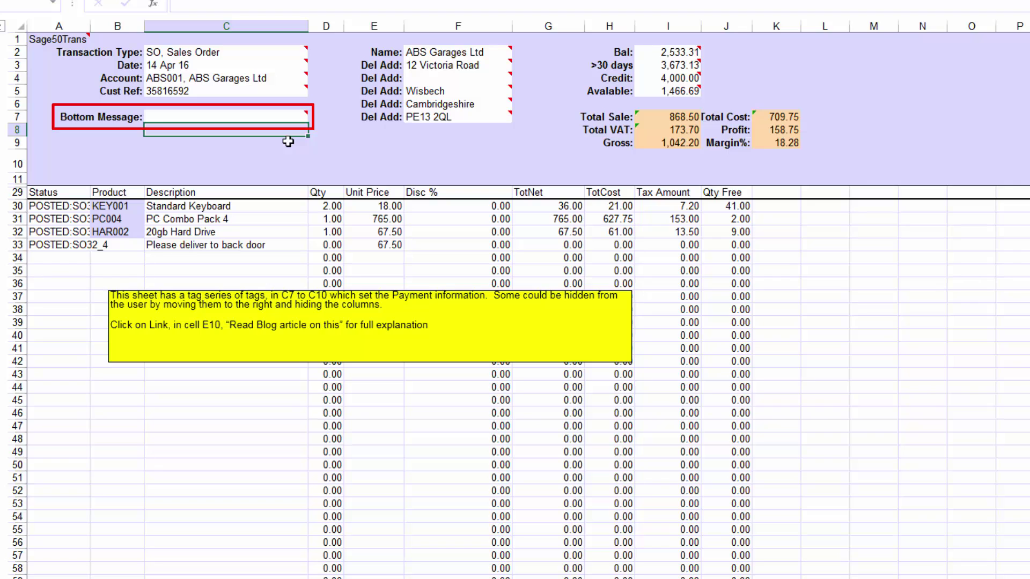
mouse_move(277, 118)
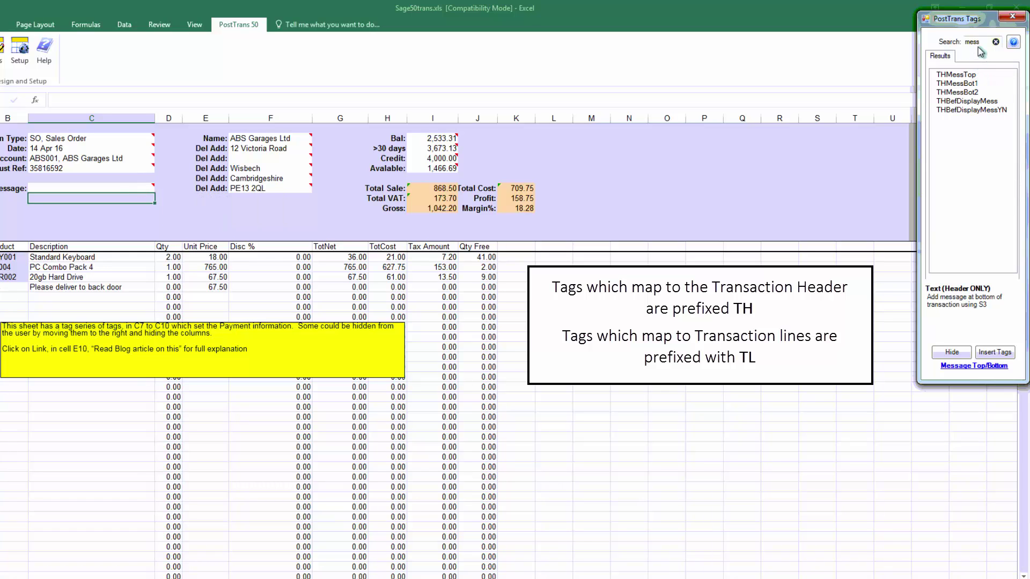
Search the tags for "email" and read the THPrintEmail description and its linked blog article on printing and e-mailing after posting
drag(984, 41, 958, 41)
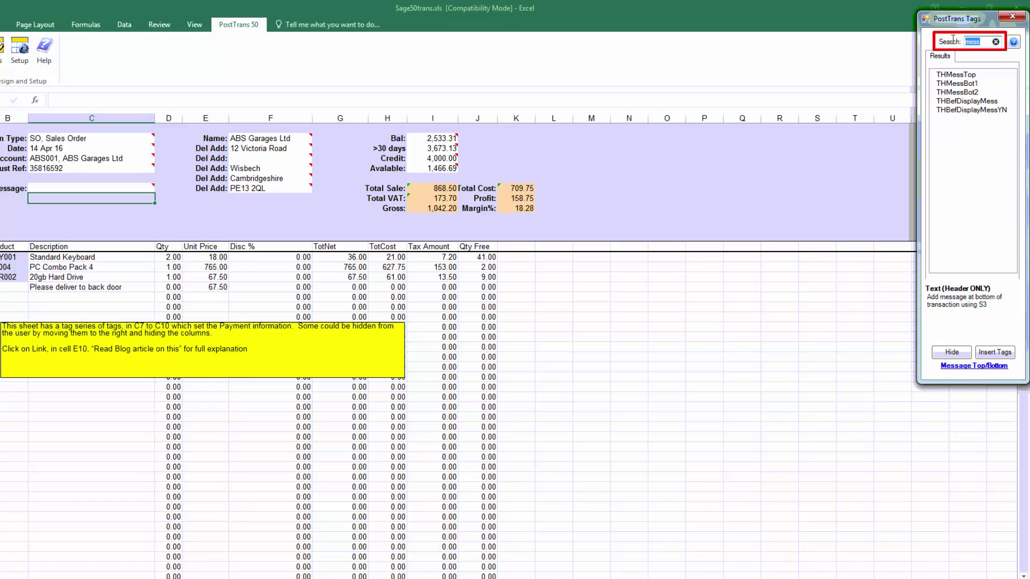
text(email)
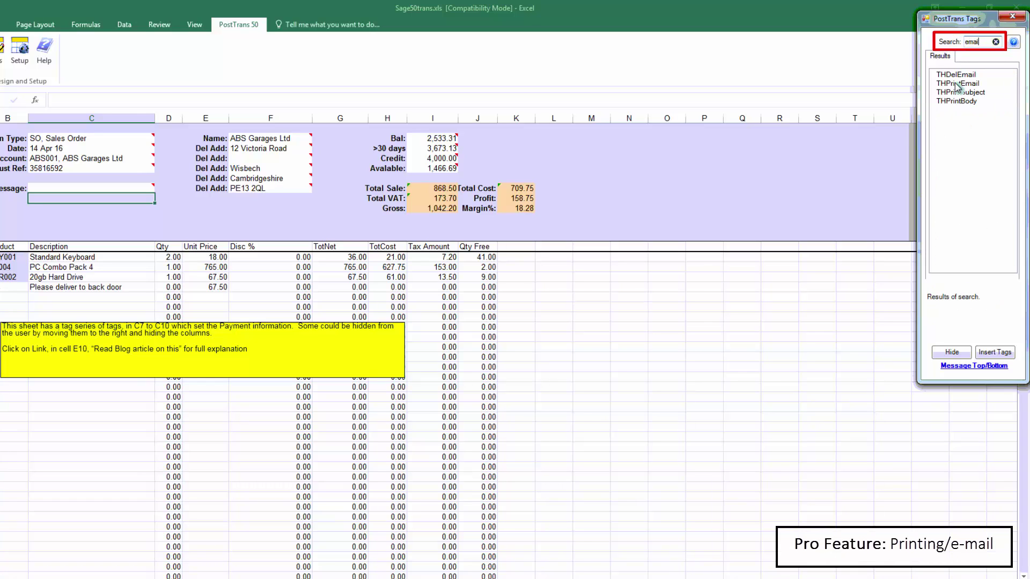
click(958, 85)
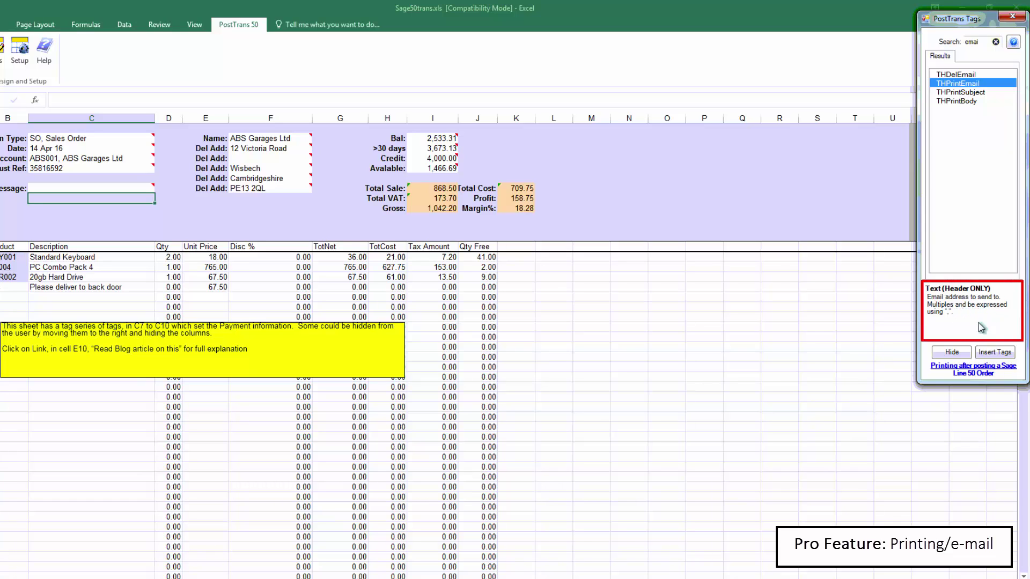
click(977, 372)
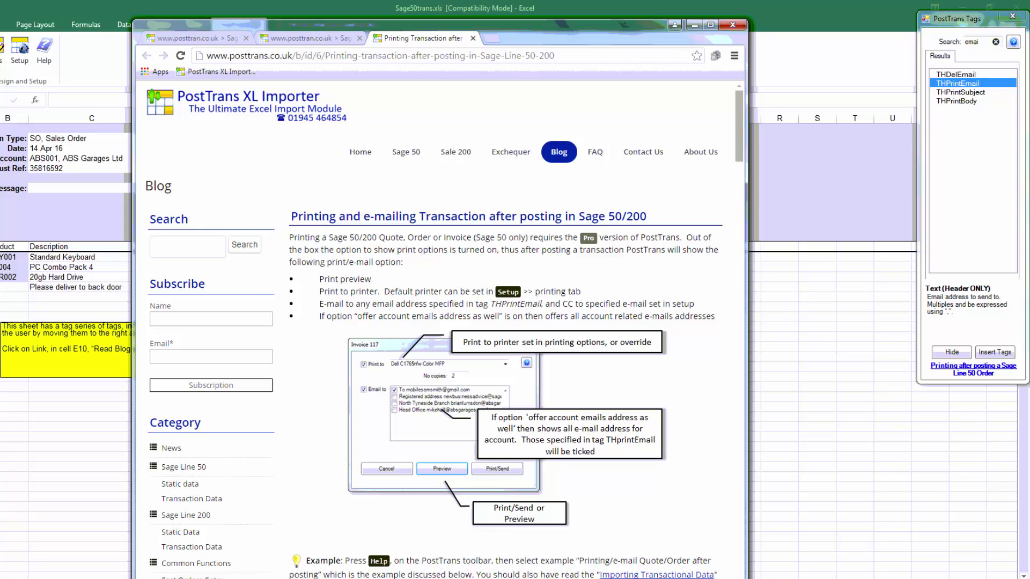
click(733, 25)
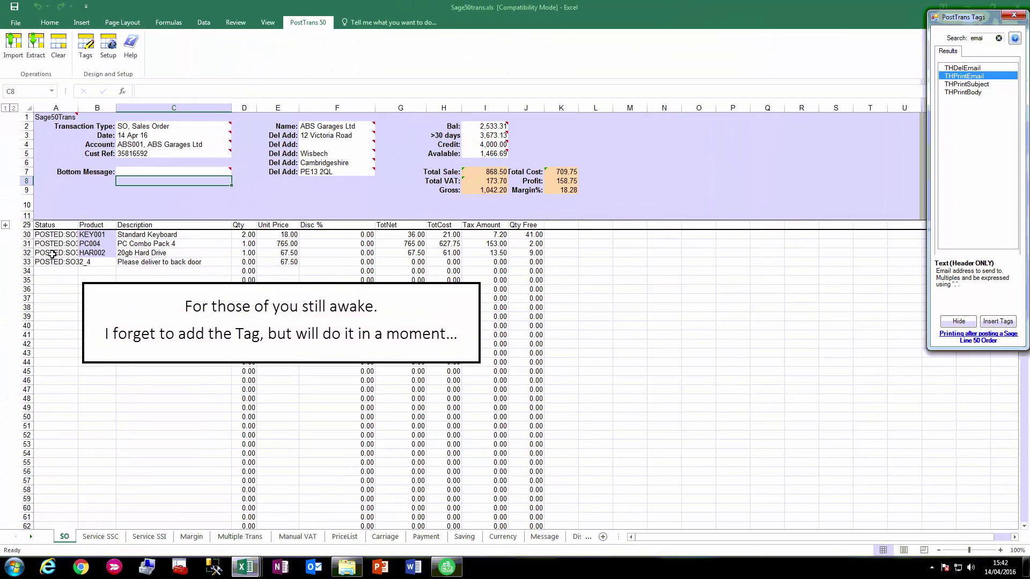
Delete the "Please deliver to back door" comment from C33 and clear the posted statuses in A30:A33
drag(52, 234, 80, 261)
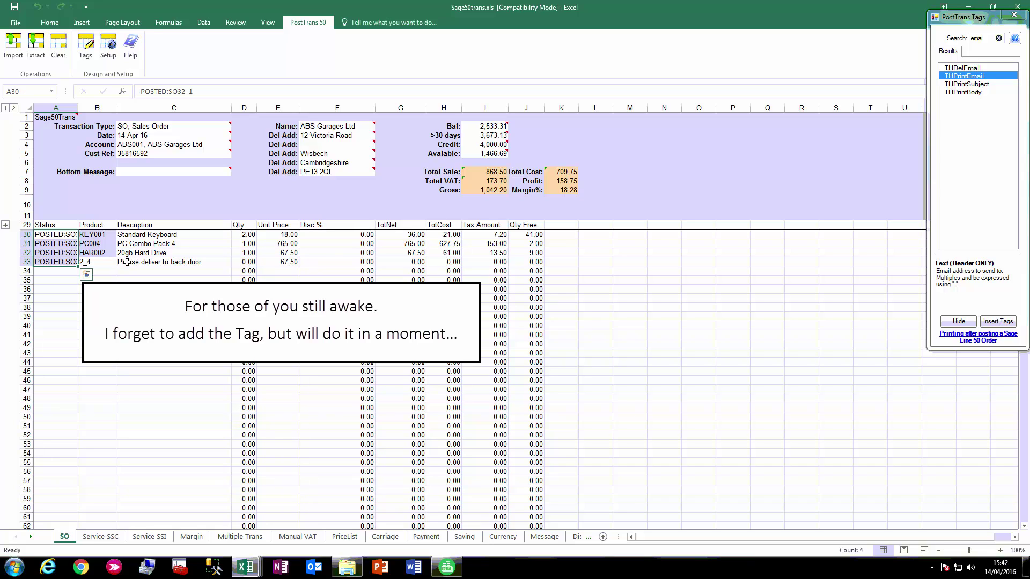
click(121, 263)
key(Delete)
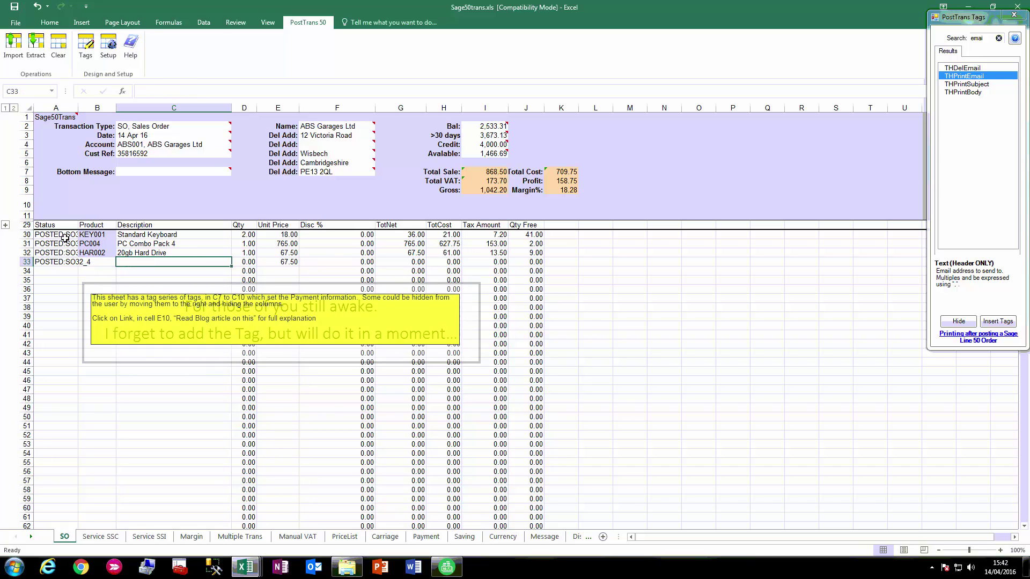
drag(64, 236, 69, 263)
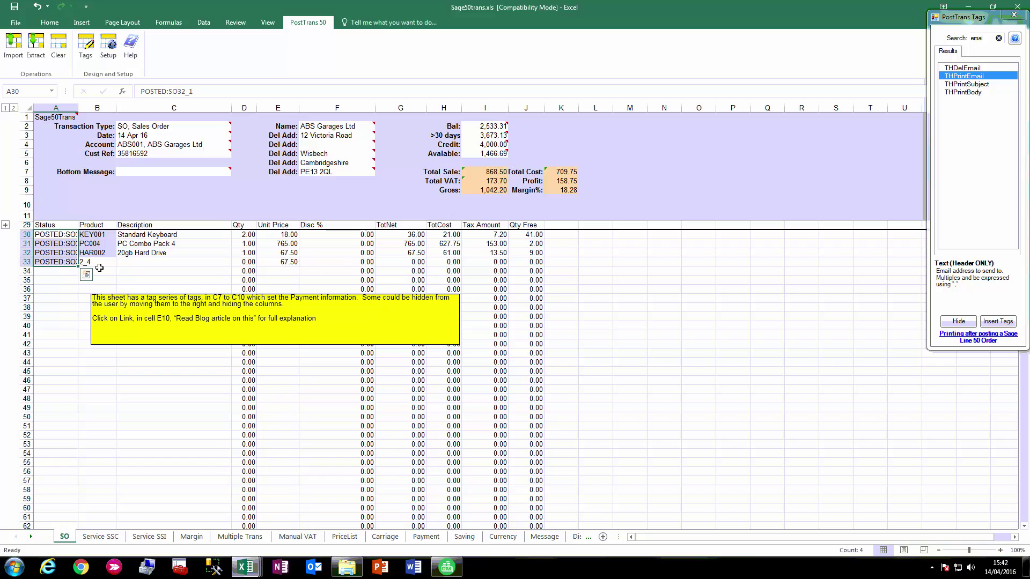
key(Delete)
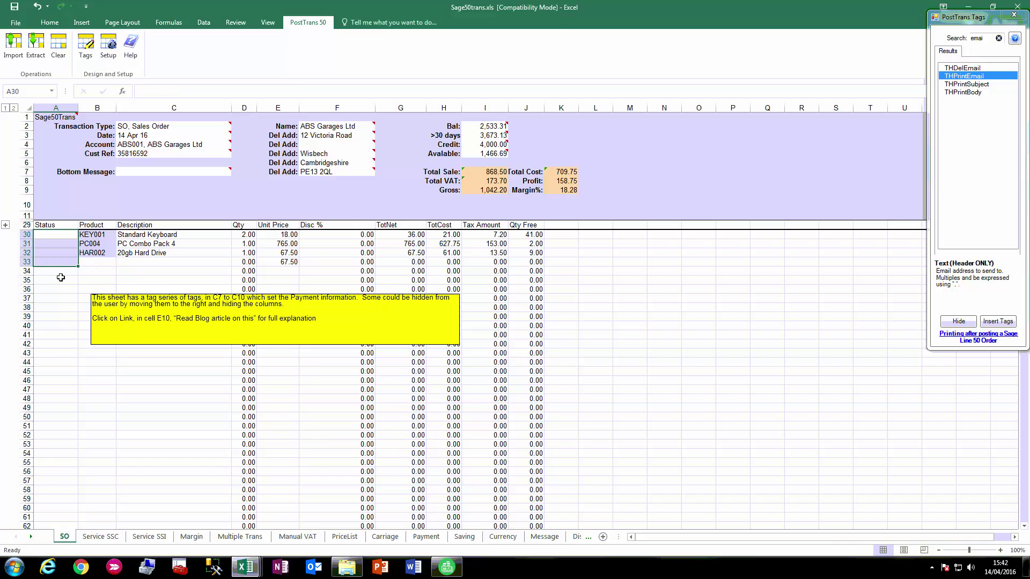
click(60, 279)
Insert the THPrintEmail tag in cell C8, directly below the bottom message
click(128, 172)
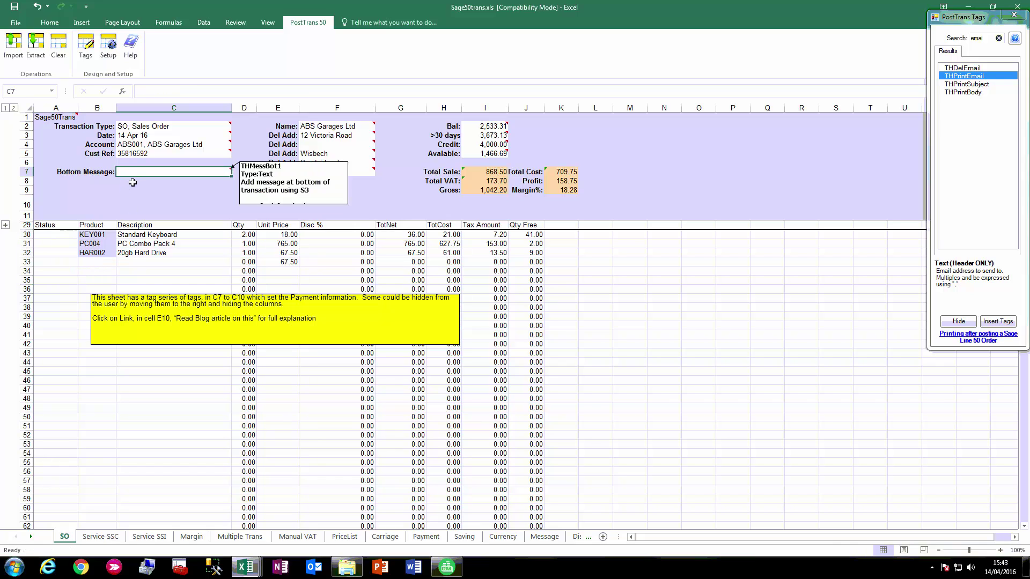
click(134, 182)
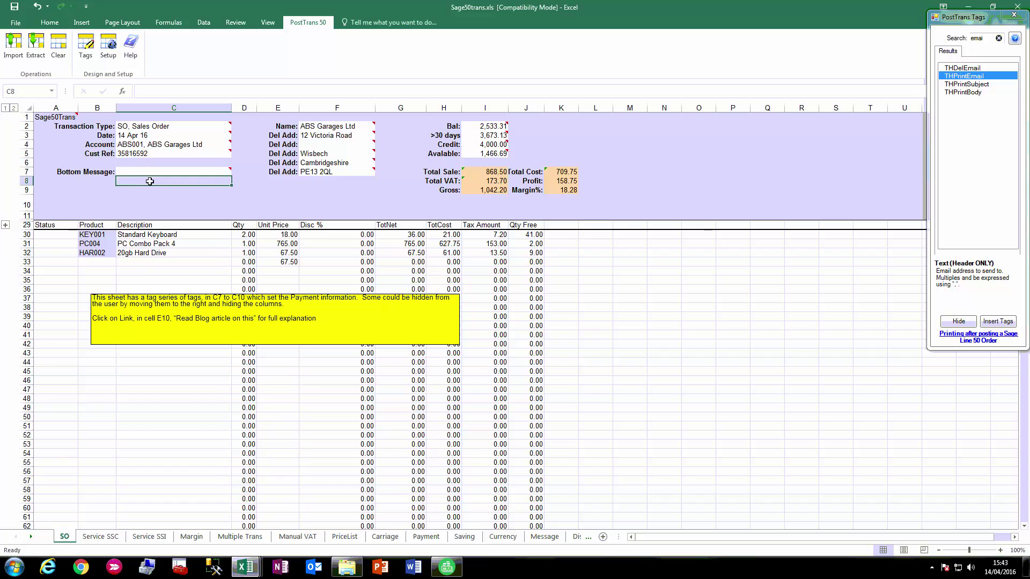
double_click(961, 79)
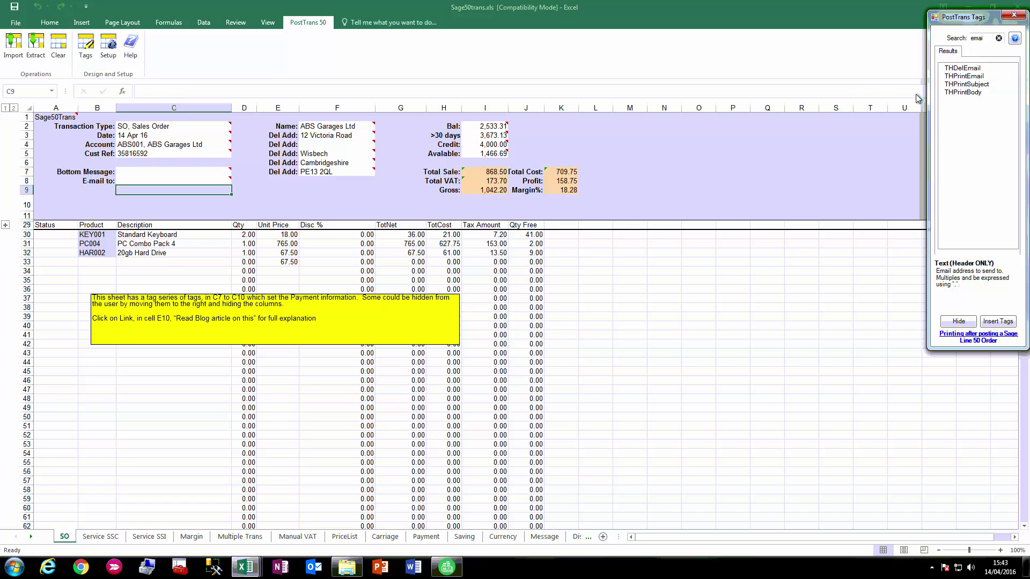
Set the bottom message to "Deliver to backdoor 2" and fill in the recipient's e-mail address below it
click(152, 171)
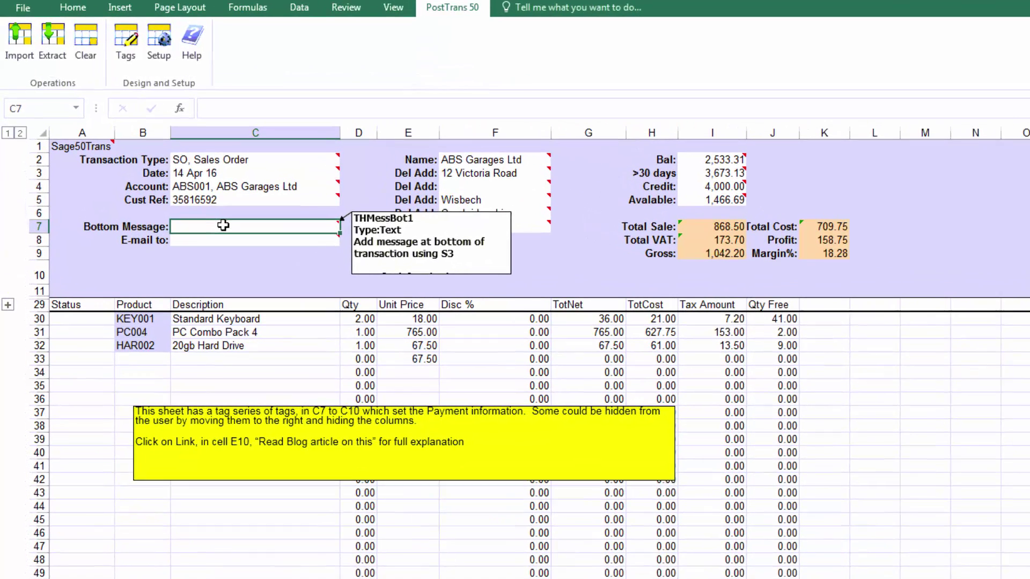
text(Deliver to)
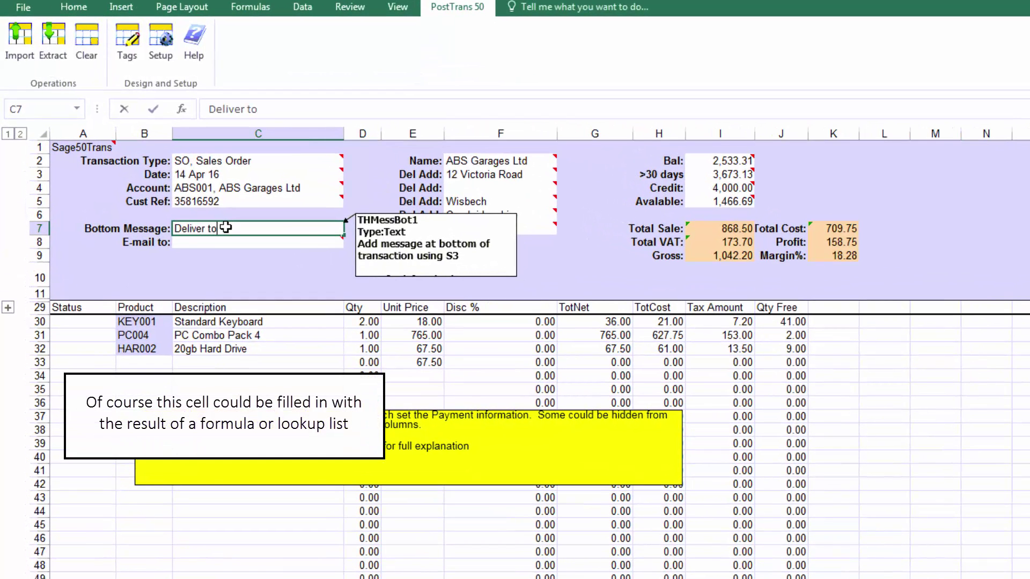
text( back too)
text(oor )
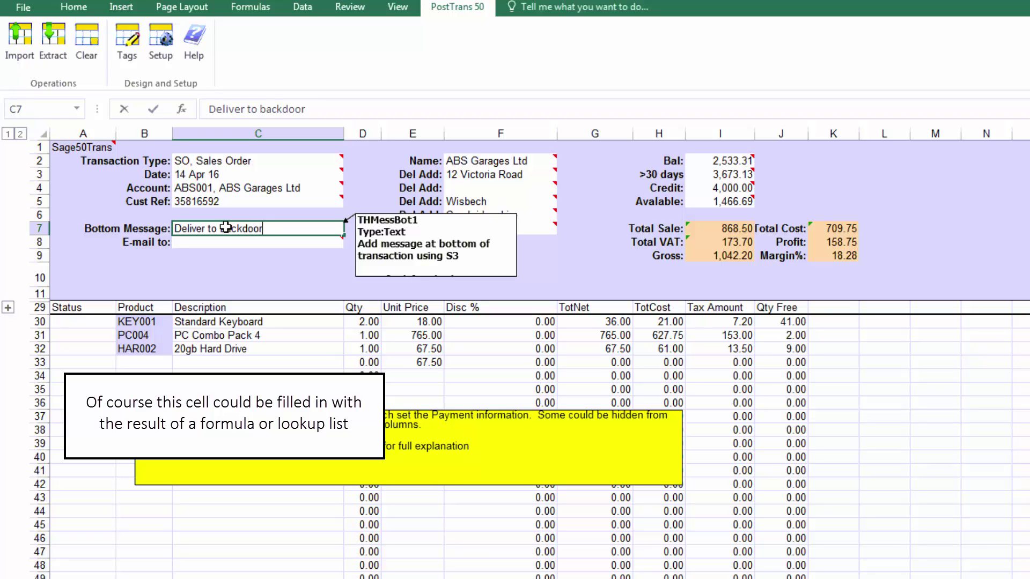
text(2)
key(Return)
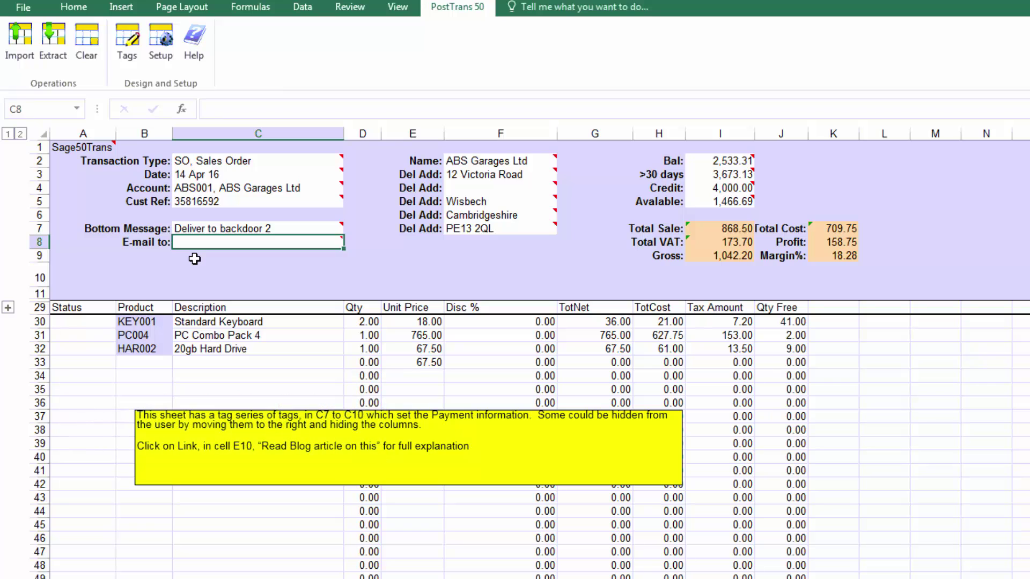
text(ss@ss.com)
click(200, 272)
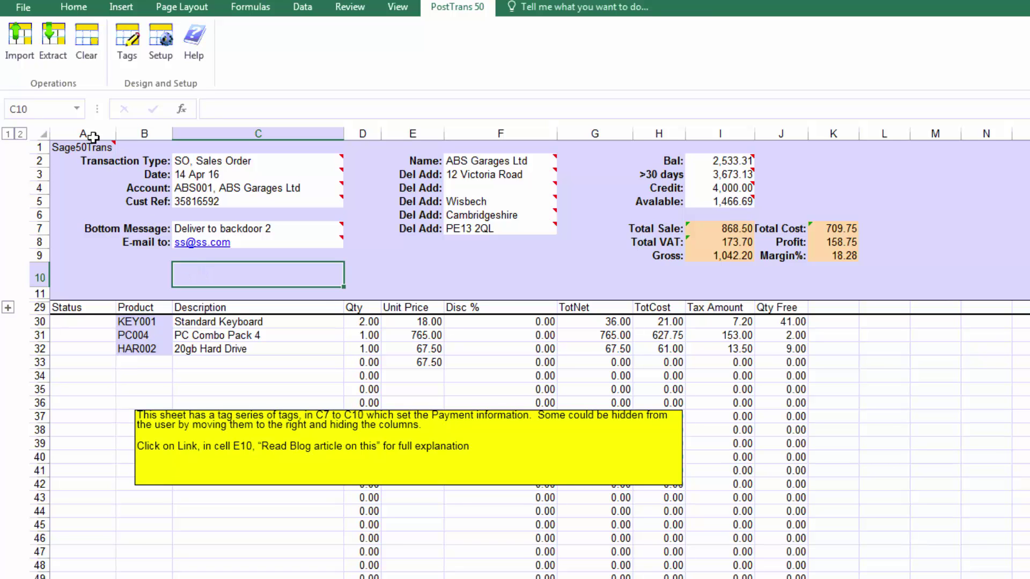
Import and post the revised sales order into DEMO01 and preview its printout
click(33, 52)
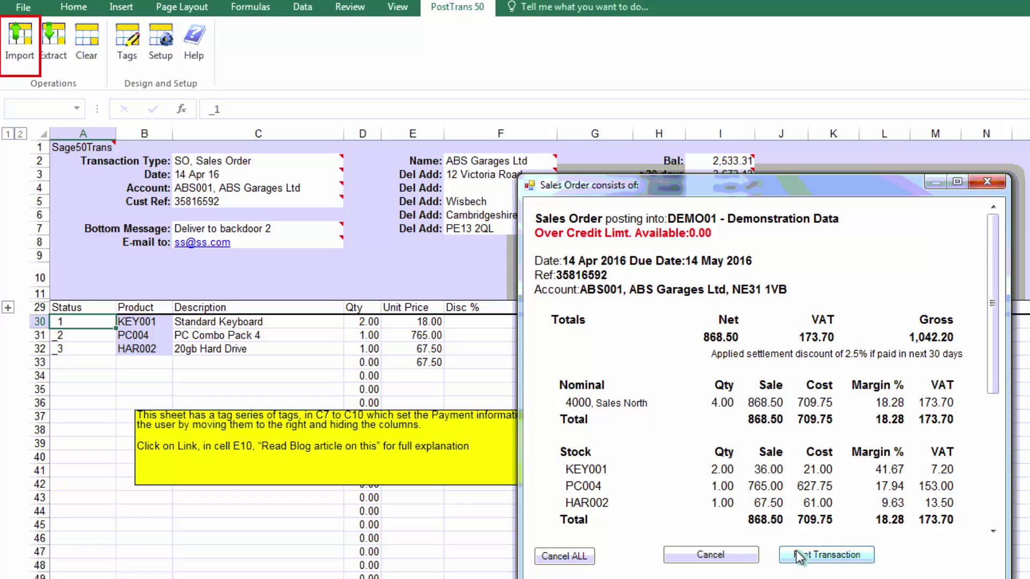
click(812, 560)
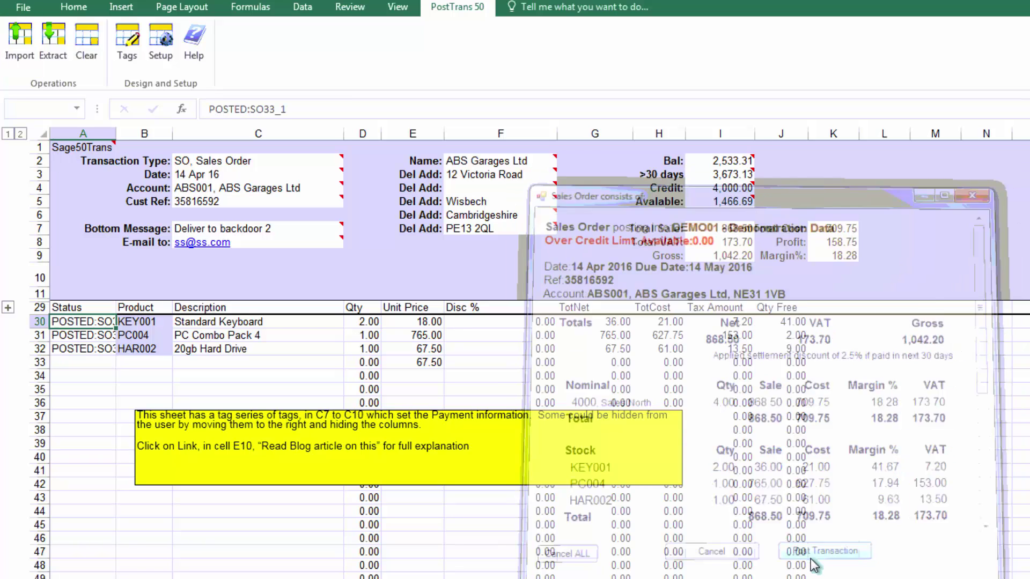
click(764, 480)
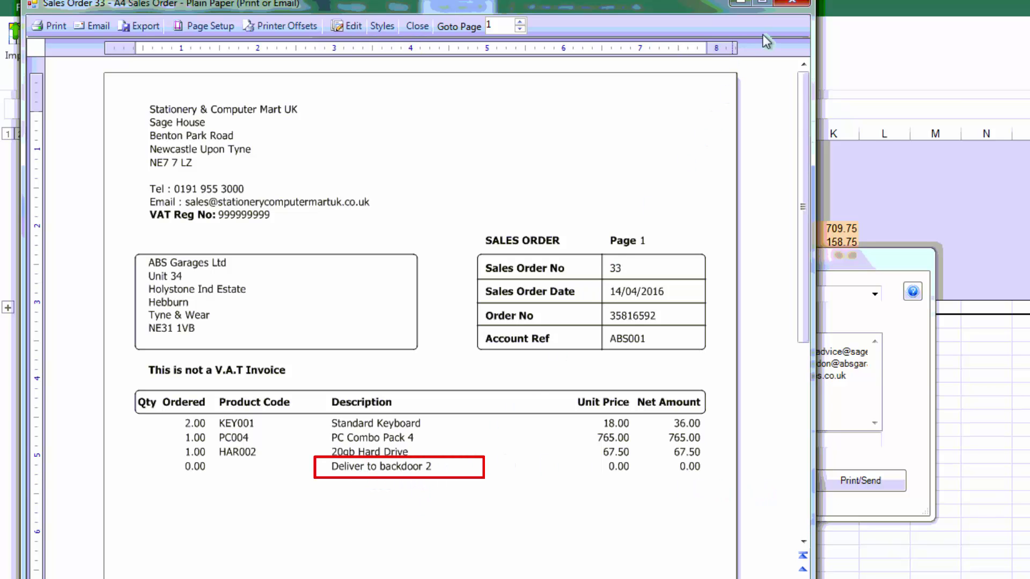
Close the printout preview, cancel printing and e-mailing the order, and acknowledge the import summary
click(795, 8)
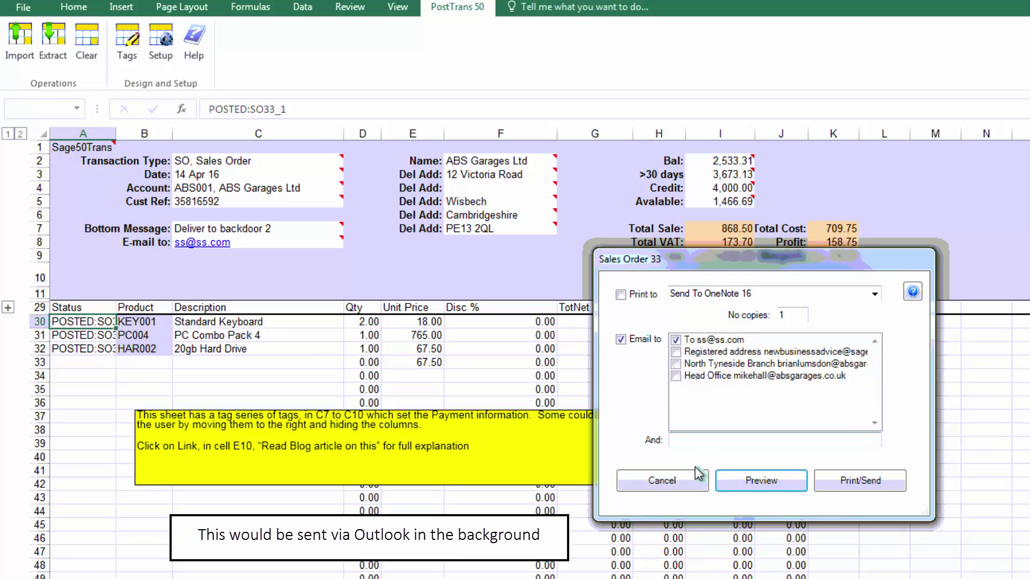
click(672, 486)
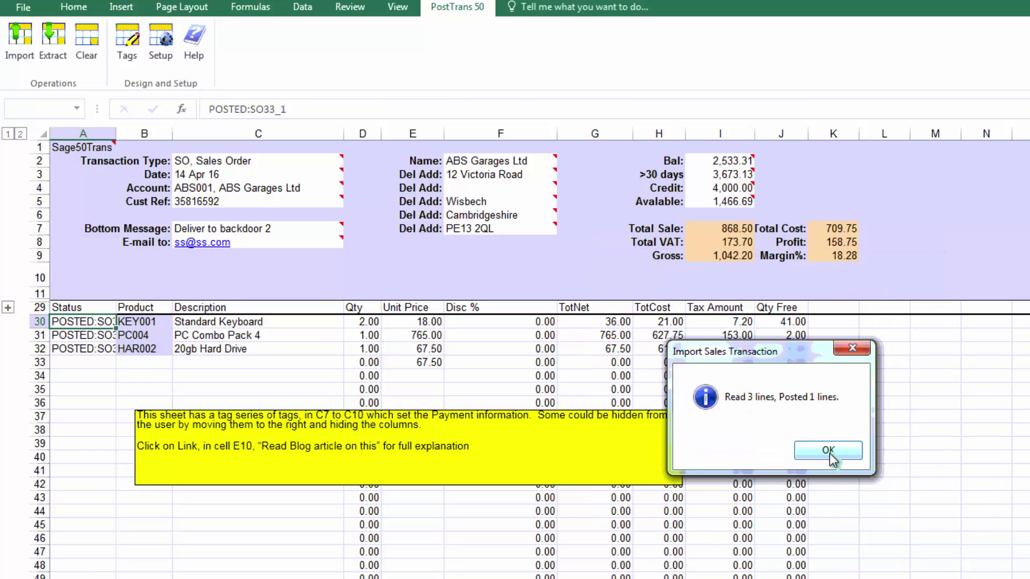
click(828, 451)
Step through the header cells from the customer reference to the delivery postcode to examine the cursor path, ending on the account cell
click(204, 191)
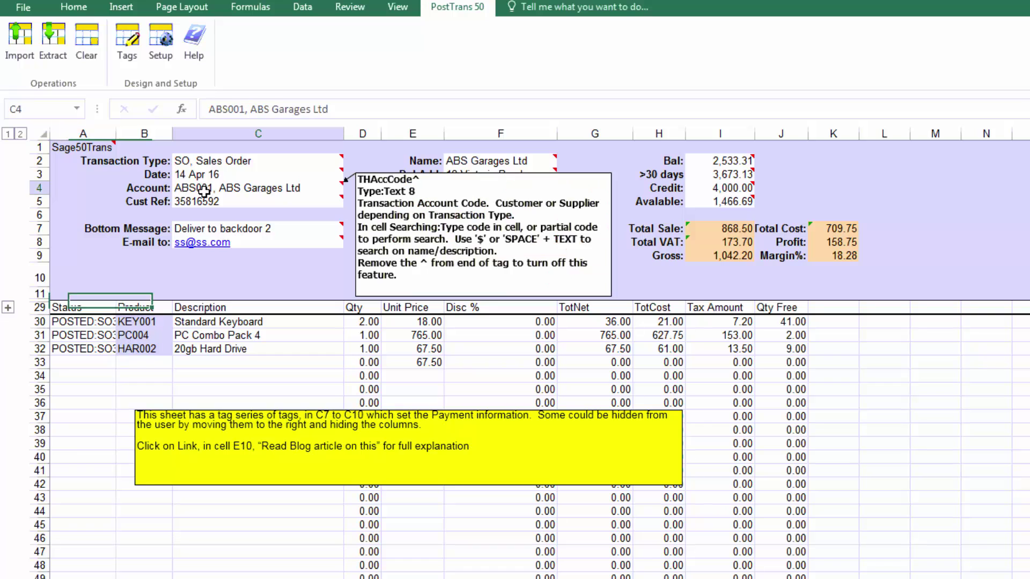
click(207, 204)
key(Down)
key(Down)
key(Down)
key(Down)
key(Down)
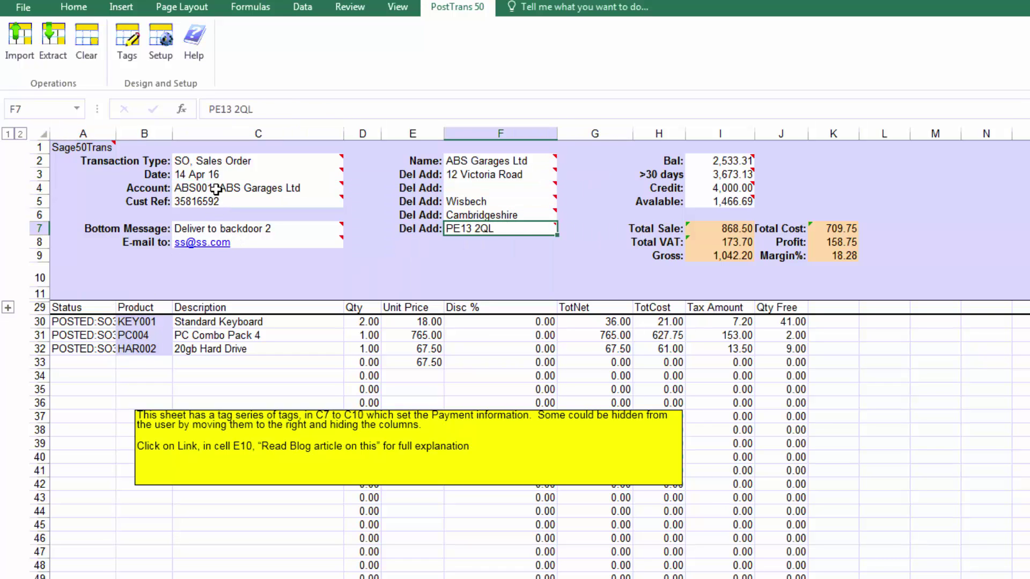
click(215, 202)
click(218, 189)
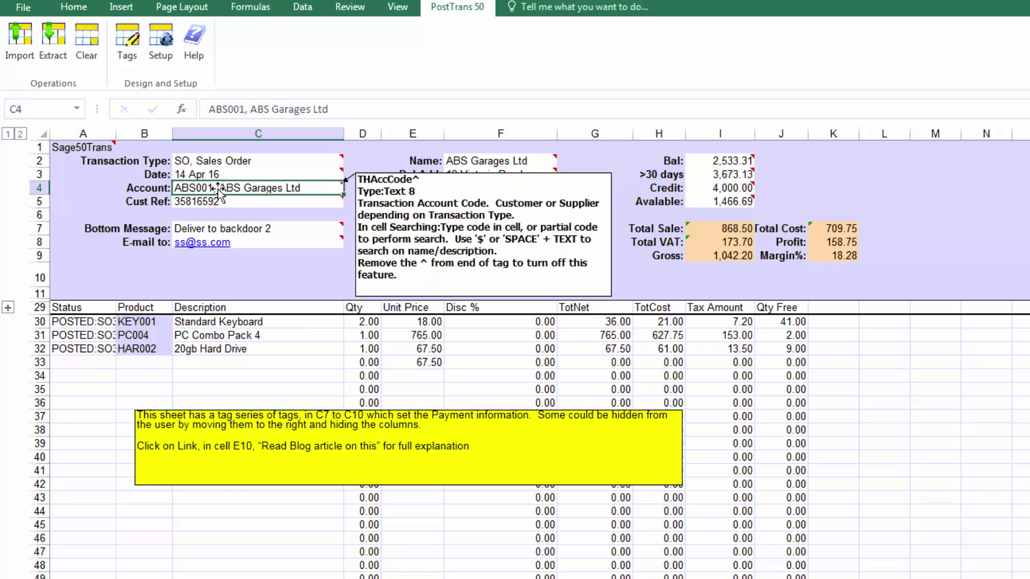
Record a new header cursor path in the system setup through cells C4, C5, C7, C8 and B30
click(164, 45)
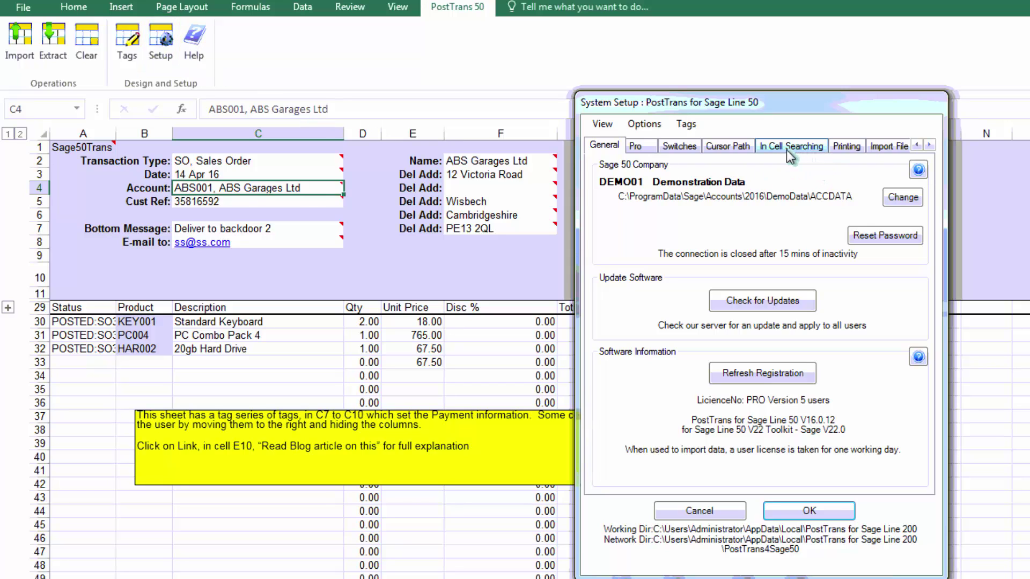
click(738, 152)
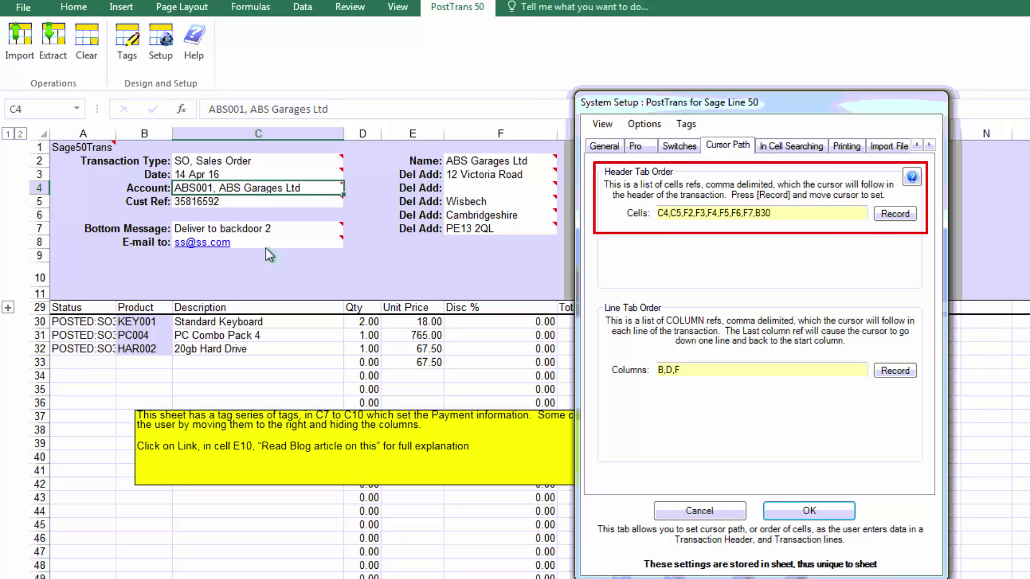
mouse_move(213, 203)
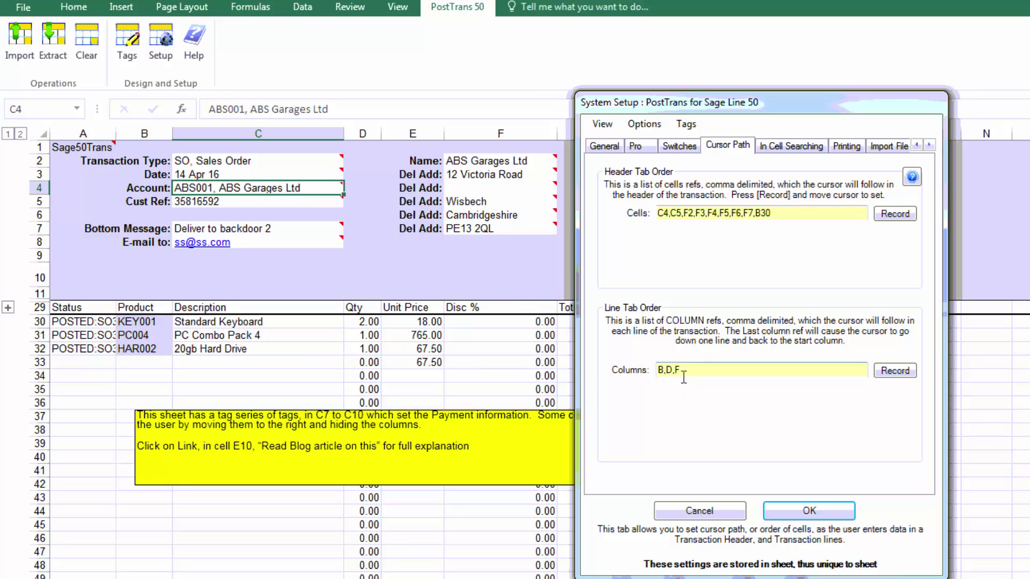
click(896, 214)
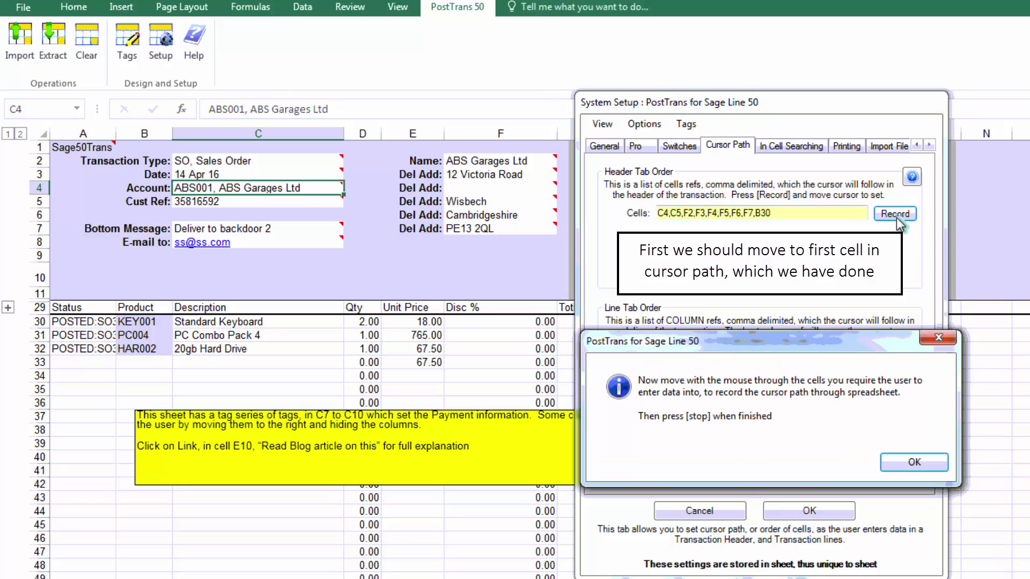
click(912, 464)
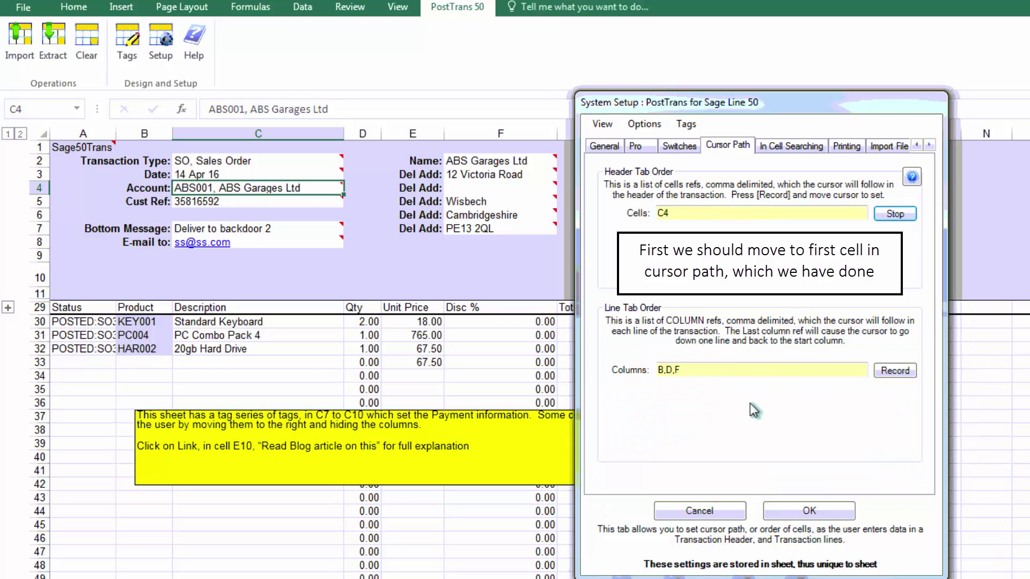
click(218, 202)
click(231, 229)
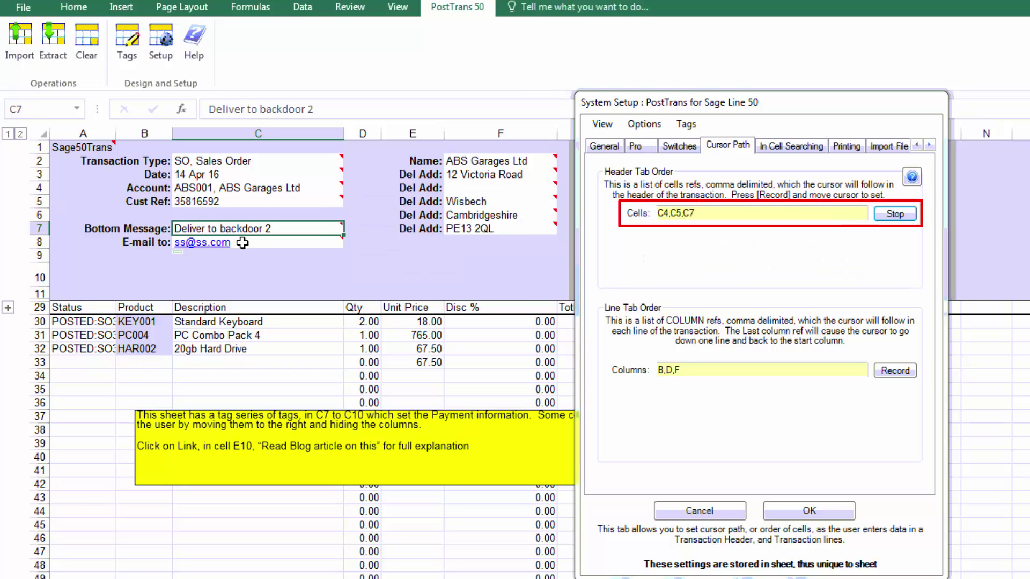
click(249, 245)
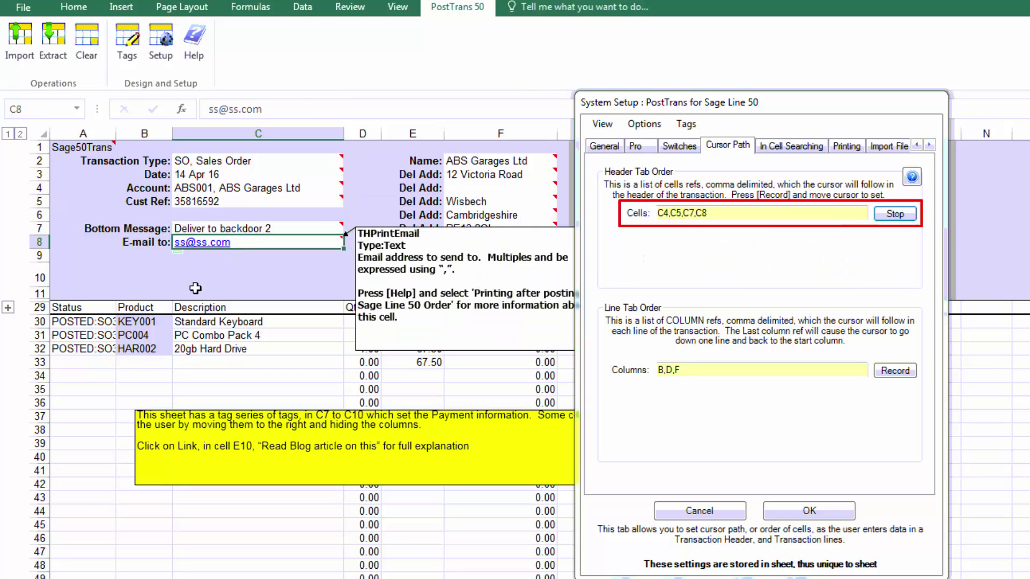
click(149, 323)
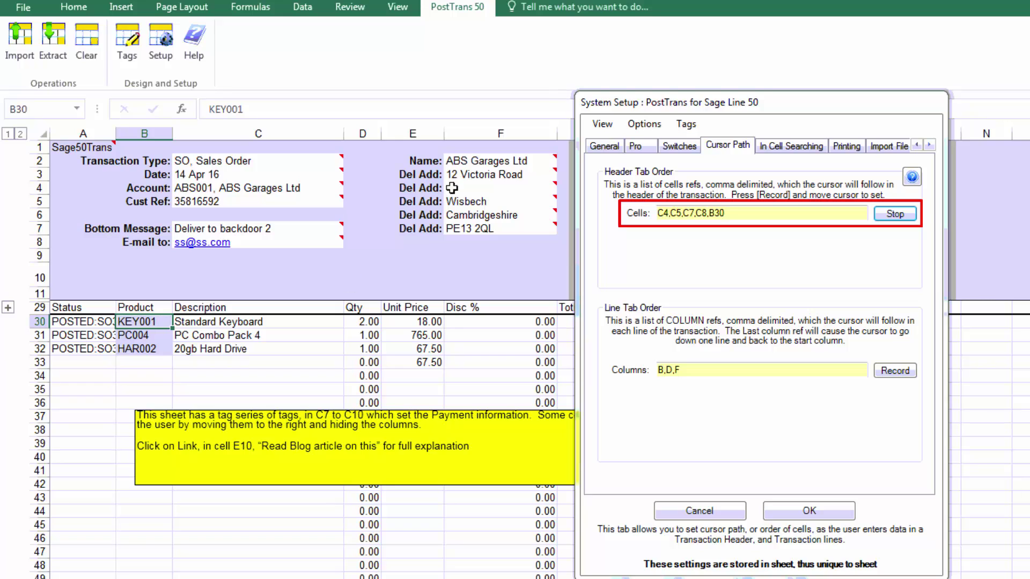
Extend the header cursor path with cells F2, F3, F4, F5, F6, F7 and B30, and save the recorded path
click(471, 165)
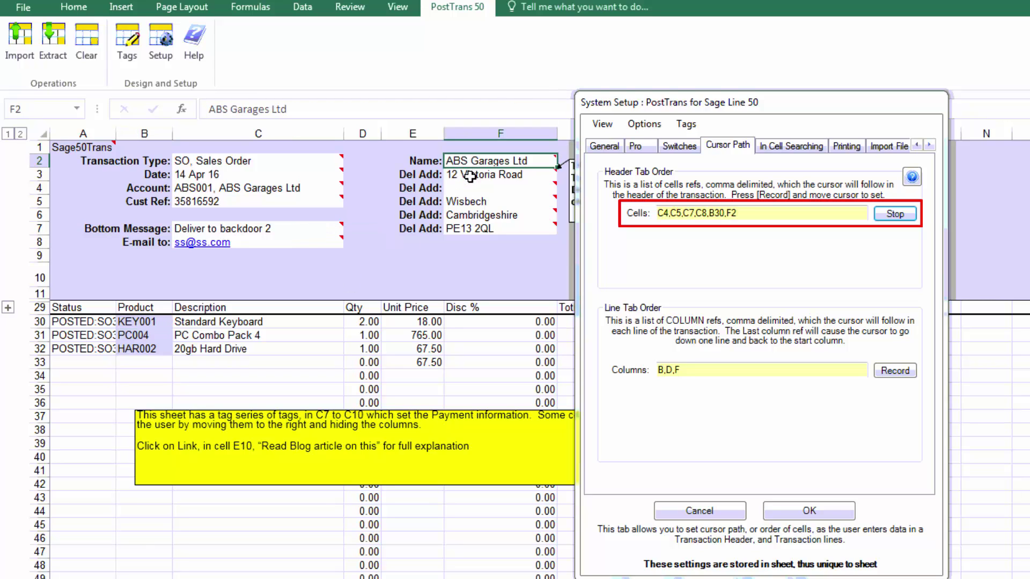
click(466, 175)
click(464, 189)
click(465, 201)
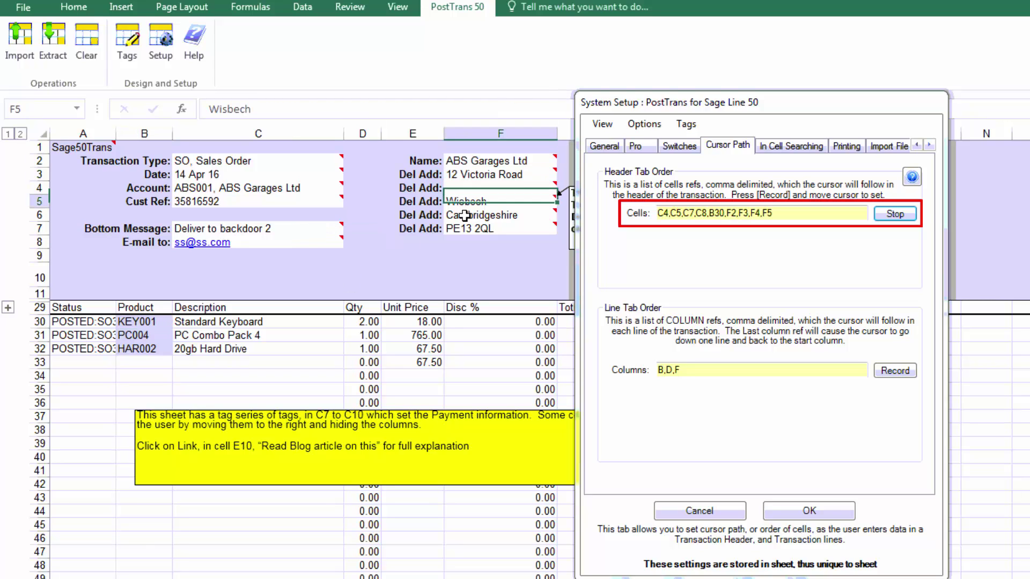
click(464, 215)
click(465, 230)
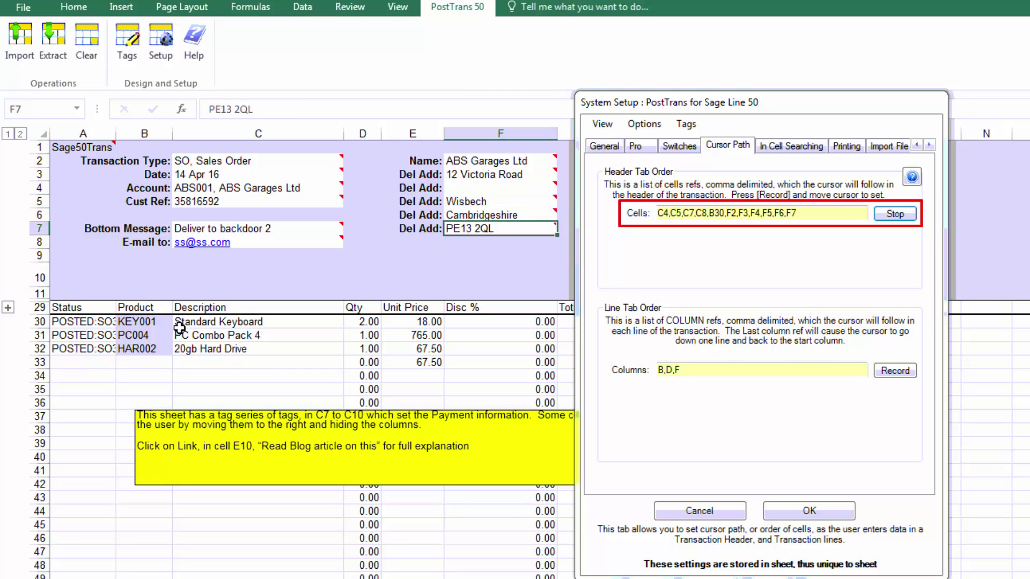
click(149, 324)
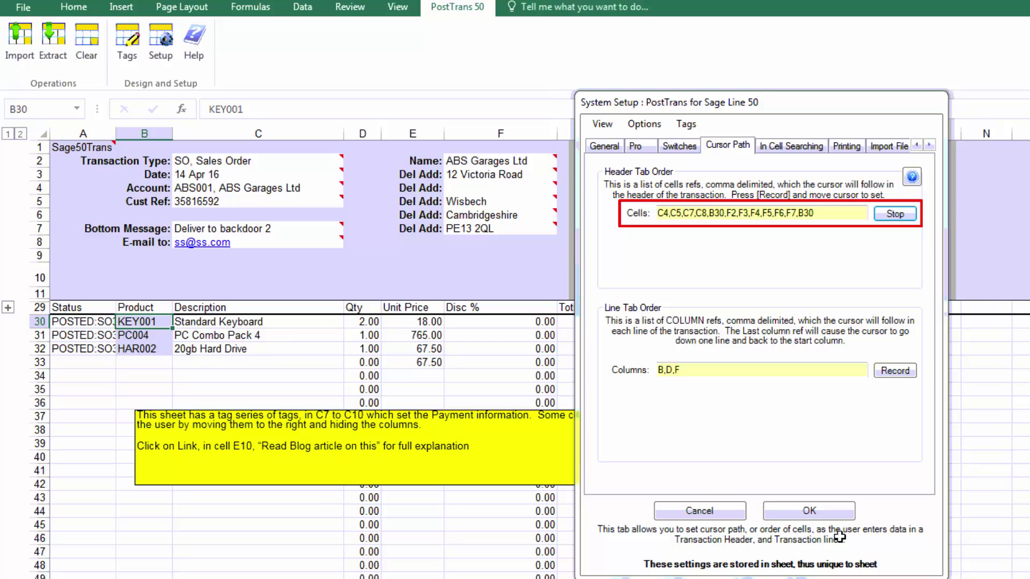
click(897, 217)
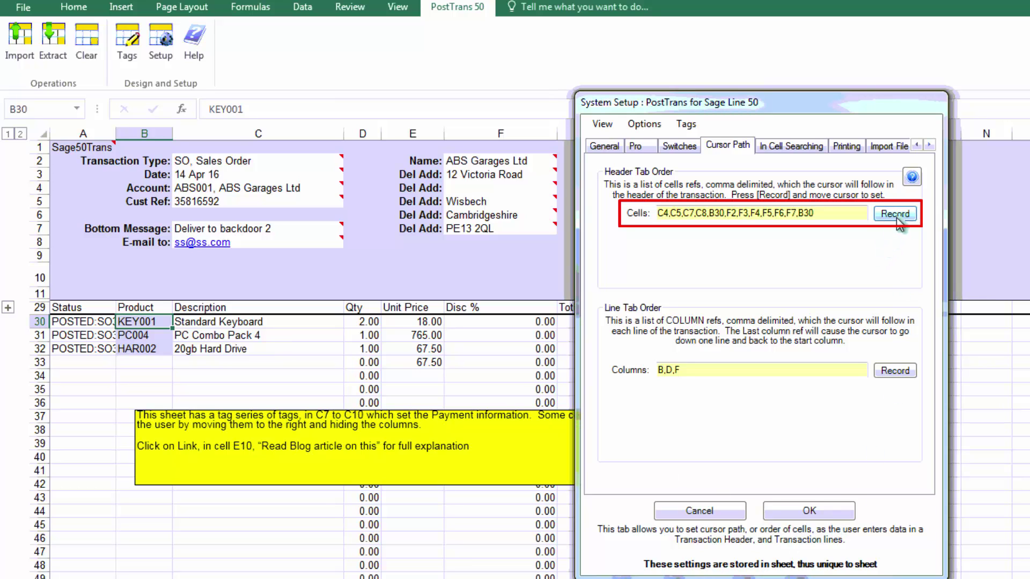
click(808, 512)
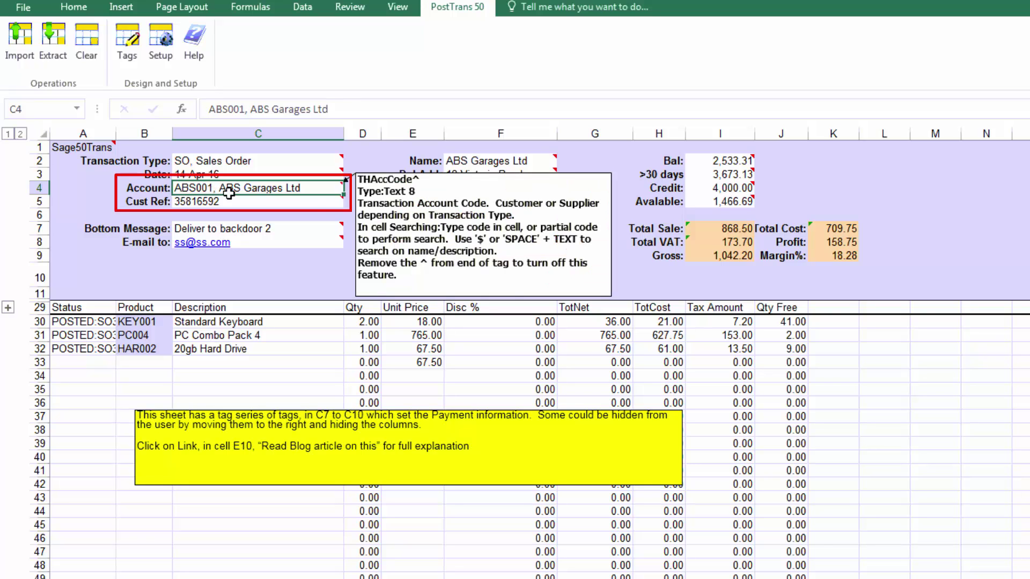
Step from the account cell through the header cells into the first order line to check the recorded cursor path
key(Down)
key(Down)
key(Down)
key(Down)
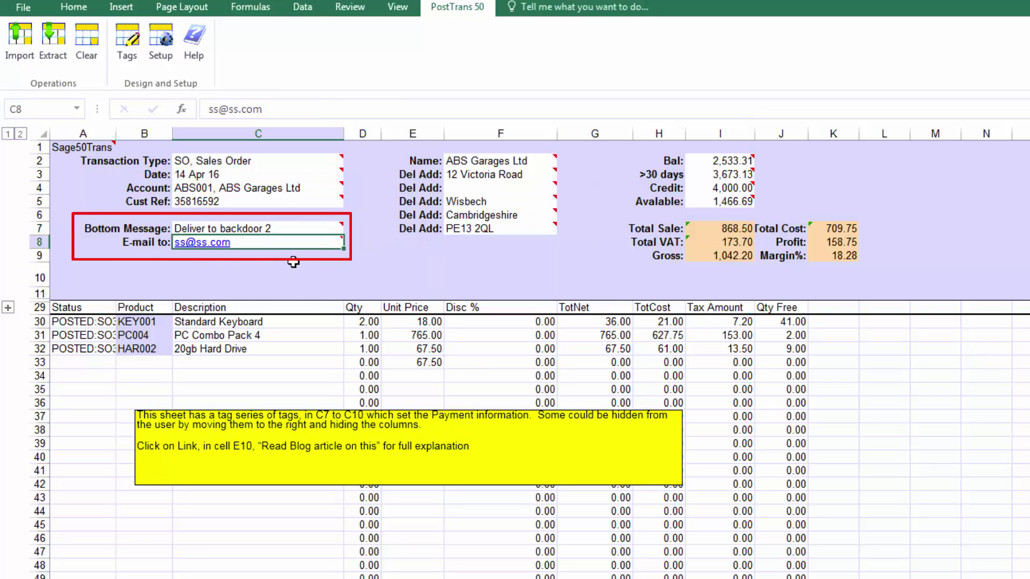
key(Tab)
key(Tab)
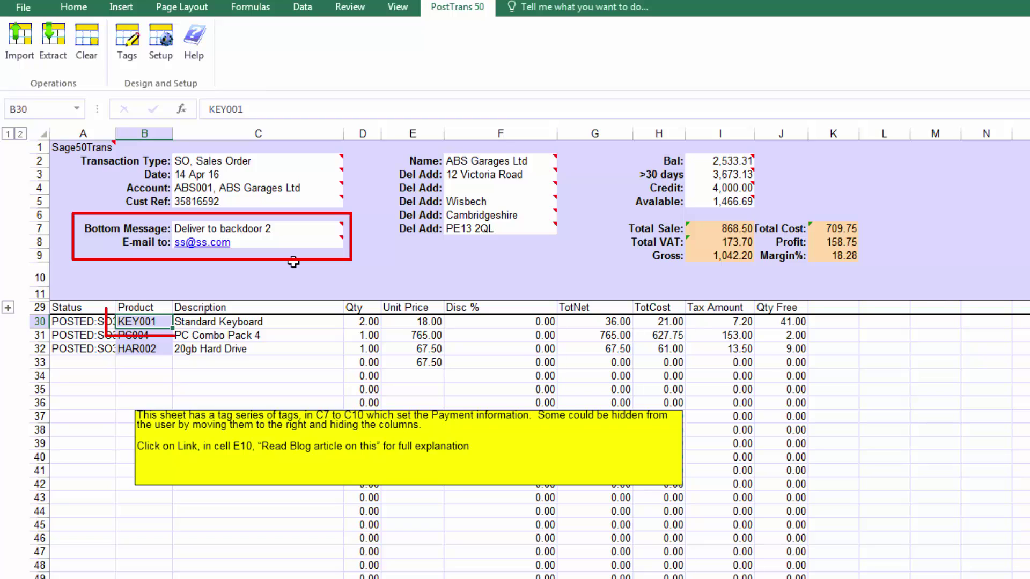
key(Tab)
key(Tab)
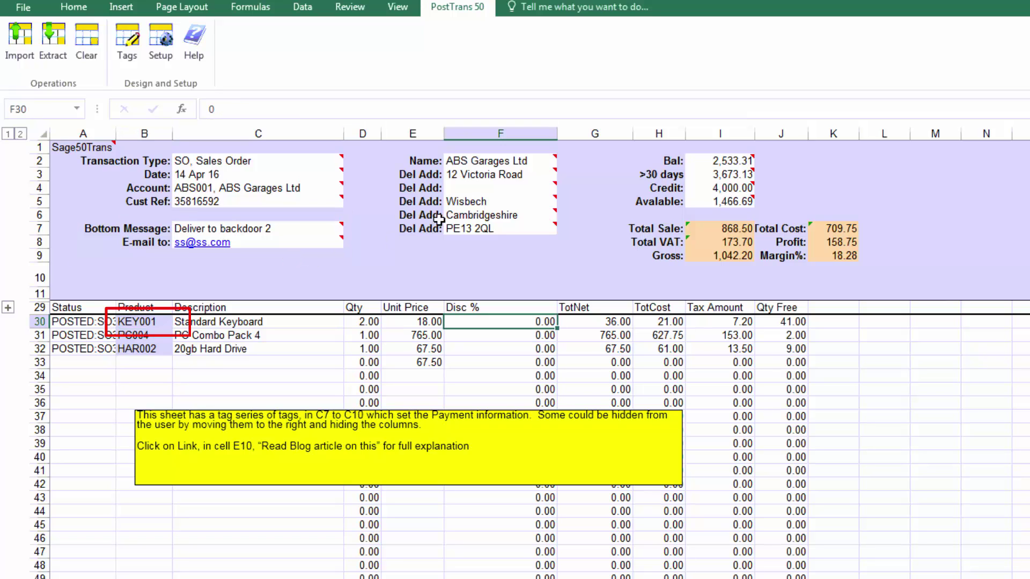
Step through the delivery address cells from the first address line onward to check their cursor path
click(472, 179)
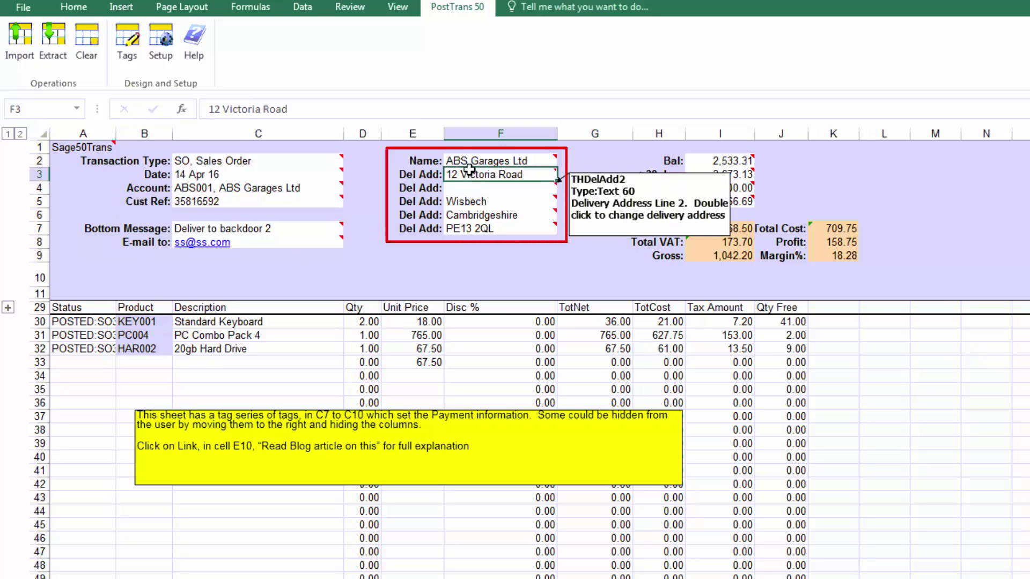
key(Return)
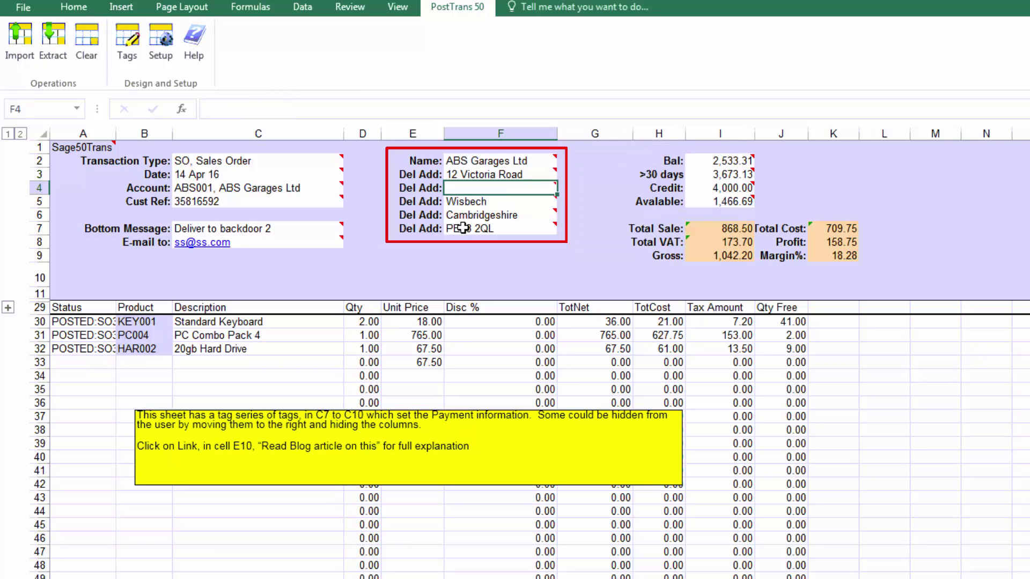
key(Return)
key(Return)
key(Return)
key(Return)
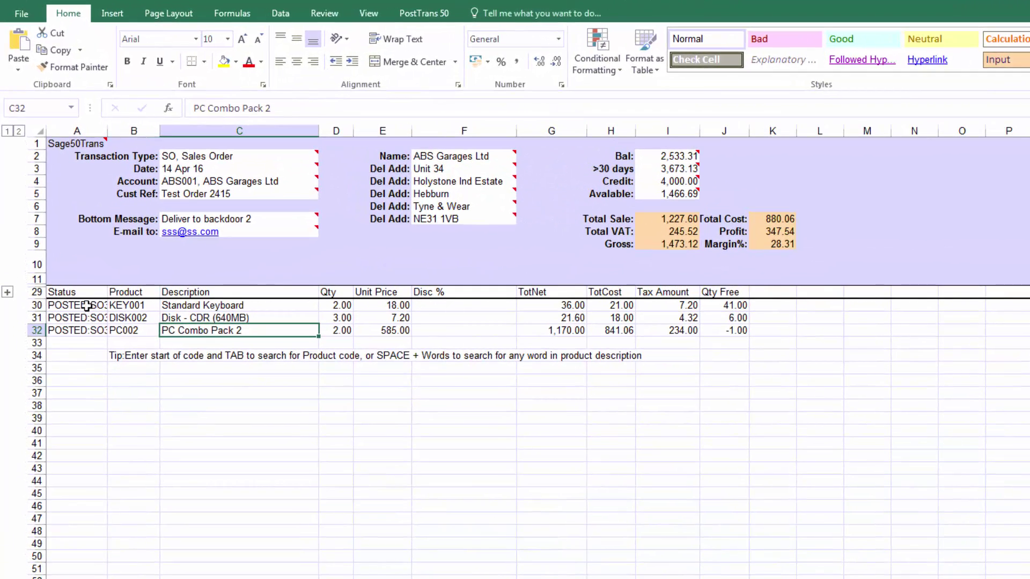
Clear the status of the three order lines and set the quantities of DISK002 and PC002 to 0
drag(87, 305, 87, 332)
key(Delete)
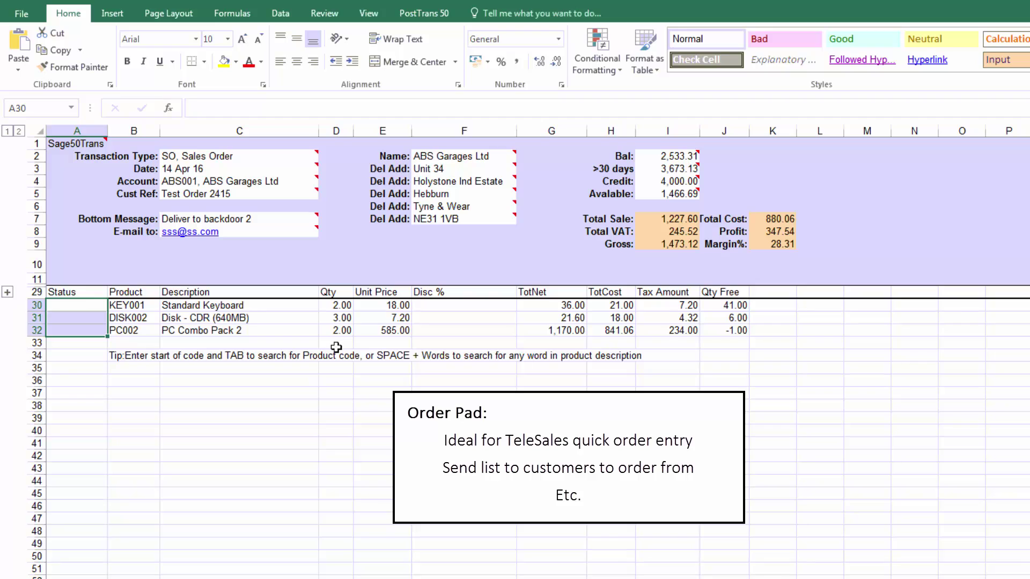
click(339, 318)
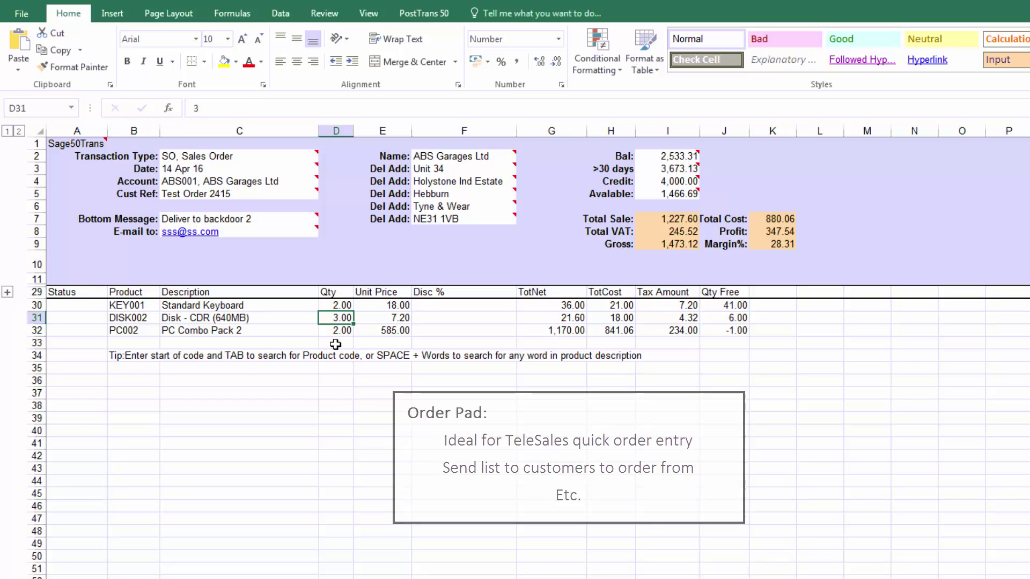
text(0)
key(Return)
text(0)
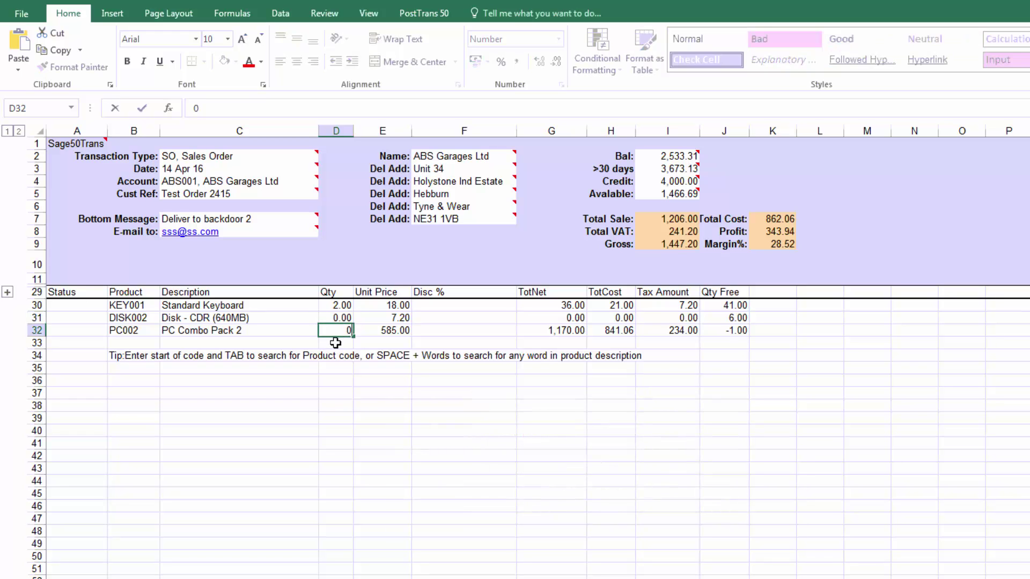
key(Return)
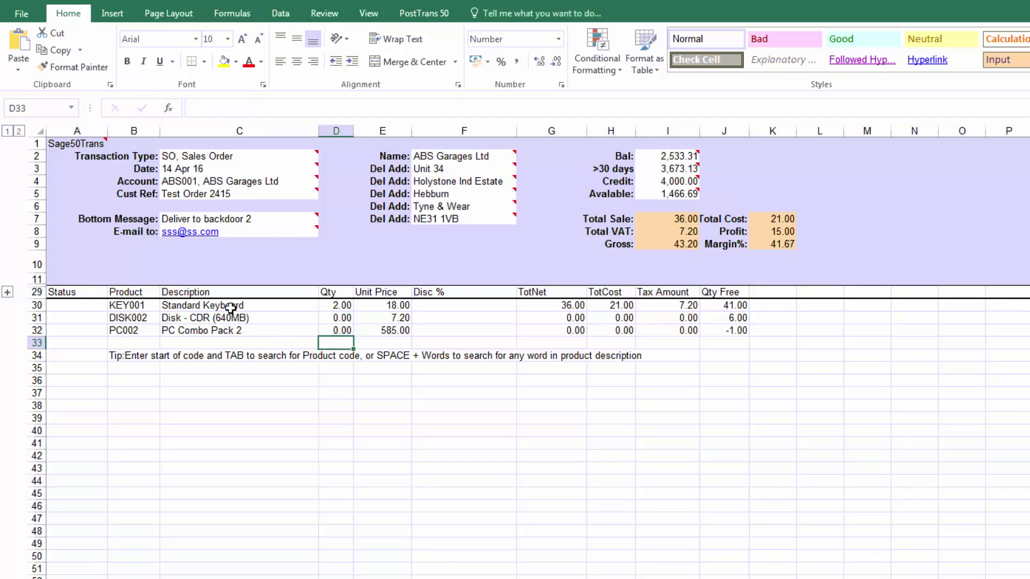
Enable the line option "Qty : Ignore 0 qty Transactions (PRO)" in the system setup and save it
click(411, 12)
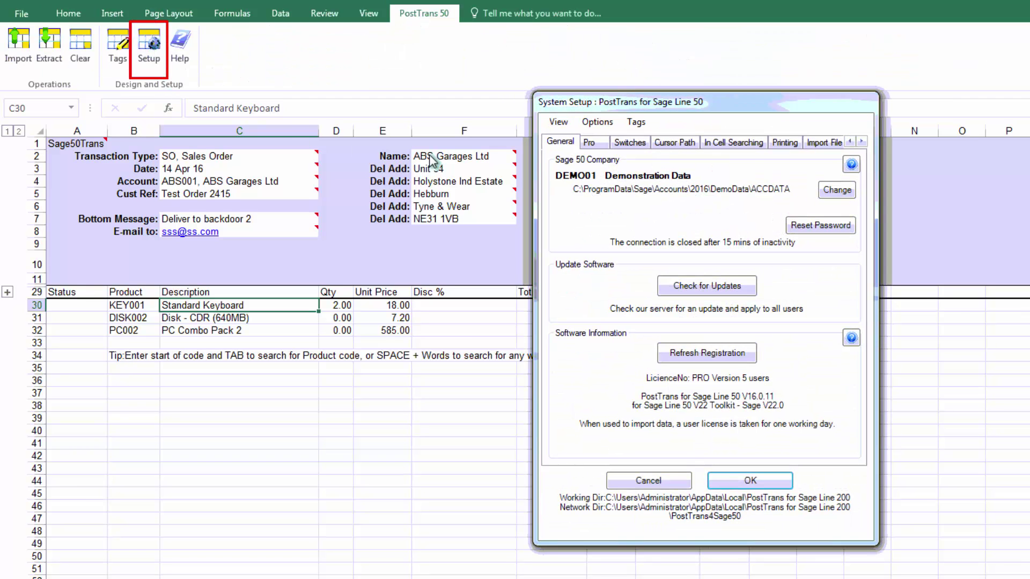
click(631, 144)
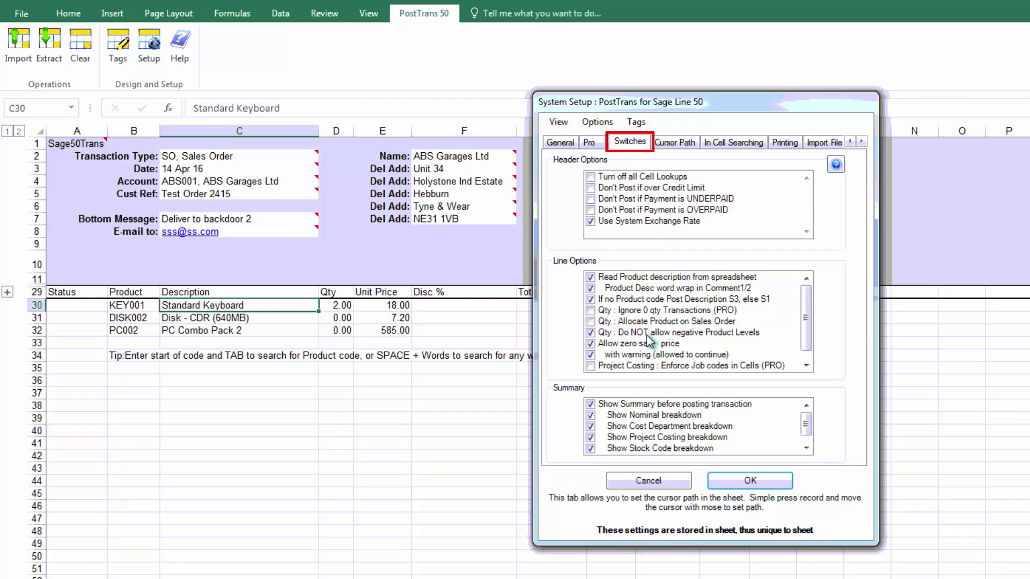
click(591, 311)
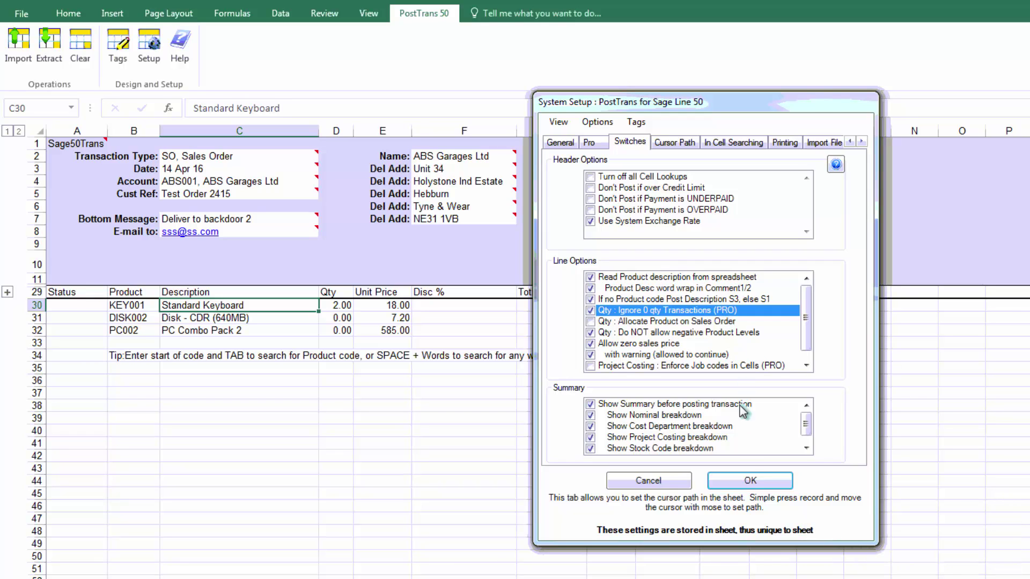
click(751, 481)
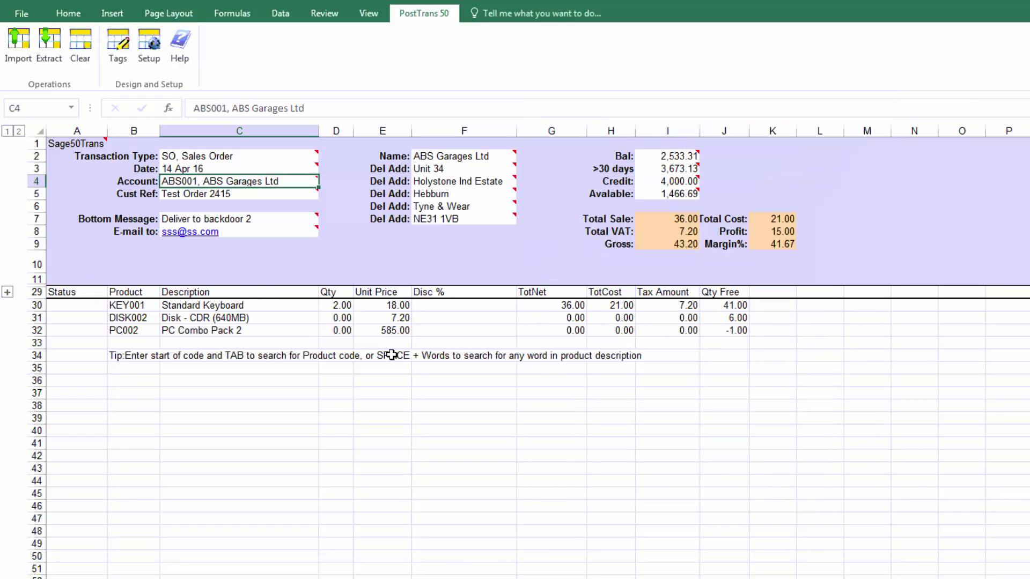
Import the sales order to examine which lines its posting summary includes, and cancel the posting
click(204, 326)
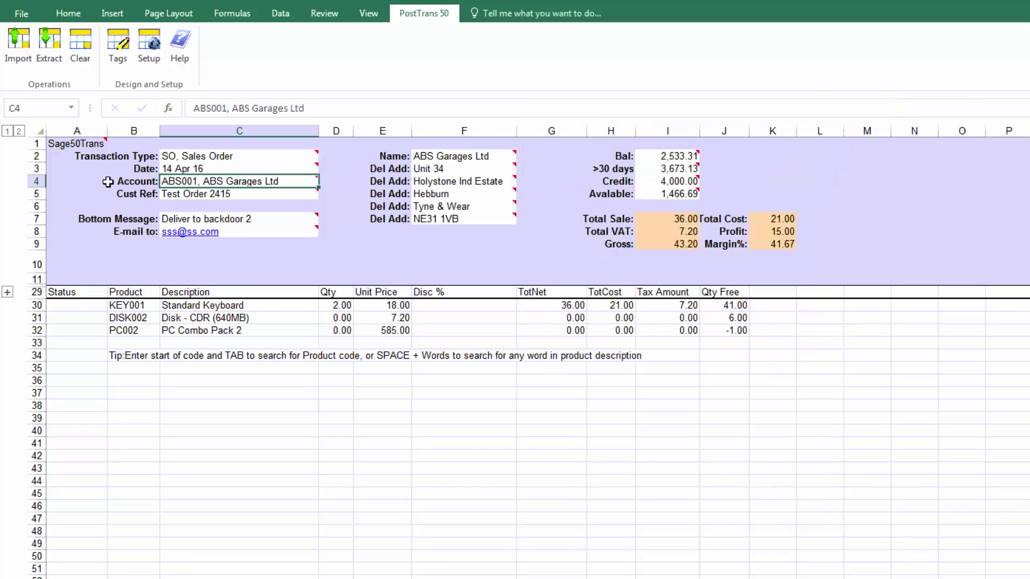
click(19, 47)
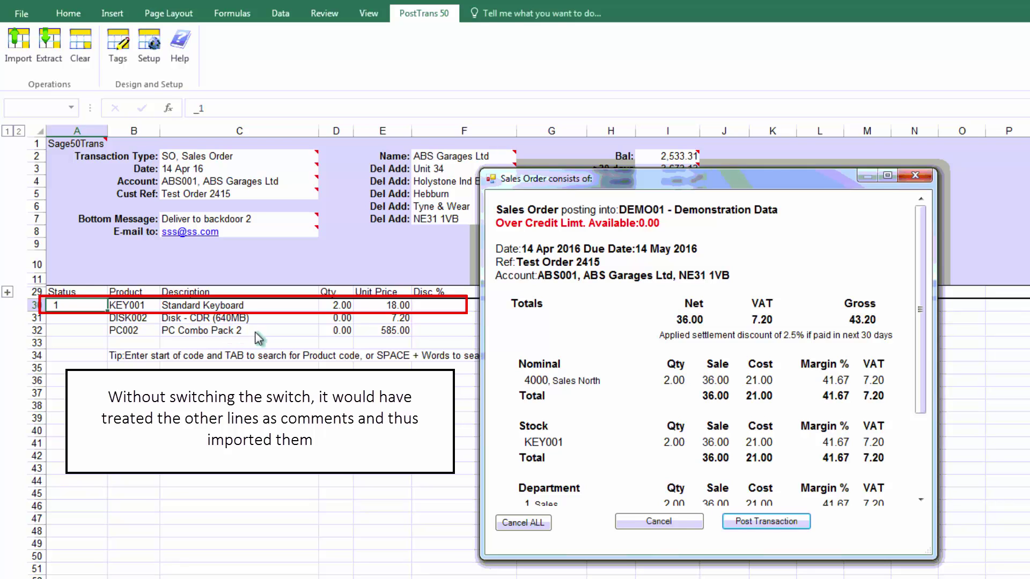
click(656, 523)
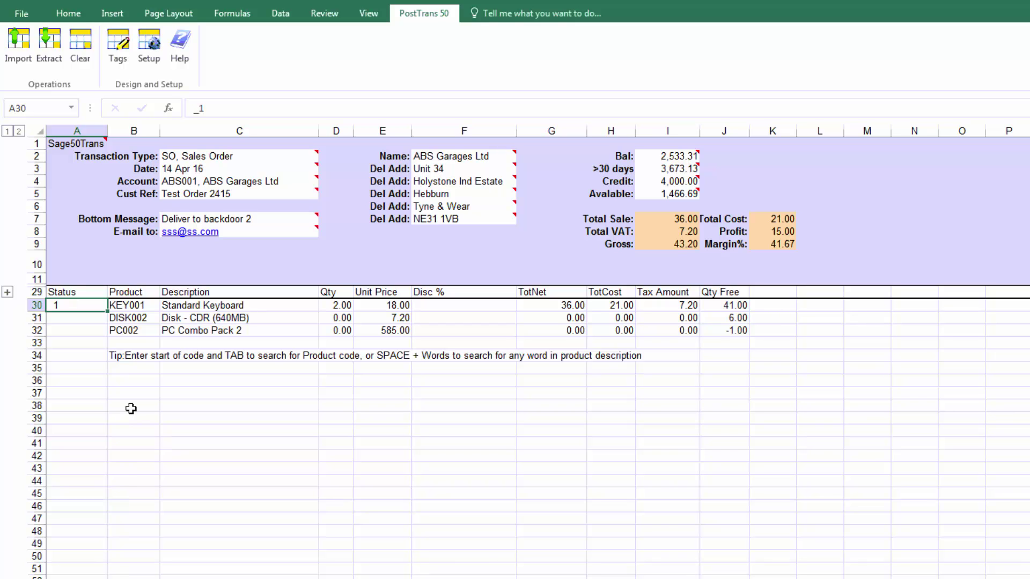
Review the extract's price lists and filter options, and extract all products into the sales order
click(50, 45)
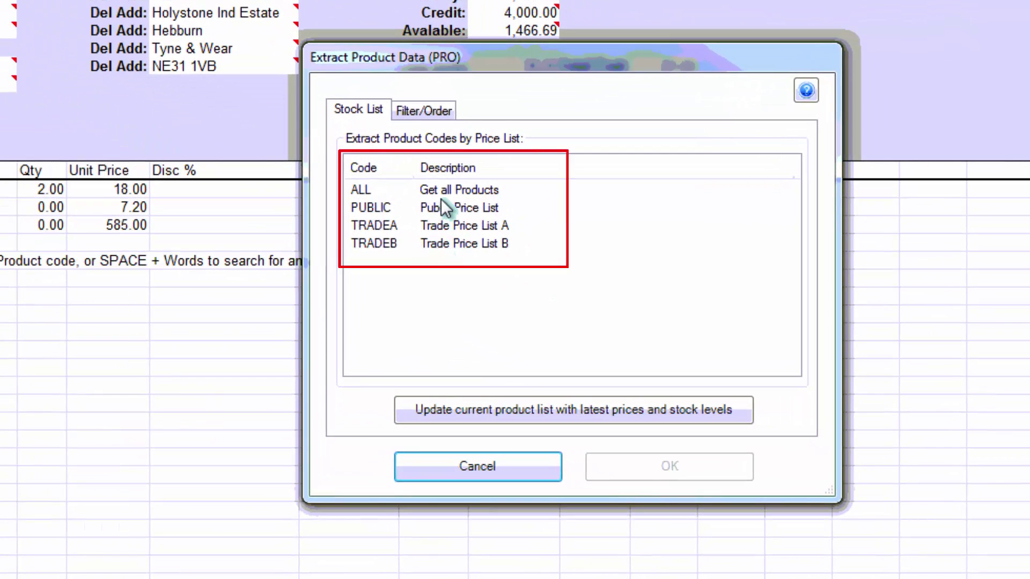
click(429, 193)
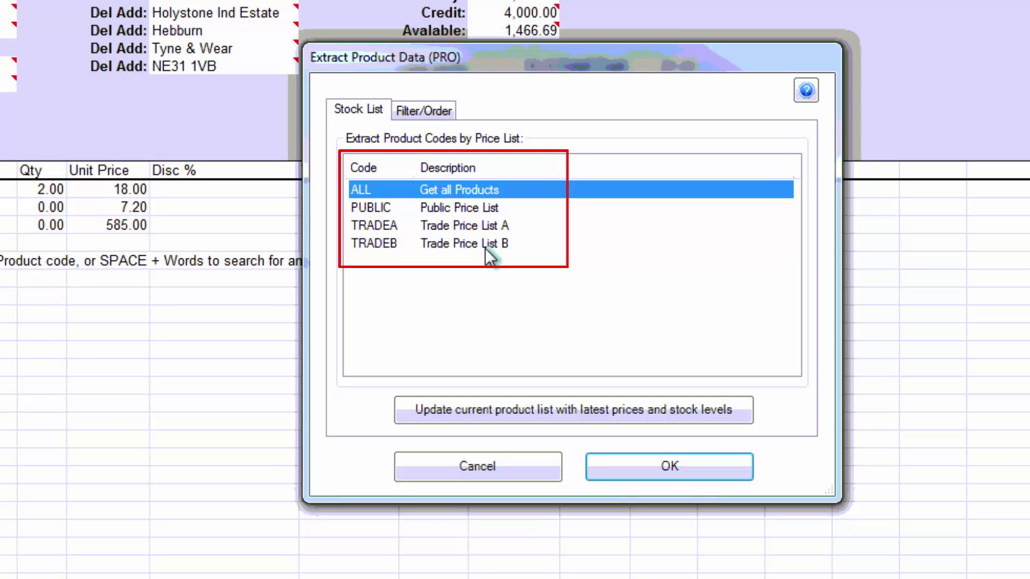
click(462, 229)
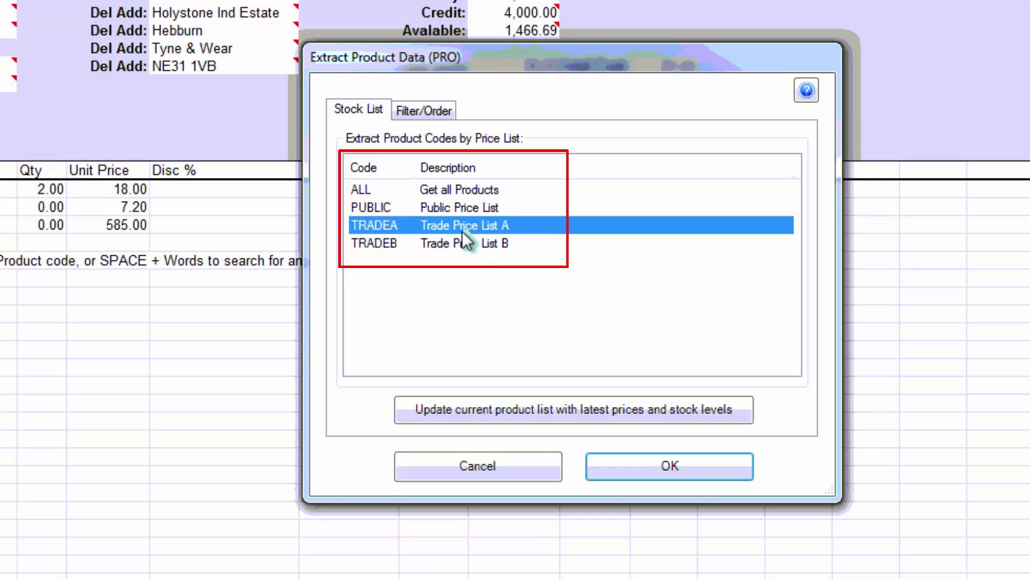
click(425, 110)
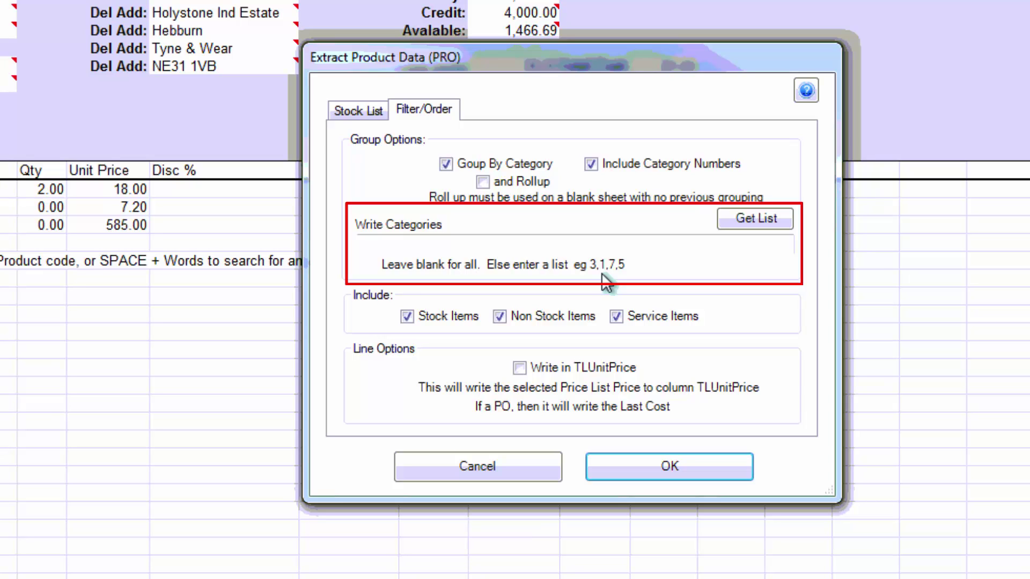
click(369, 115)
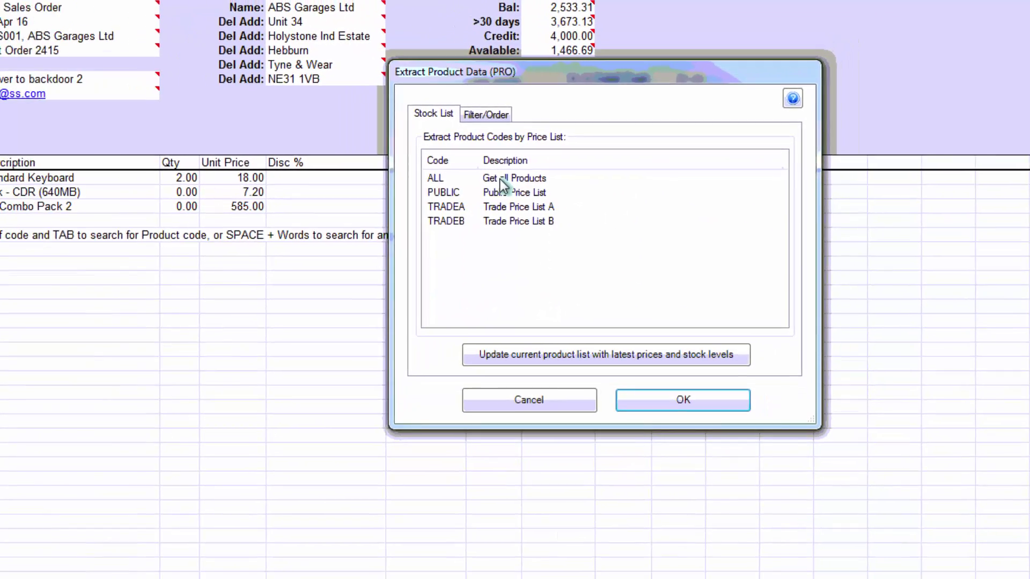
click(451, 189)
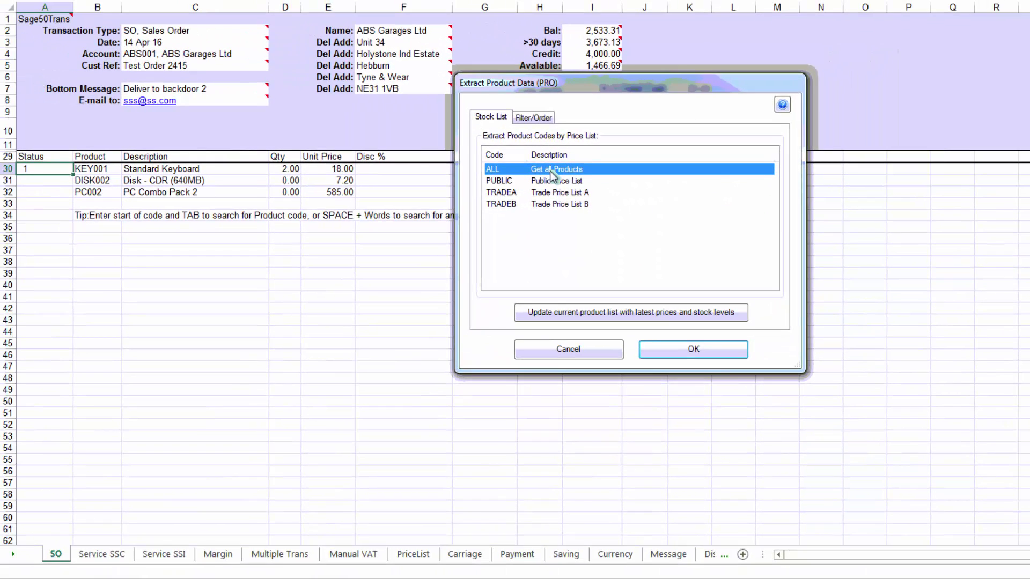
double_click(552, 172)
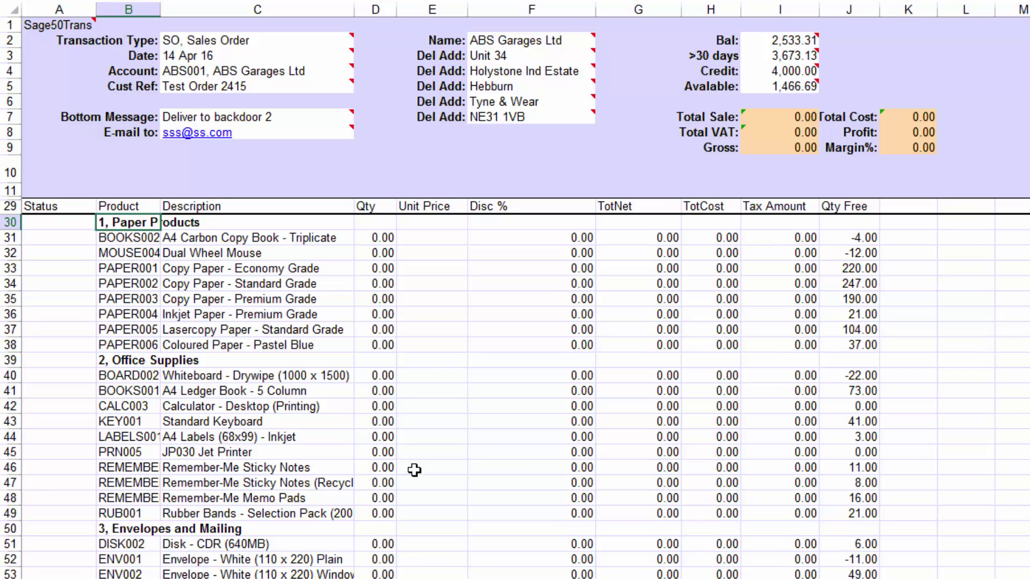
Set the order quantities to 3 for PAPER001, 3 for PAPER004 and 2 for PAPER006
drag(386, 301, 386, 314)
click(385, 304)
key(Up)
key(Up)
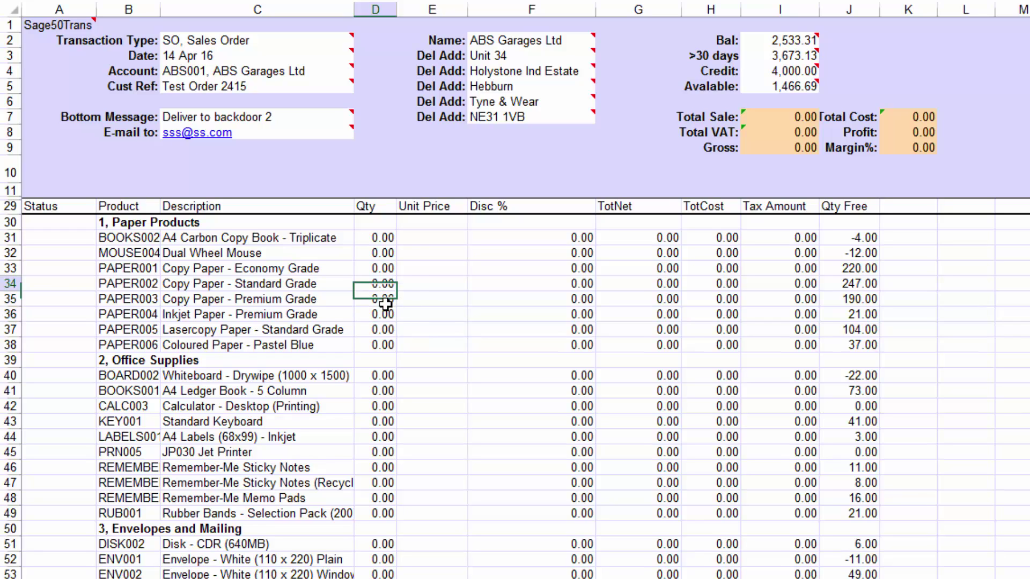
text(3)
key(Return)
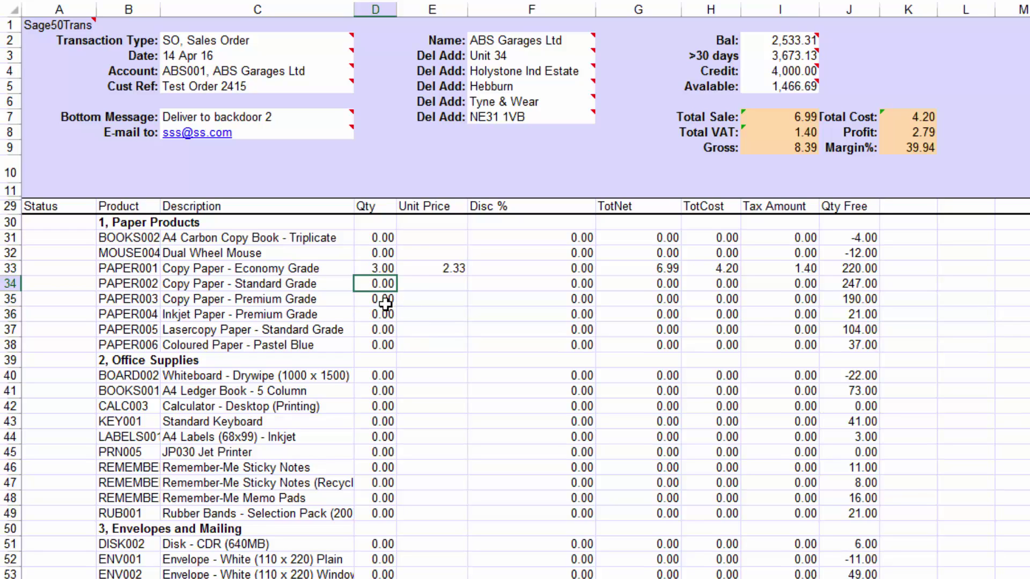
key(Down)
key(Down)
text(3)
key(Return)
key(Down)
text(2)
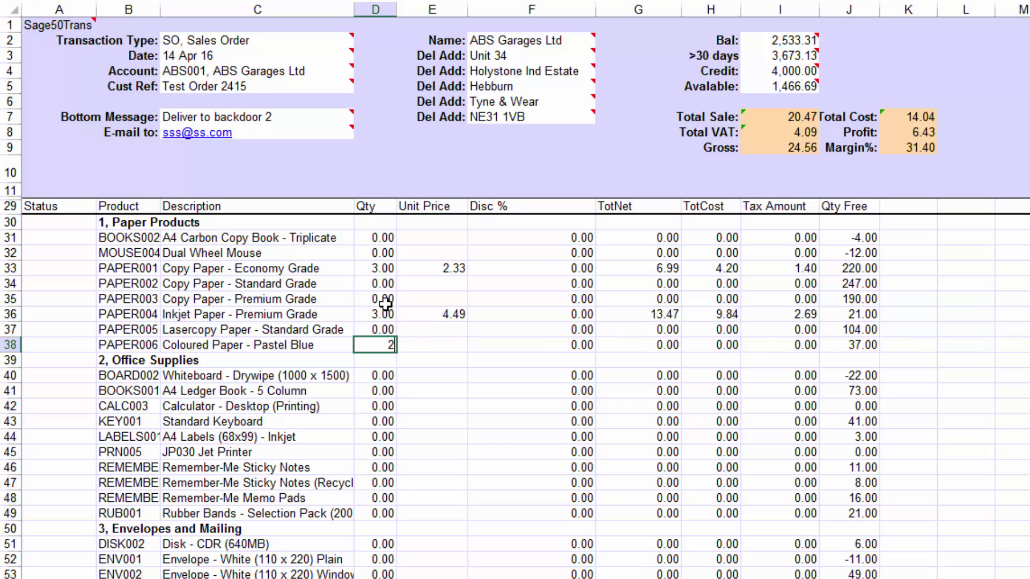
key(Return)
Set the quantity of the A4 inkjet labels, LABELS001, to 4 under Office Supplies
key(Down)
key(Down)
key(Down)
key(Down)
key(Down)
text(4)
key(Return)
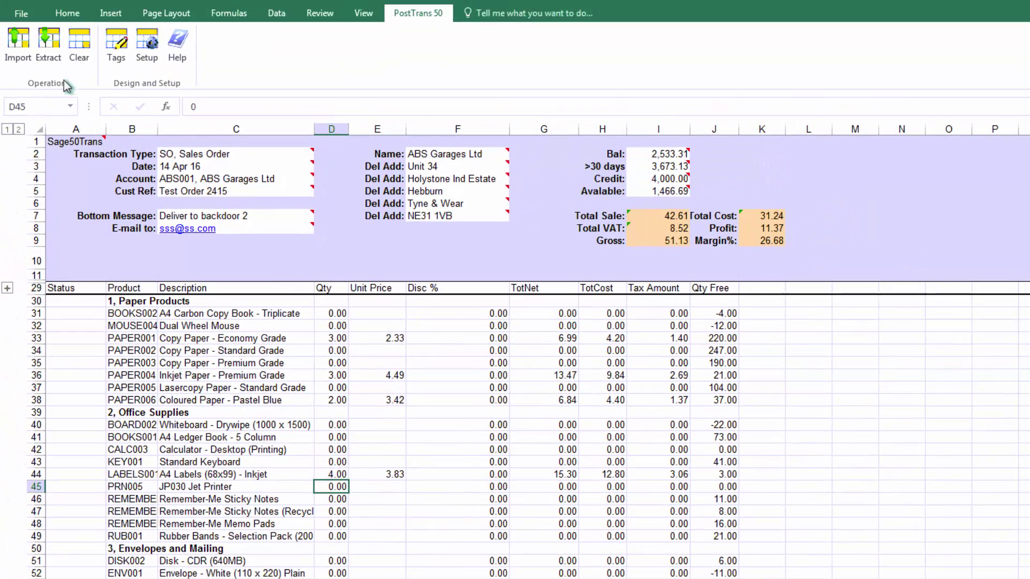
Import and post the sales order to Sage, skipping the printing and emailing of the document
click(22, 51)
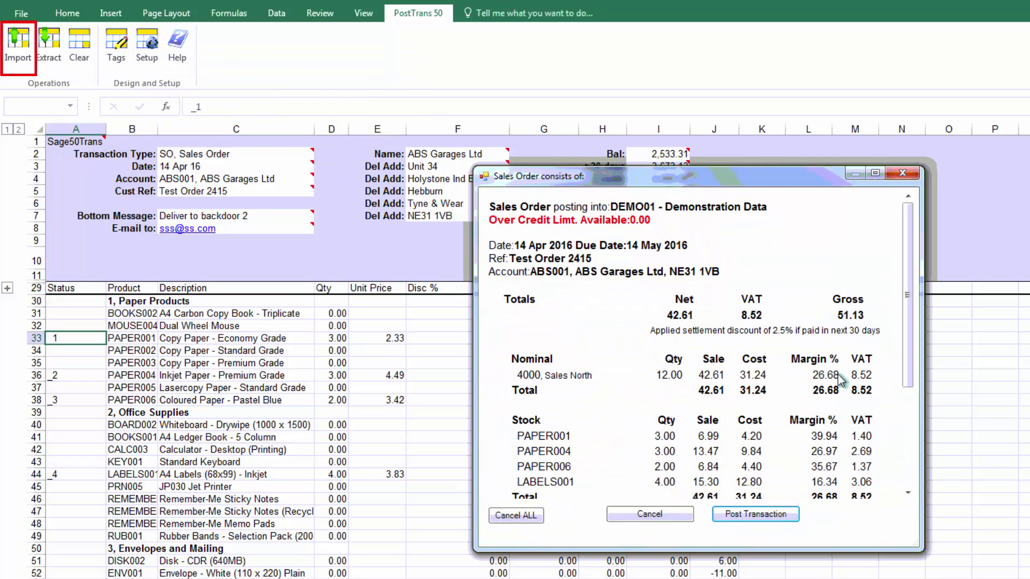
click(765, 515)
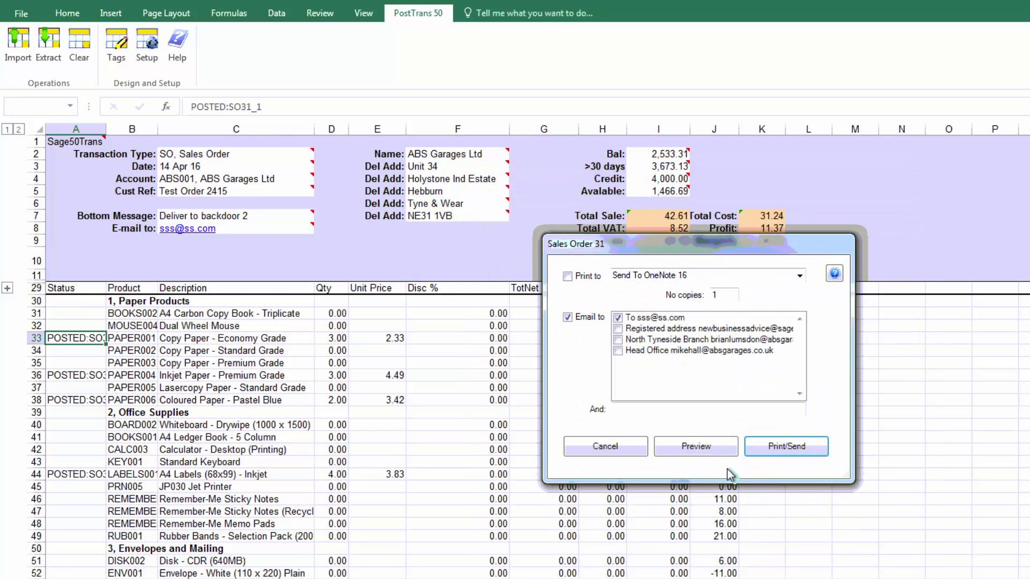
click(635, 451)
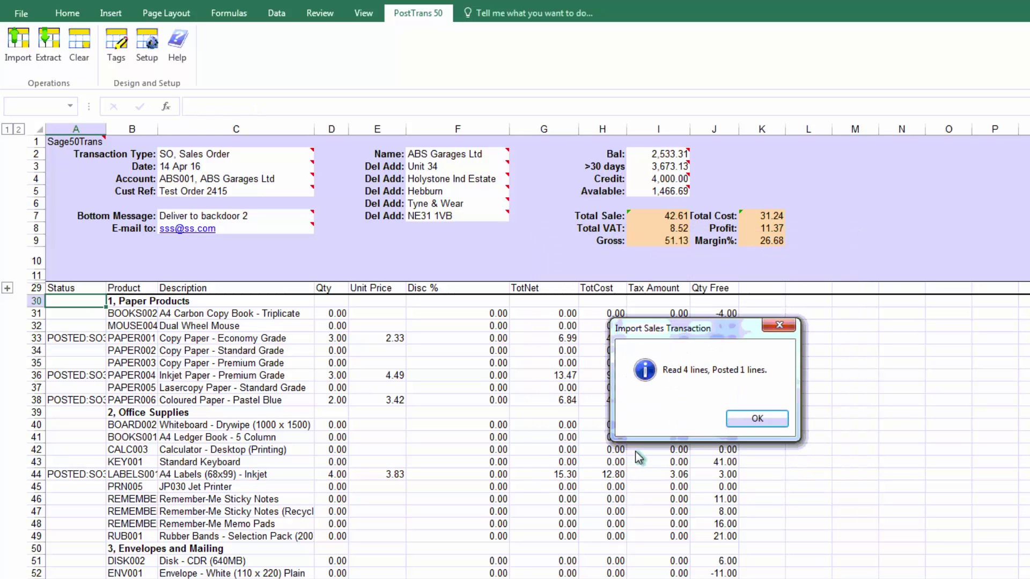
click(755, 419)
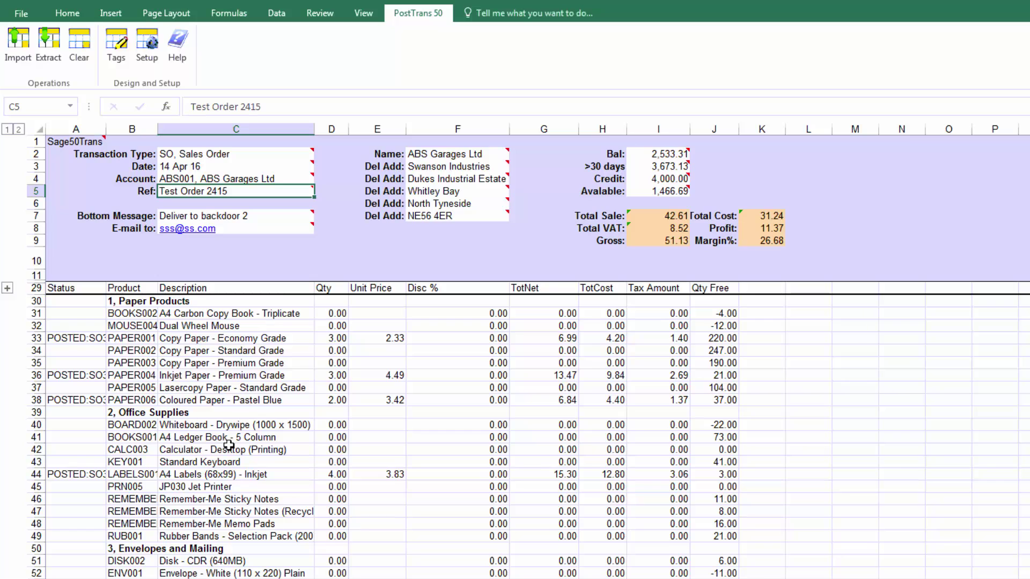
Change the transaction type in the template header to PO, Purchase Order
click(175, 153)
text(po)
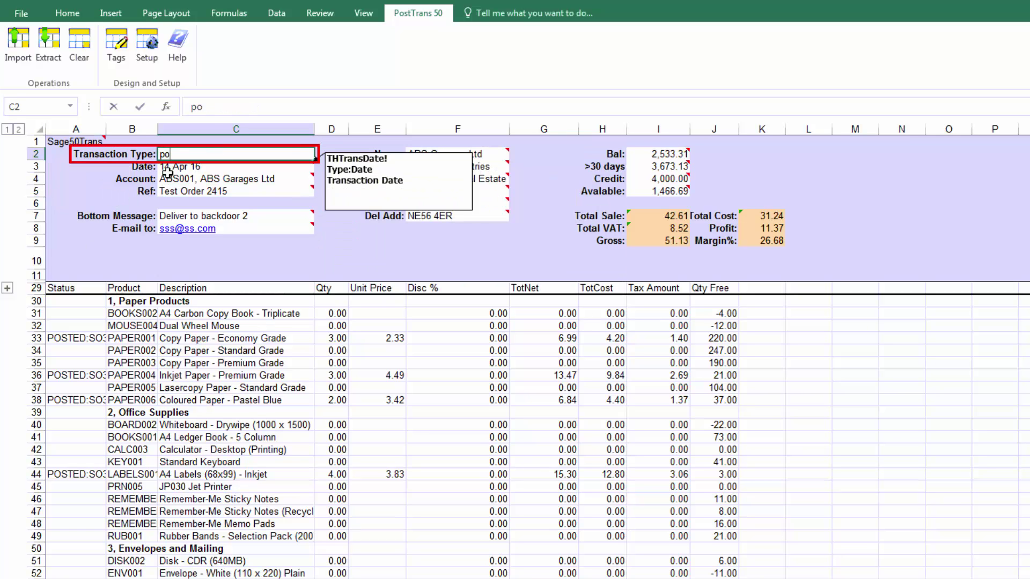
key(Tab)
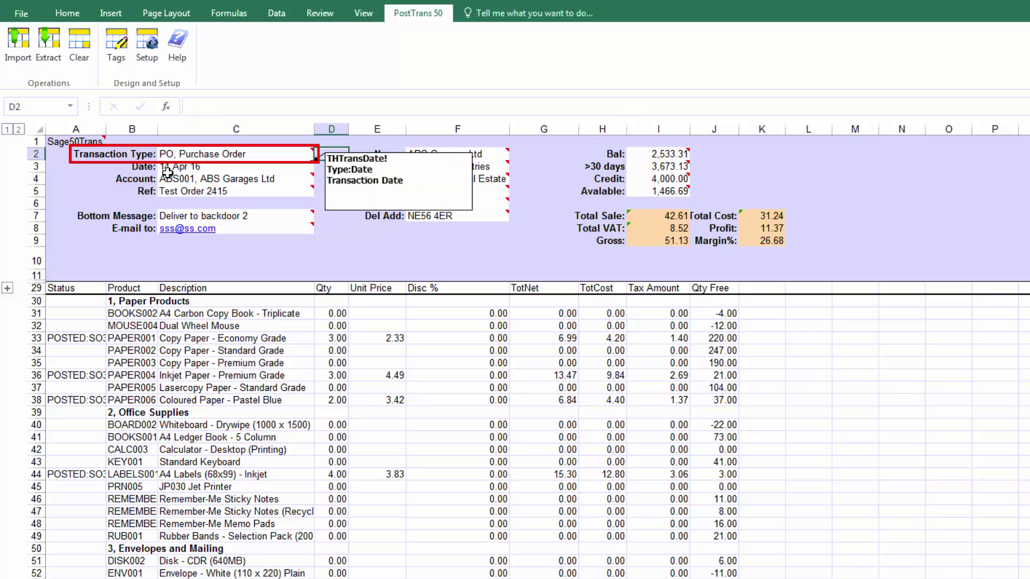
Search for supplier accounts starting with "sup" and select Superior Technologies Ltd with its Delivery Address
click(169, 180)
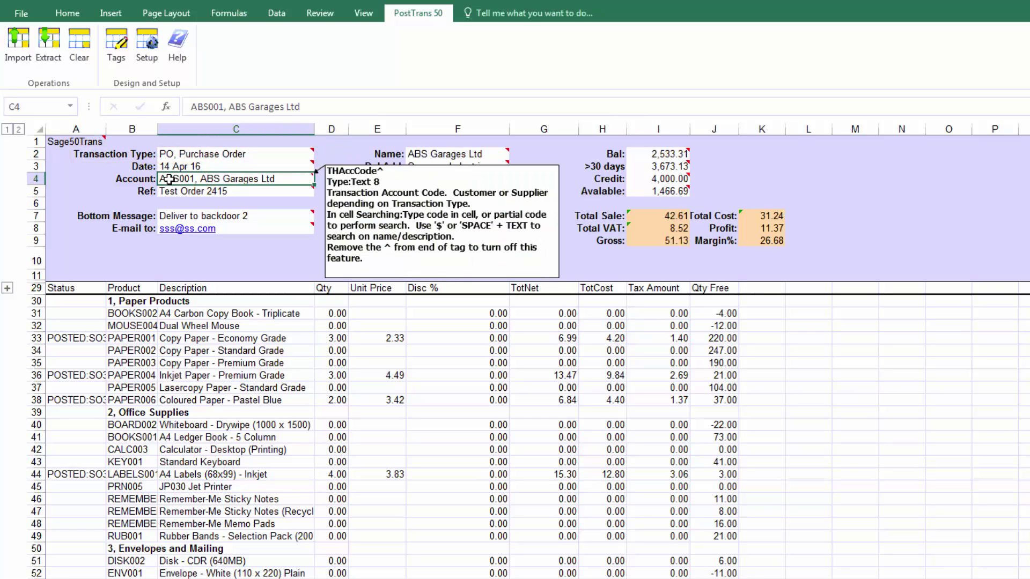
text(sup)
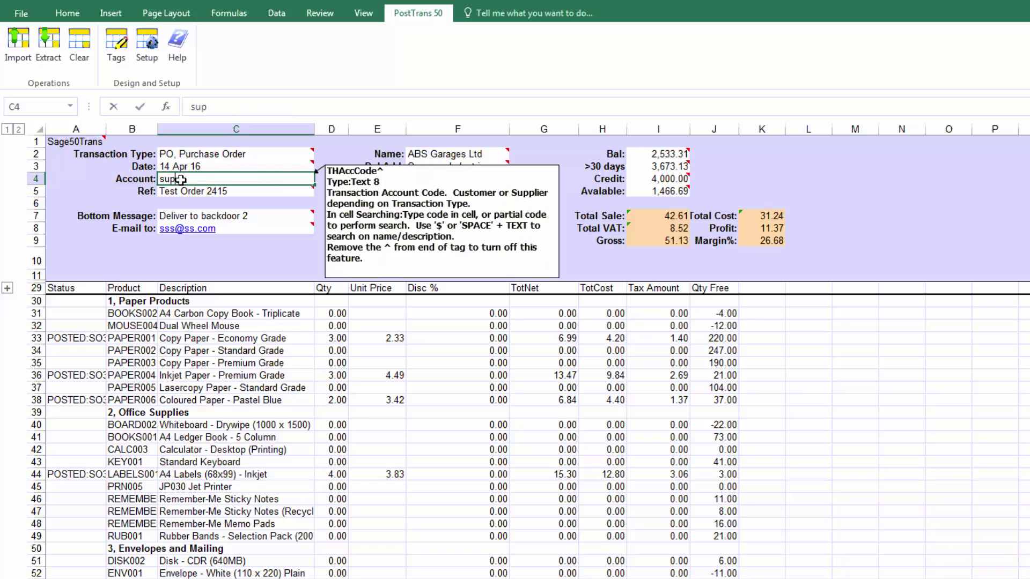
key(Tab)
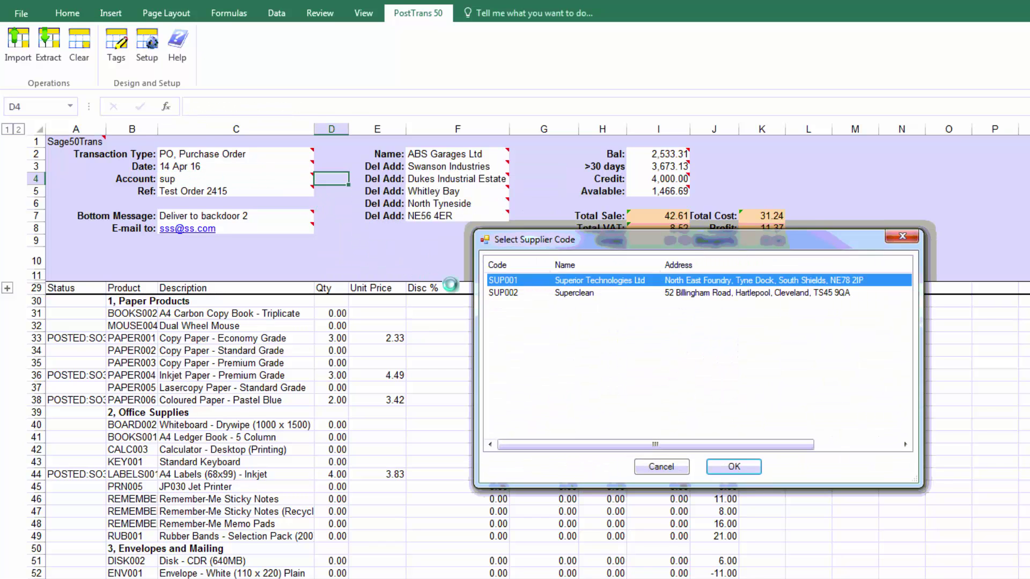
double_click(525, 283)
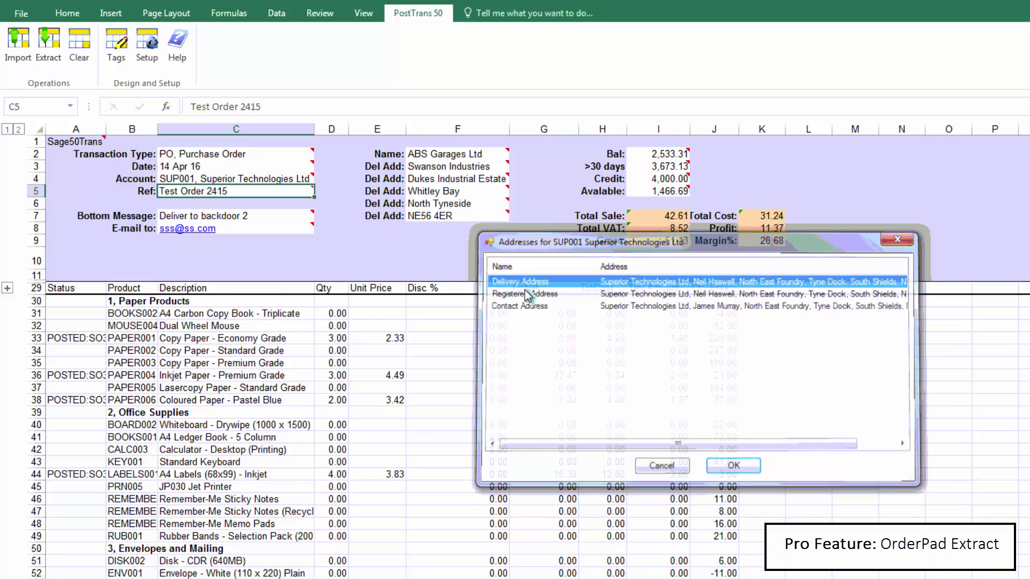
double_click(524, 284)
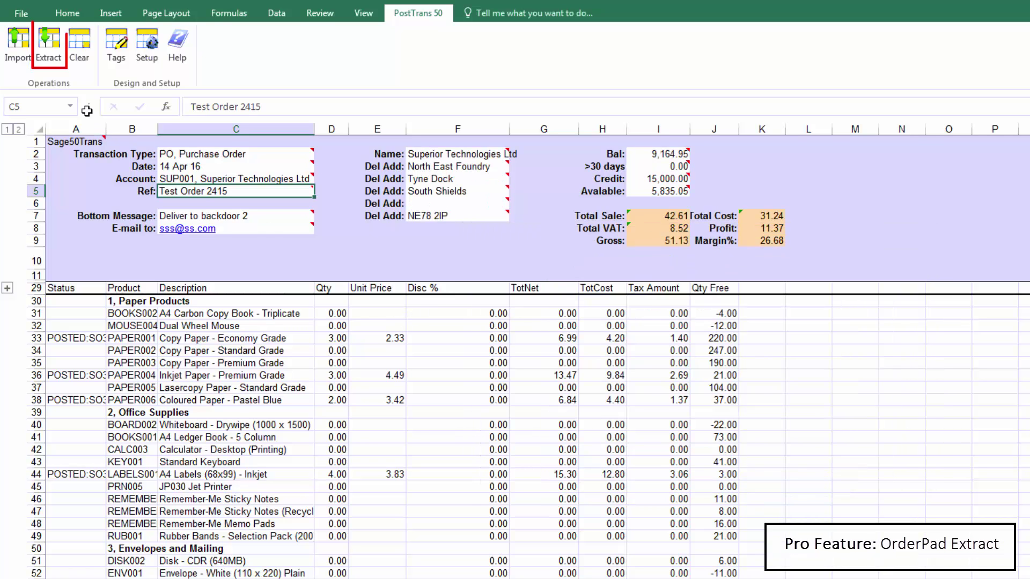
Extract the stock list for the supplier Superior Technologies Ltd into the purchase order
click(48, 45)
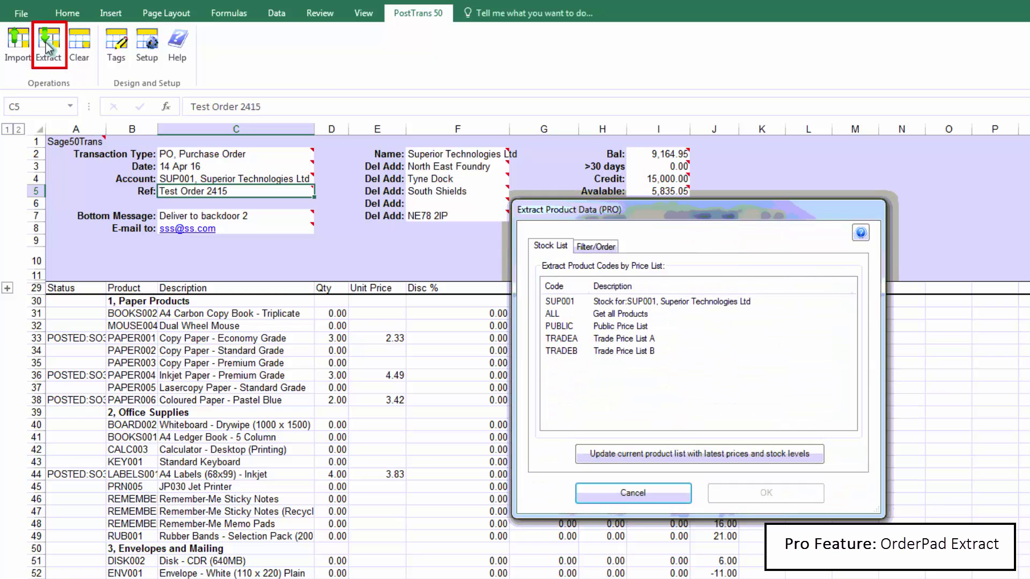
click(609, 306)
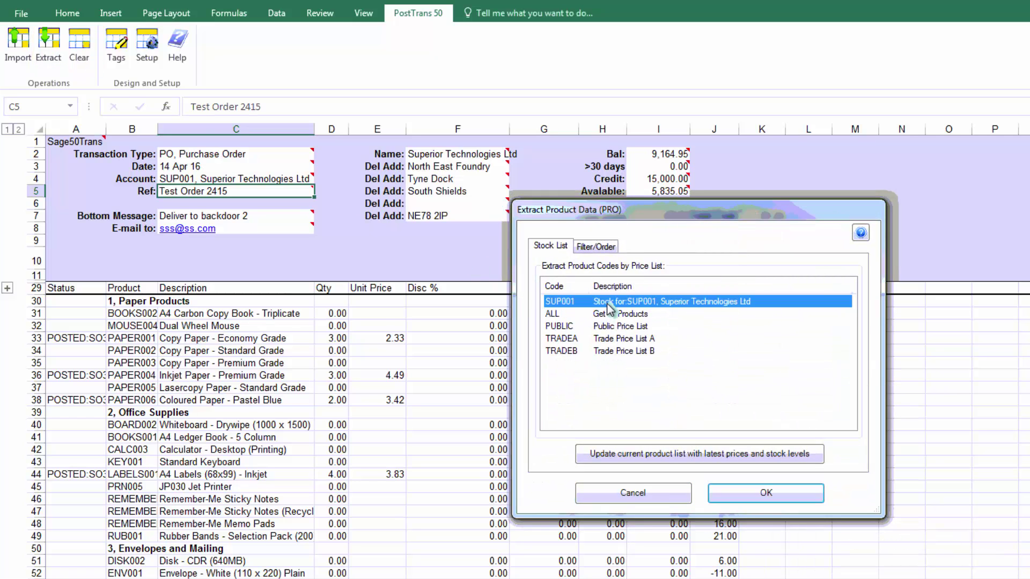
double_click(607, 304)
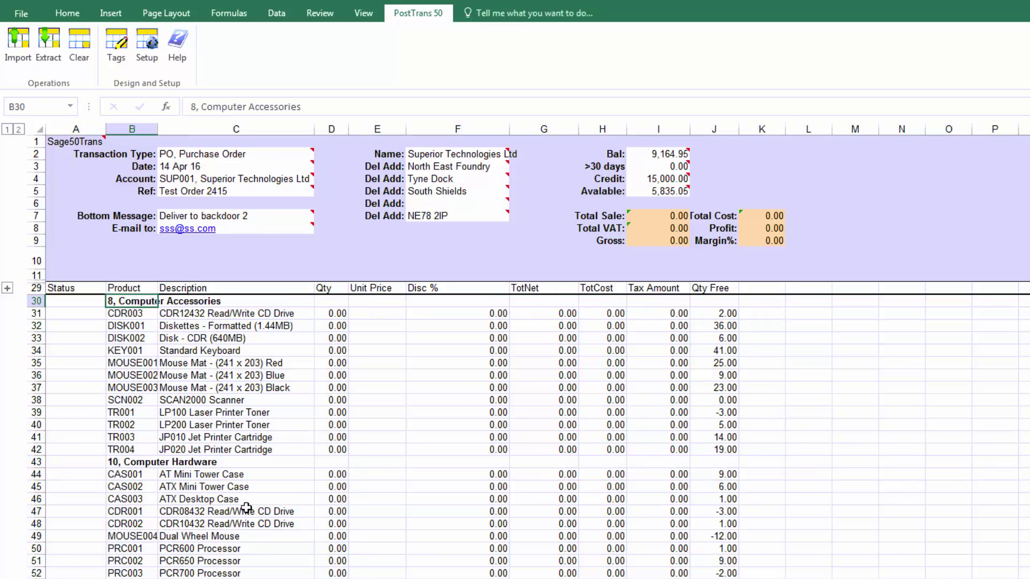
Set the purchase quantities to 3 for TR001, 5 for MOUSE002 and 6 for KEY001
scroll(326, 369, down, 1)
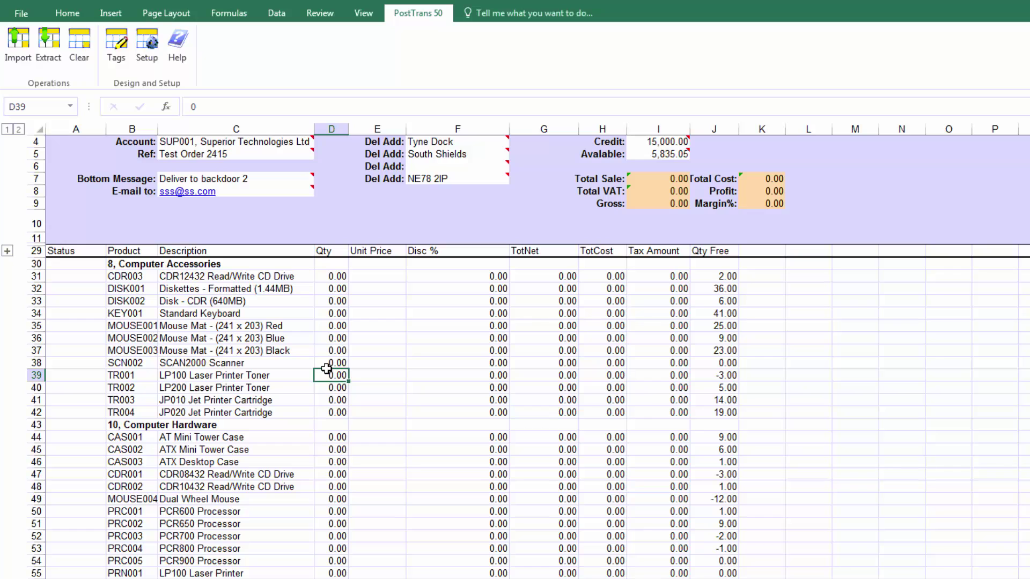
text(3)
key(Up)
key(Up)
key(Up)
text(5)
key(Up)
key(Up)
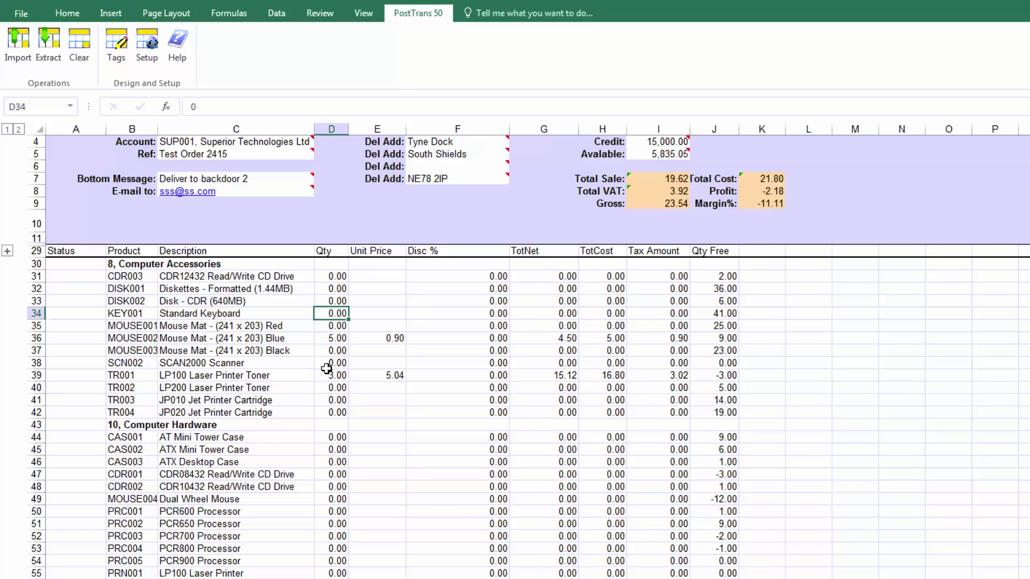
text(6)
key(Up)
Set the quantity of the ATX Desktop Case, CAS003, to 3 under Computer Hardware
key(Down)
key(Down)
key(Down)
key(Down)
key(Down)
key(Down)
key(Down)
key(Down)
key(Down)
key(Down)
key(Down)
key(Down)
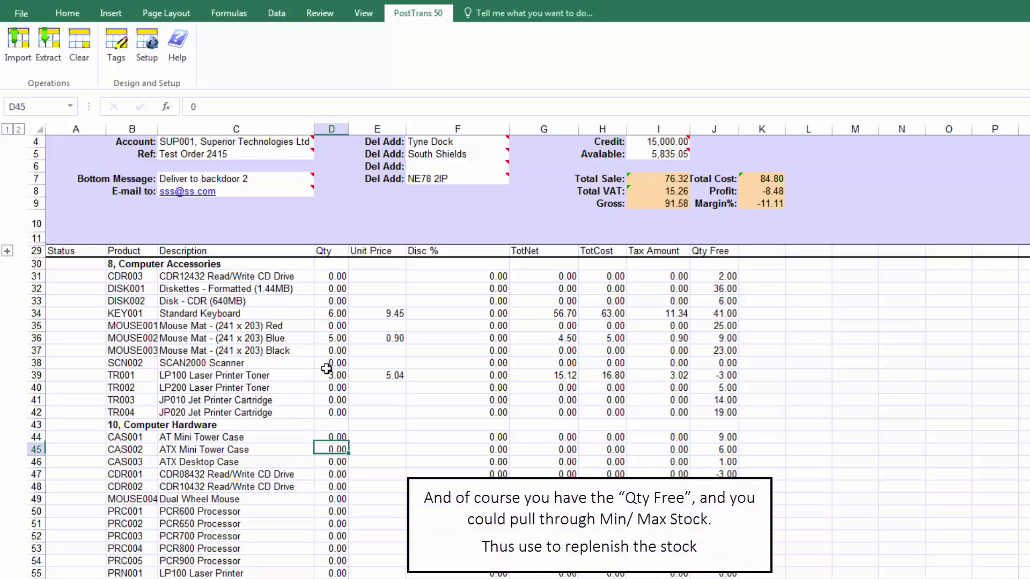
text(3)
key(Right)
key(Right)
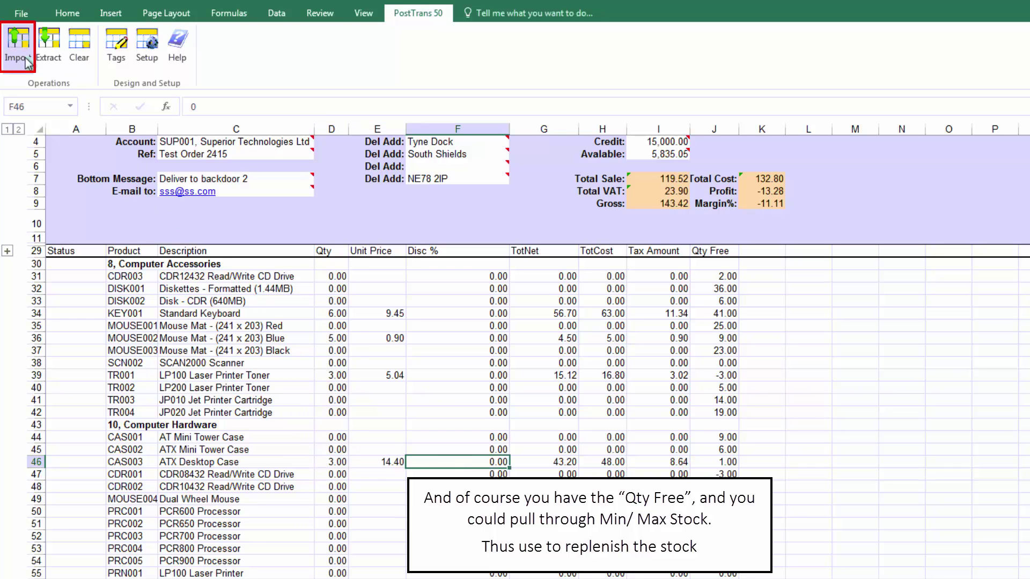
Import and post the purchase order to Sage, skipping the printing and emailing of the document
click(26, 60)
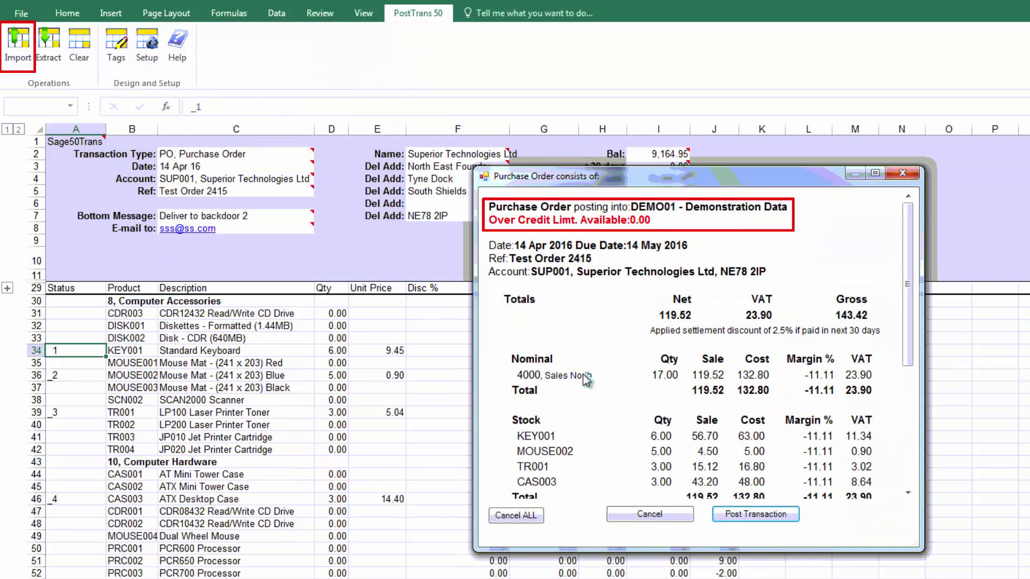
click(745, 515)
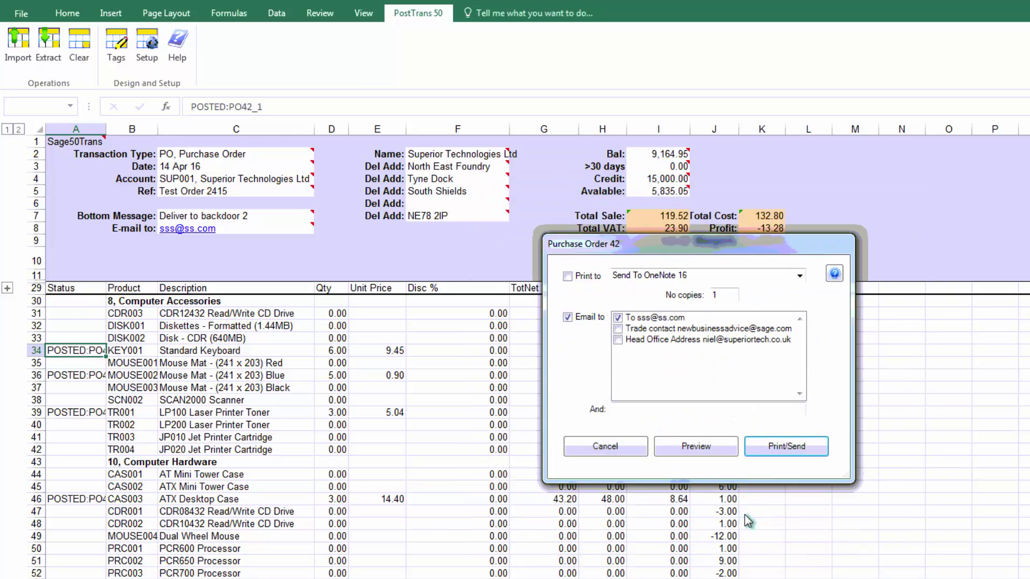
click(627, 453)
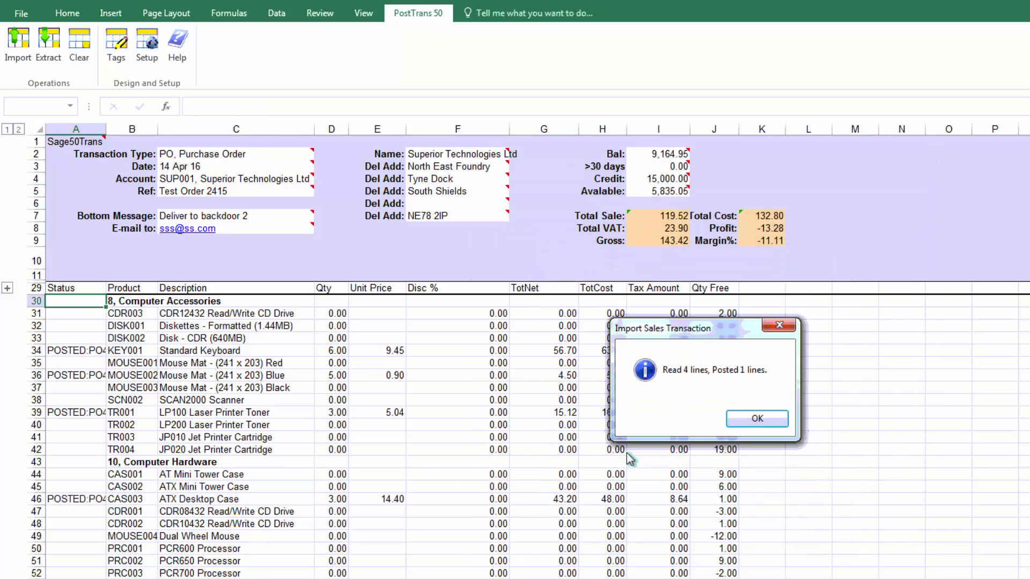
click(757, 418)
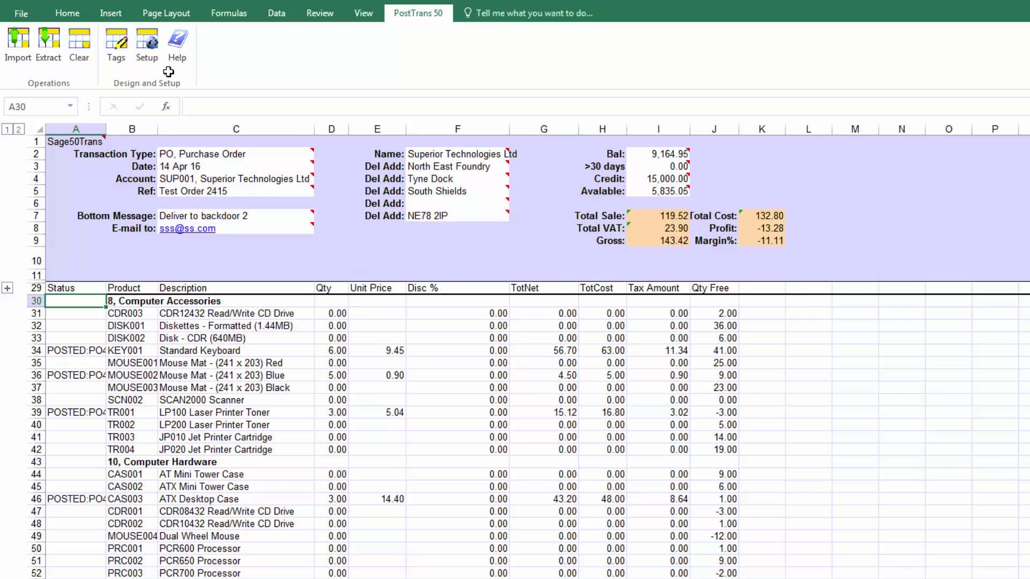
Find the demo example templates by searching for "demo" and open Purchase Order with Authorisation
click(178, 46)
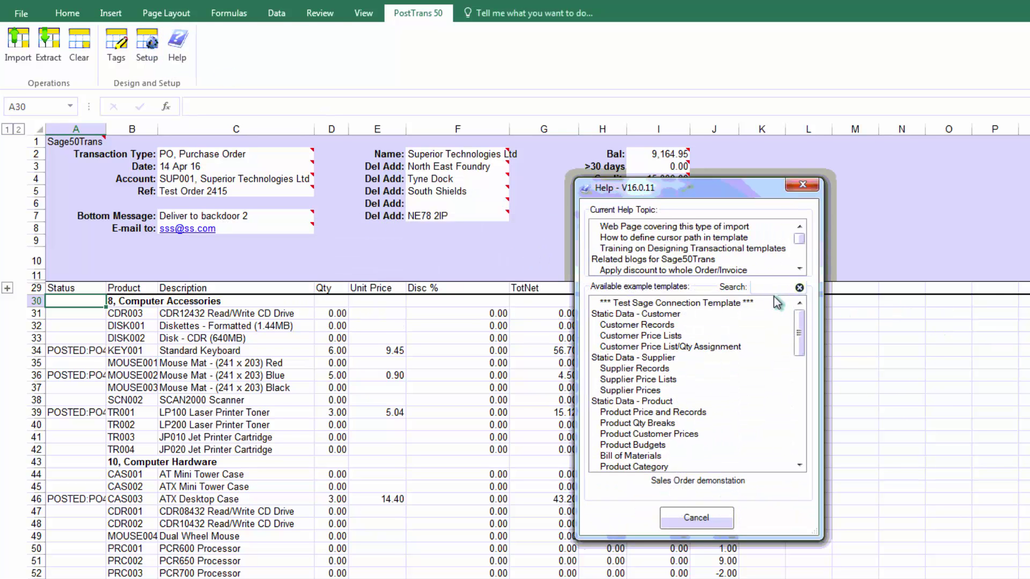
text(demo)
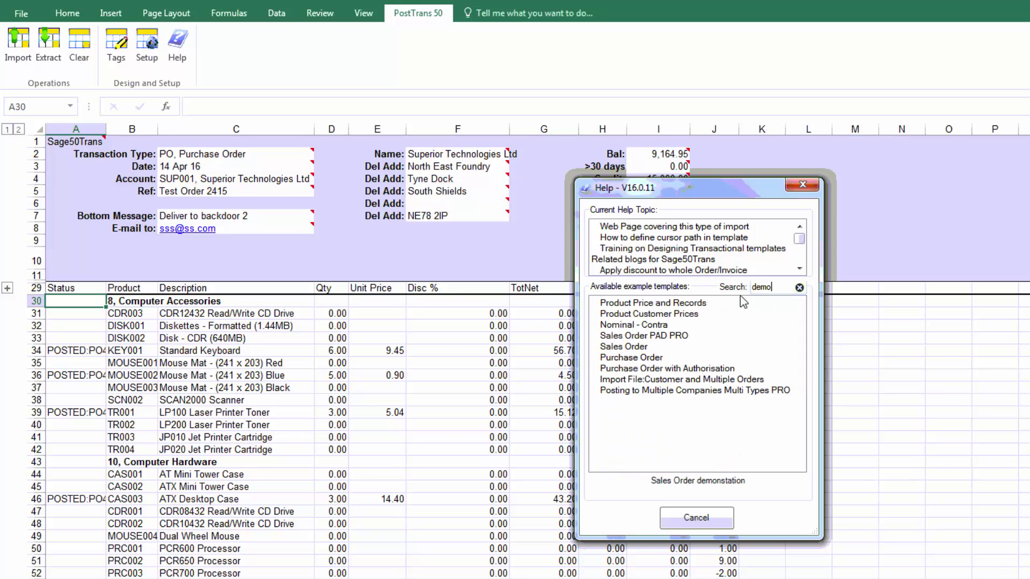
double_click(694, 368)
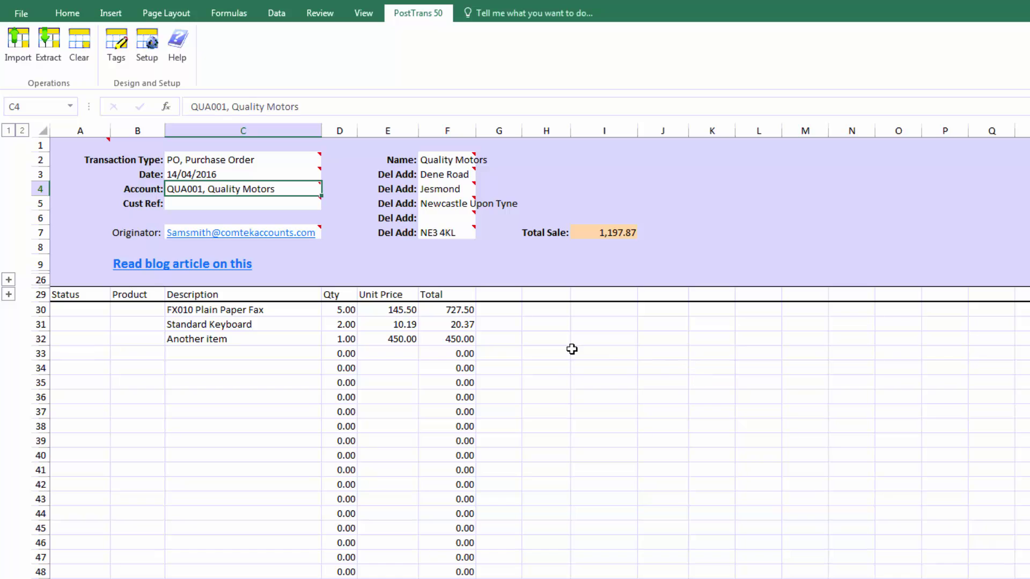
Open the template's linked blog article and examine the purchase order authorisation workflow diagram
mouse_move(254, 236)
click(146, 269)
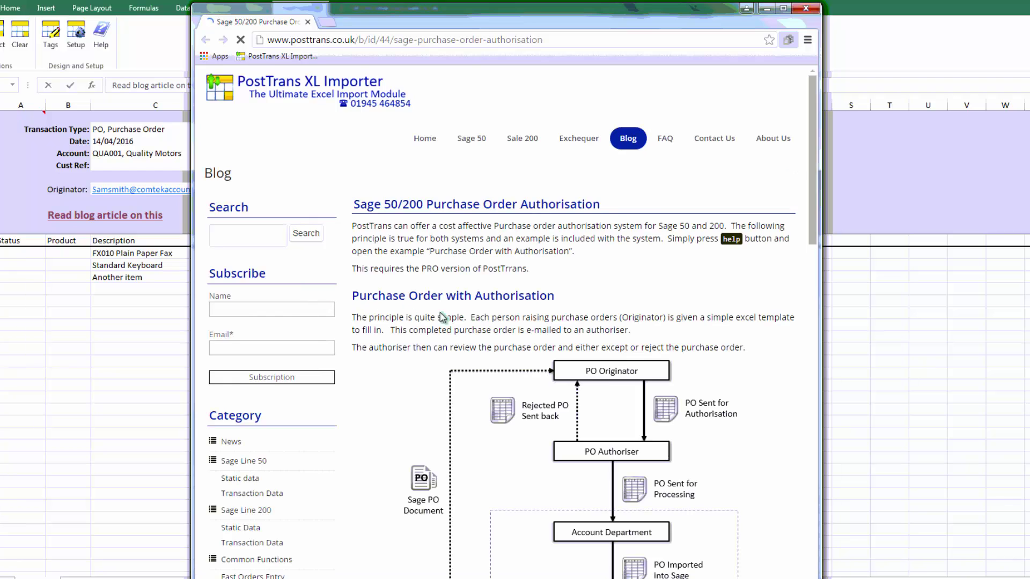
drag(811, 245, 800, 297)
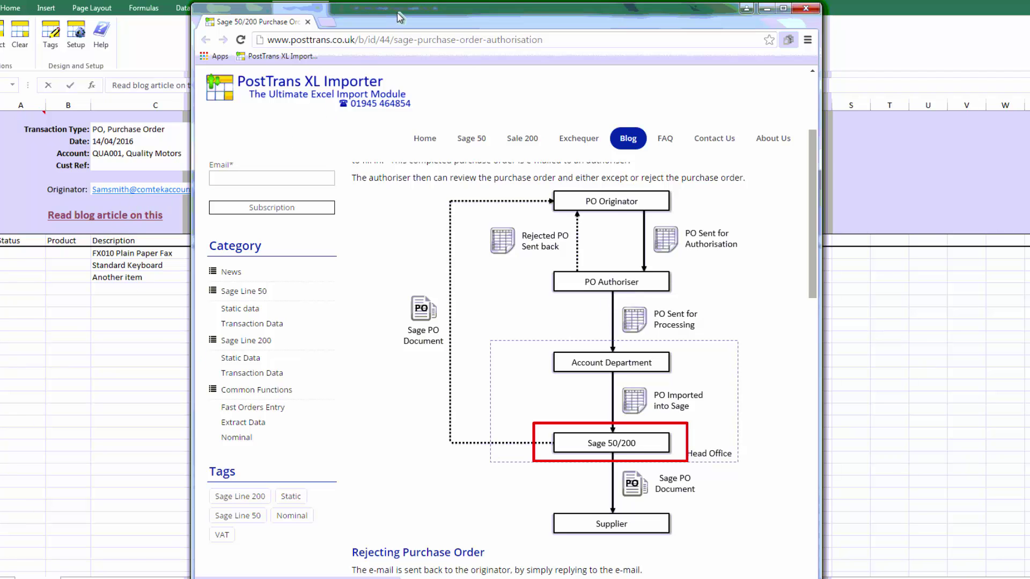
drag(397, 18, 538, 16)
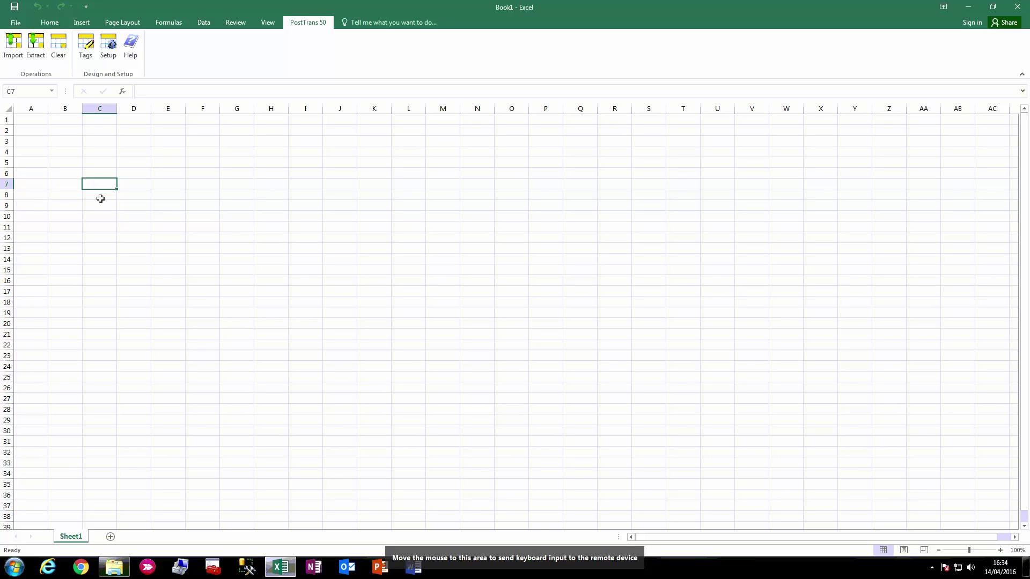
Search the example templates for "demo" and open Import File:Customer and Multiple Orders
click(131, 50)
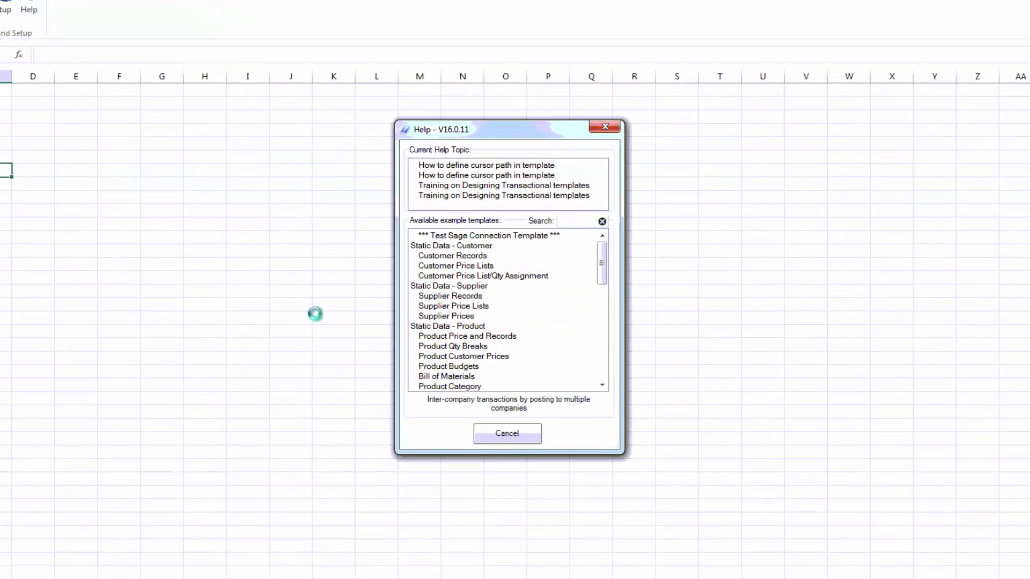
text(demo)
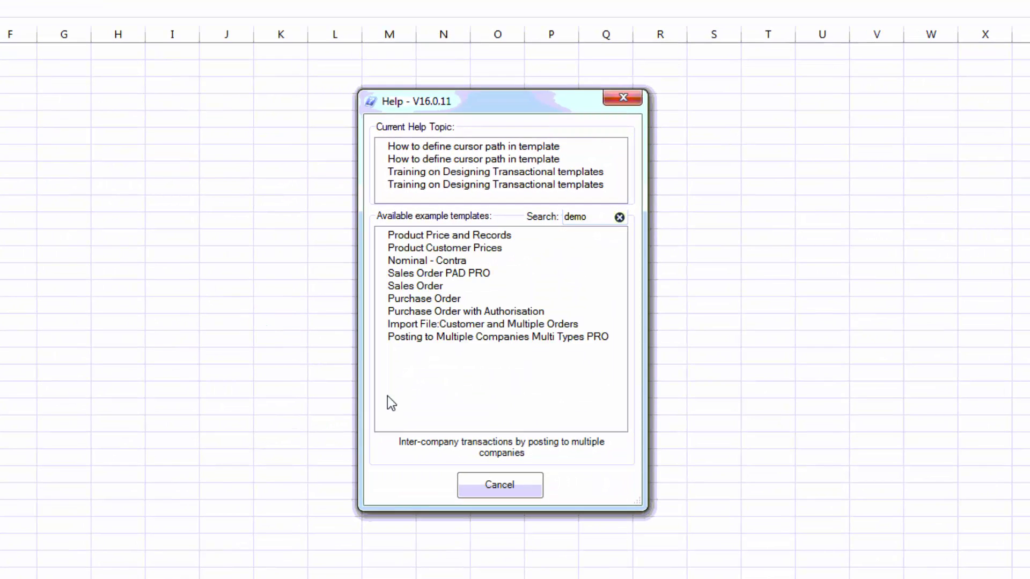
double_click(445, 324)
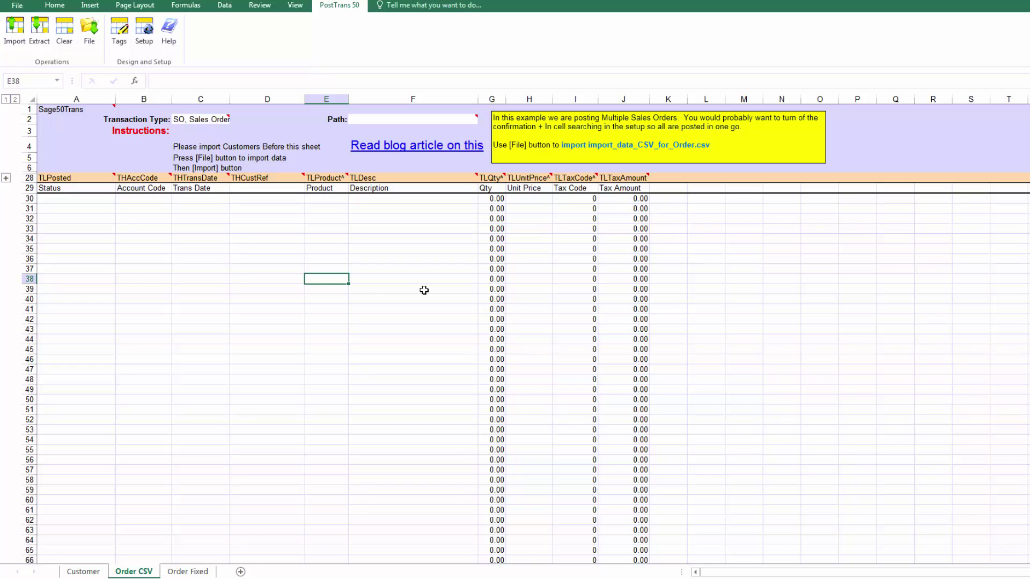
Load the file New Customers.csv into the Customer sheet
click(86, 572)
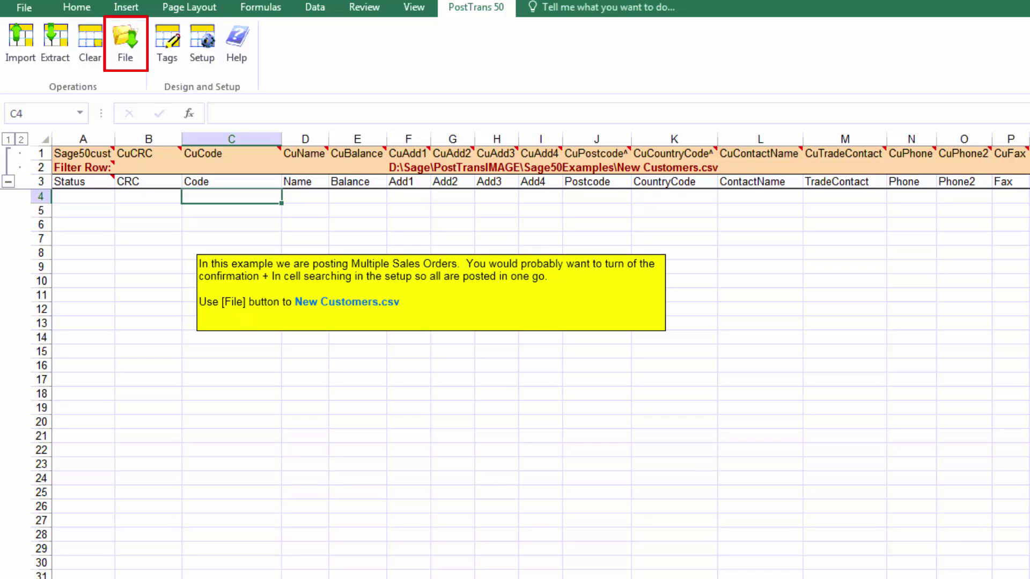
click(127, 59)
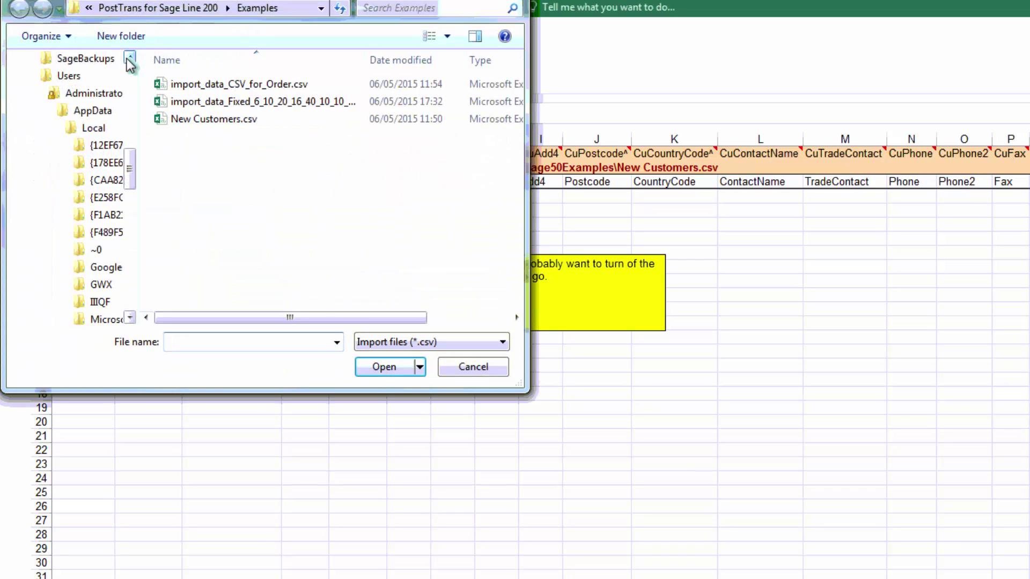
click(209, 129)
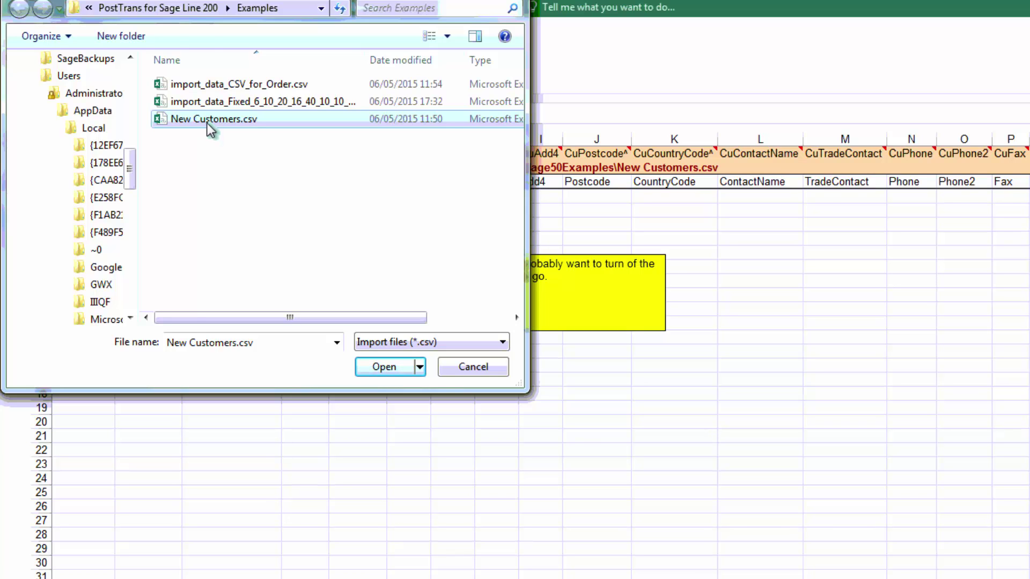
double_click(207, 123)
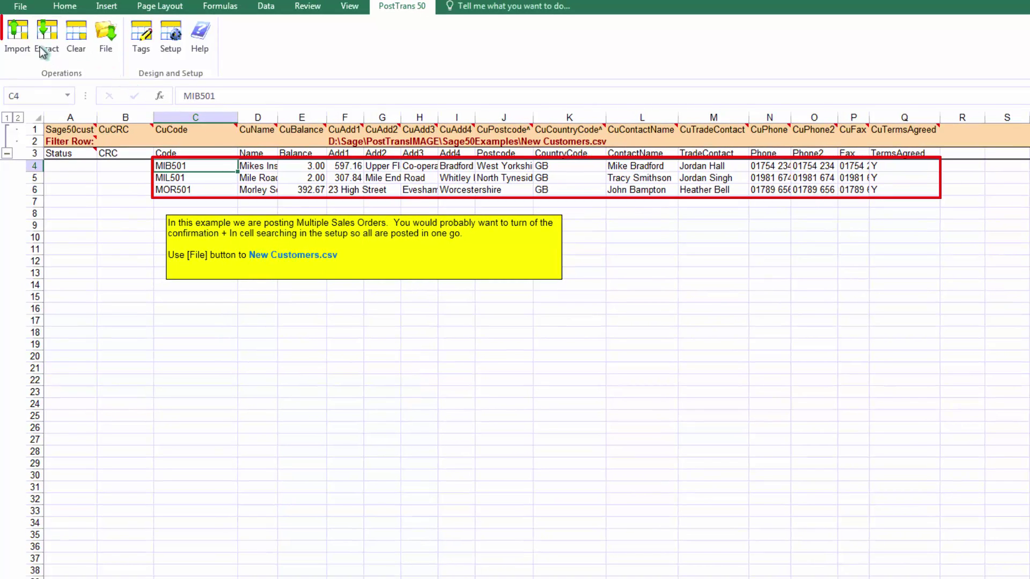
Import the customer records into Sage, accepting the customer defaults
click(19, 32)
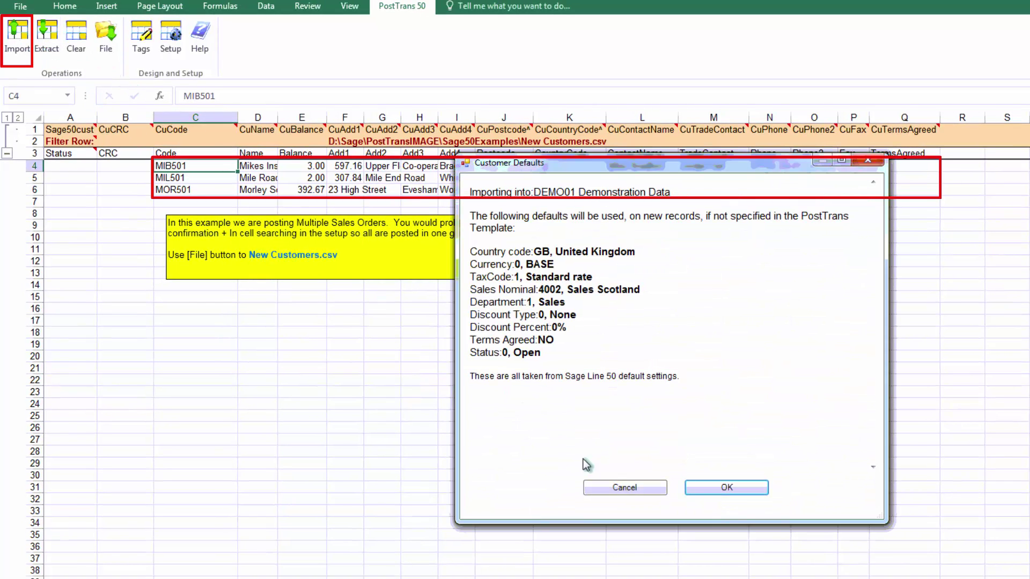
click(714, 489)
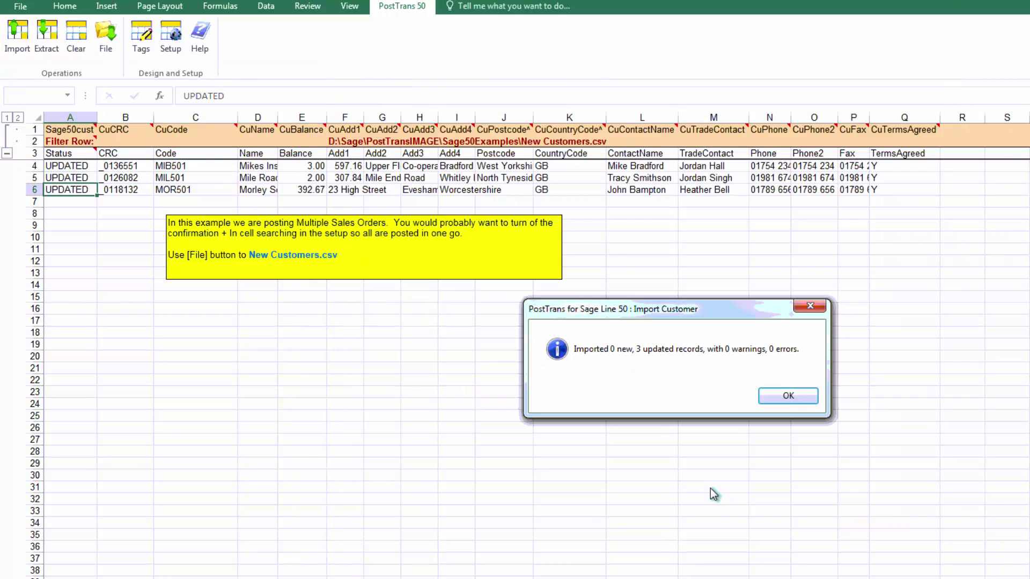
click(789, 397)
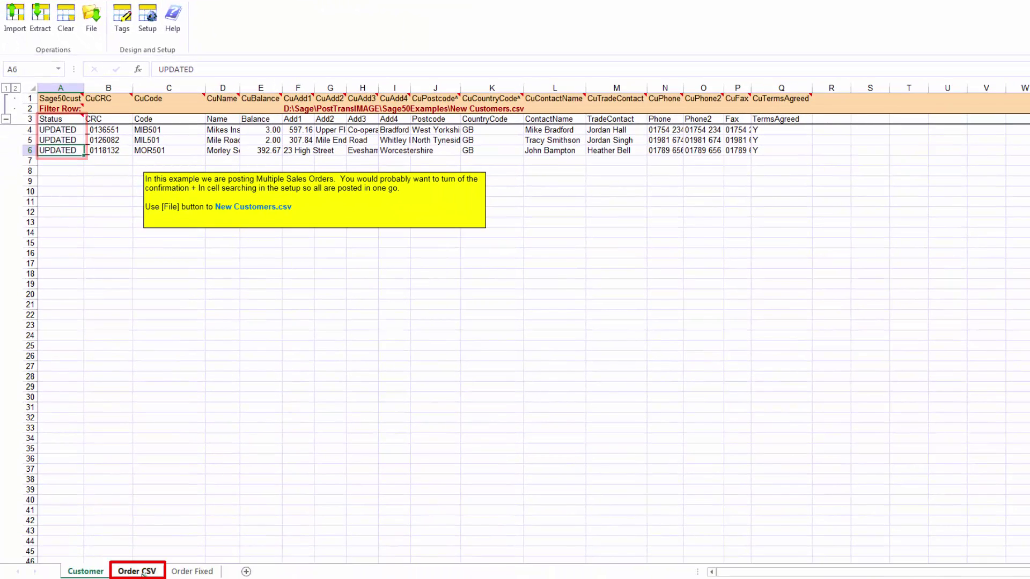
Load the file import_data_CSV_for_Order.csv into the Order CSV sheet
click(144, 572)
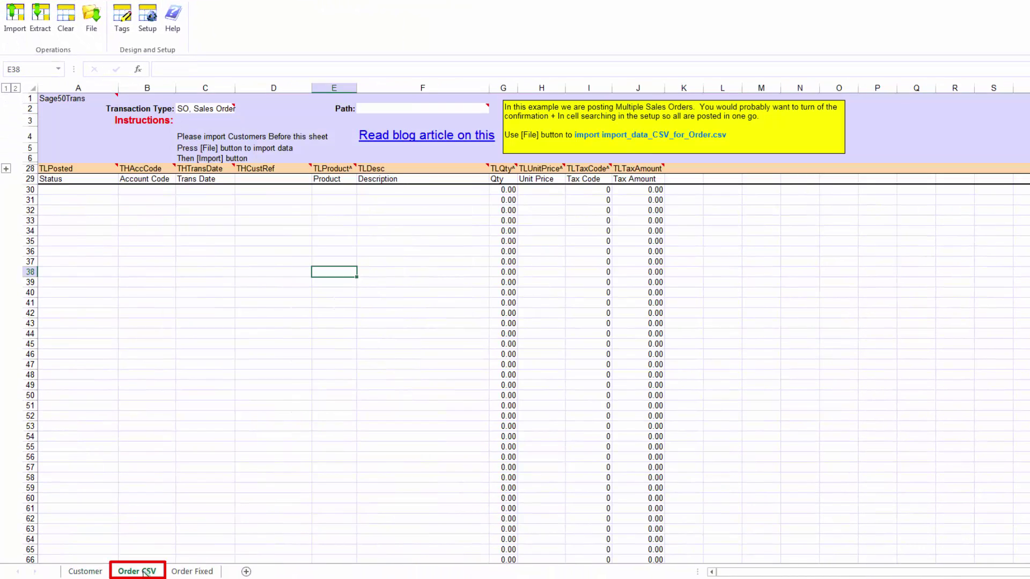
click(92, 20)
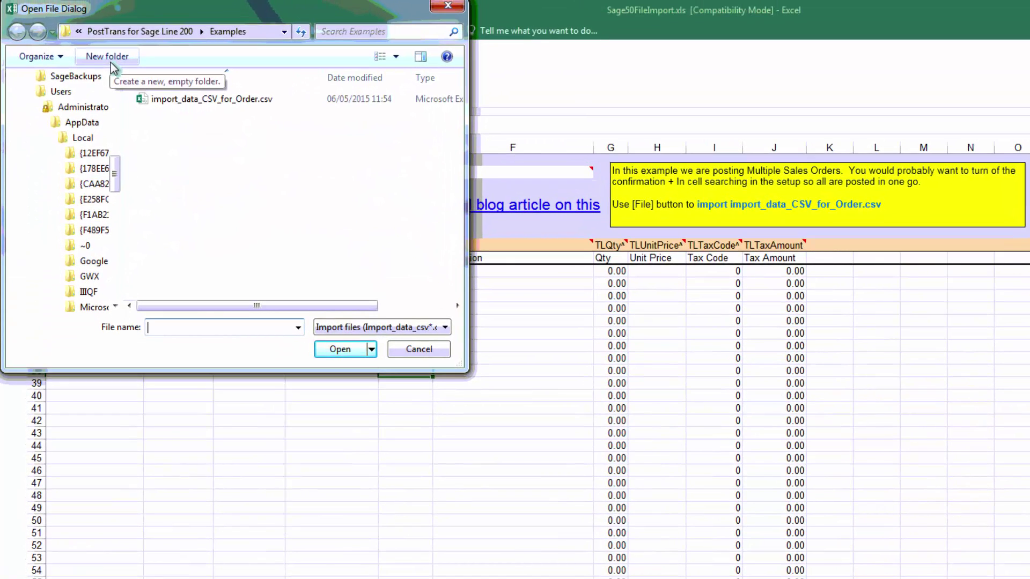
click(170, 98)
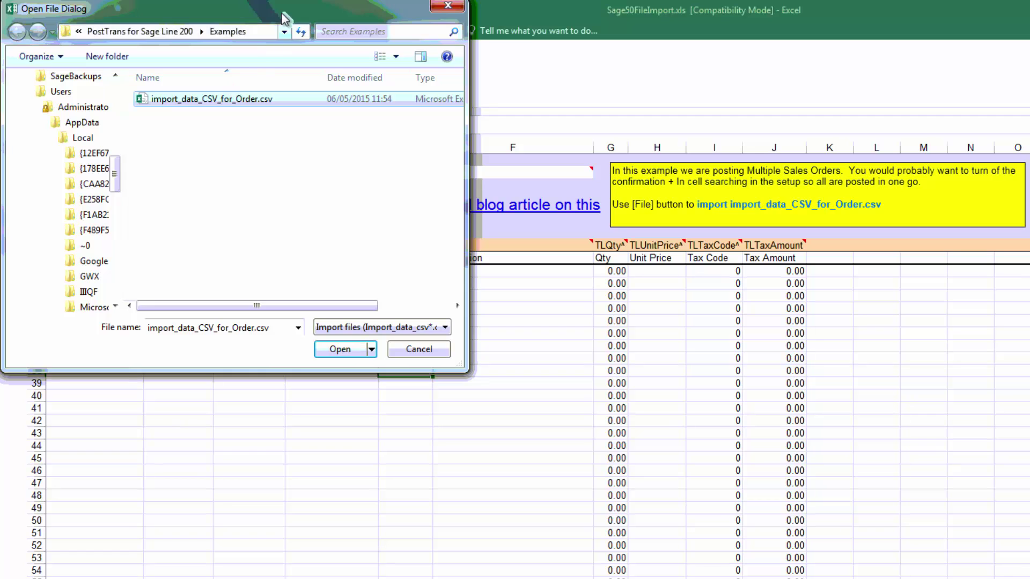
drag(287, 17, 430, 237)
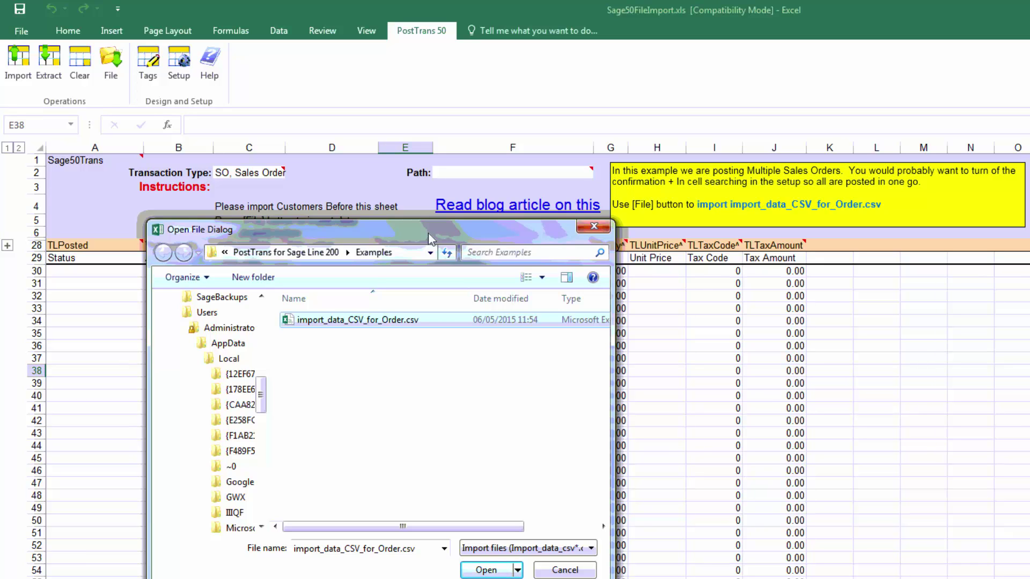
click(486, 570)
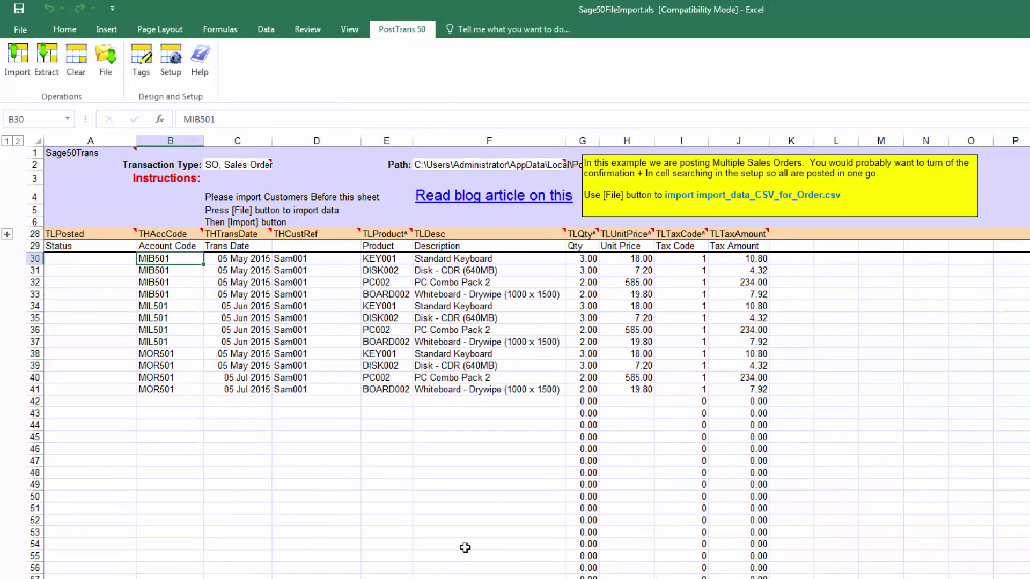
Import the sales orders, posting those for accounts MIB501 and MIL501 and cancelling the first one for MOR501
click(19, 59)
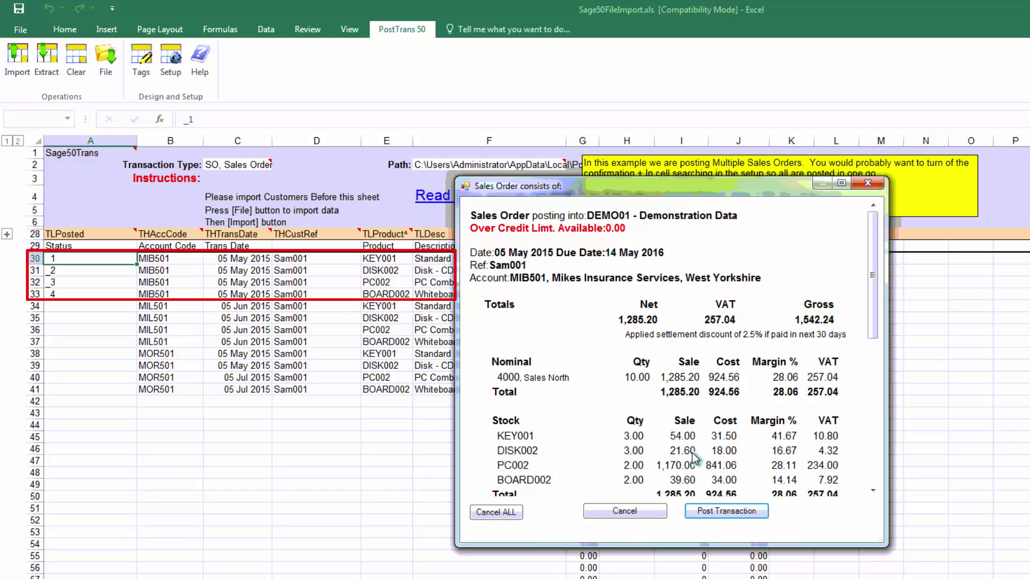
click(727, 510)
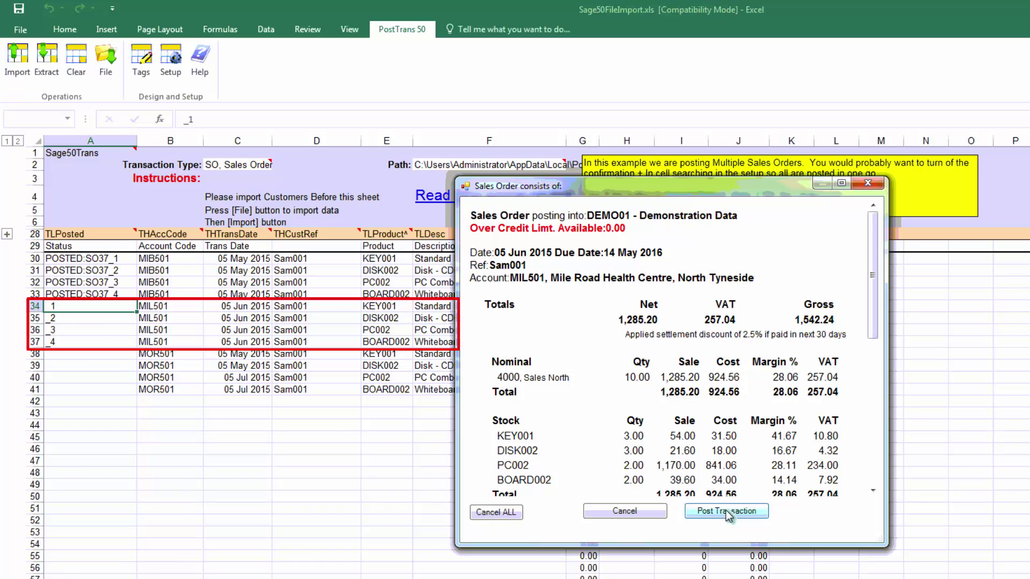
click(725, 510)
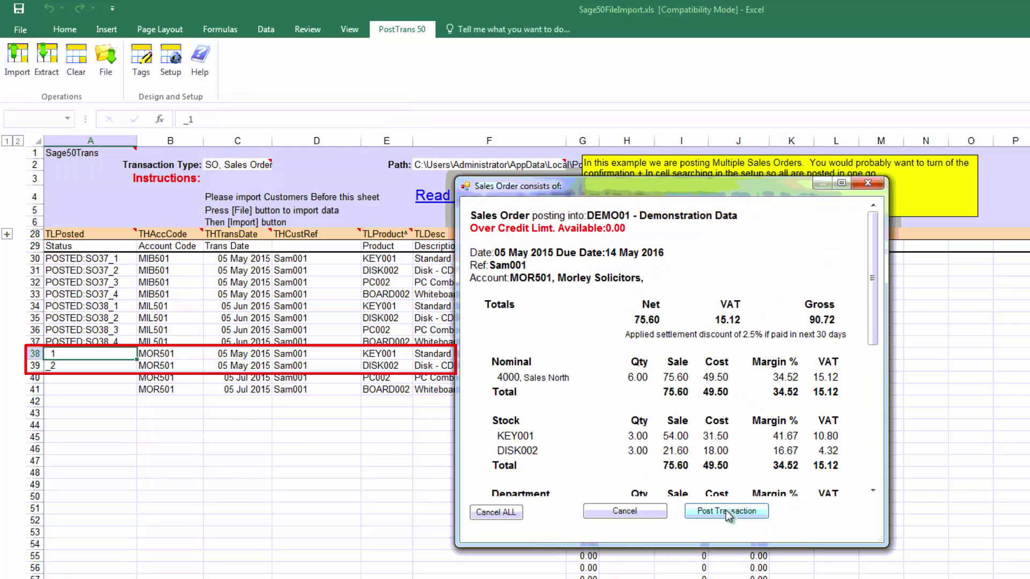
click(642, 514)
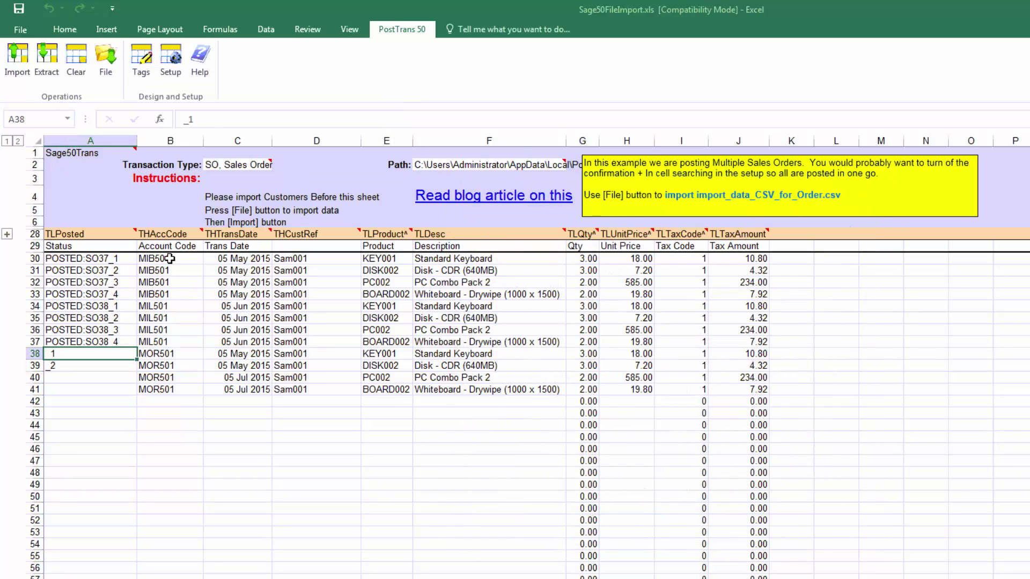
Check the account code and date groupings of the order lines and clear the status cells A30:A41
drag(170, 258, 167, 289)
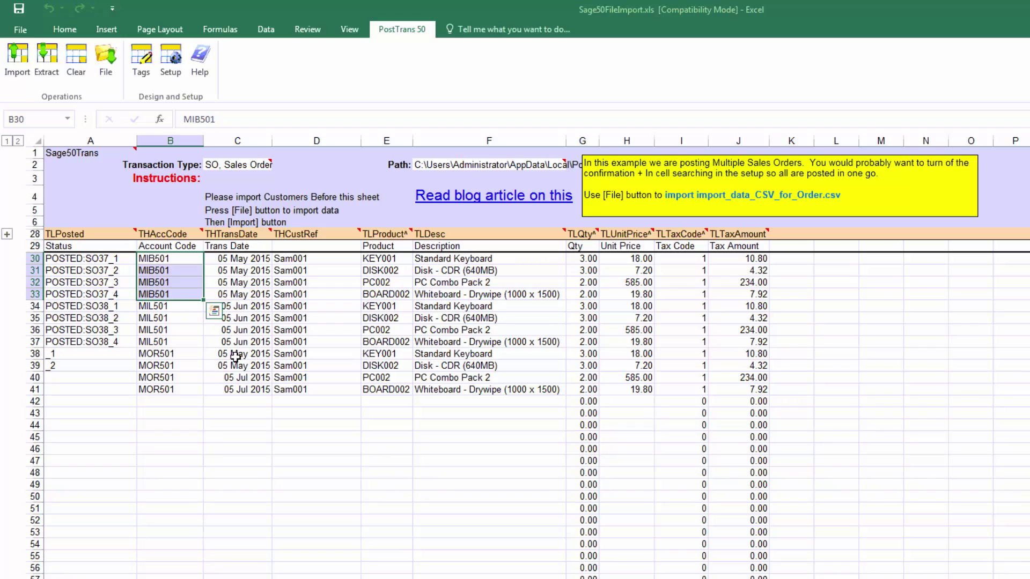
drag(237, 355, 243, 390)
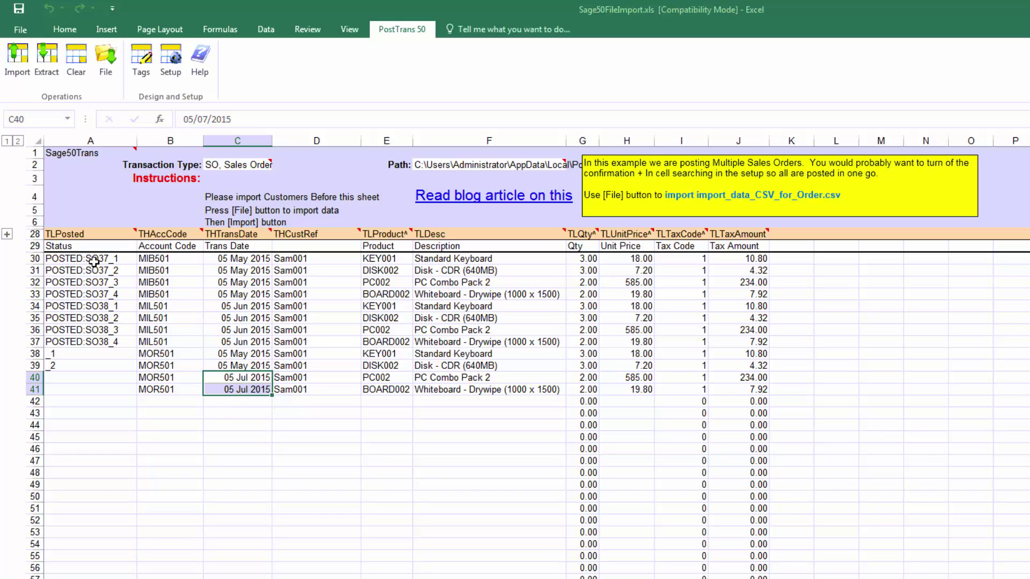
drag(80, 258, 93, 394)
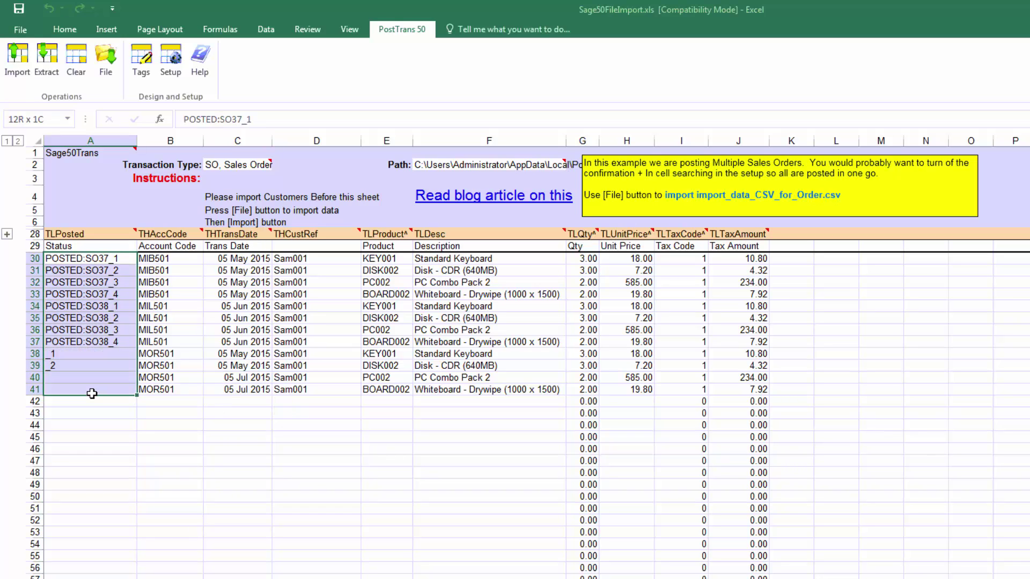
key(Delete)
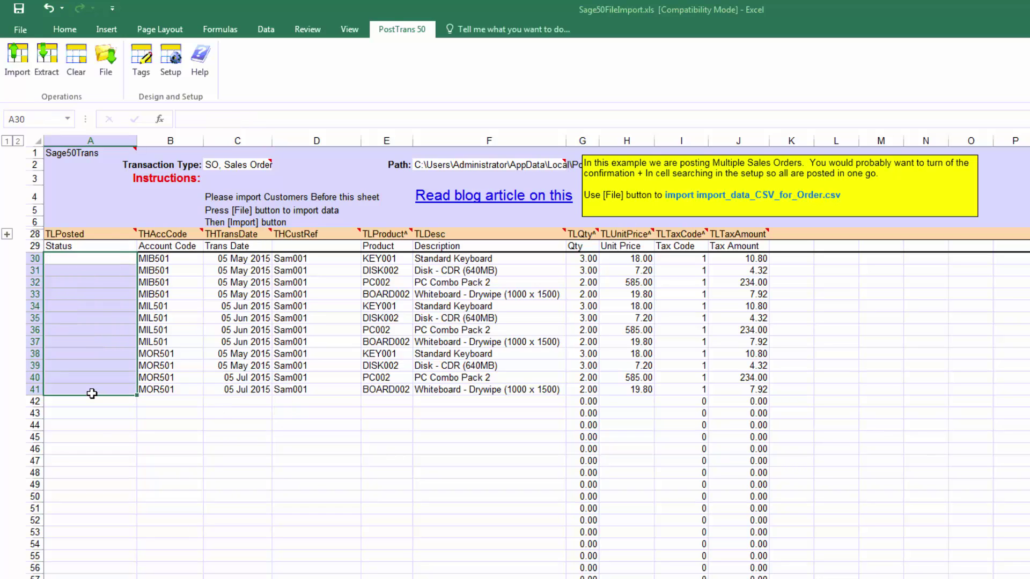
Turn off "Show Summary before posting transaction" in the setup switches for this sheet
click(170, 64)
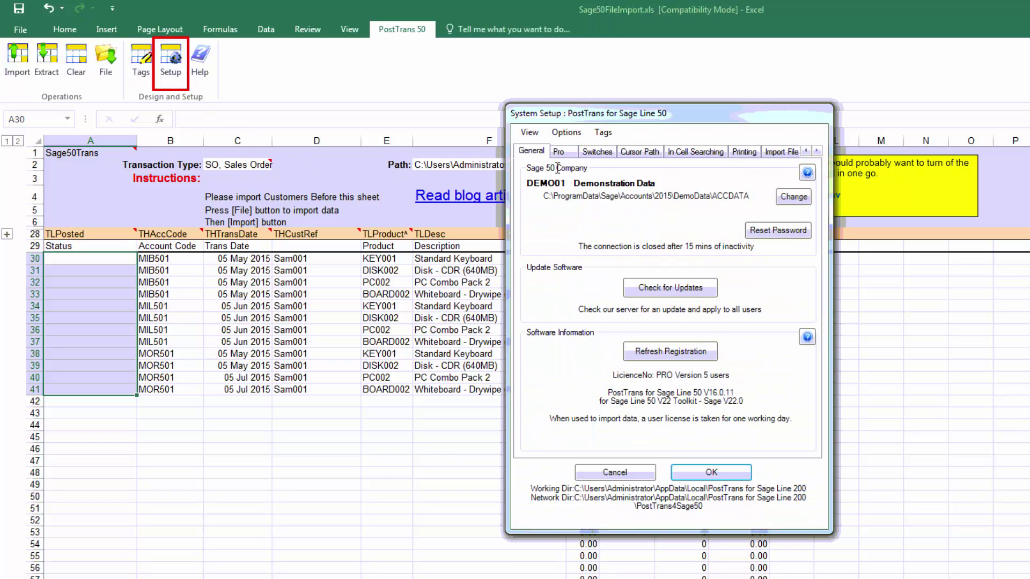
click(597, 152)
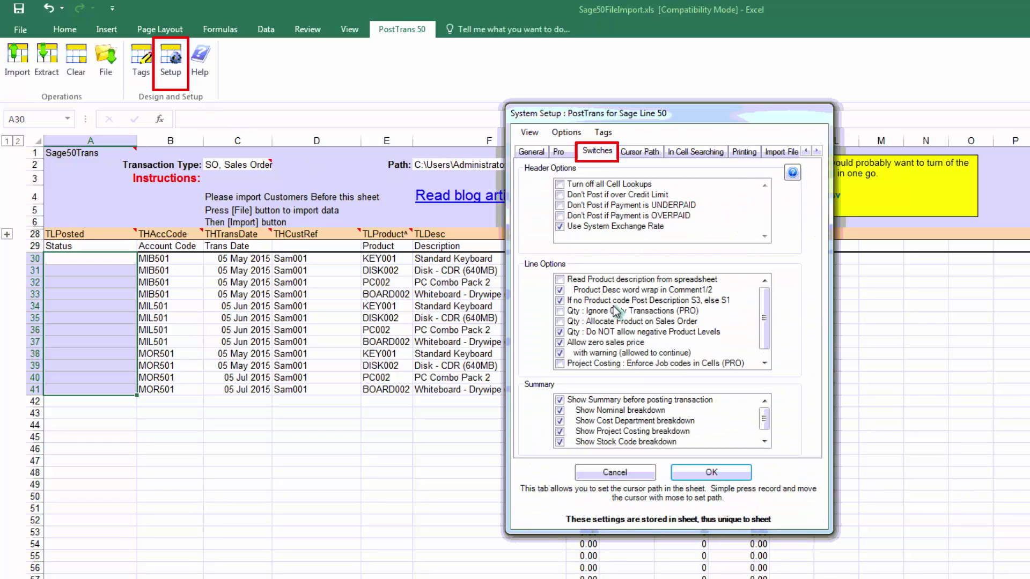
click(561, 400)
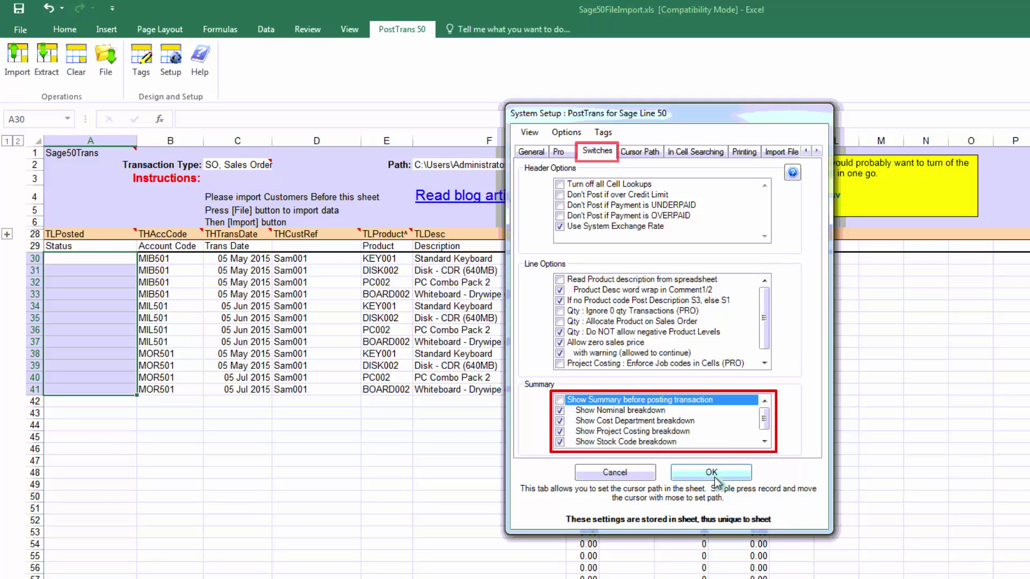
click(711, 472)
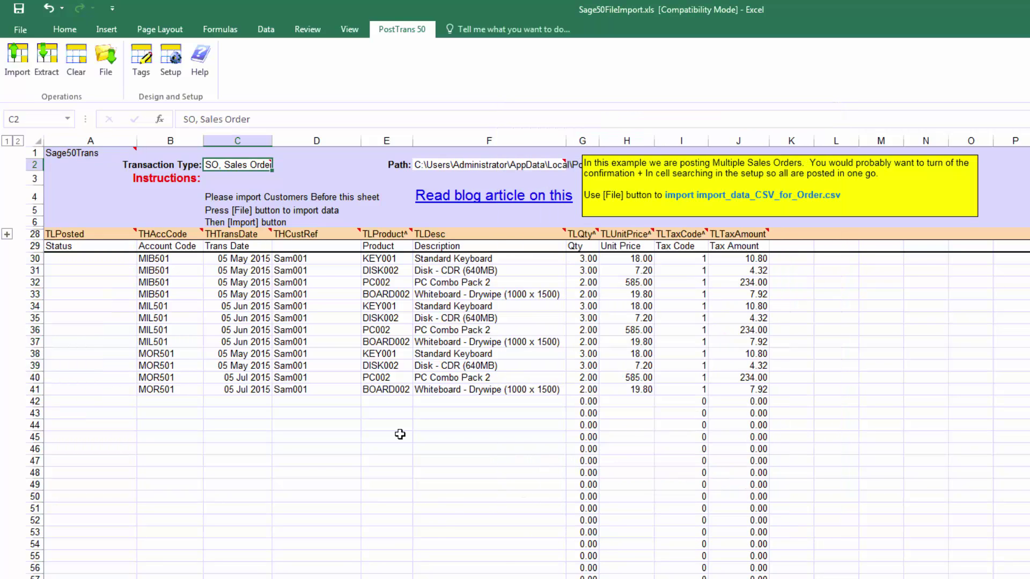
Import and post all the sales orders on the Order CSV sheet to Sage in one go
click(18, 67)
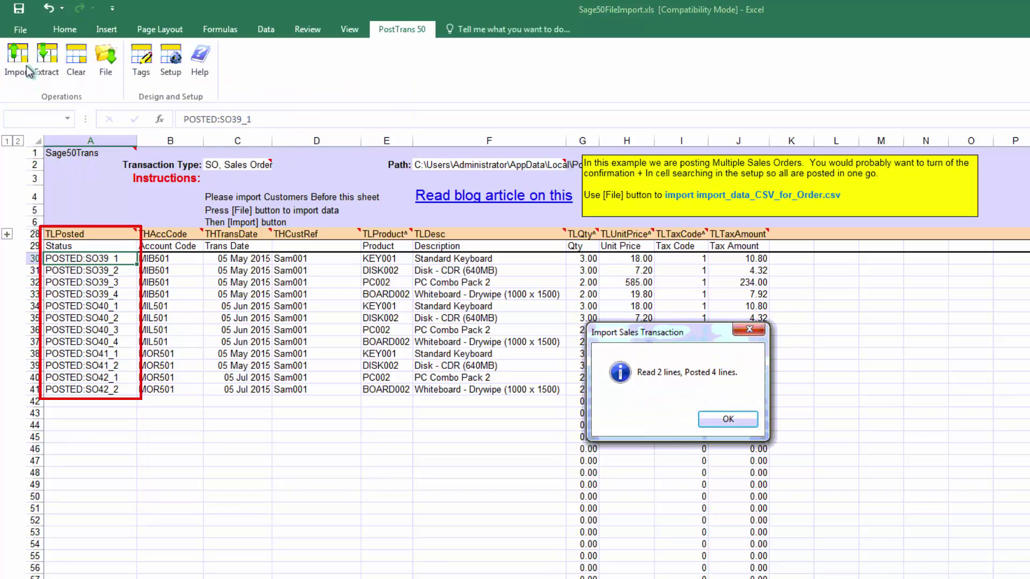
click(728, 419)
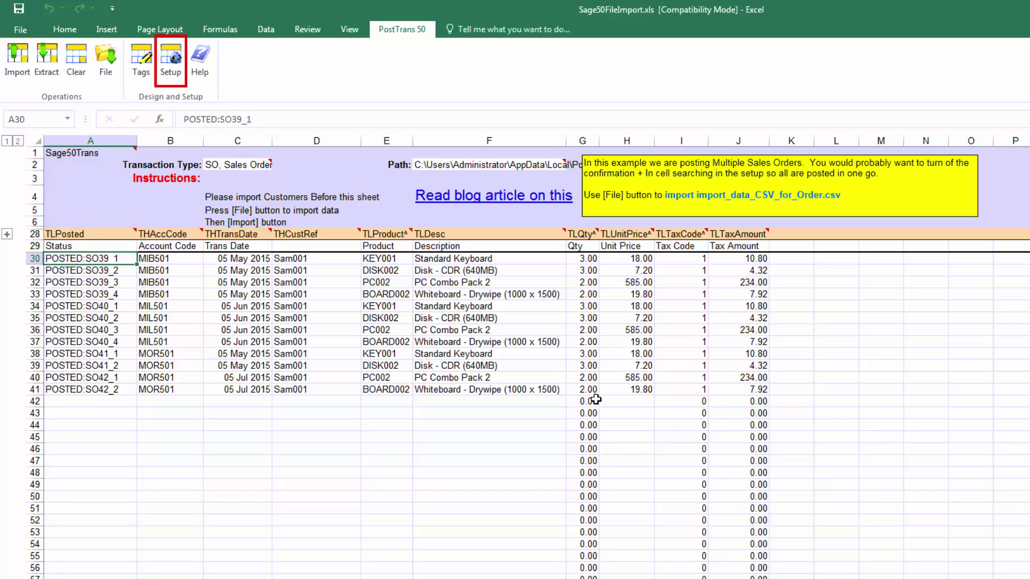
Review the Import File settings in the system setup, close it without changes and select the Transaction Type cell
click(175, 64)
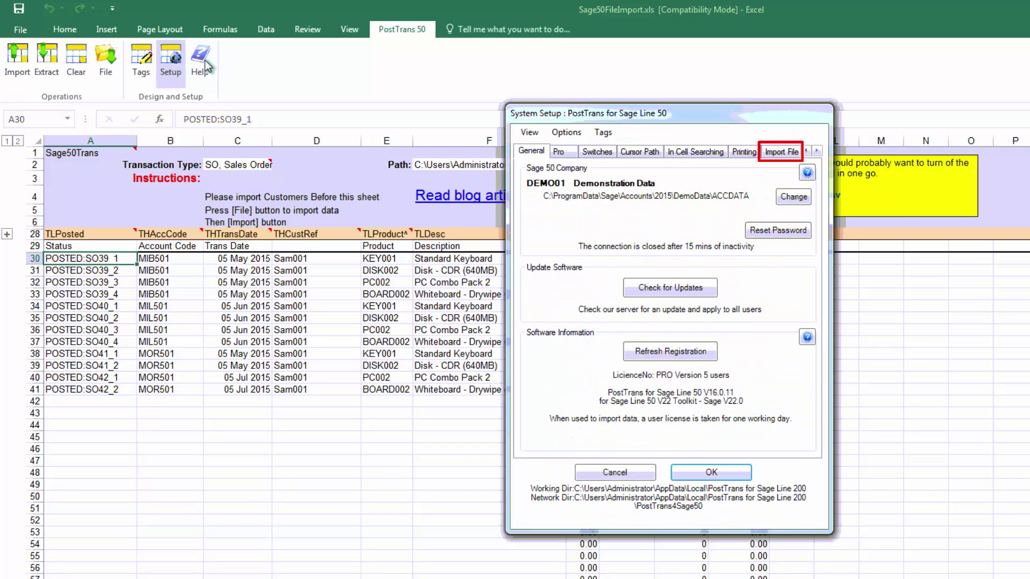
click(781, 153)
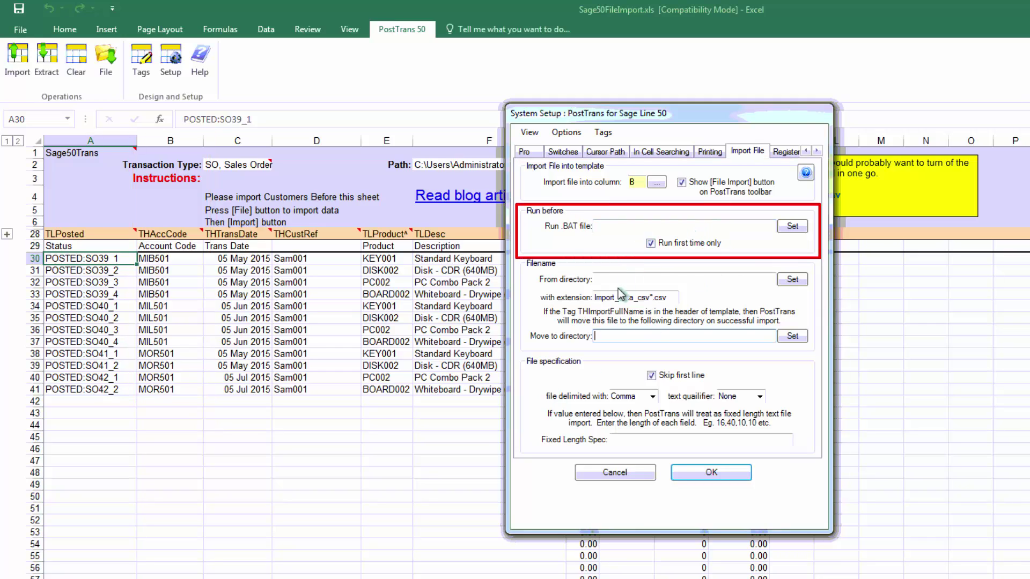
click(626, 475)
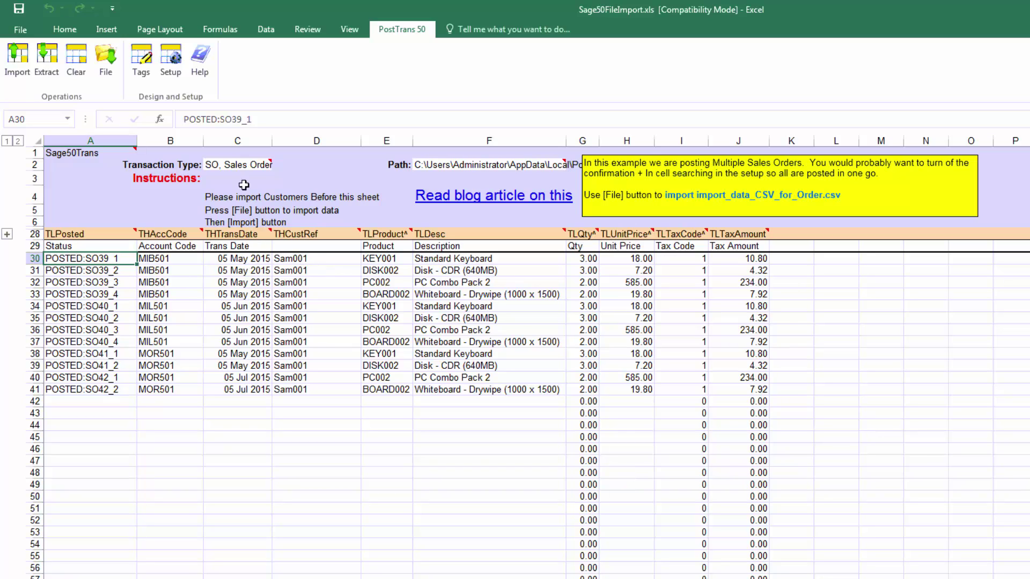
click(233, 166)
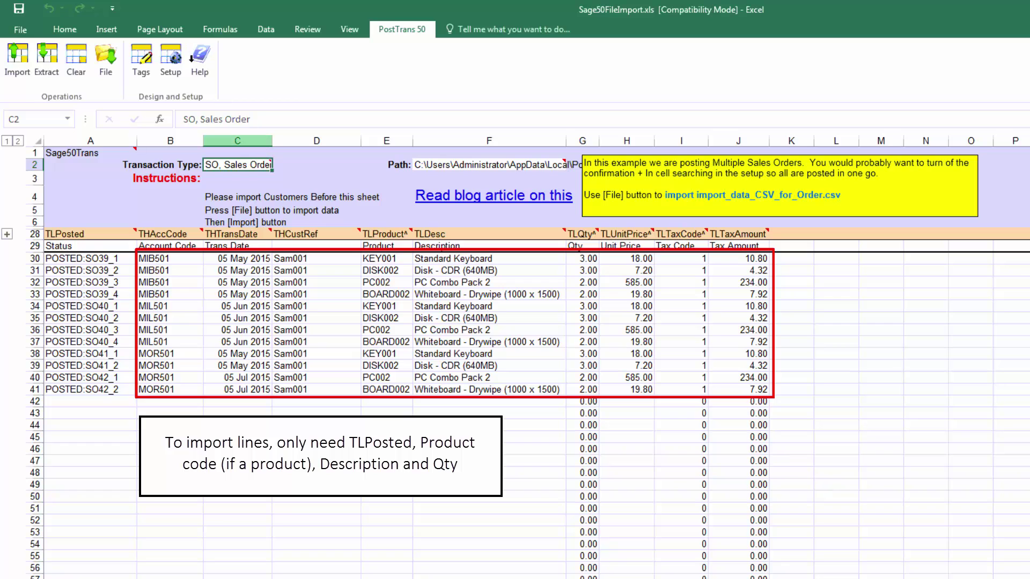
Search the example templates for "demo" and open "Posting to Multiple Companies Multi Types PRO"
click(205, 71)
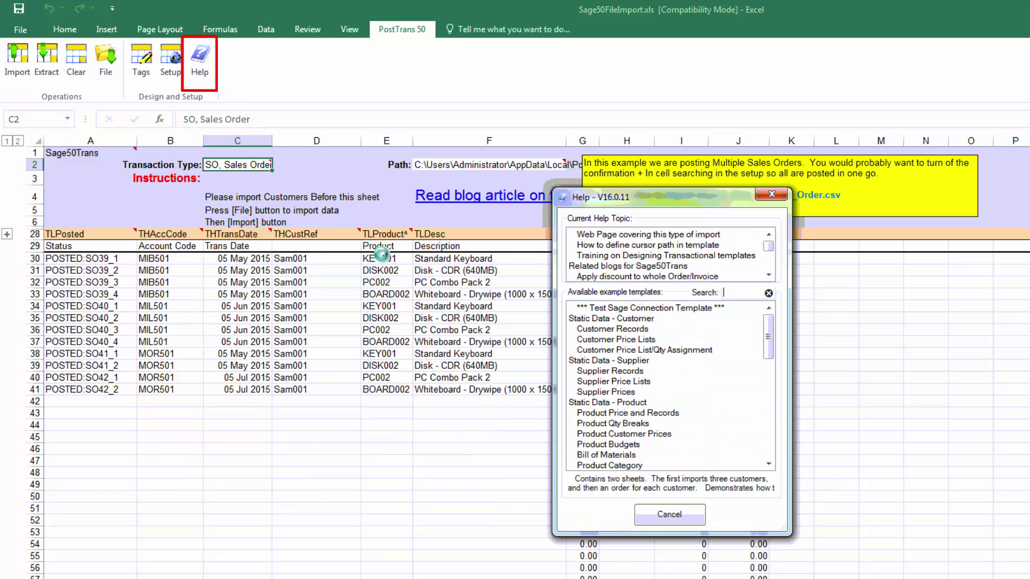
text(demo)
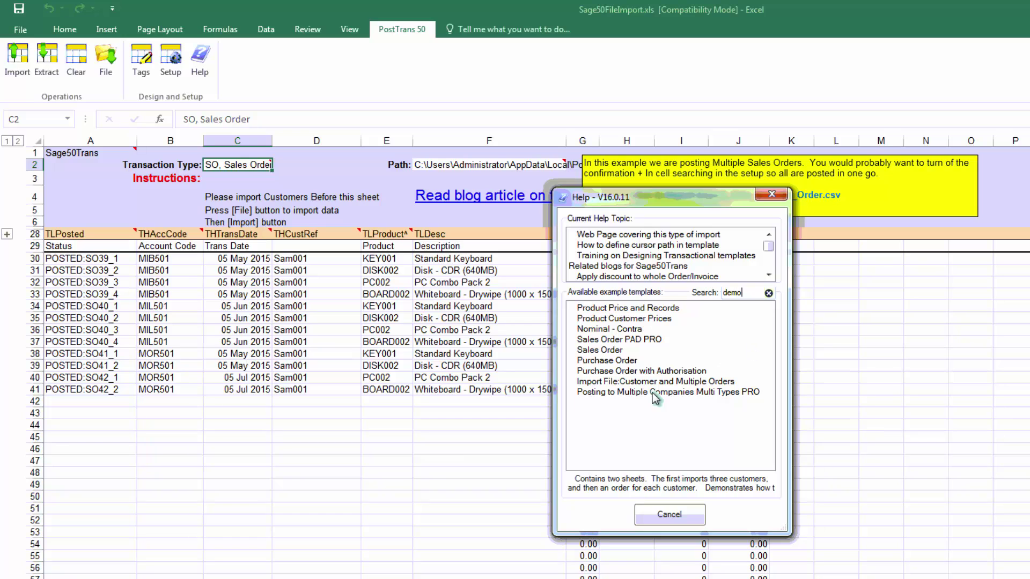
double_click(653, 392)
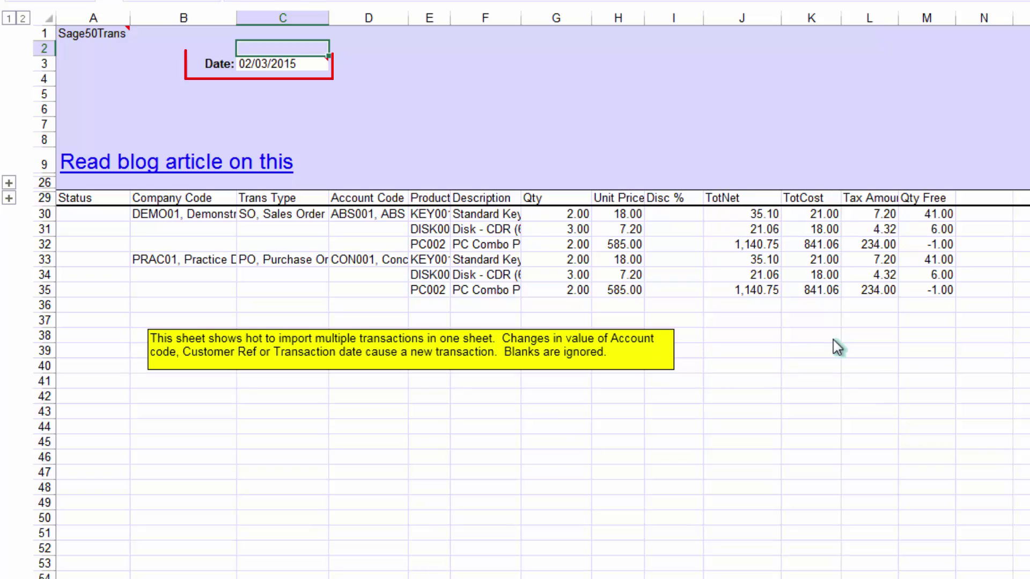
Check the company code, transaction type and account code of the two transactions starting in rows 30 and 33
click(306, 217)
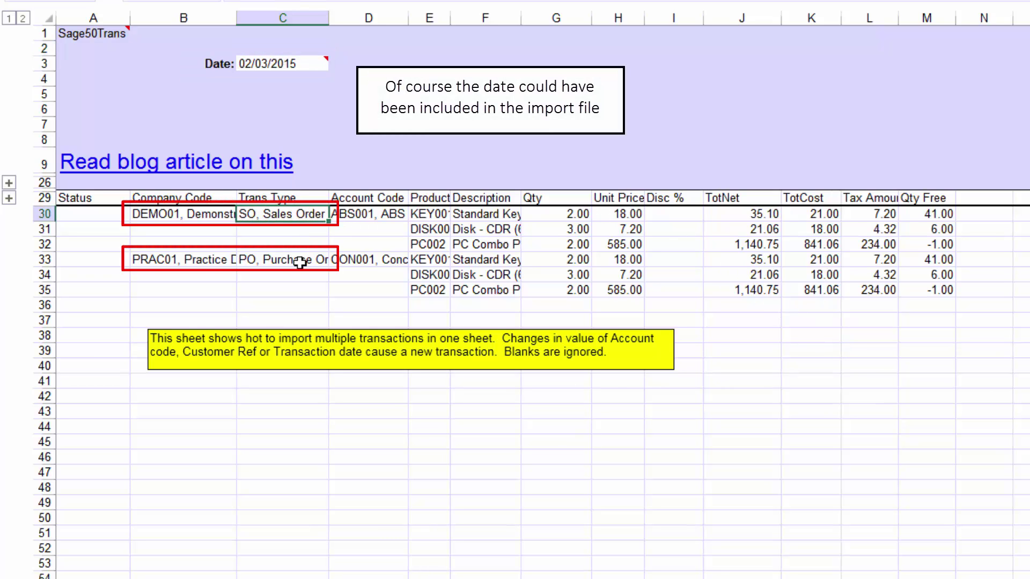
click(300, 262)
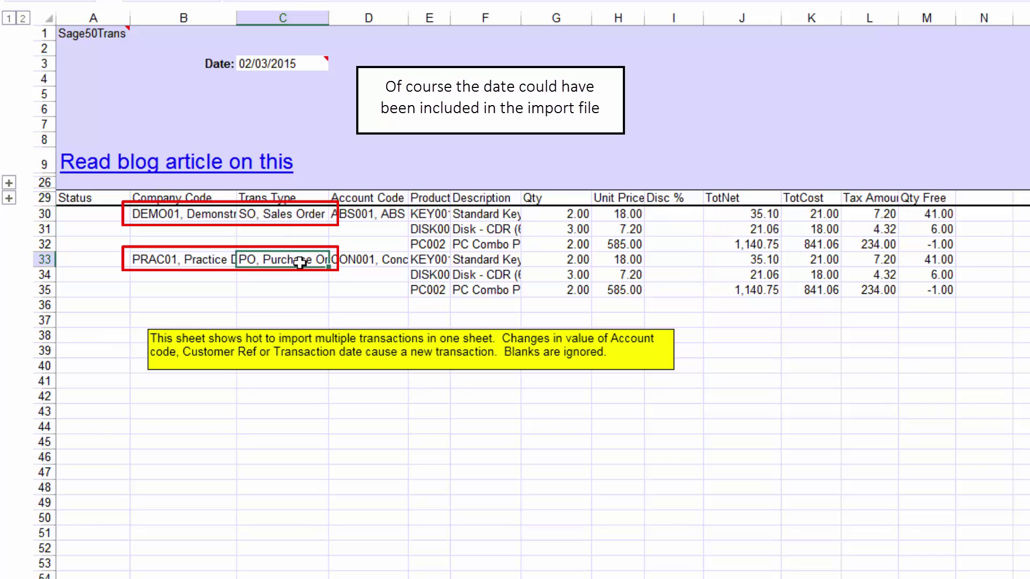
click(210, 215)
key(Right)
key(Right)
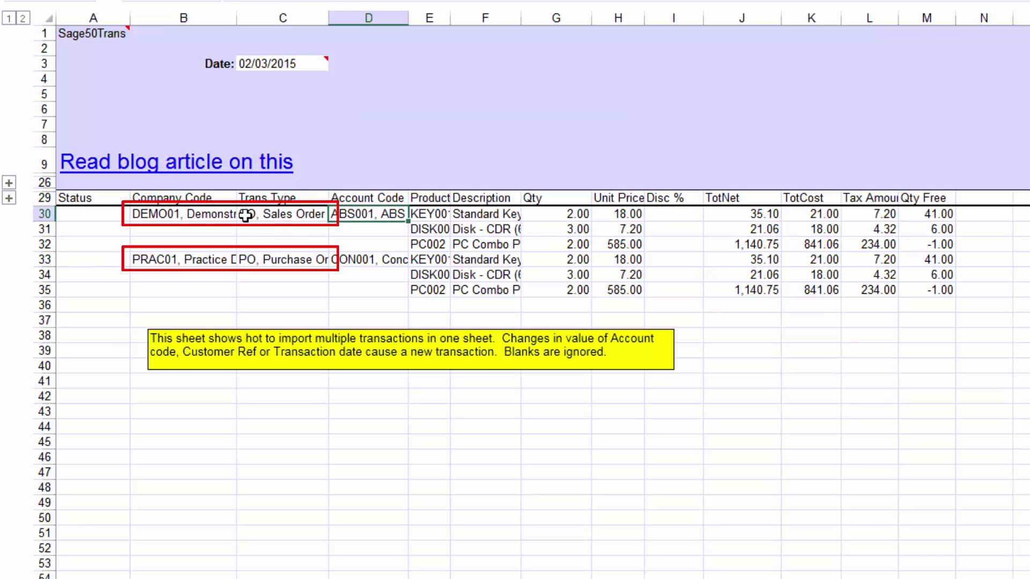
Expand the hidden tag rows above the column headings and inspect the company-switching tag on the Company Code column
click(11, 200)
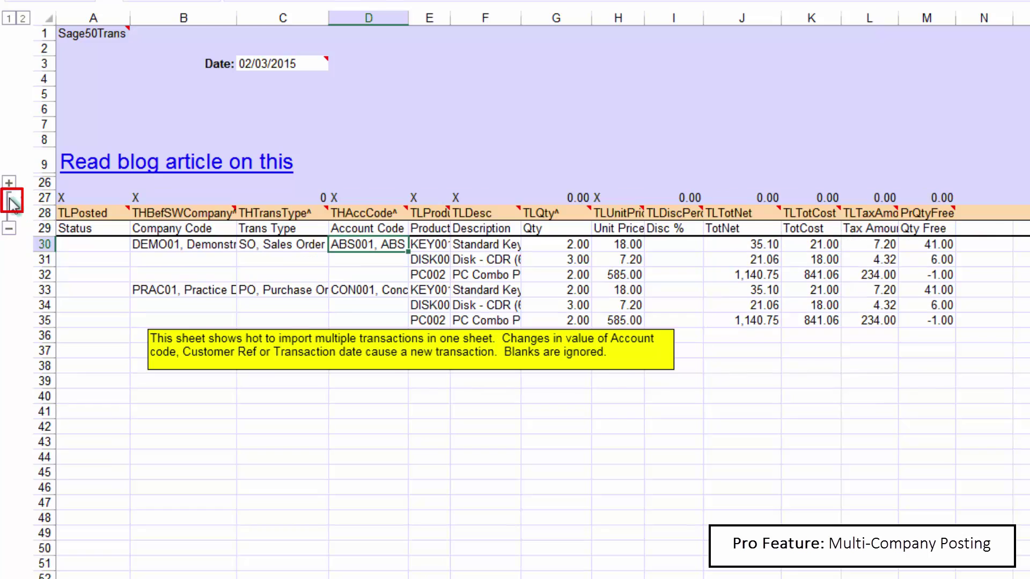
click(171, 214)
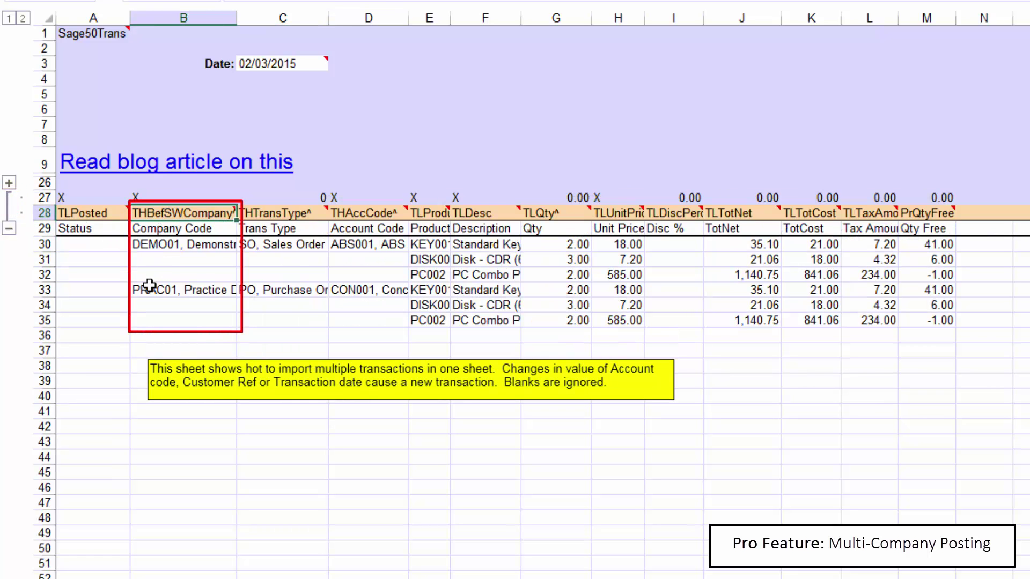
click(173, 245)
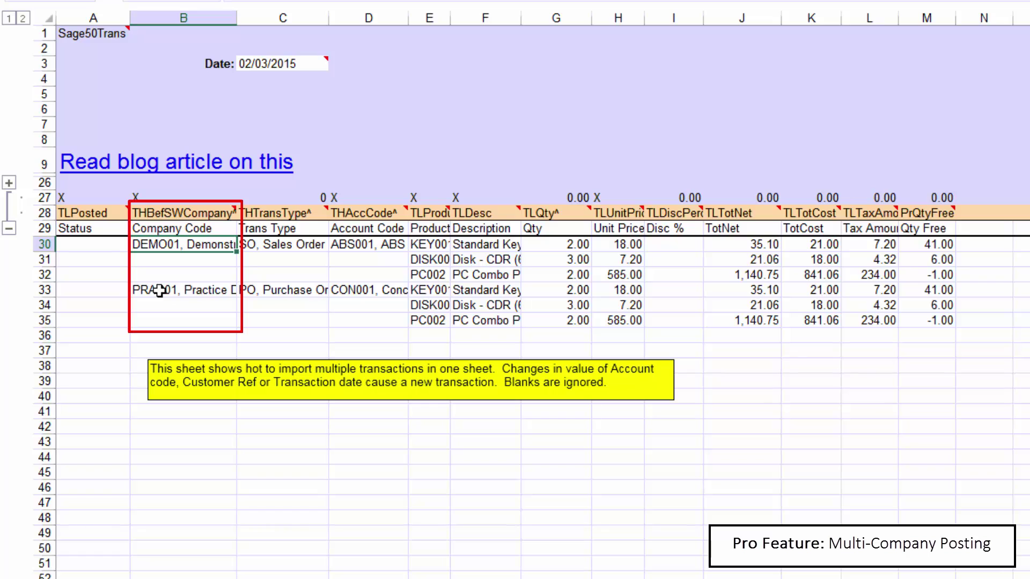
Look up the available companies for the empty Company Code cell B36 and close the list without choosing one
click(173, 338)
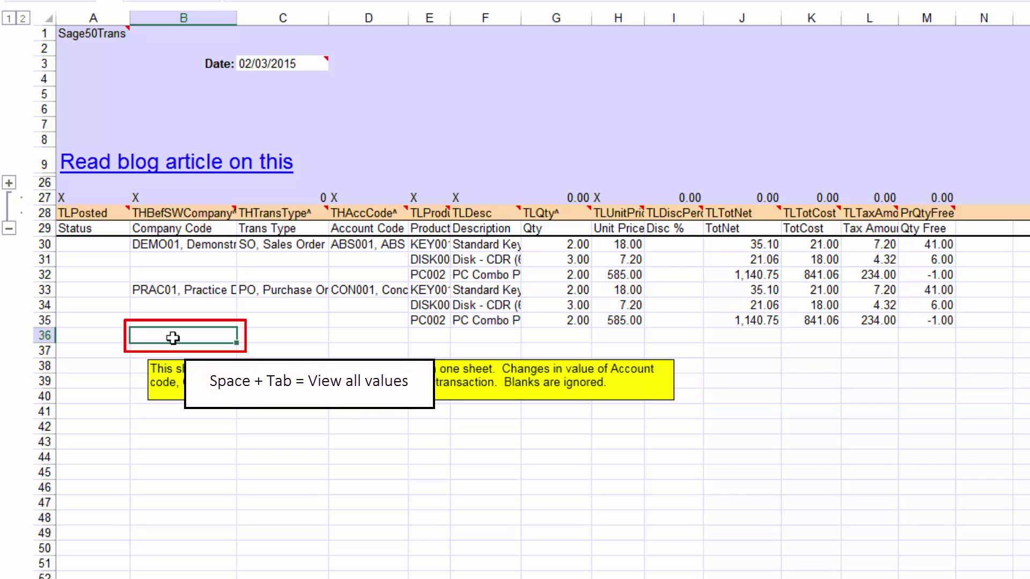
key(Tab)
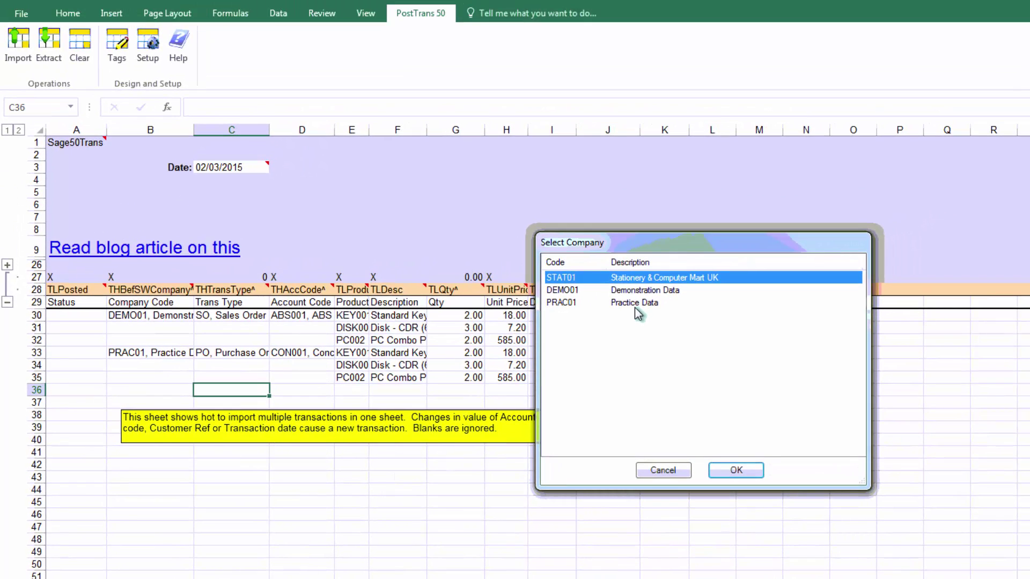
click(665, 471)
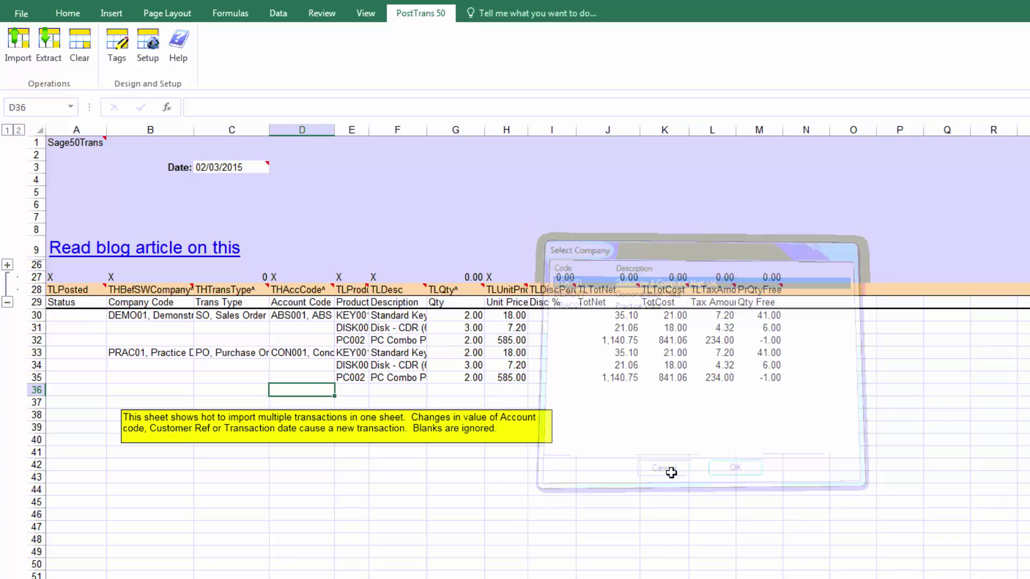
Import the sheet, posting the sales order to DEMO01 and the purchase order to PRAC01 without printing or emailing either
click(21, 48)
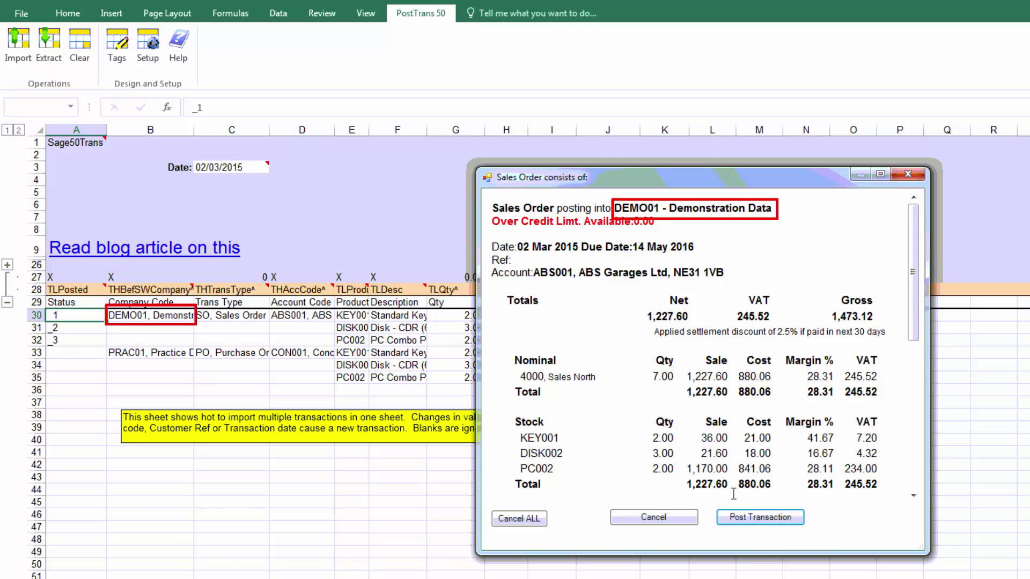
click(751, 521)
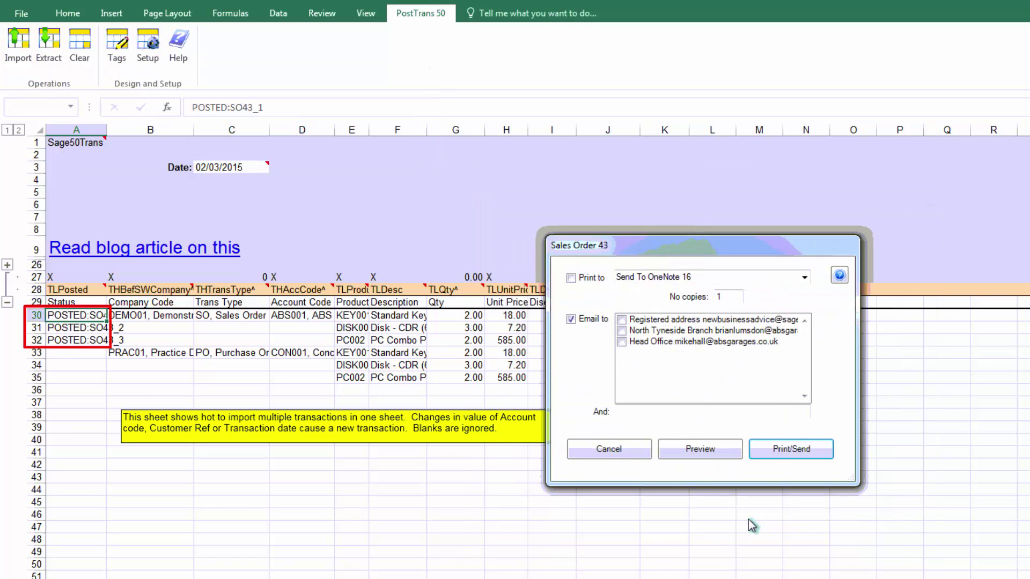
click(623, 453)
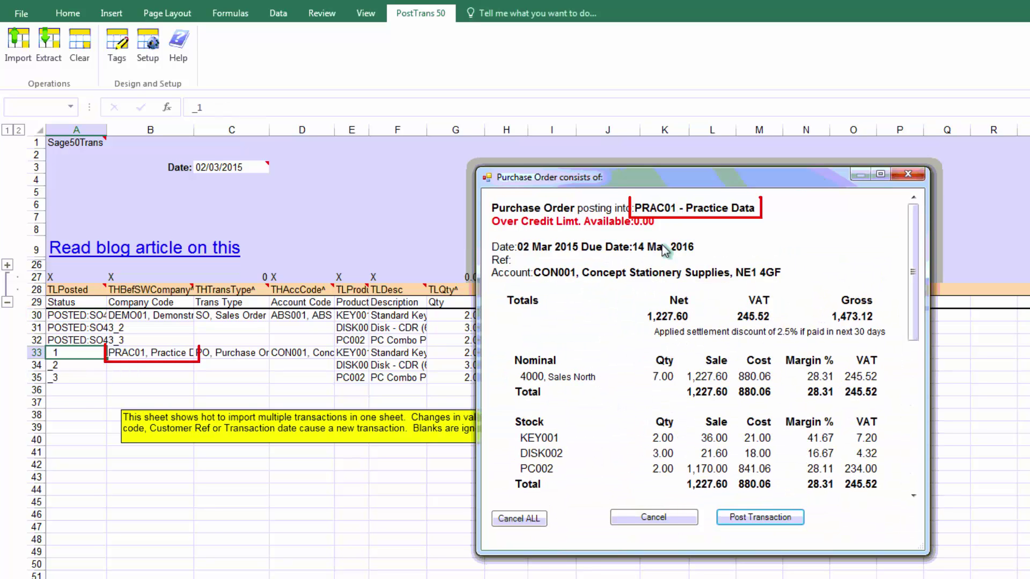
click(756, 518)
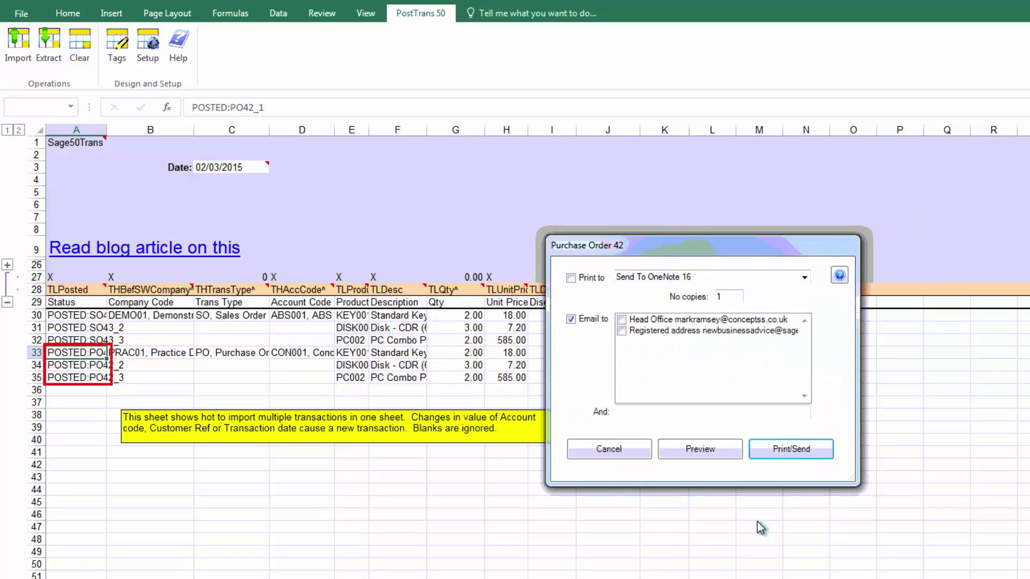
click(629, 452)
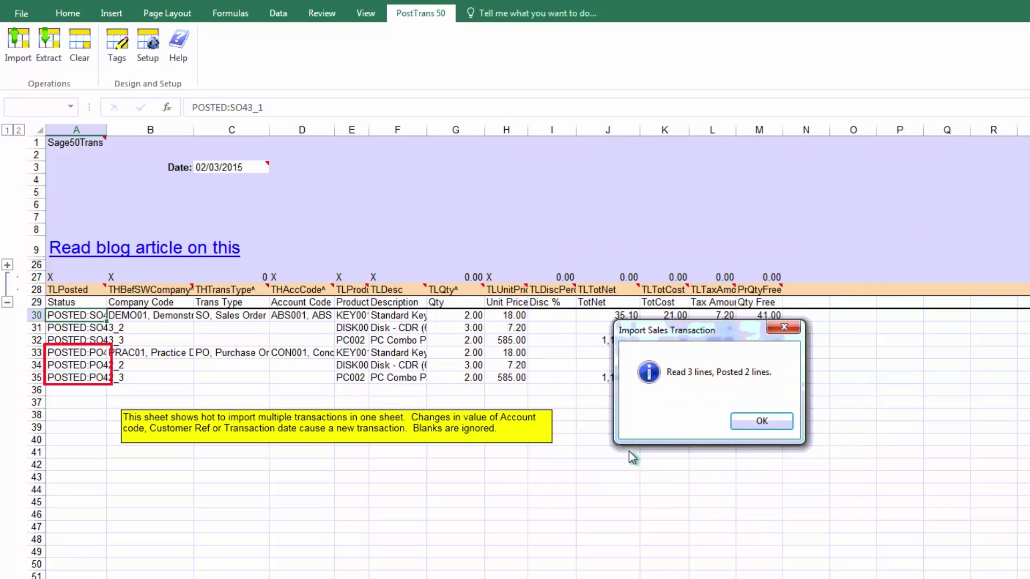
click(771, 425)
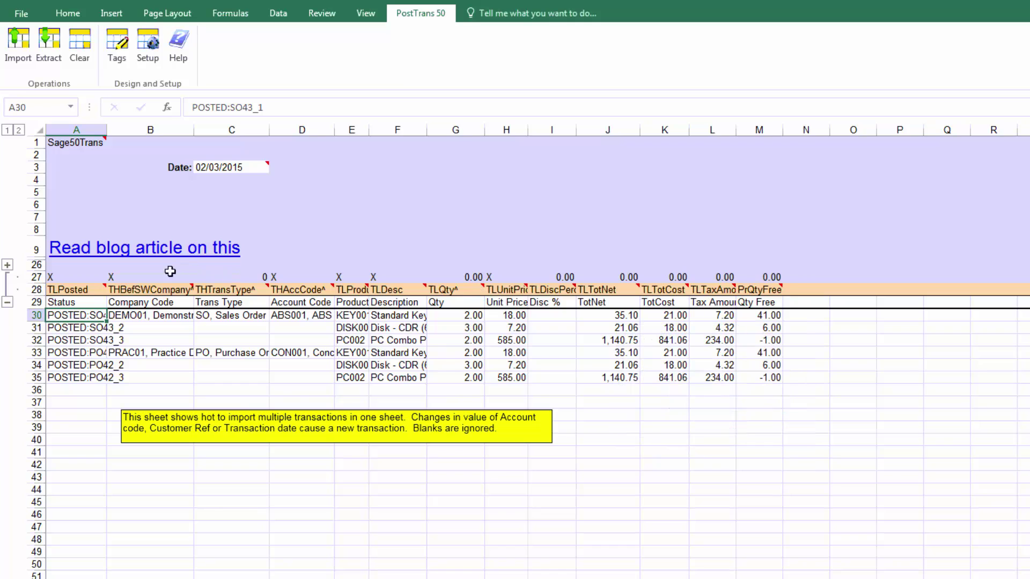
Review the company, transaction type and account code tags and the company code of the first transaction
drag(146, 289, 319, 282)
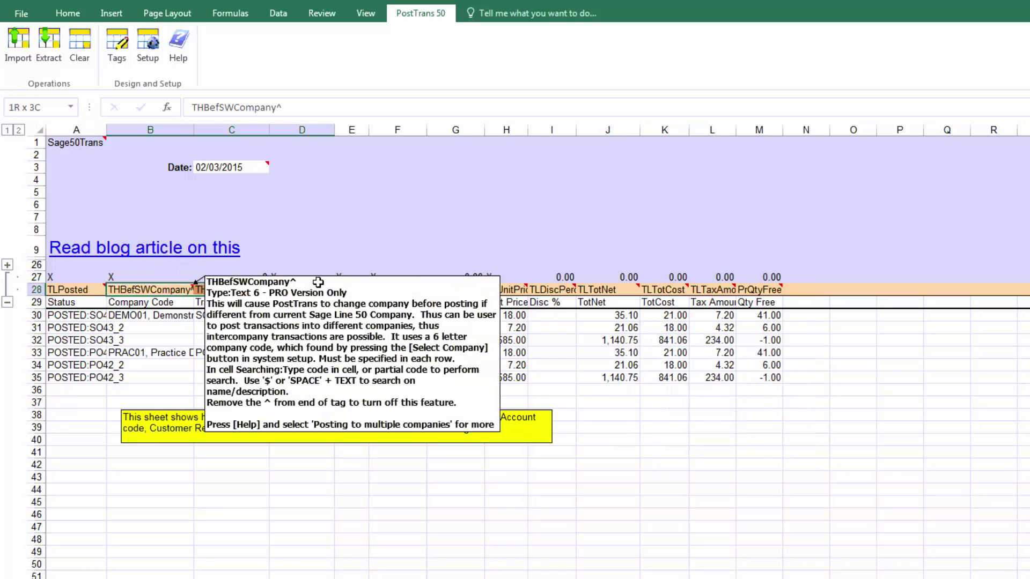
click(308, 232)
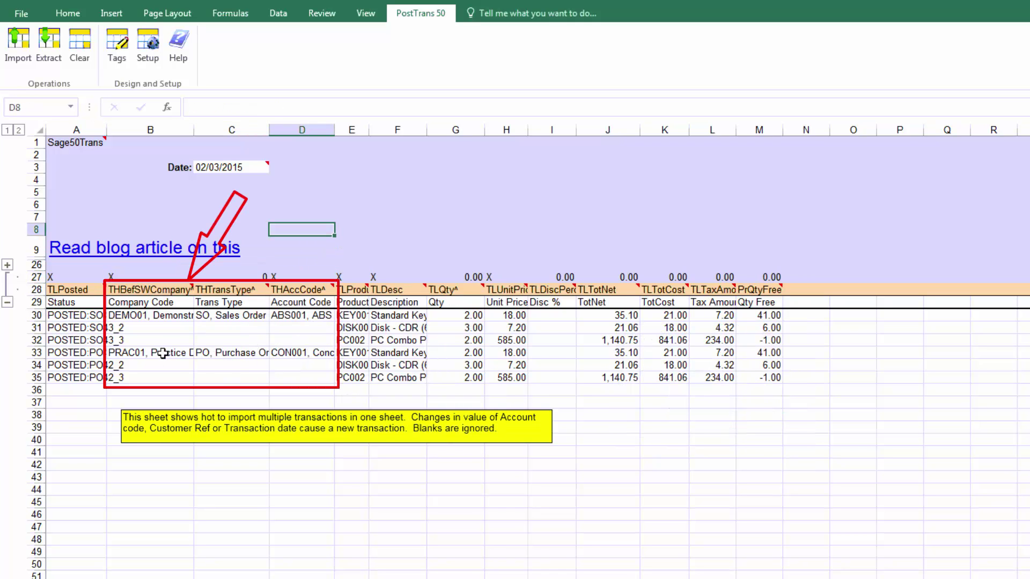
click(174, 321)
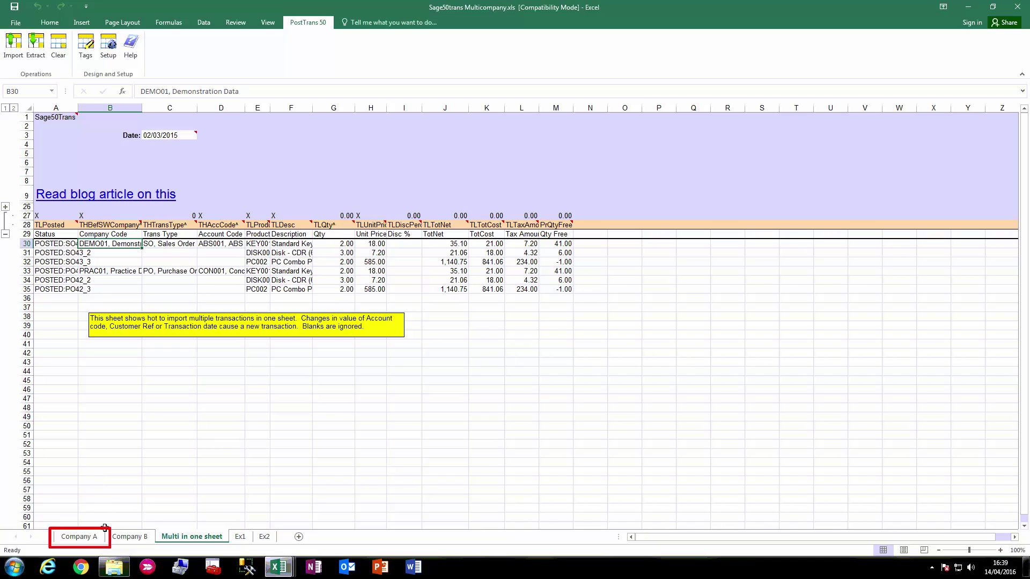
Examine the Company Code and Next Sheet cells on the Company A and Company B sheets
click(95, 536)
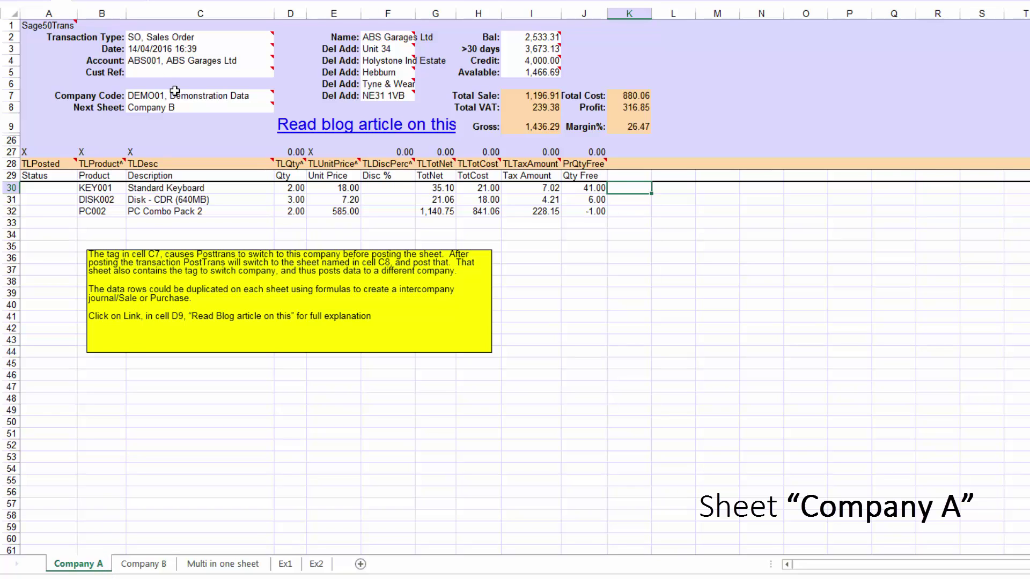
mouse_move(175, 91)
click(176, 108)
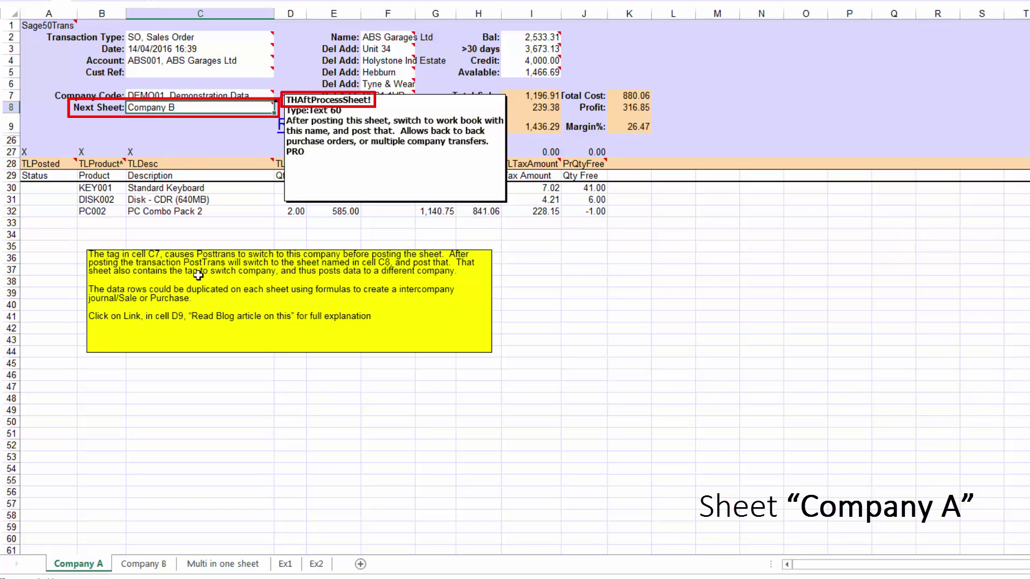
click(149, 570)
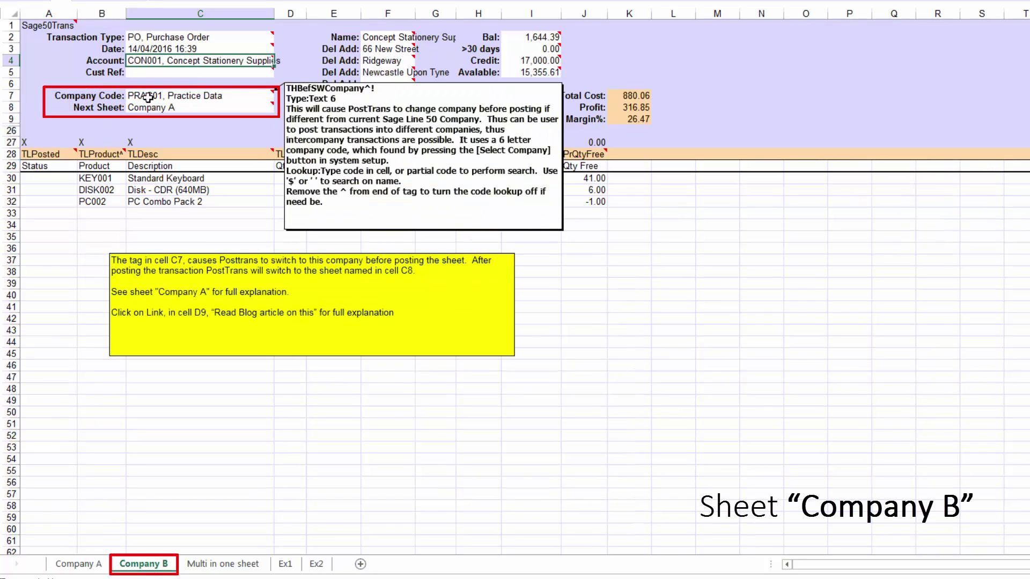
click(190, 111)
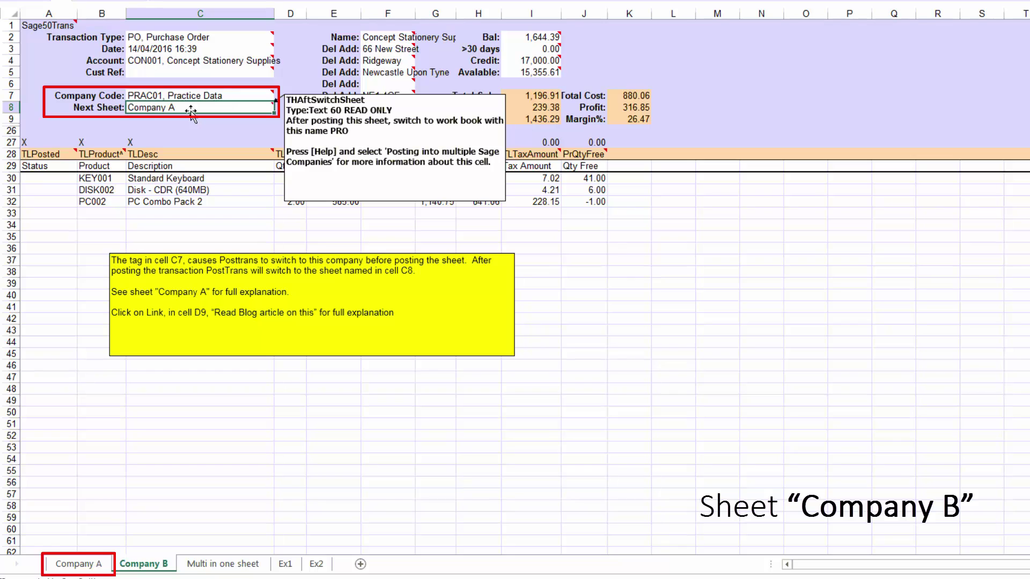
Import from the Company A sheet, posting its sales order to DEMO01 and Company B's purchase order to PRAC01 without printing or emailing
click(81, 564)
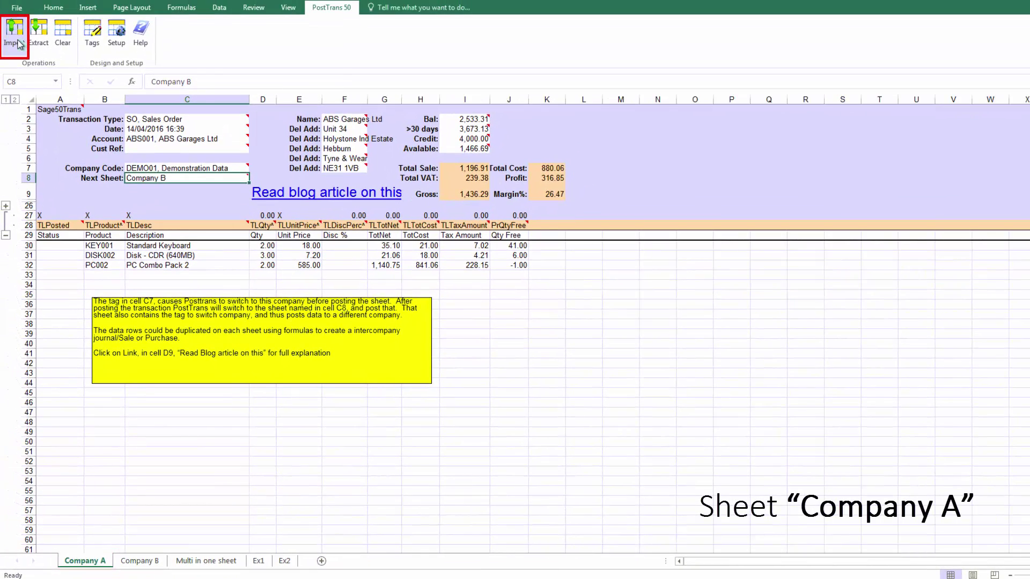
click(17, 43)
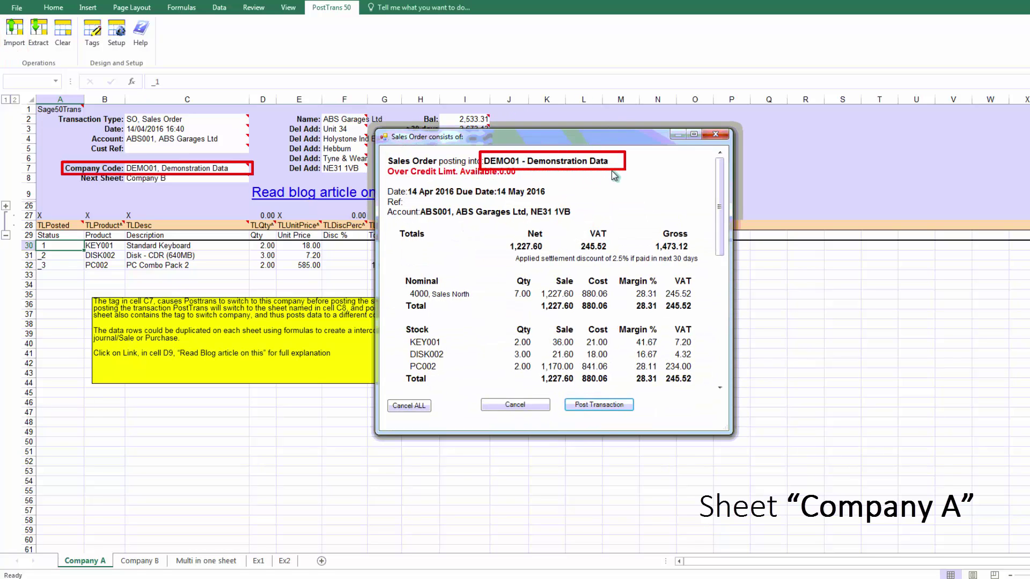
click(596, 405)
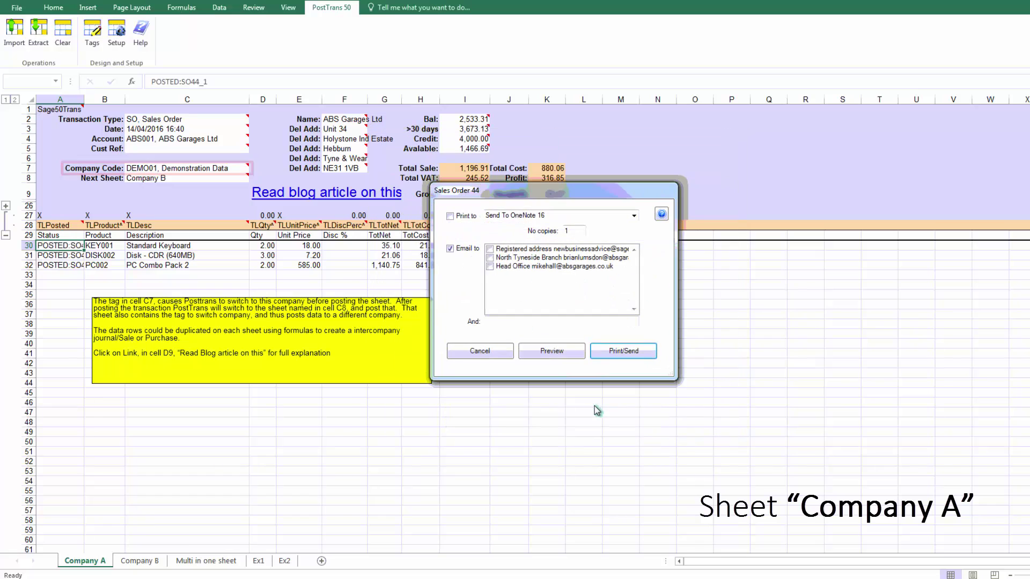
click(487, 351)
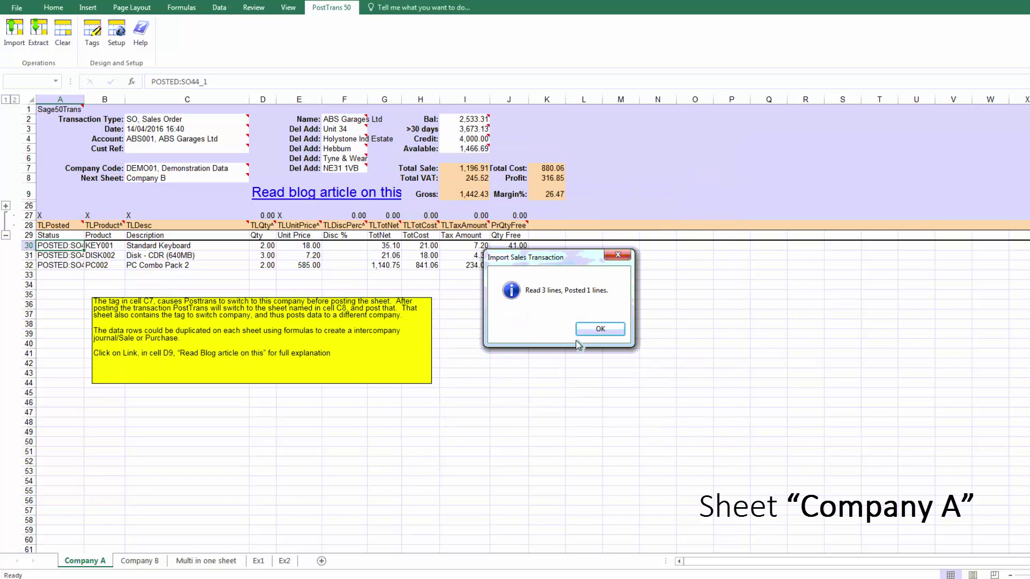
click(599, 331)
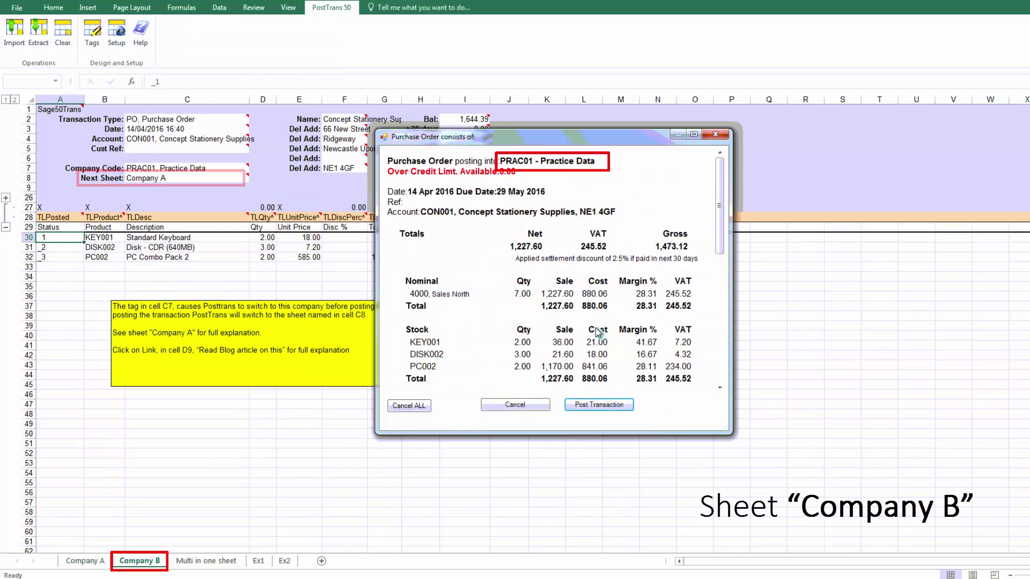
click(587, 407)
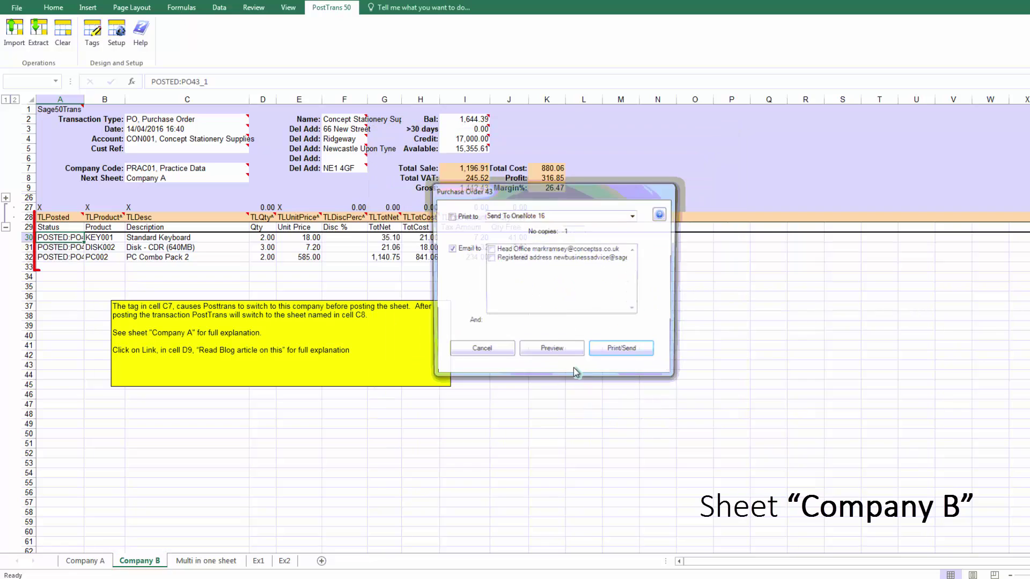
click(481, 351)
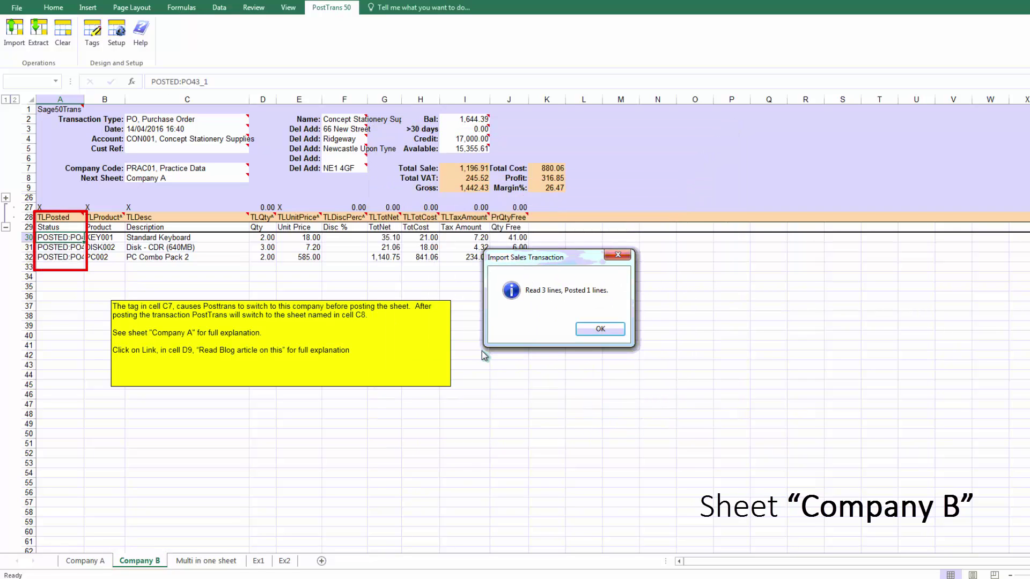
click(599, 329)
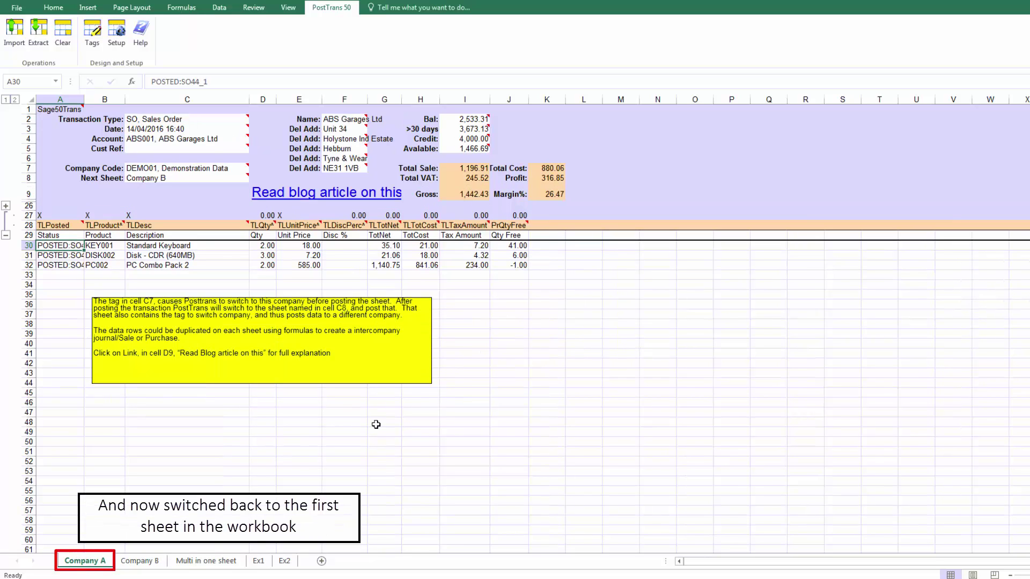